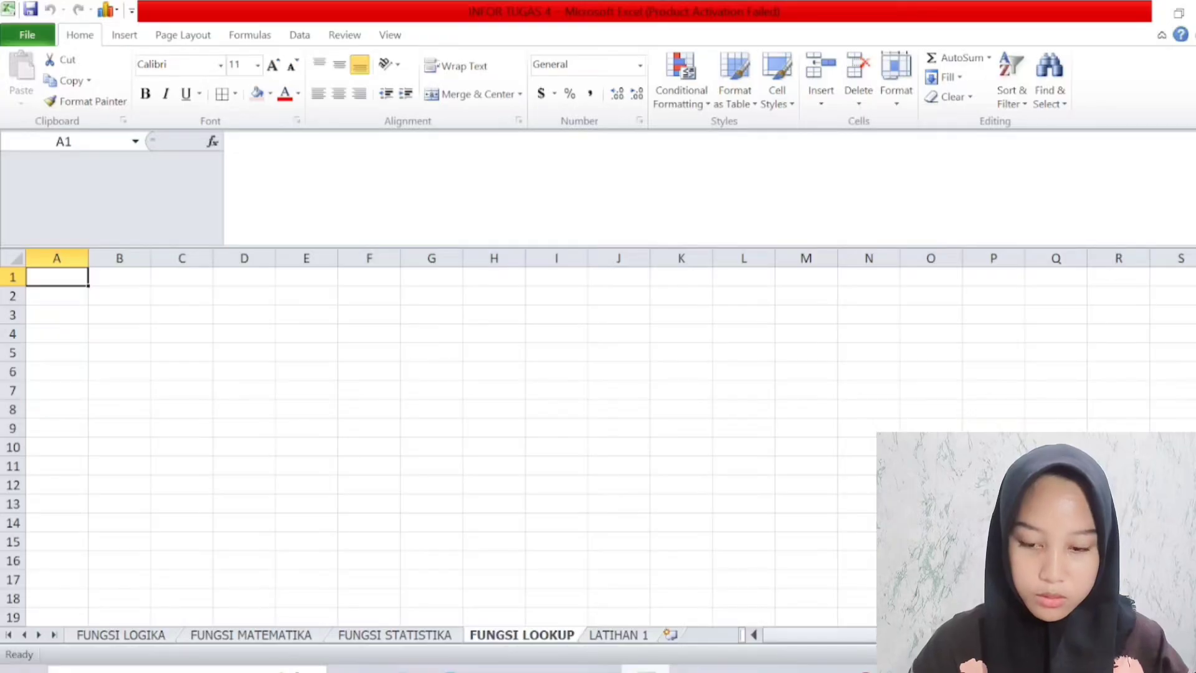
Enter the title "FUNGSI LOOKUP>.. VLOOKUP, HLOOKUP, XLOOKUP" in cell A1 of the FUNGSI LOOKUP sheet.
{"action": "type", "text": "FUNG"}
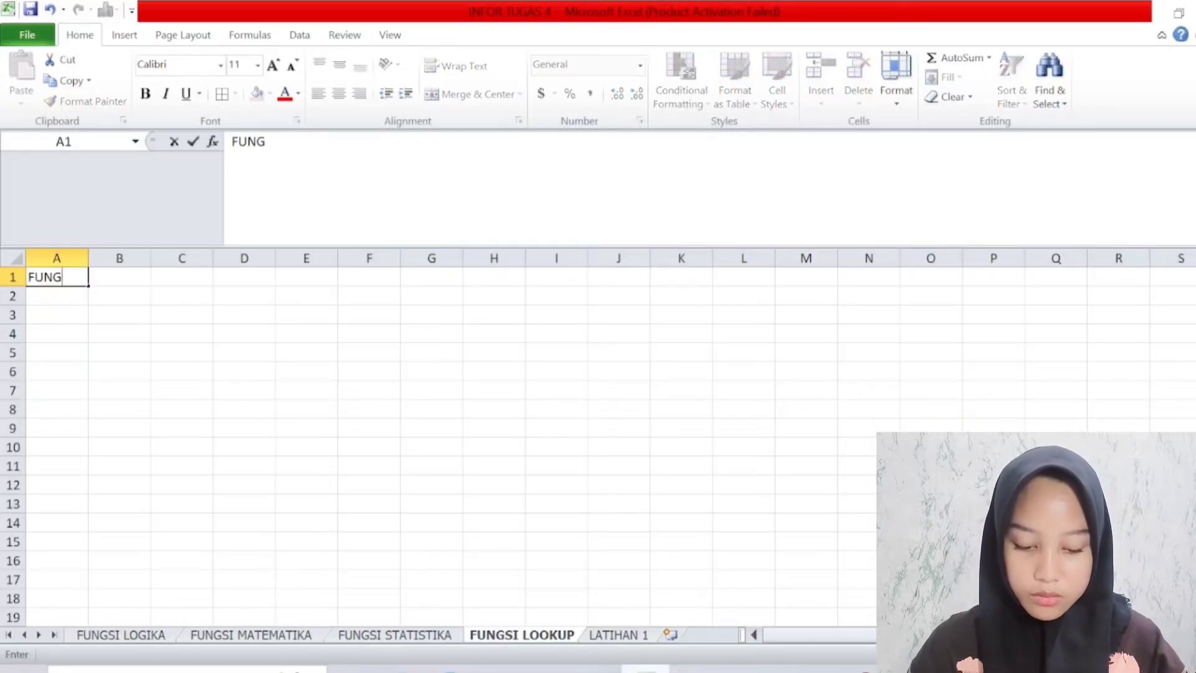
{"action": "type", "text": "SI LOOKUP>.."}
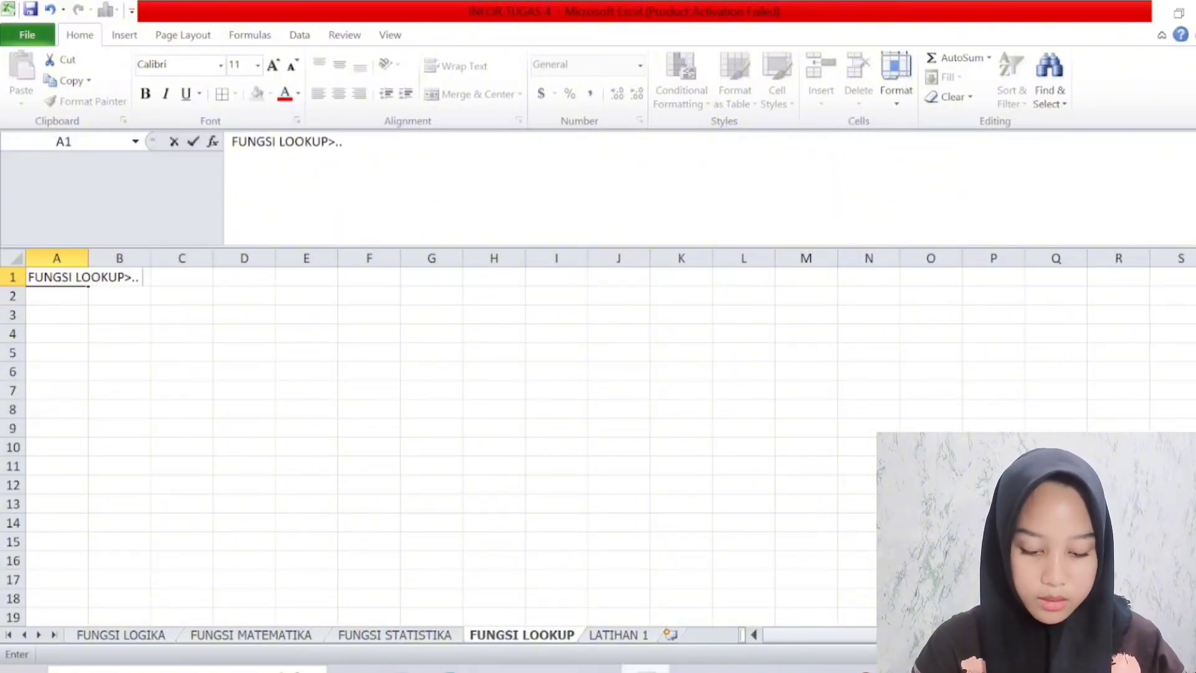
{"action": "type", "text": "VLOO"}
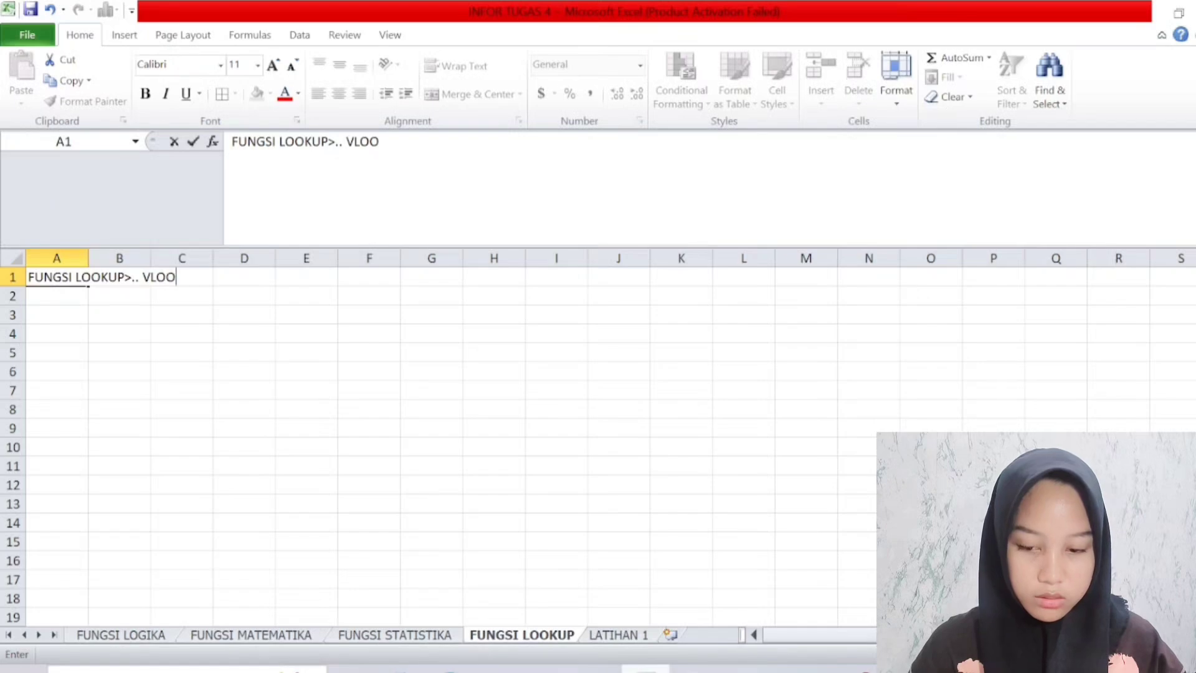
{"action": "type", "text": "KUP,"}
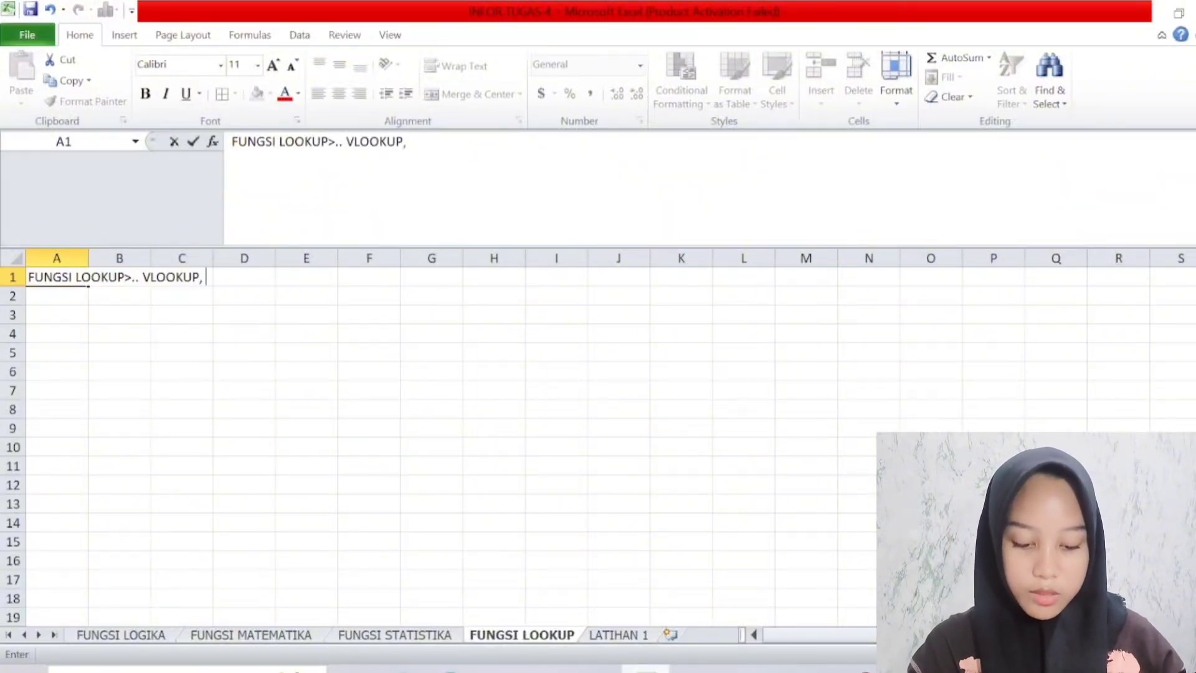
{"action": "type", "text": "HLOOKUP, XT"}
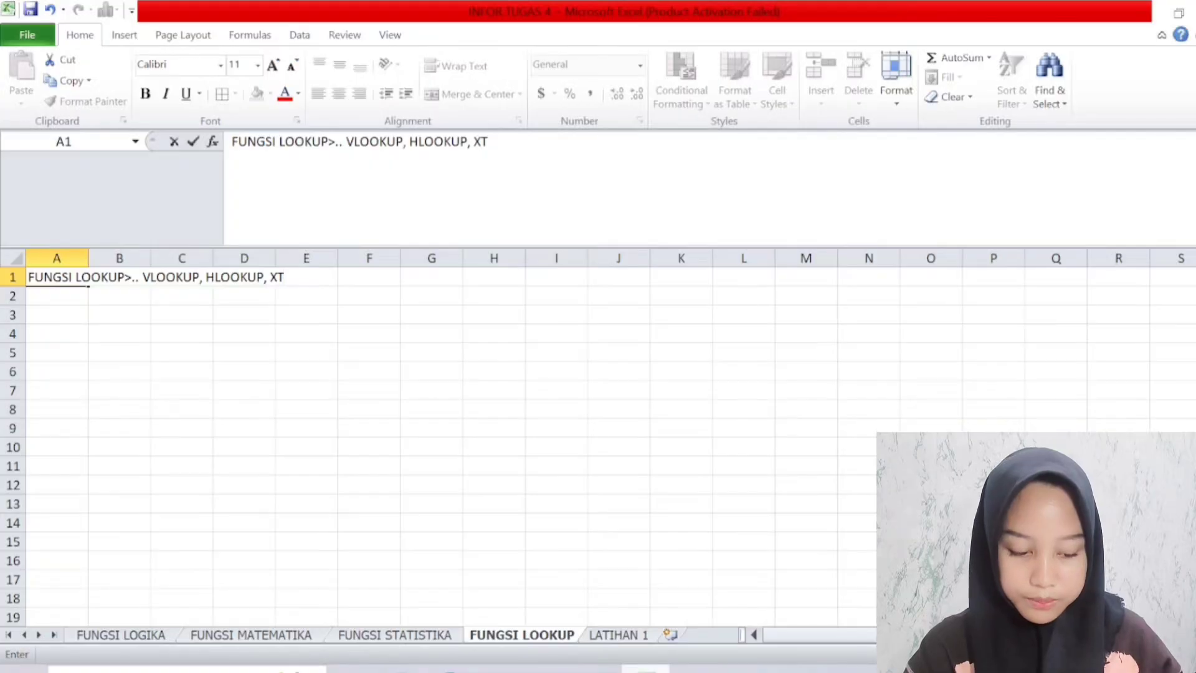
{"action": "key", "text": "BackSpace"}
{"action": "type", "text": "LOOKUP"}
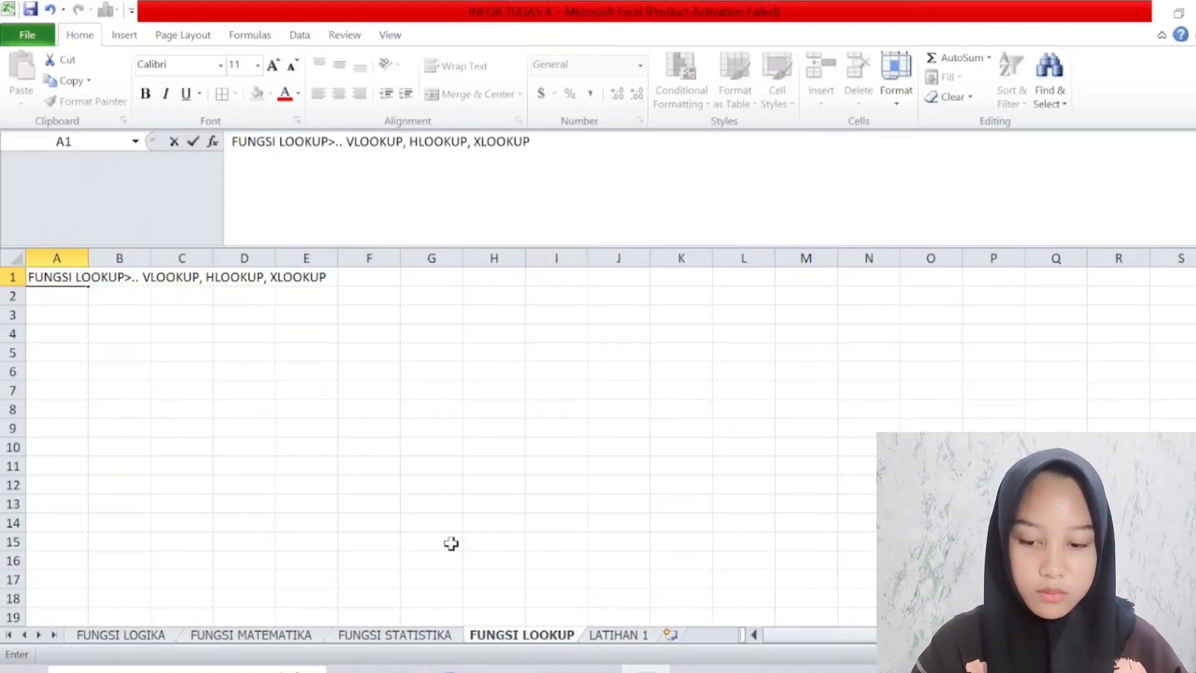
{"action": "left_click", "coordinate": [90, 309]}
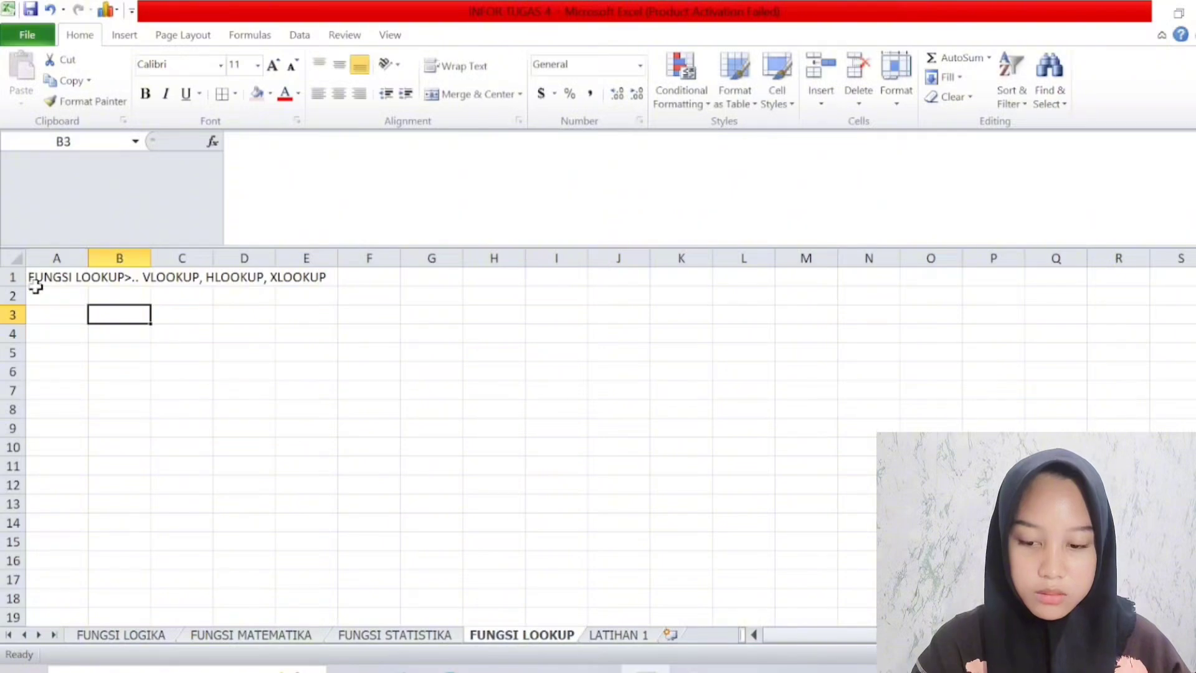
Merge and center the title across A1:Q1 and align it vertically to the middle.
{"action": "left_click_drag", "start_coordinate": [53, 277], "coordinate": [1047, 271]}
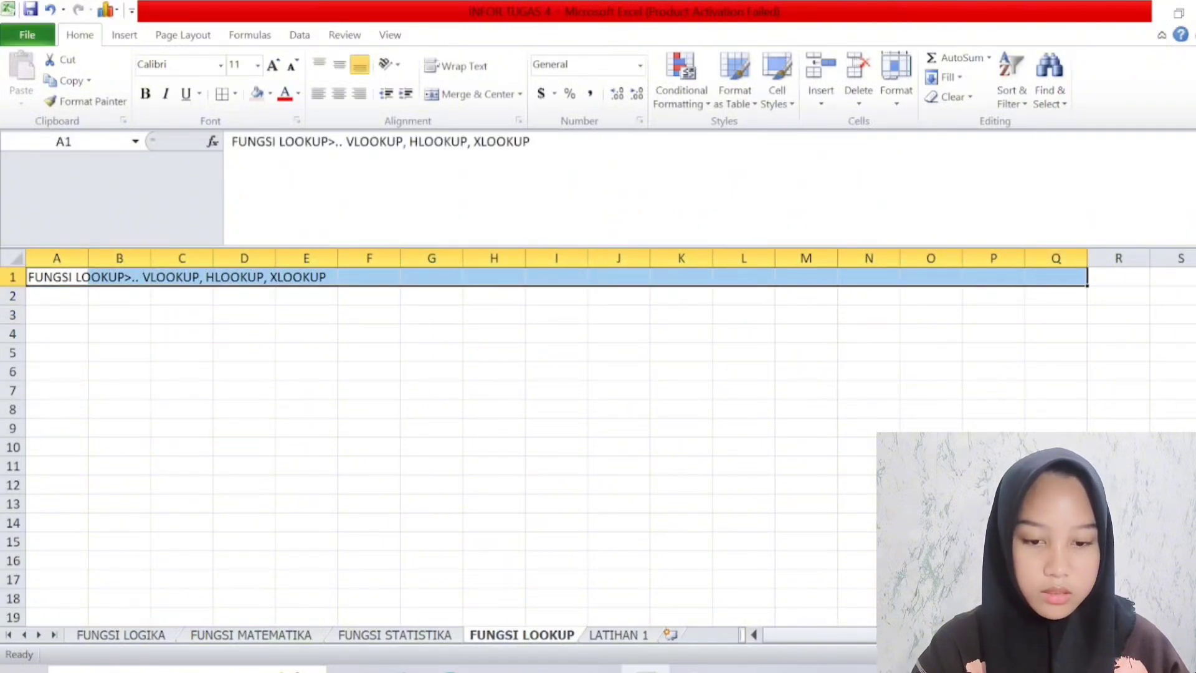
{"action": "left_click", "coordinate": [471, 94]}
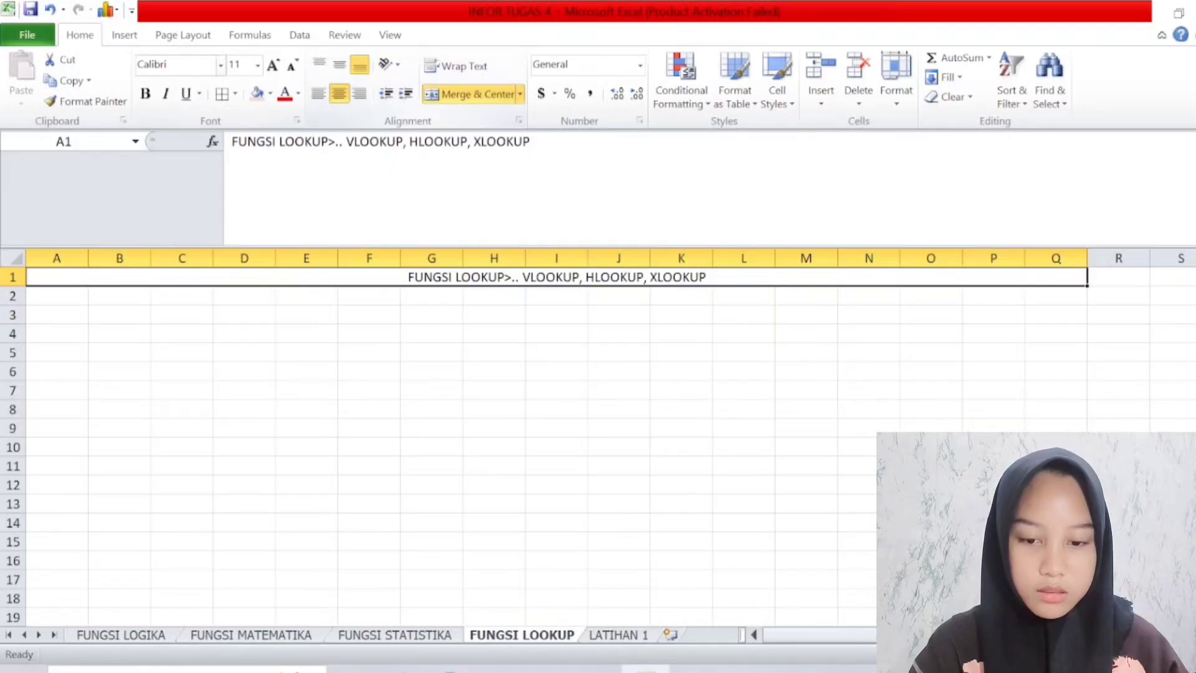
{"action": "left_click", "coordinate": [340, 69]}
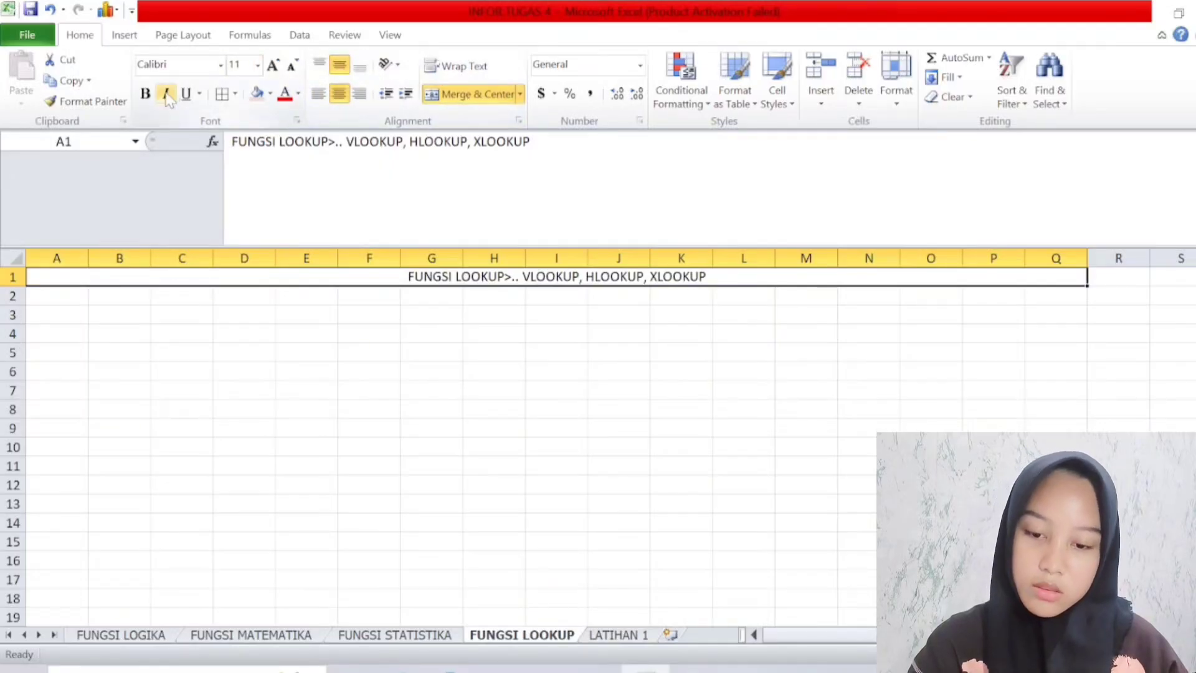
Format the merged title in bold at font size 14 with a light aqua fill.
{"action": "left_click", "coordinate": [145, 94]}
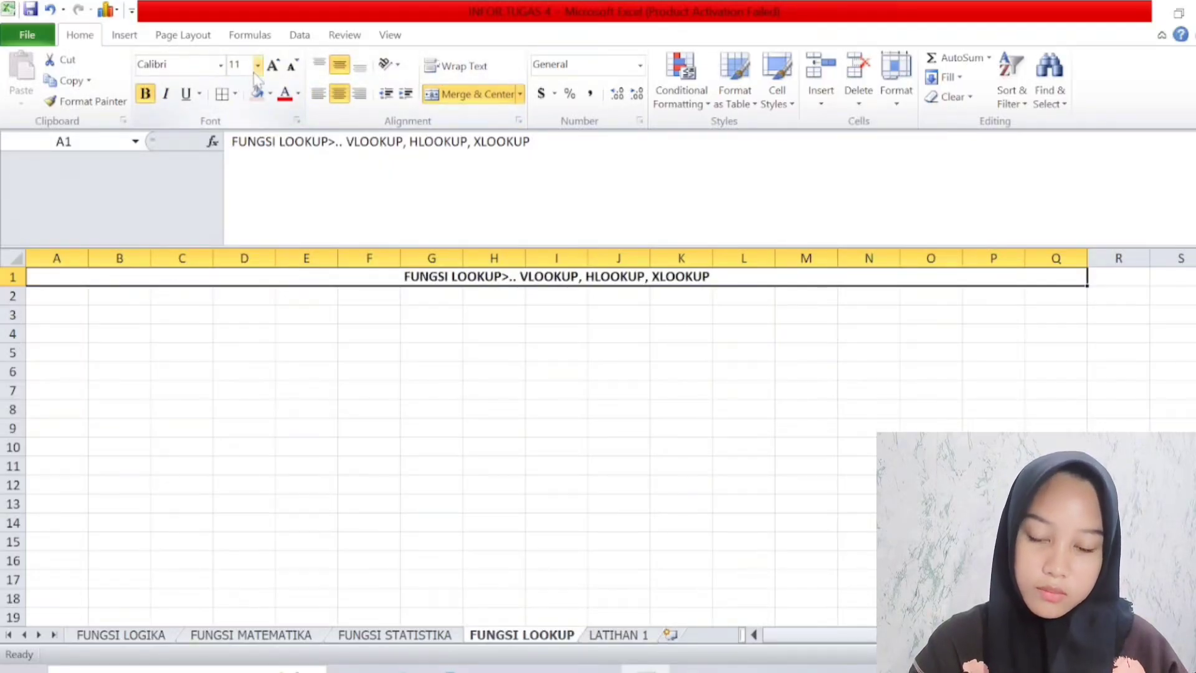
{"action": "left_click", "coordinate": [257, 65]}
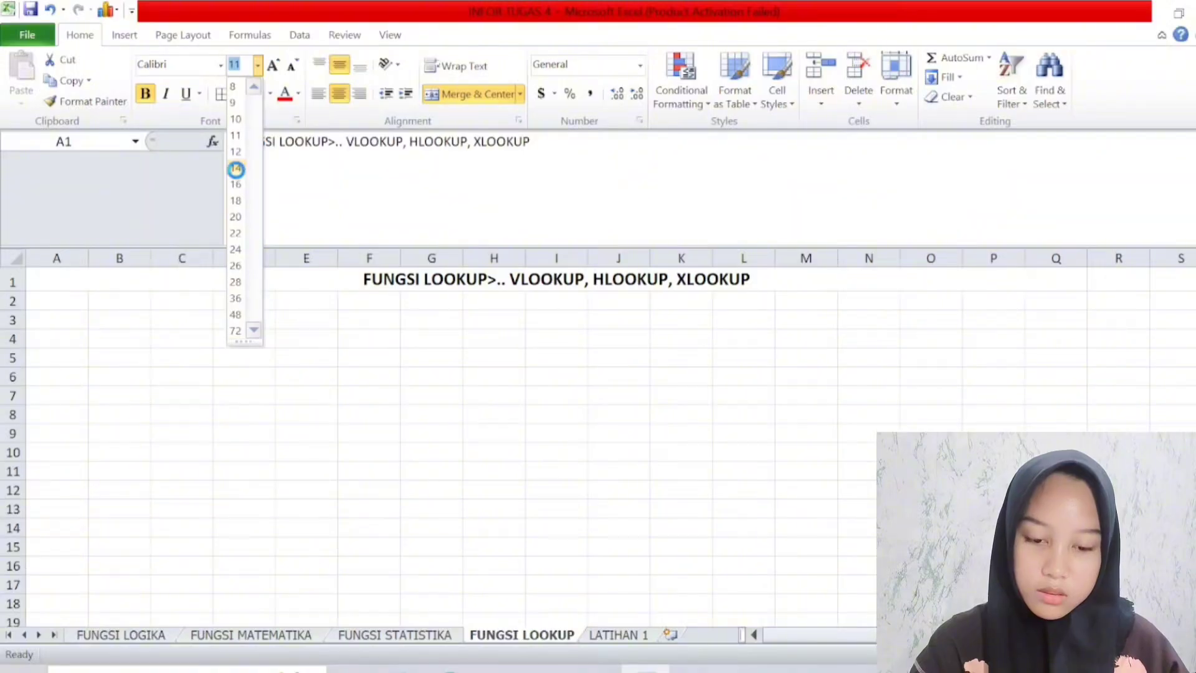
{"action": "left_click", "coordinate": [236, 168]}
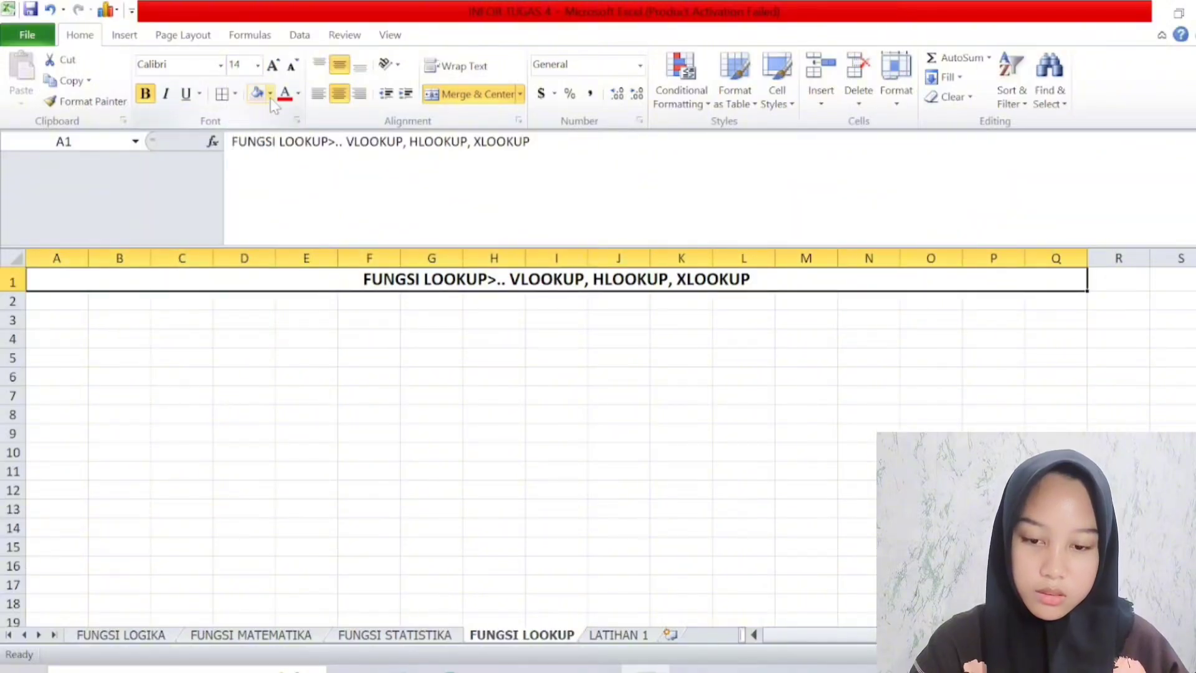
{"action": "left_click", "coordinate": [271, 96]}
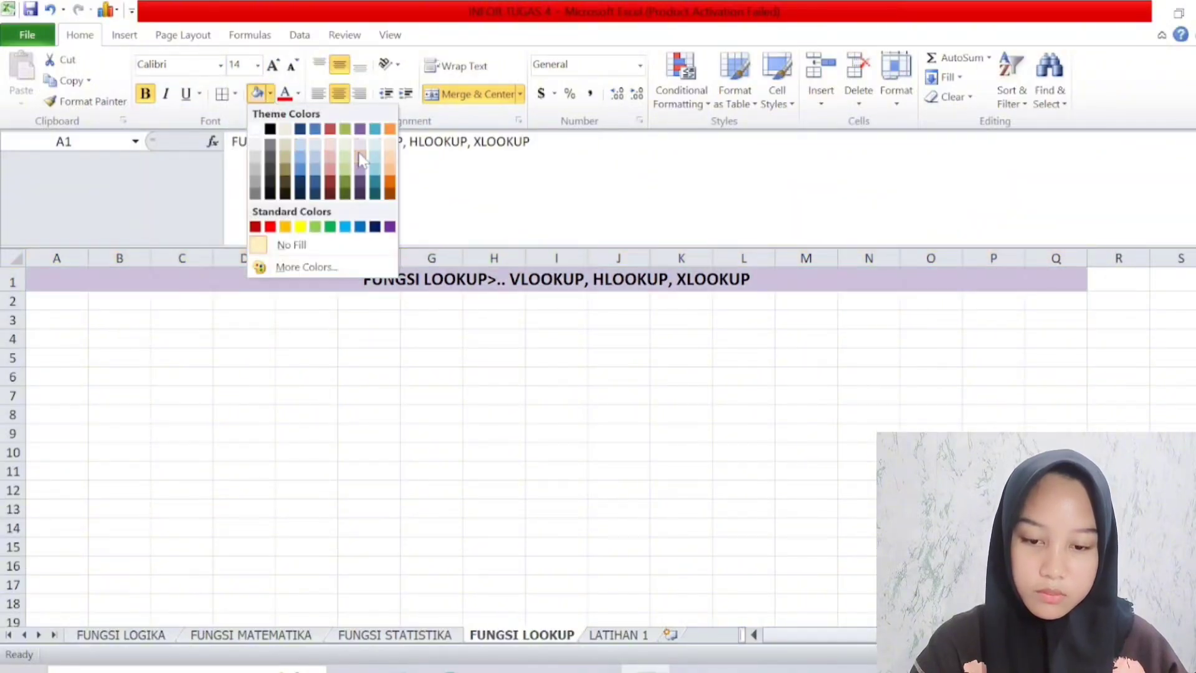
{"action": "left_click", "coordinate": [375, 143]}
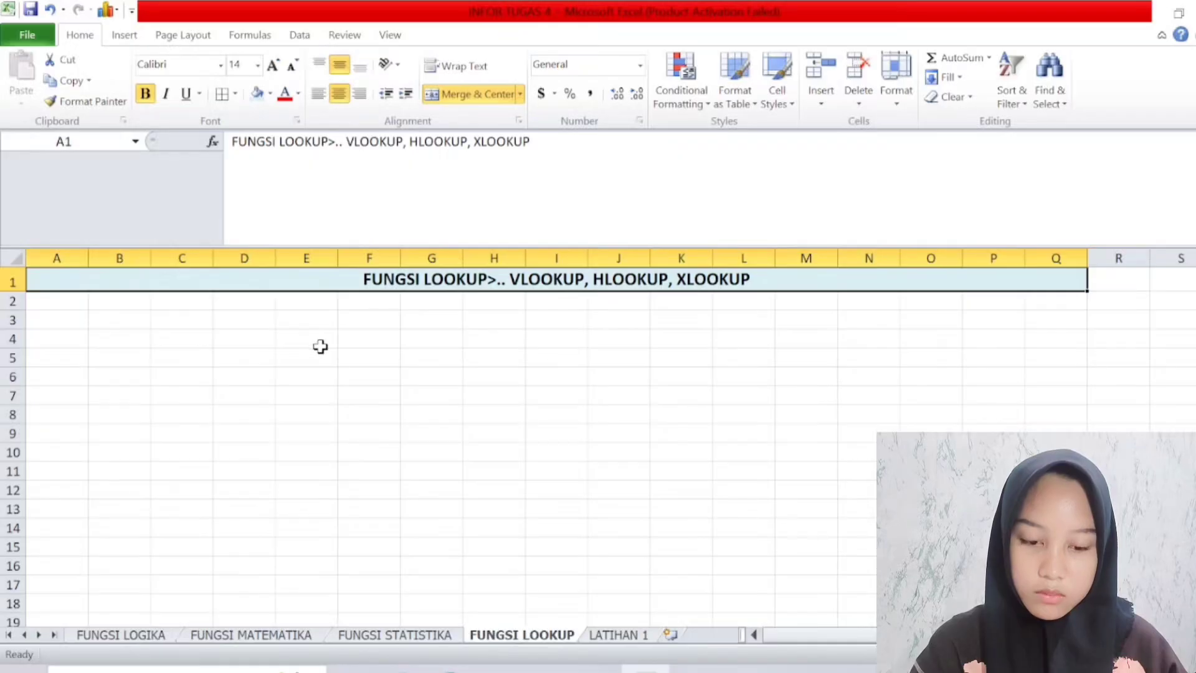
{"action": "left_click", "coordinate": [320, 346]}
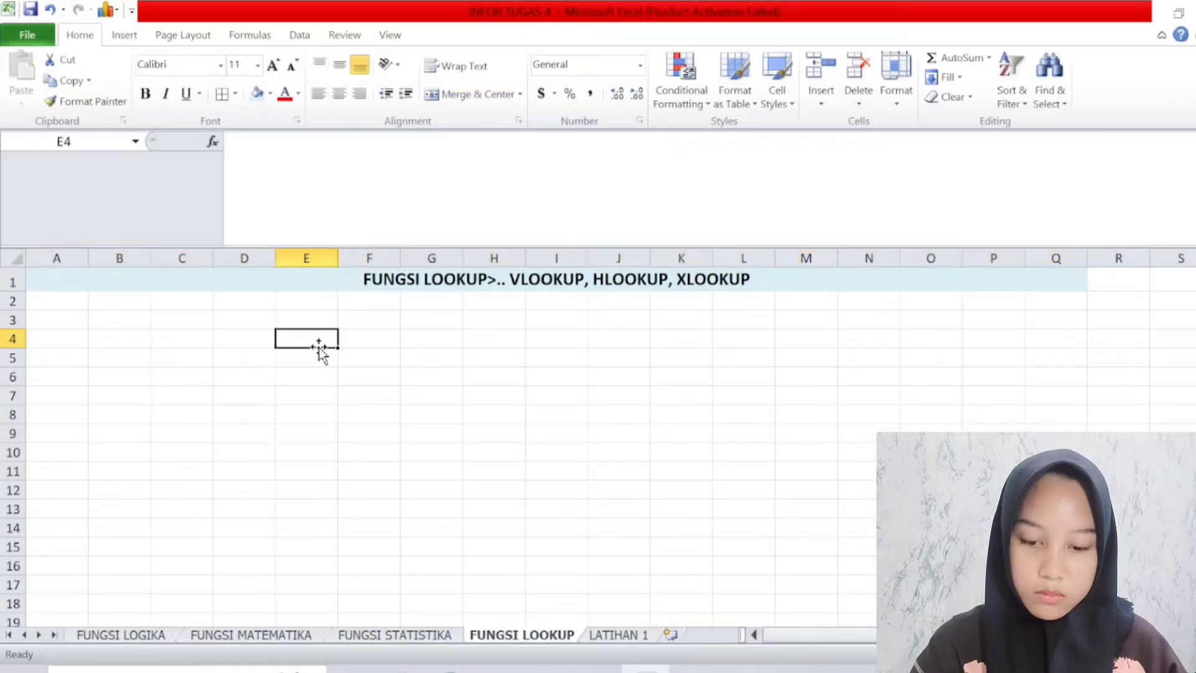
Copy the NAMA and NILAI columns, B33:C39, from the FUNGSI LOGIKA sheet to cell B3 of the FUNGSI LOOKUP sheet.
{"action": "left_click", "coordinate": [111, 324]}
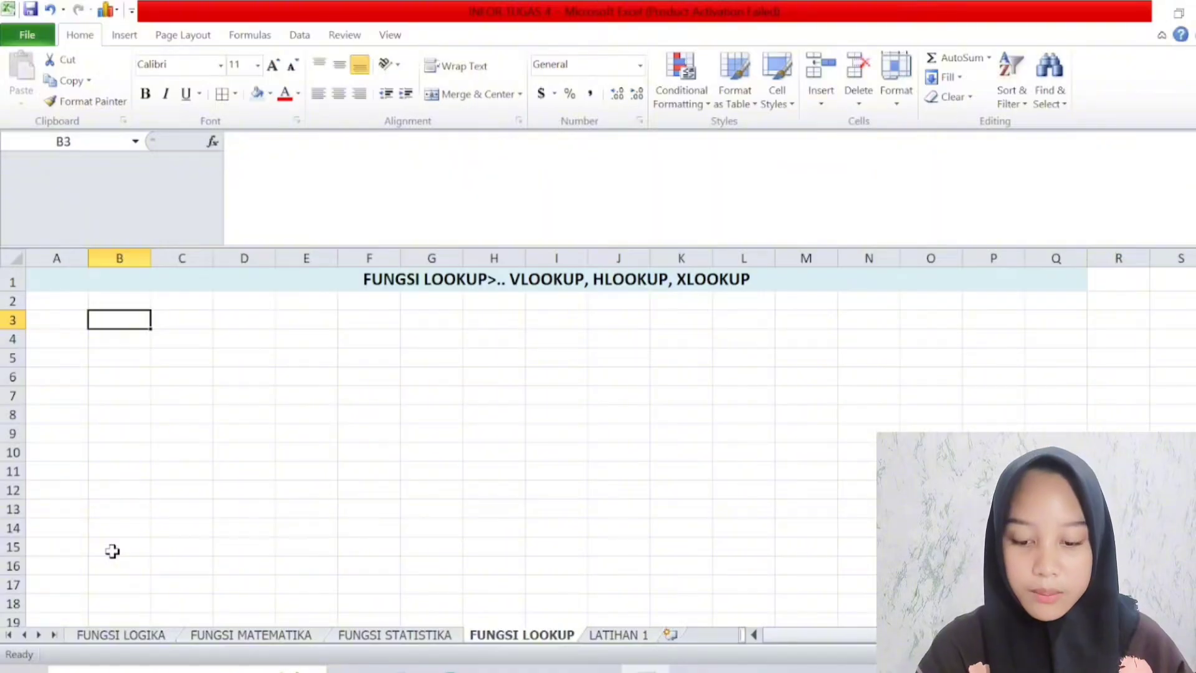
{"action": "left_click", "coordinate": [152, 636]}
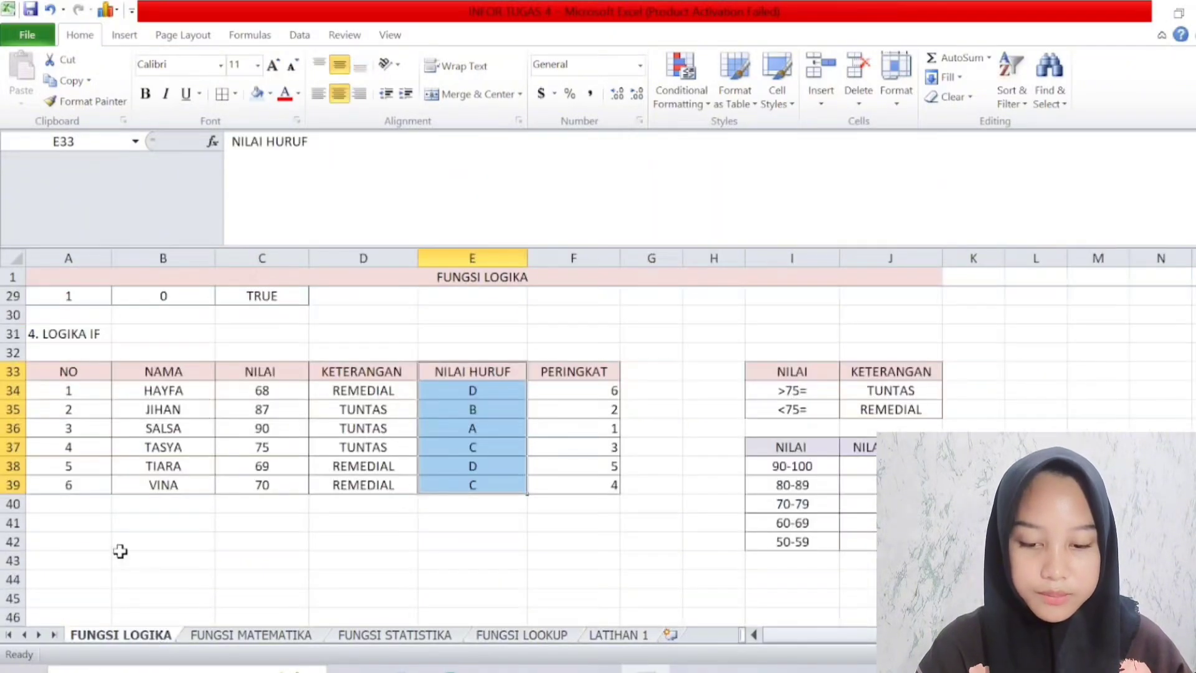
{"action": "left_click_drag", "start_coordinate": [157, 368], "coordinate": [272, 486]}
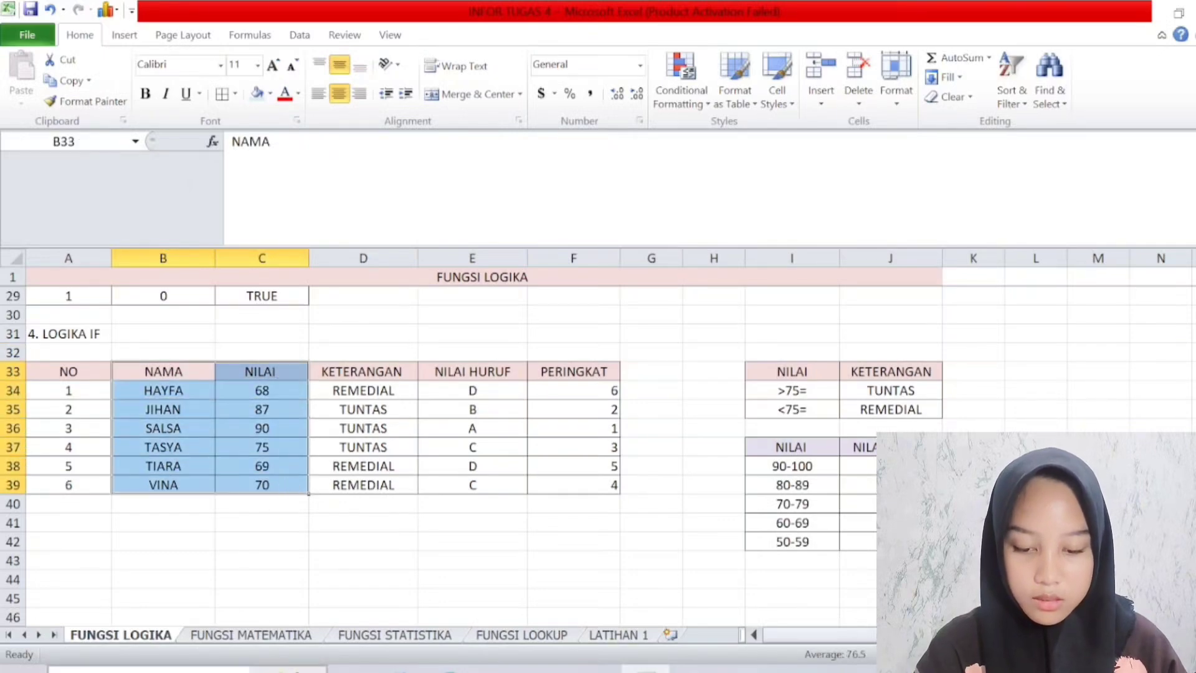
{"action": "mouse_move", "coordinate": [282, 670]}
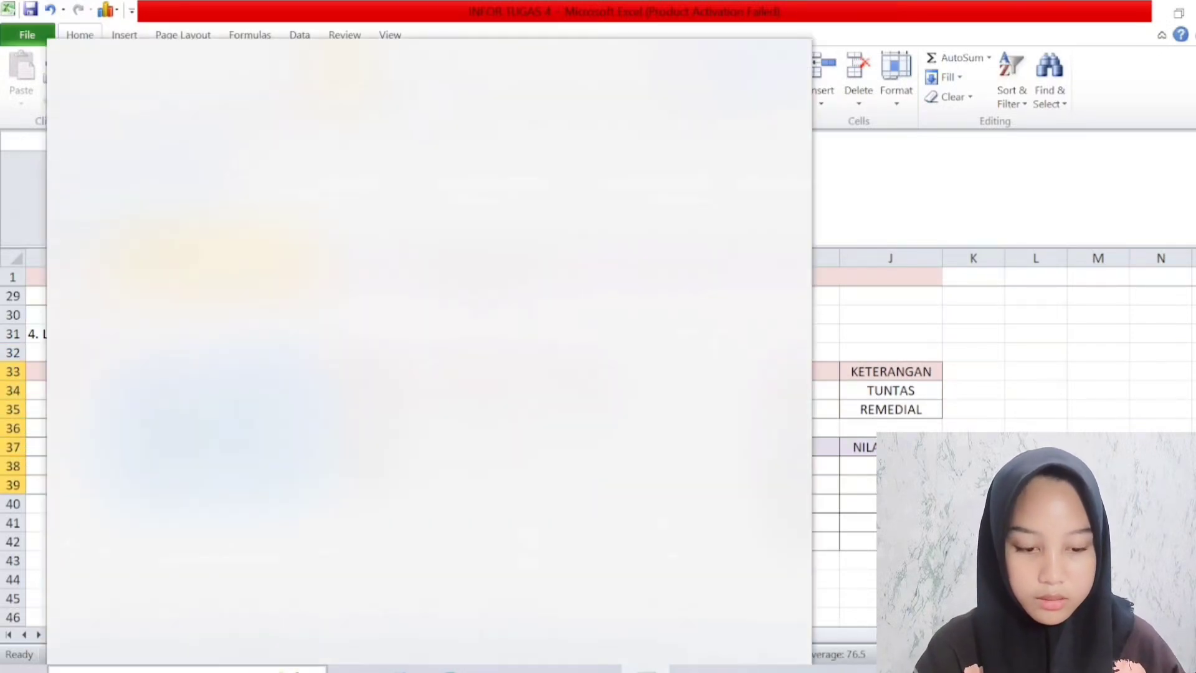
{"action": "left_click", "coordinate": [954, 389]}
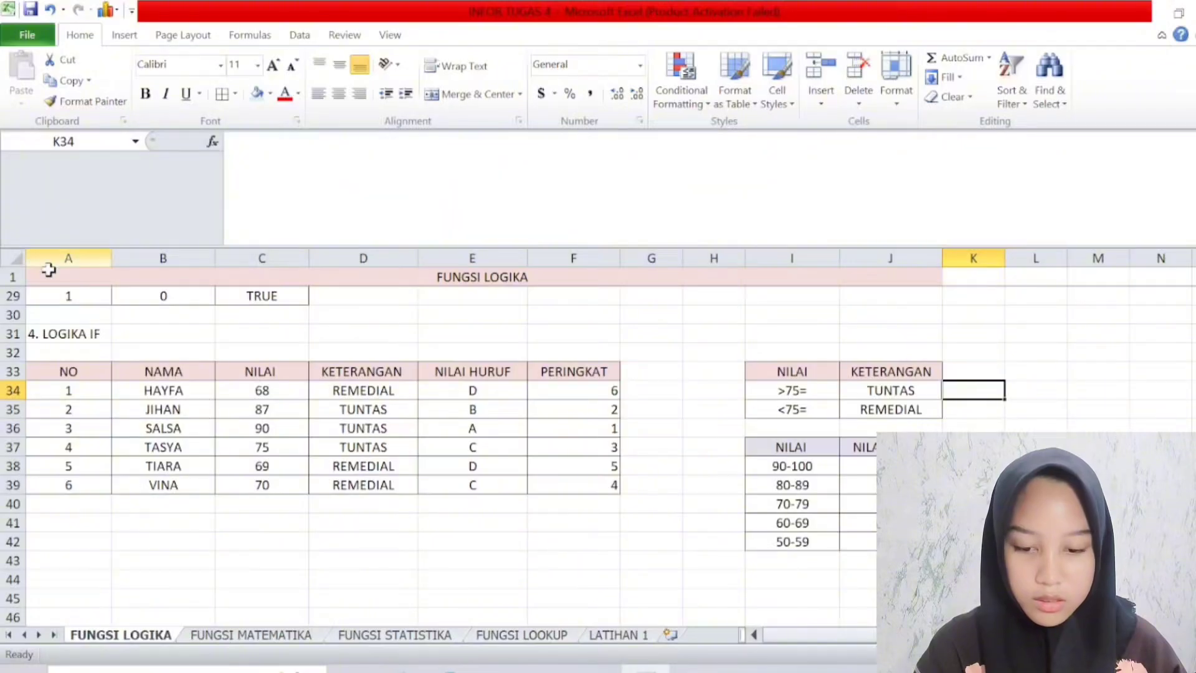
{"action": "left_click_drag", "start_coordinate": [164, 371], "coordinate": [299, 485]}
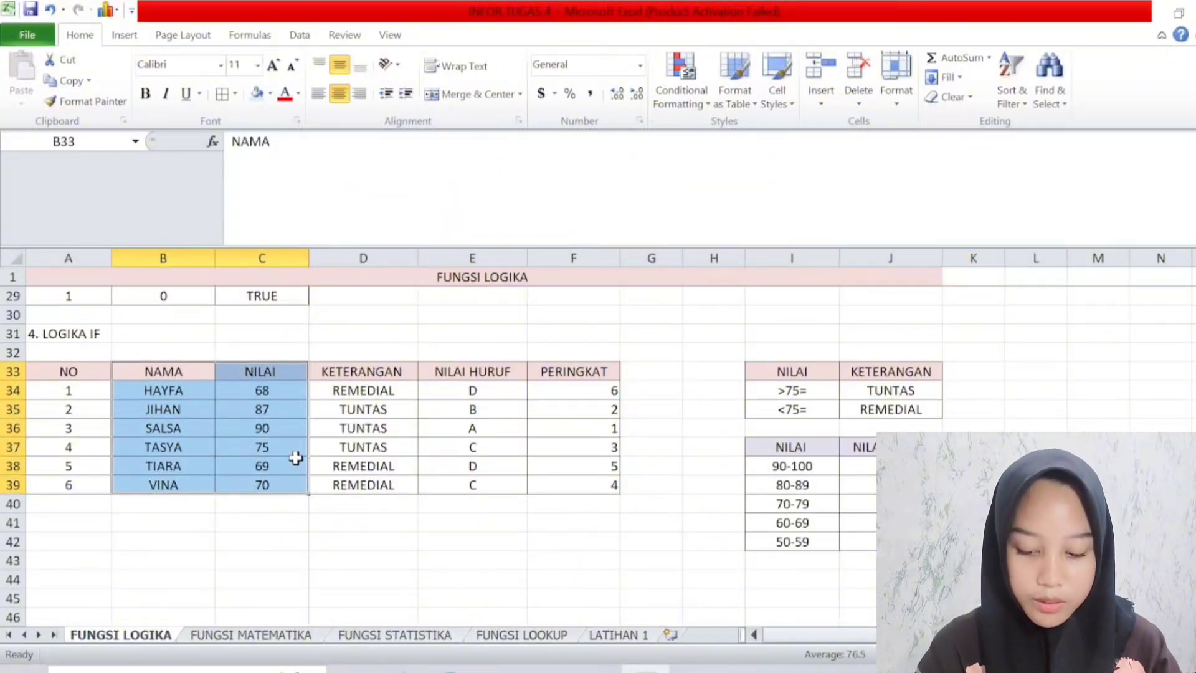
{"action": "key", "text": "ctrl+c"}
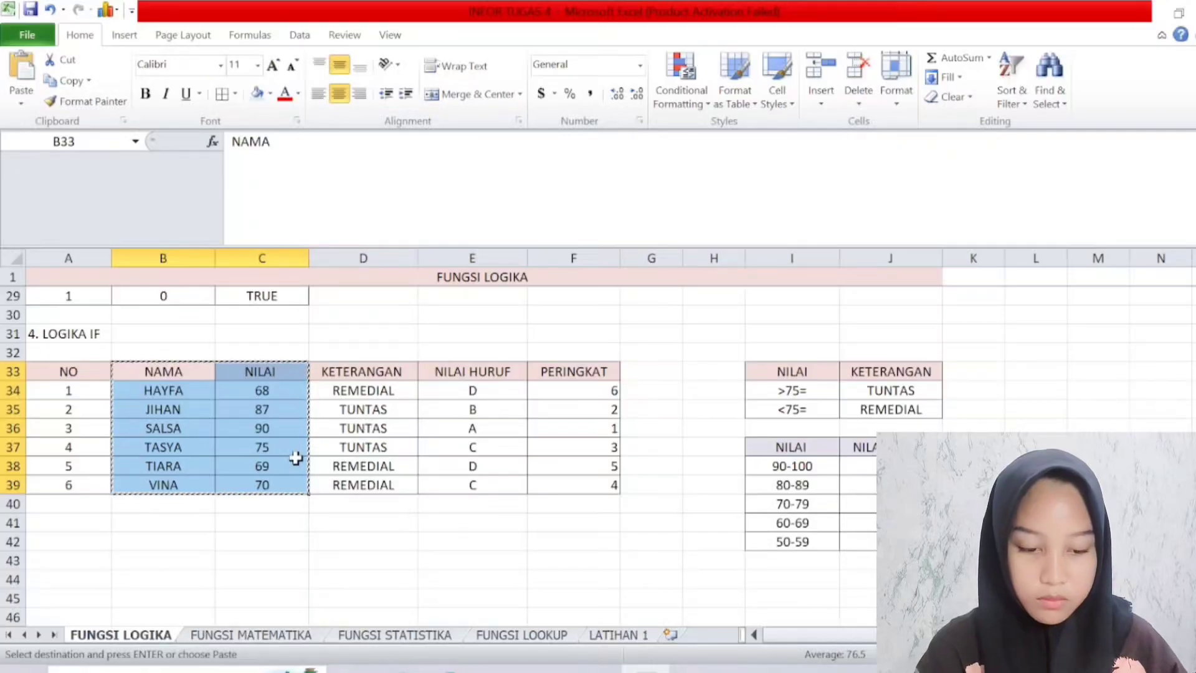
{"action": "left_click", "coordinate": [561, 635]}
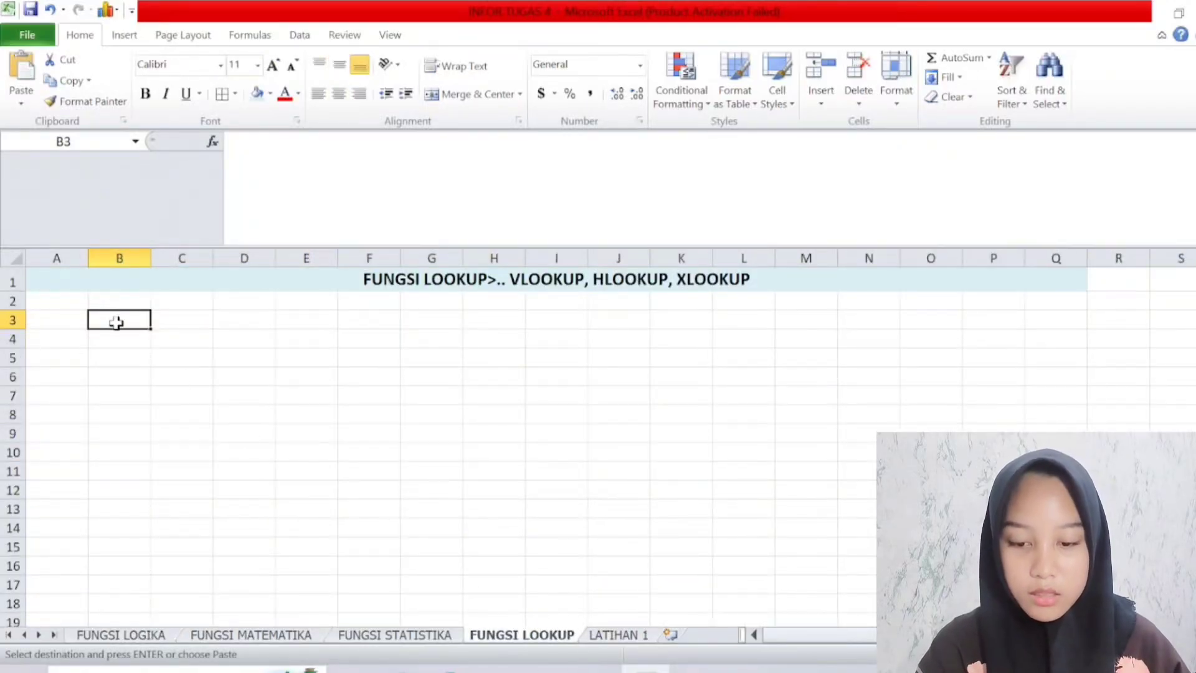
{"action": "key", "text": "ctrl+v"}
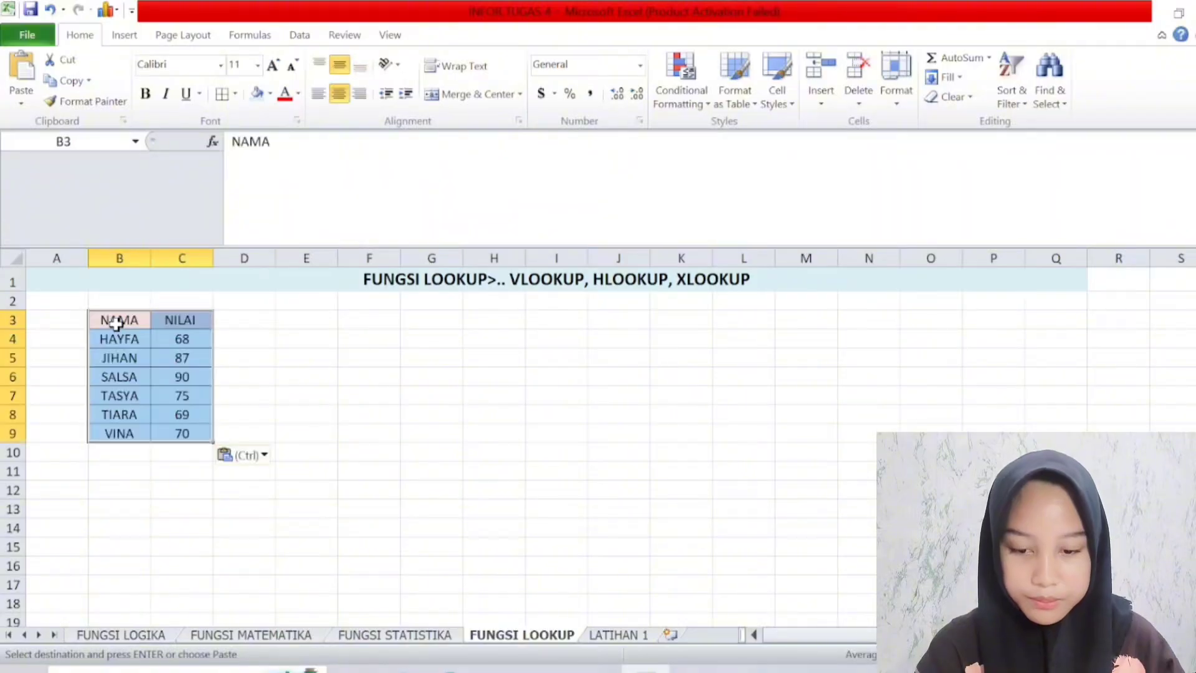
{"action": "left_click", "coordinate": [188, 527]}
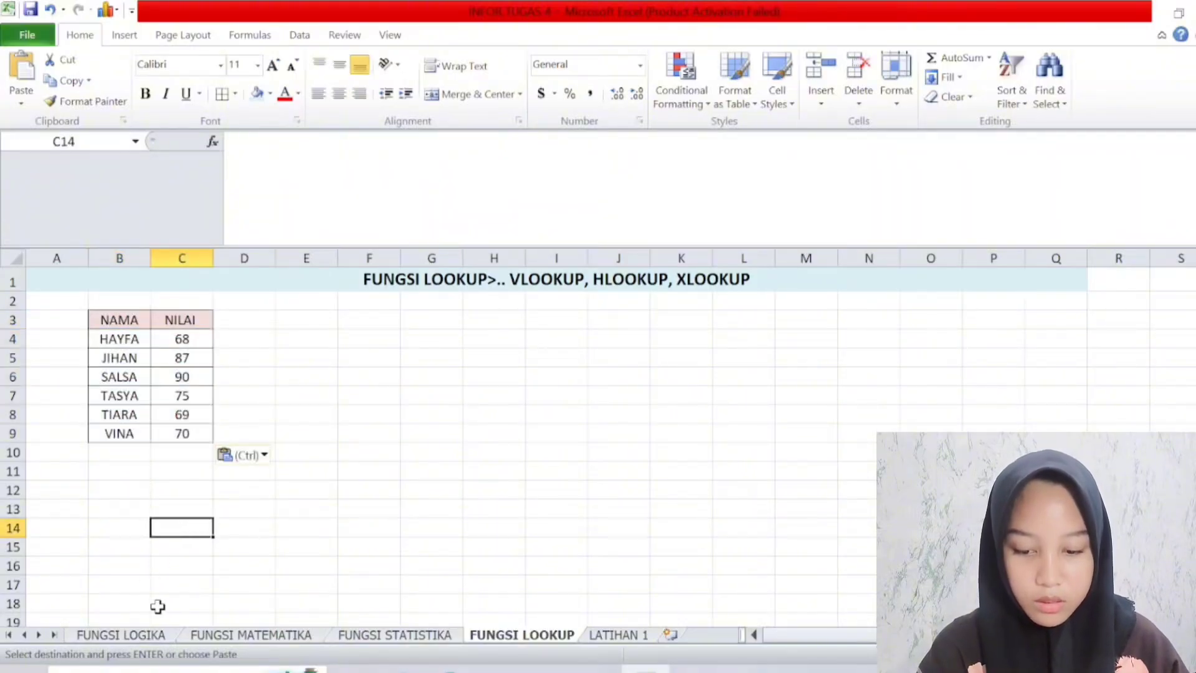
Copy the NILAI HURUF column, E33:E39, from FUNGSI LOGIKA to D3 of FUNGSI LOOKUP and widen column D to fit its header.
{"action": "left_click", "coordinate": [148, 645]}
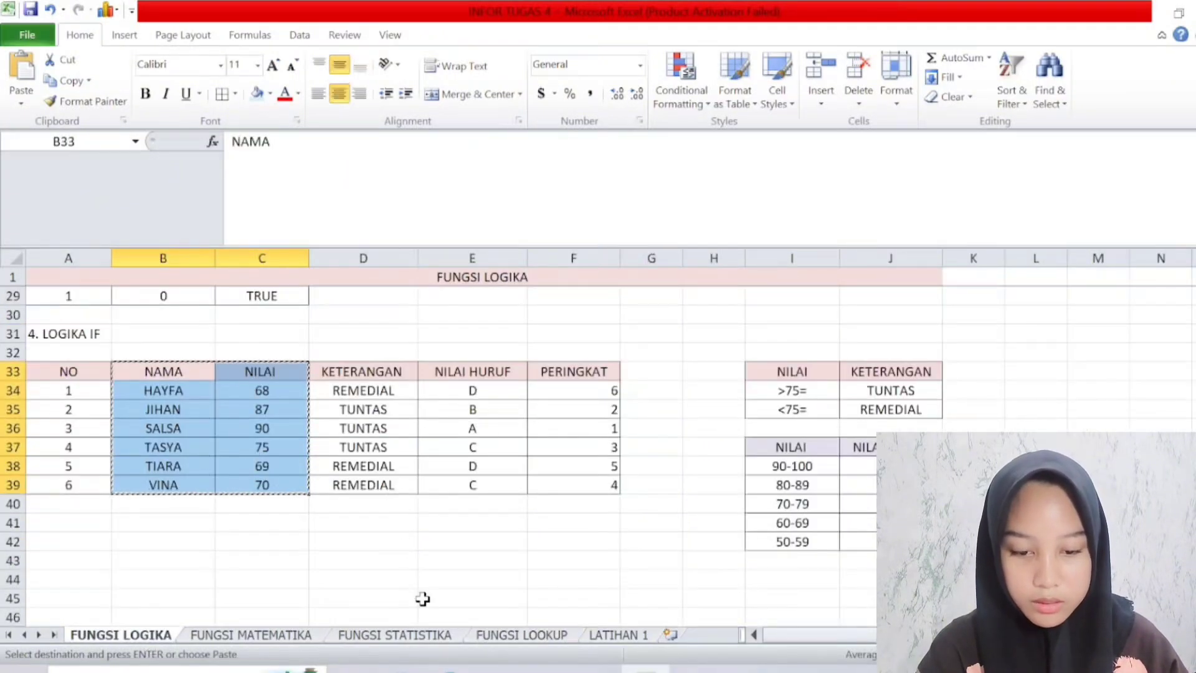
{"action": "left_click", "coordinate": [422, 598]}
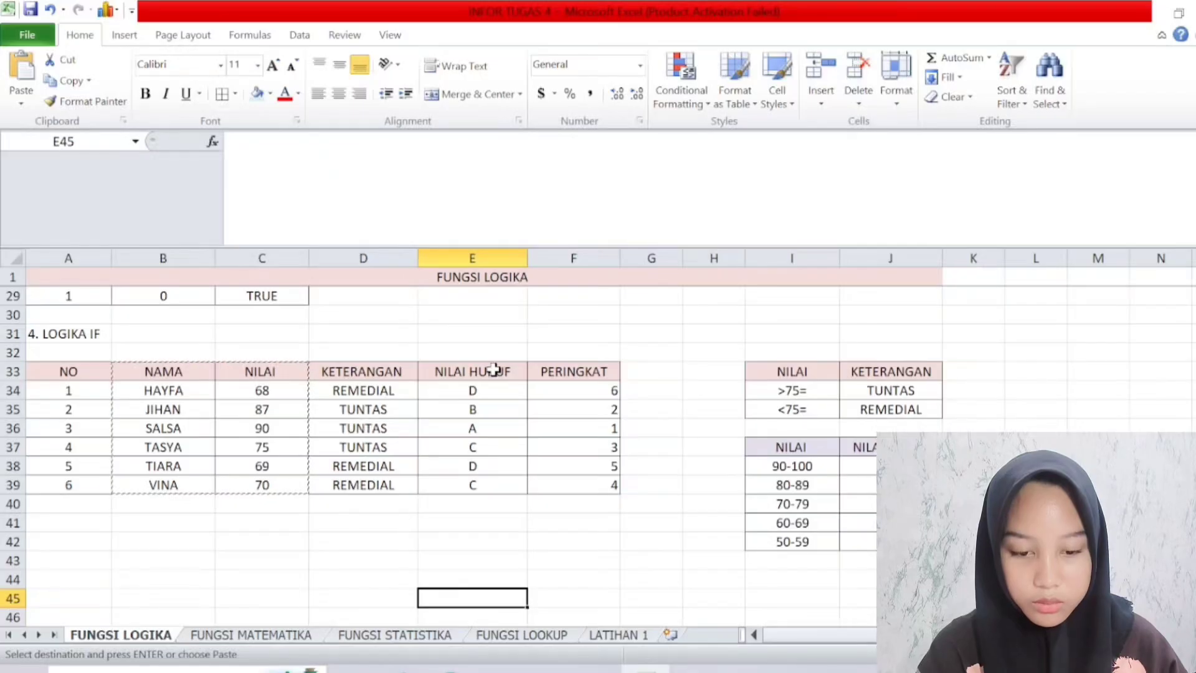
{"action": "left_click_drag", "start_coordinate": [499, 373], "coordinate": [498, 489]}
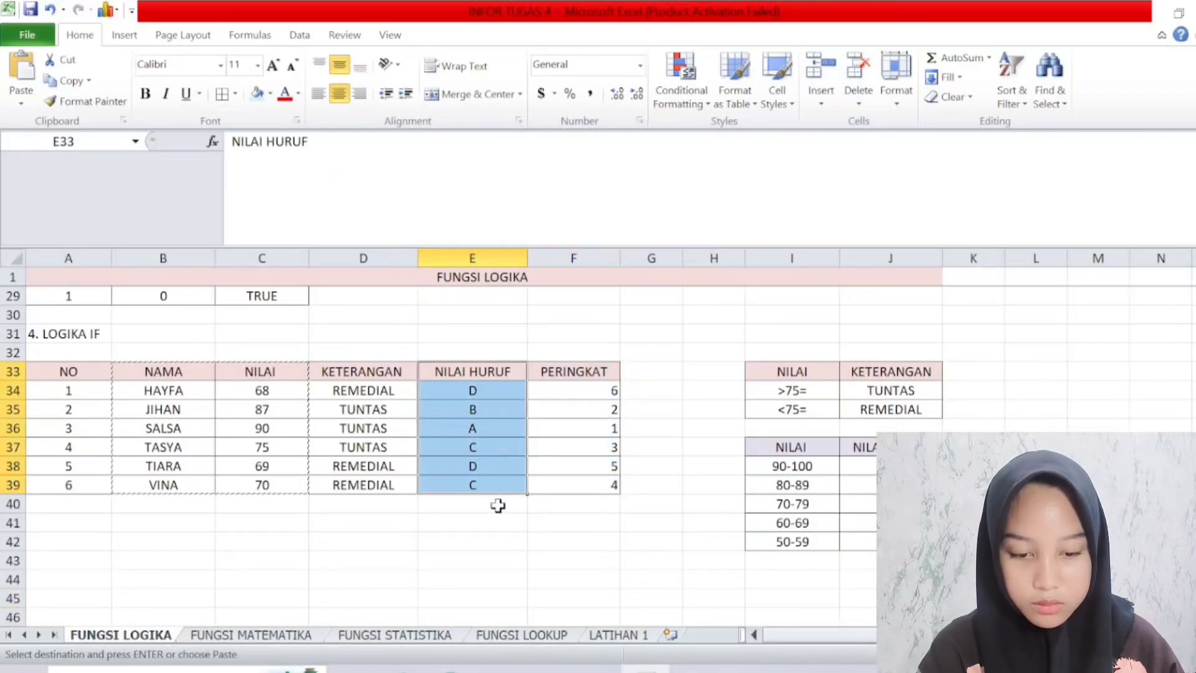
{"action": "key", "text": "ctrl+c"}
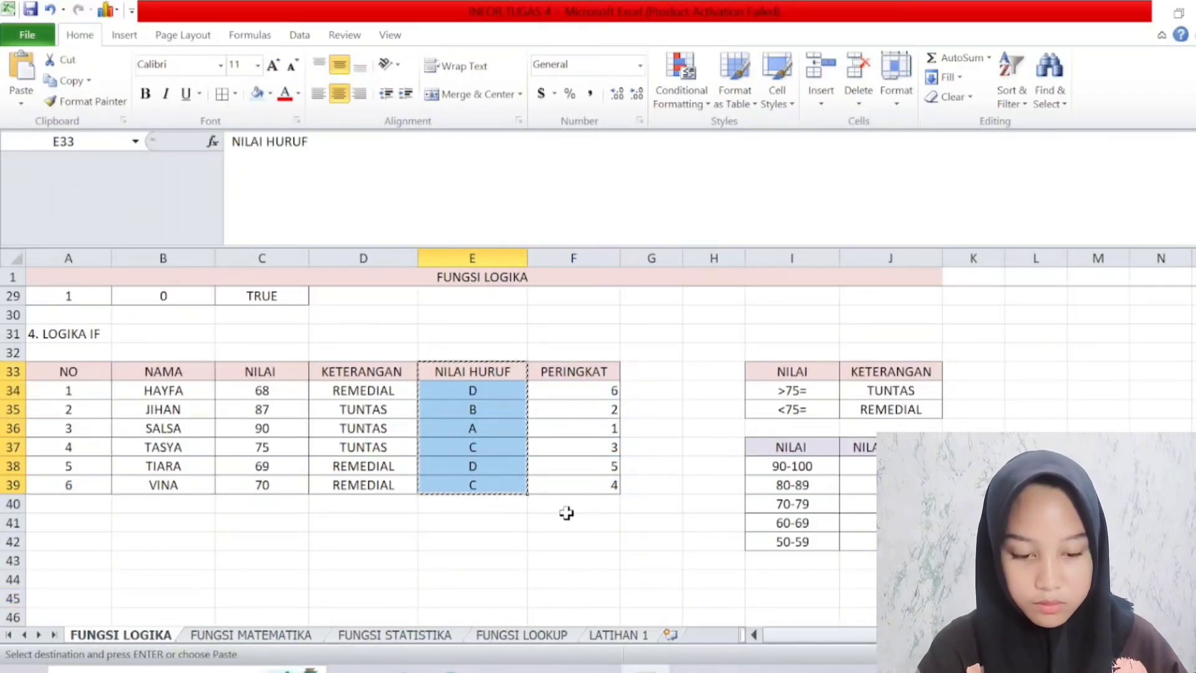
{"action": "left_click", "coordinate": [556, 635]}
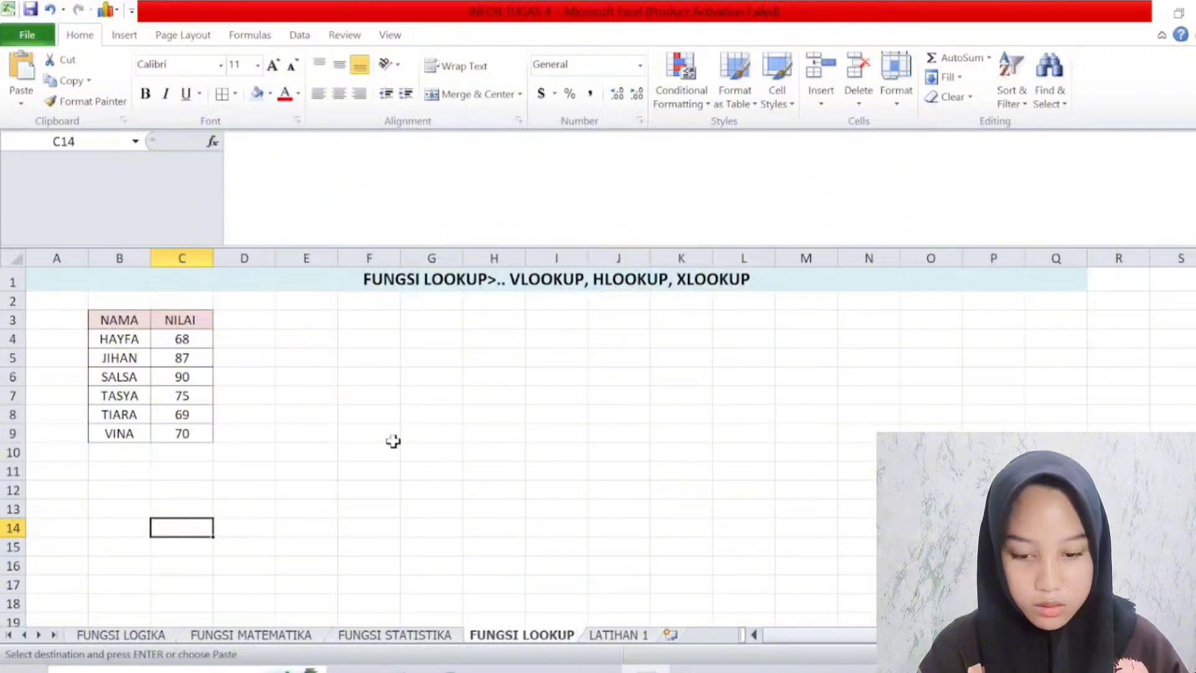
{"action": "left_click", "coordinate": [250, 318]}
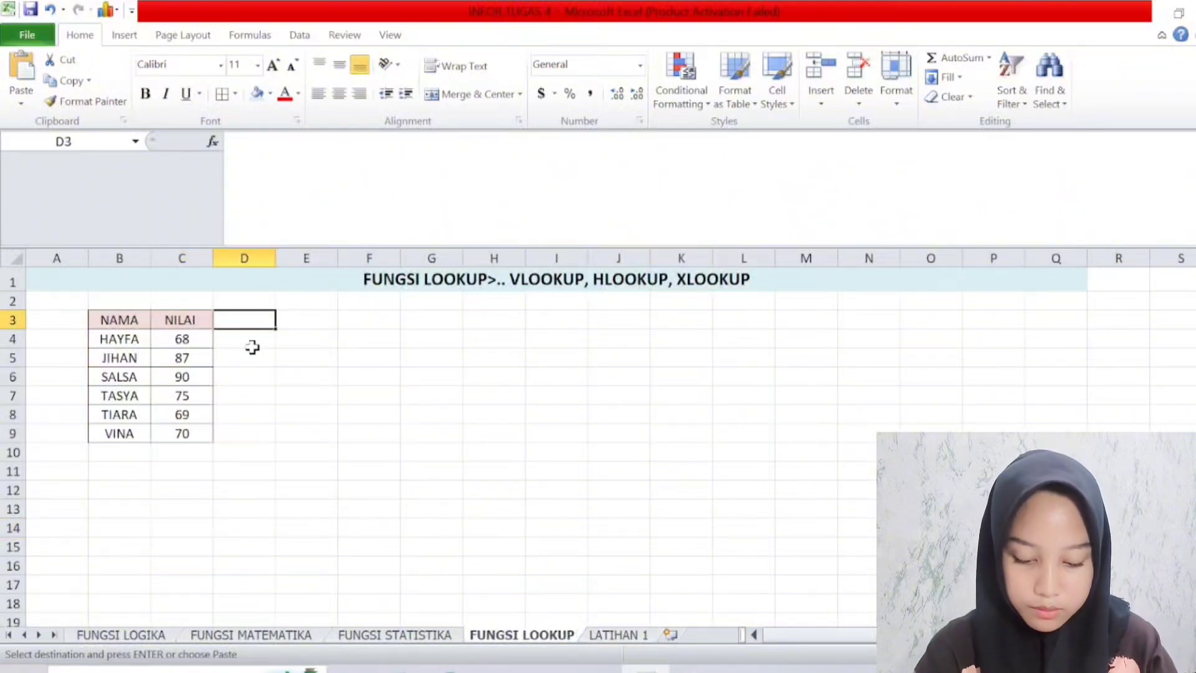
{"action": "key", "text": "ctrl+v"}
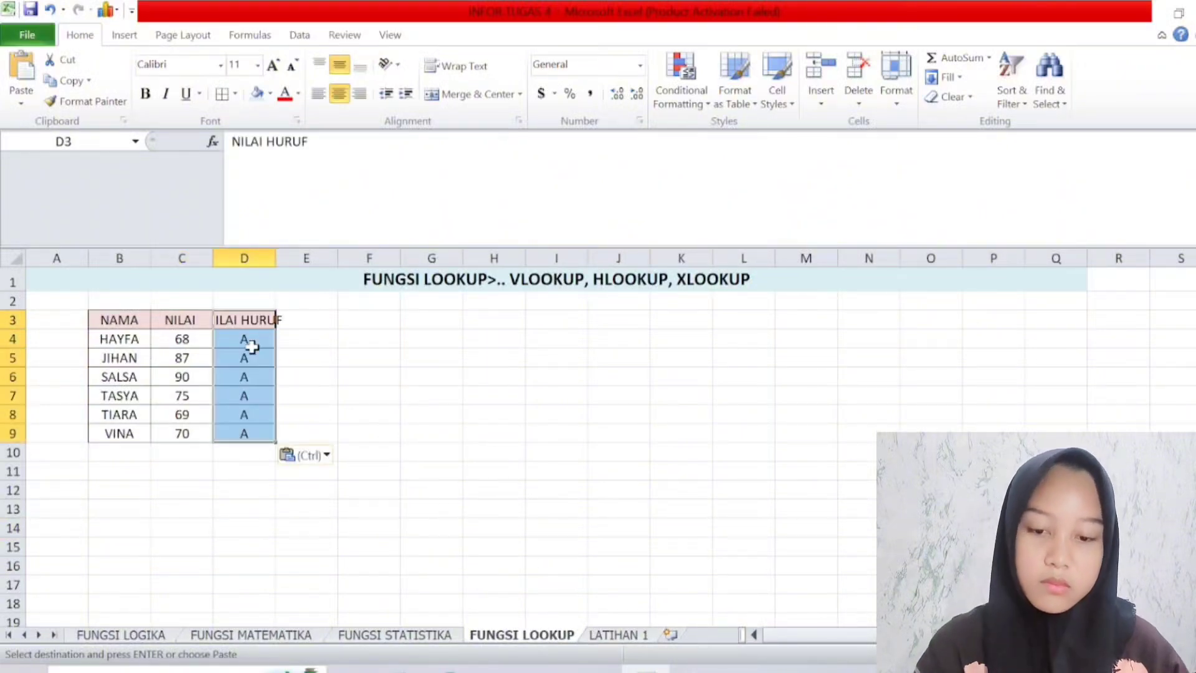
{"action": "left_click", "coordinate": [301, 356]}
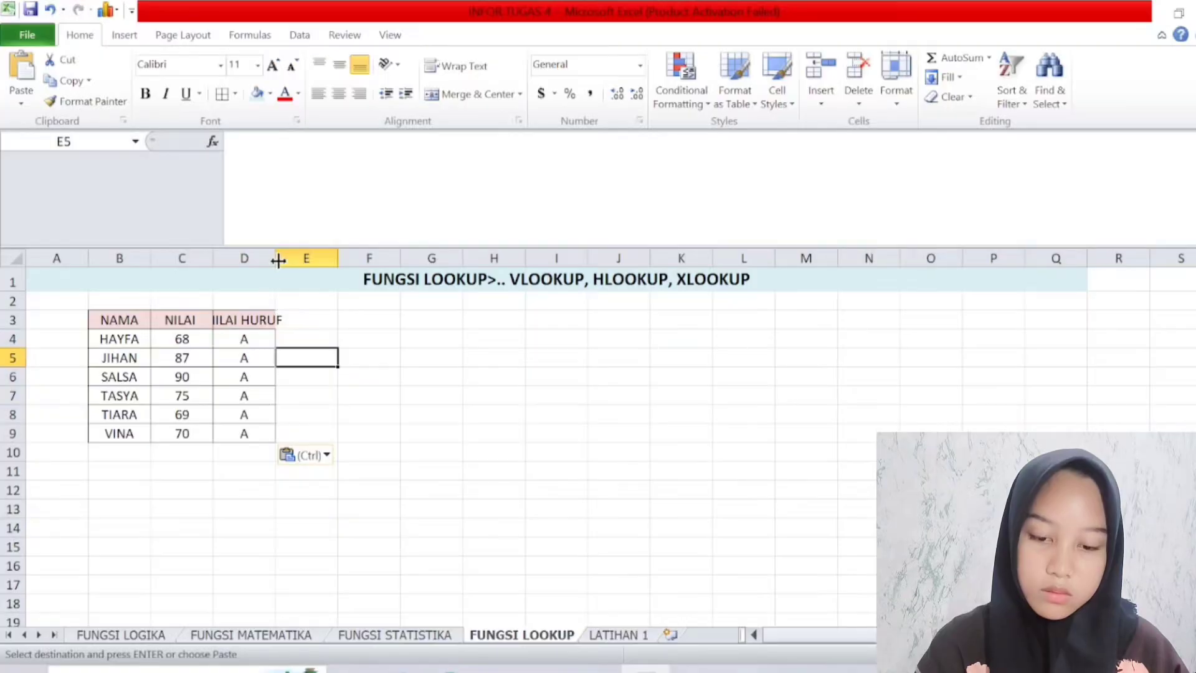
{"action": "left_click_drag", "start_coordinate": [275, 258], "coordinate": [298, 265]}
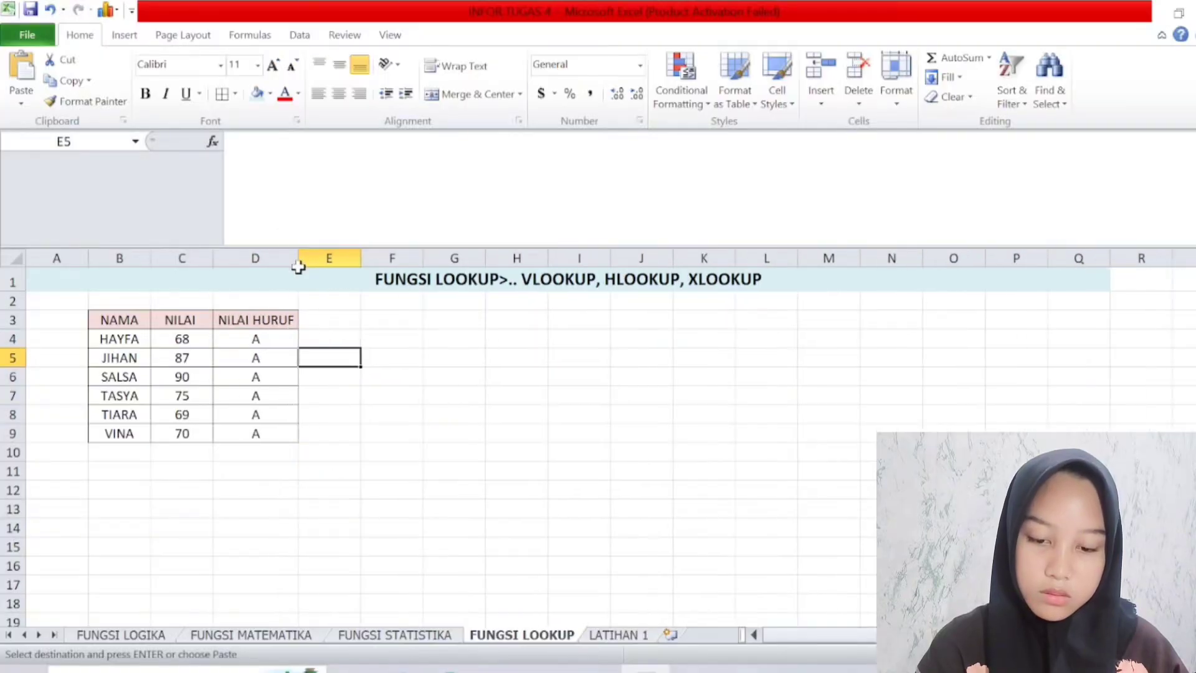
Insert two entire columns before the NAMA column of the student table.
{"action": "left_click", "coordinate": [242, 336]}
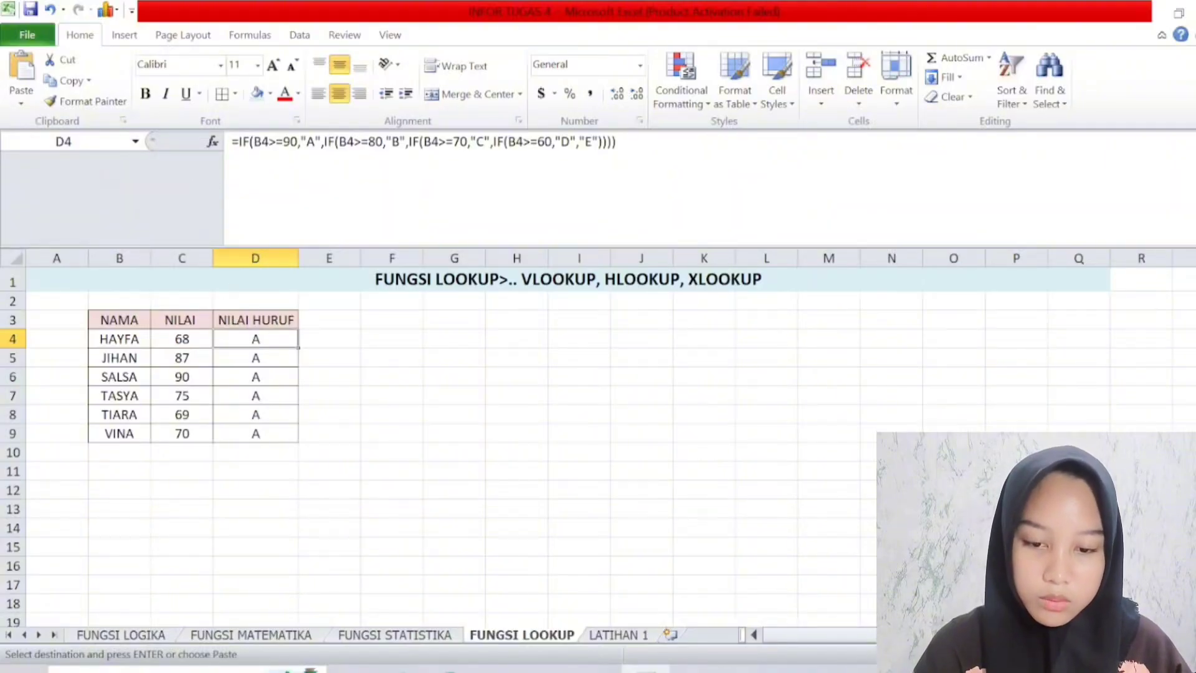
{"action": "left_click", "coordinate": [350, 353]}
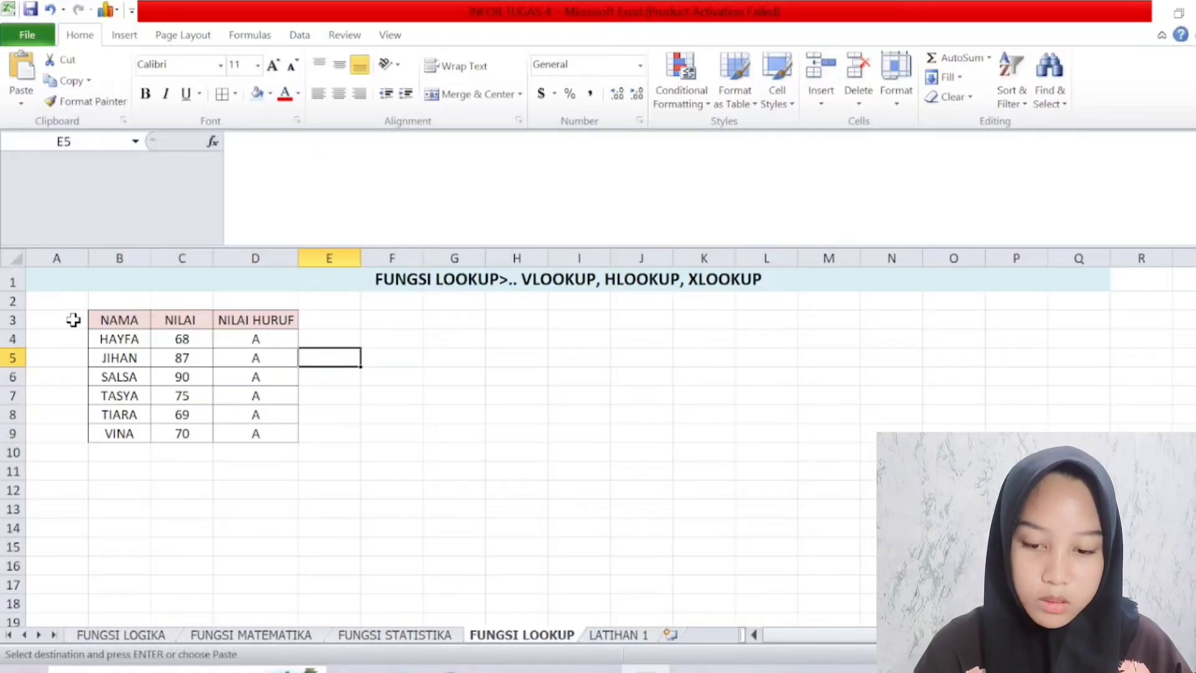
{"action": "right_click", "coordinate": [124, 320]}
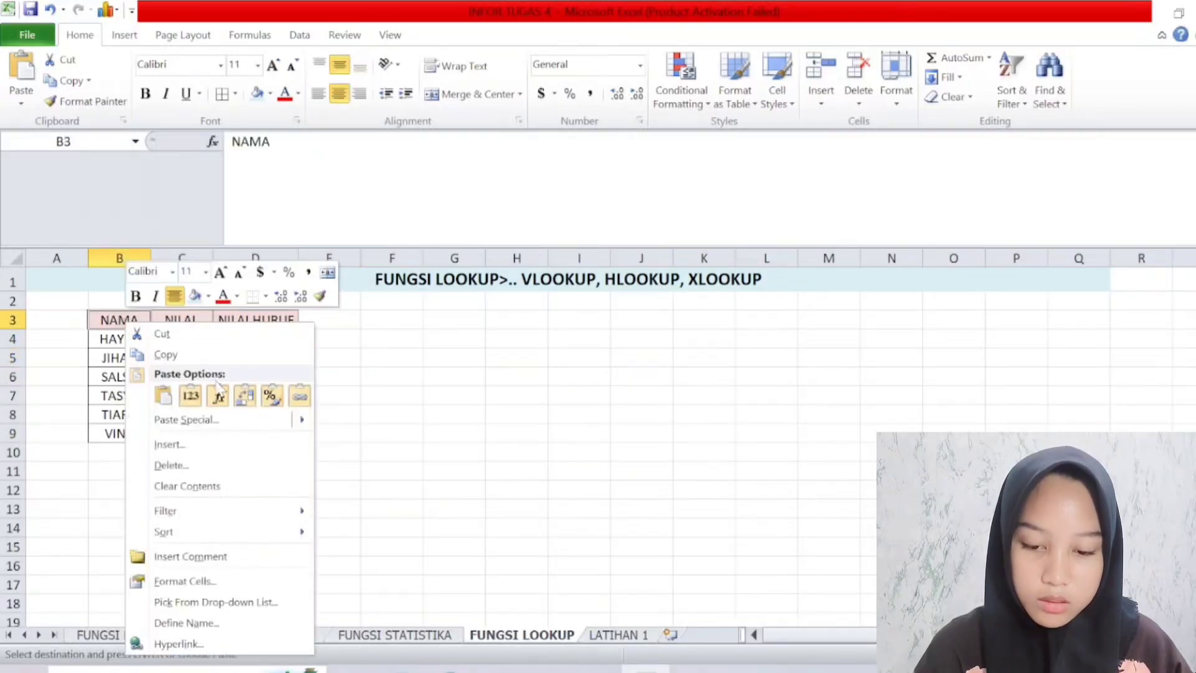
{"action": "left_click", "coordinate": [212, 449]}
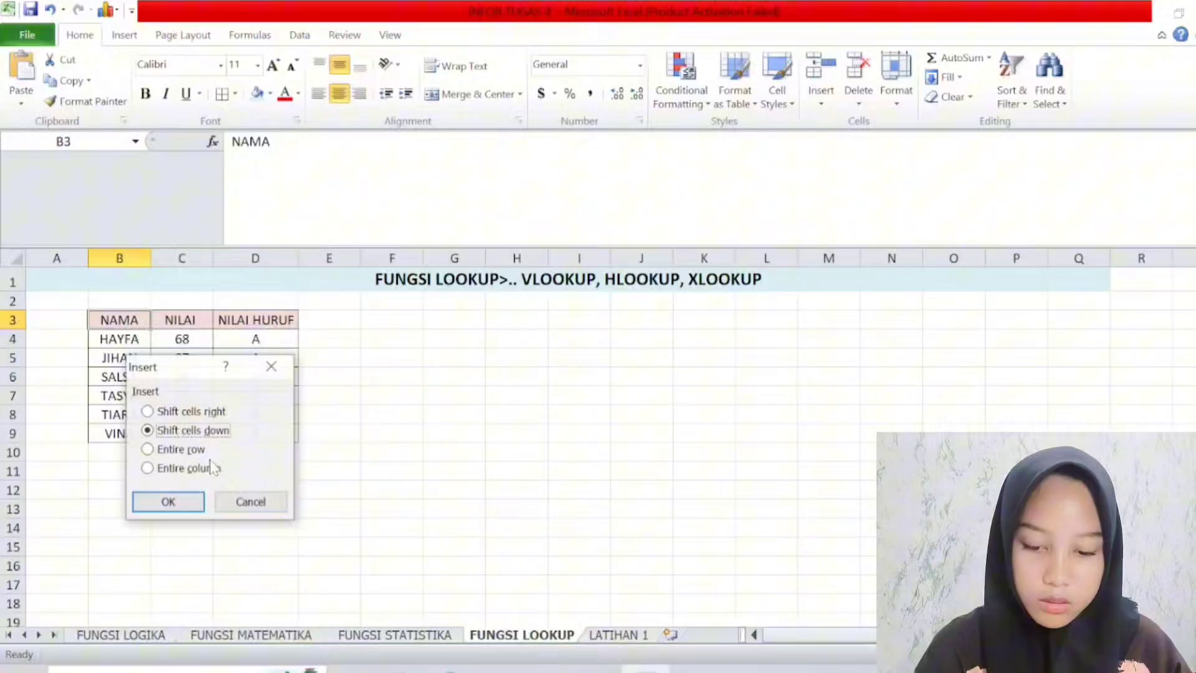
{"action": "left_click", "coordinate": [148, 468]}
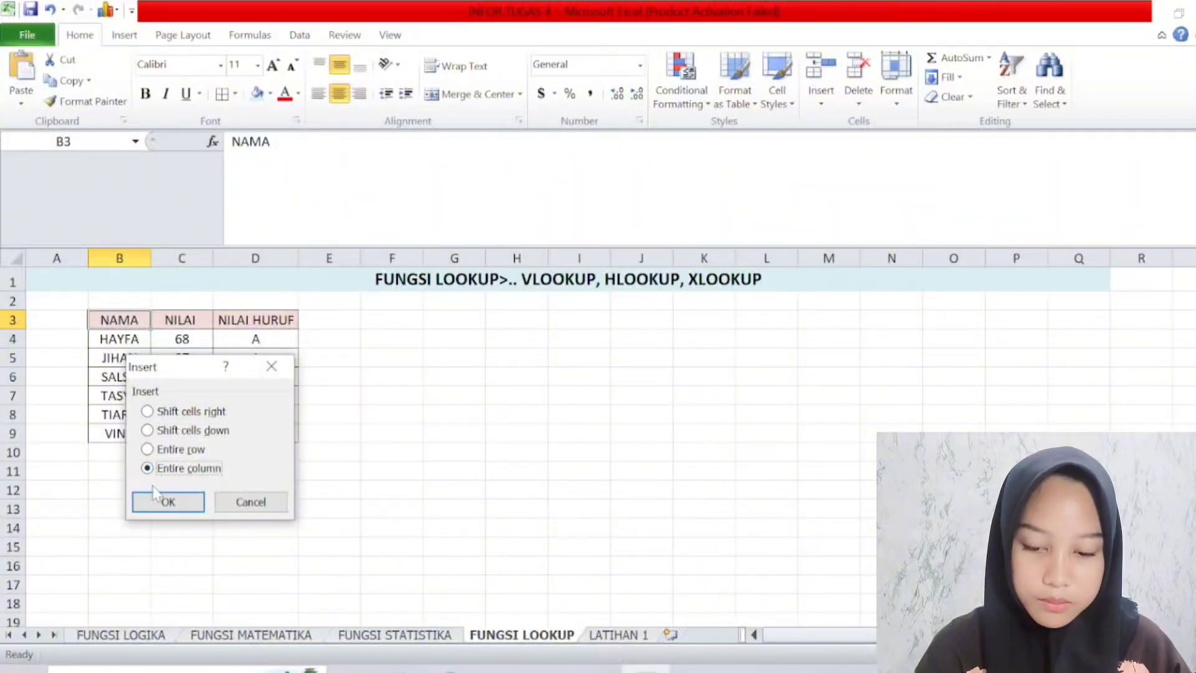
{"action": "left_click", "coordinate": [168, 502]}
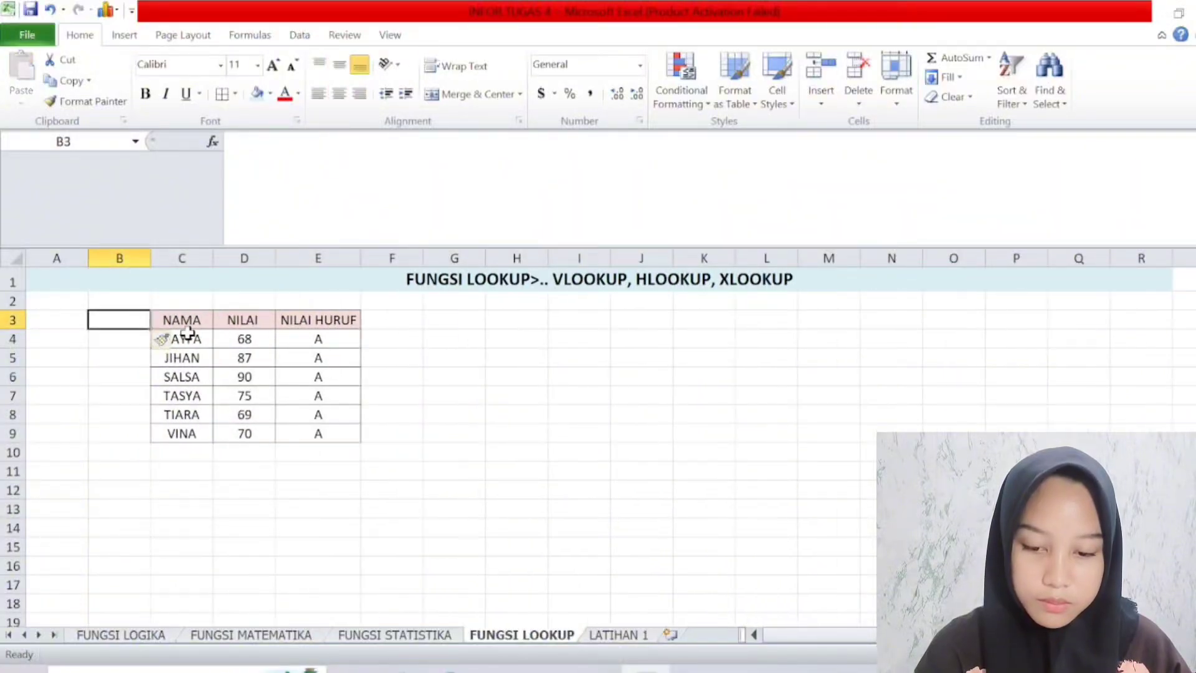
{"action": "right_click", "coordinate": [190, 320]}
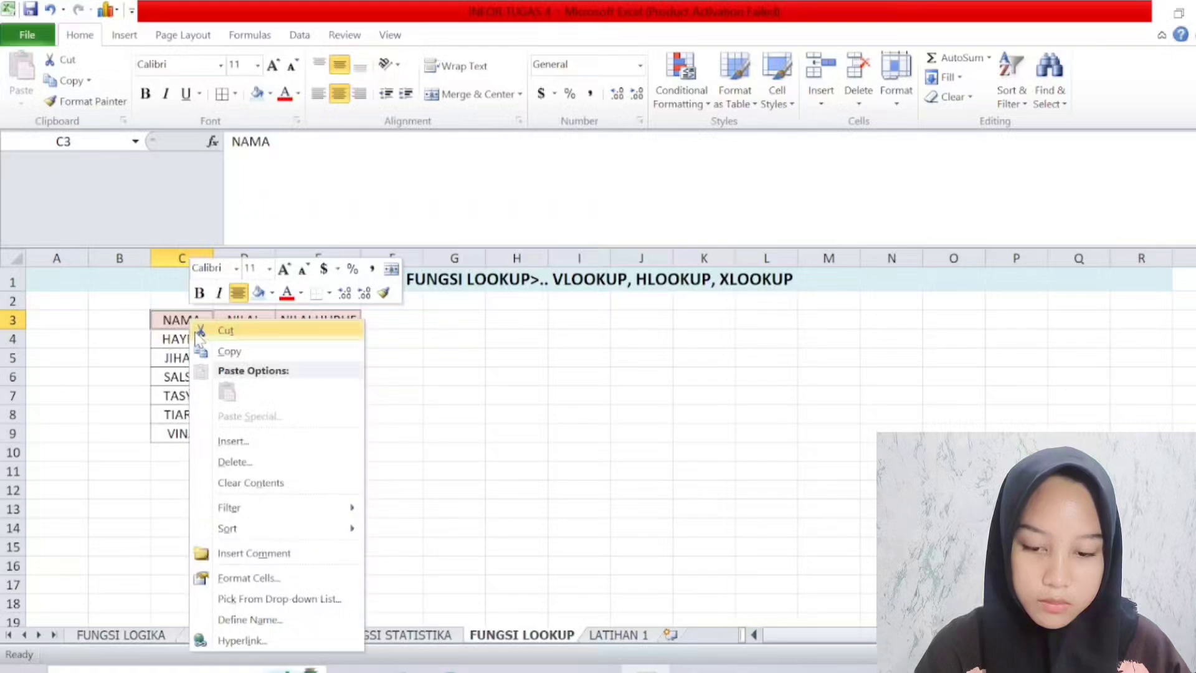
{"action": "left_click", "coordinate": [231, 441]}
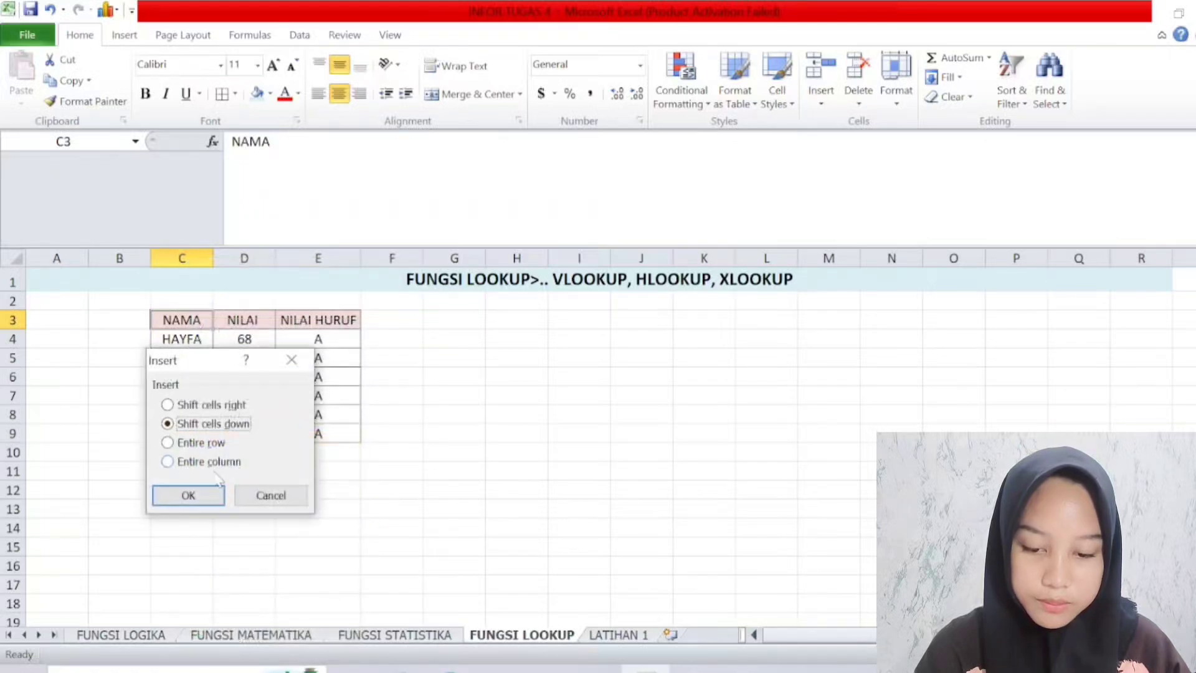
{"action": "left_click", "coordinate": [179, 461]}
{"action": "left_click", "coordinate": [181, 493]}
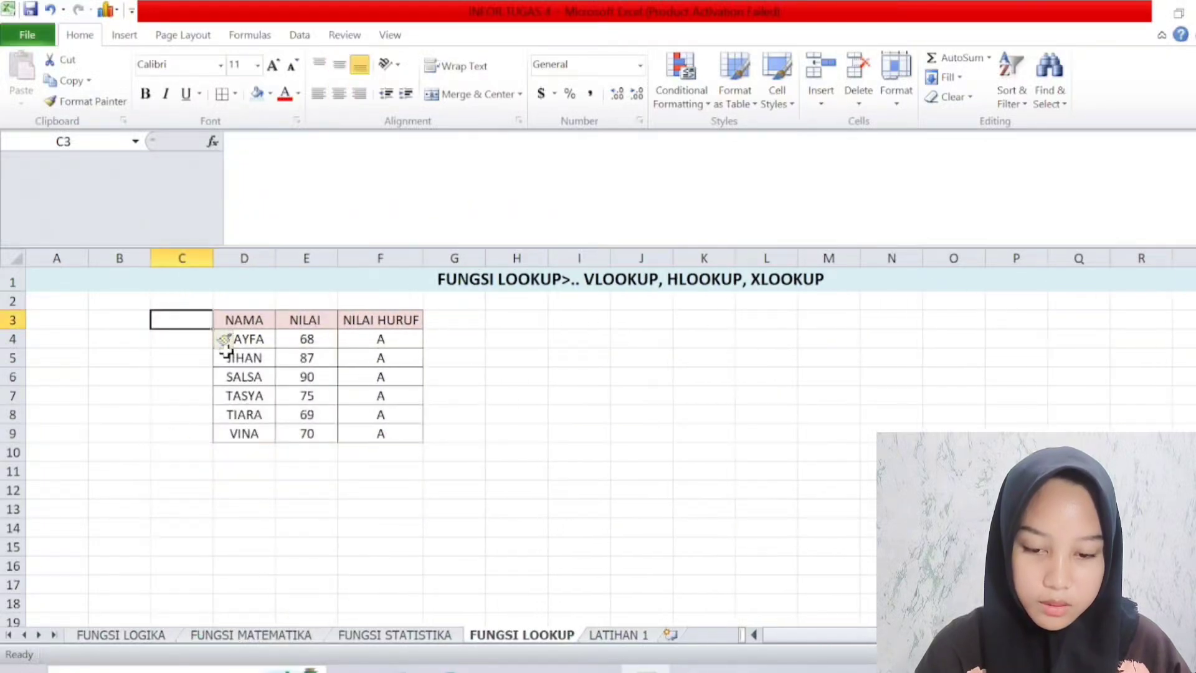
Enter the headers NO in B3 and NIS in C3.
{"action": "left_click", "coordinate": [127, 323]}
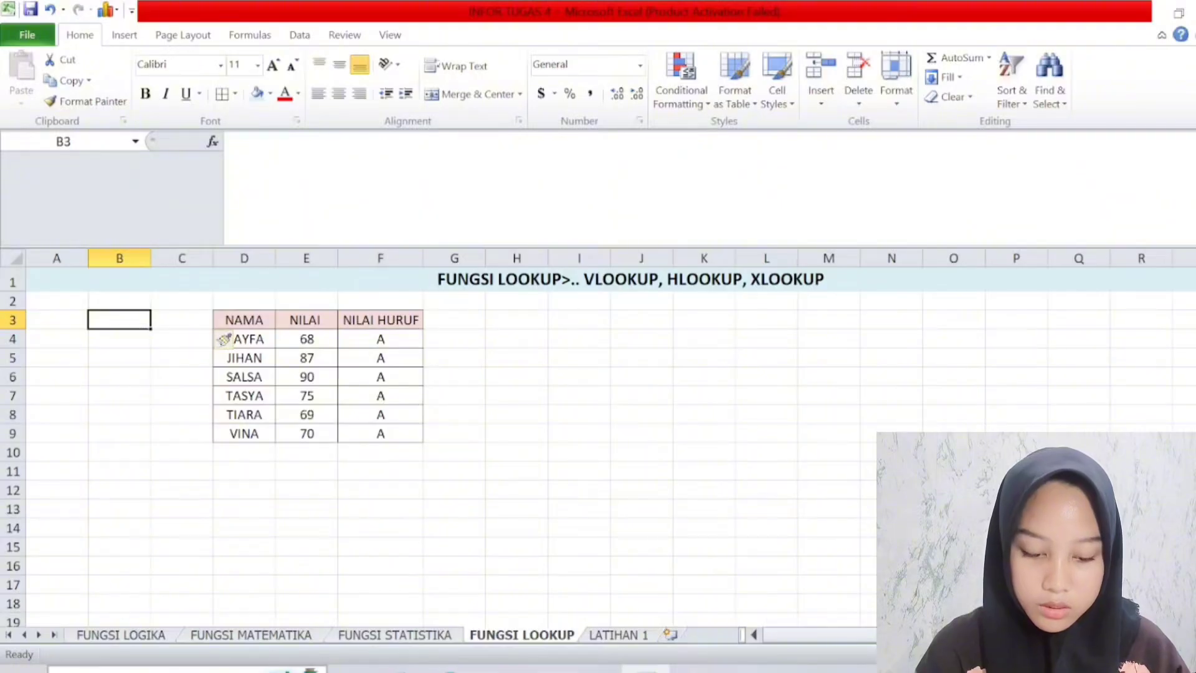
{"action": "type", "text": "NO"}
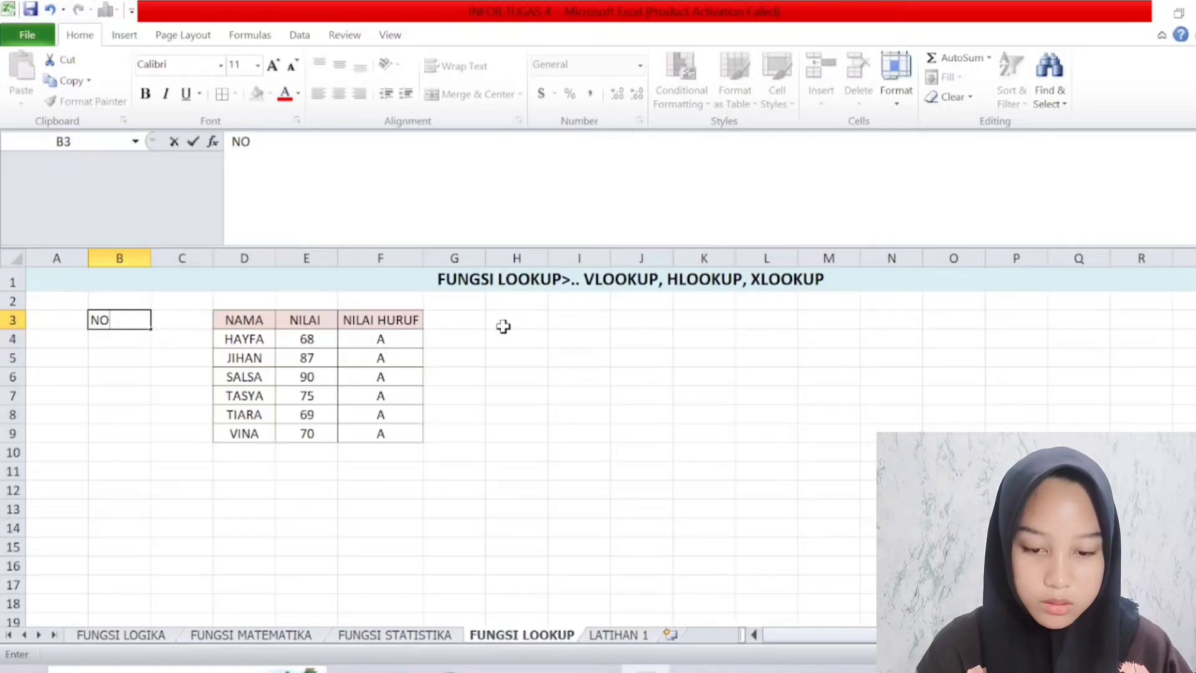
{"action": "left_click", "coordinate": [187, 327]}
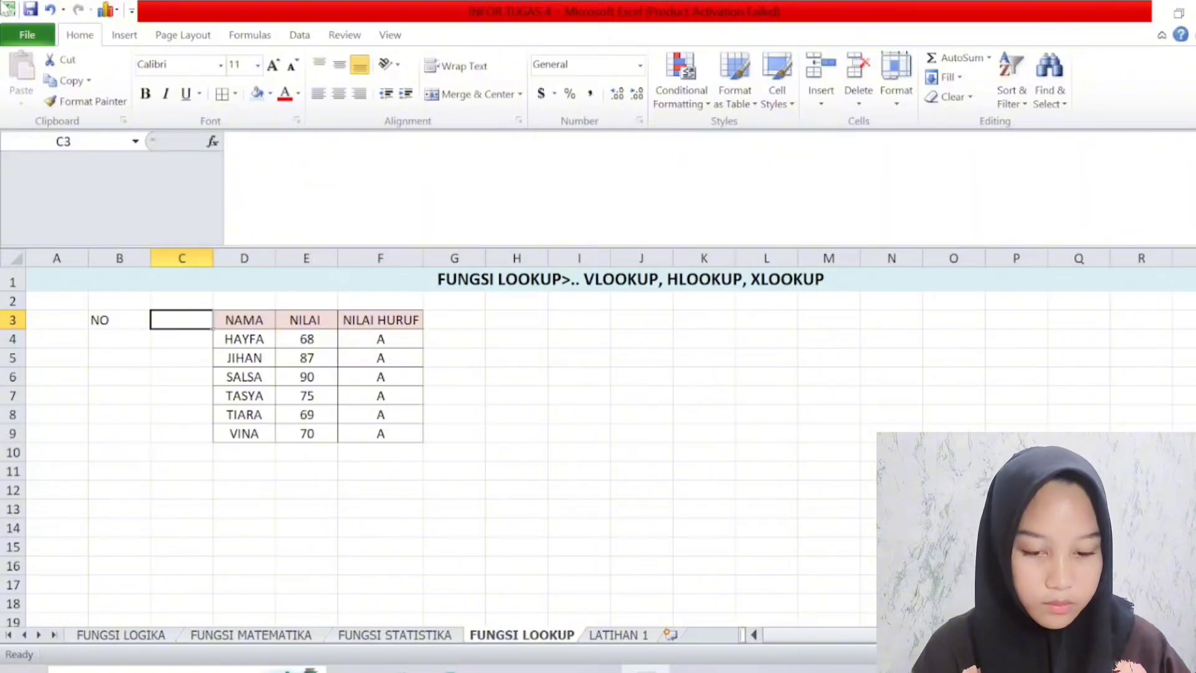
{"action": "type", "text": "NIS"}
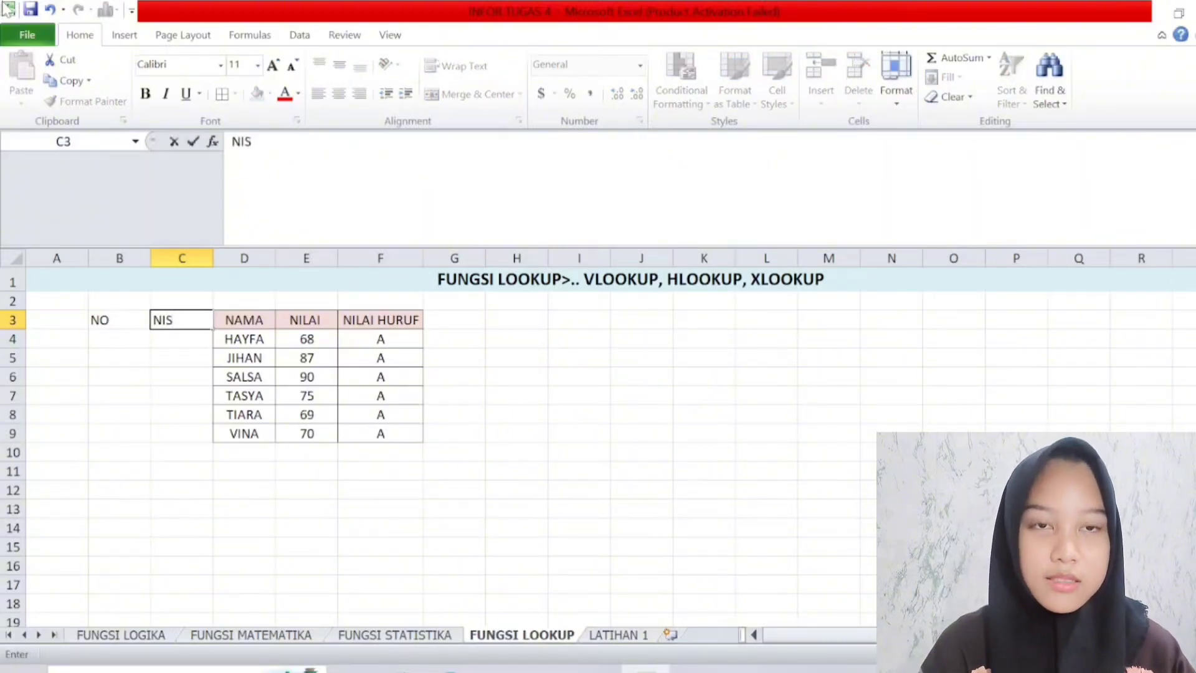
Insert two entire columns between the NAMA and NILAI columns.
{"action": "left_click", "coordinate": [303, 319]}
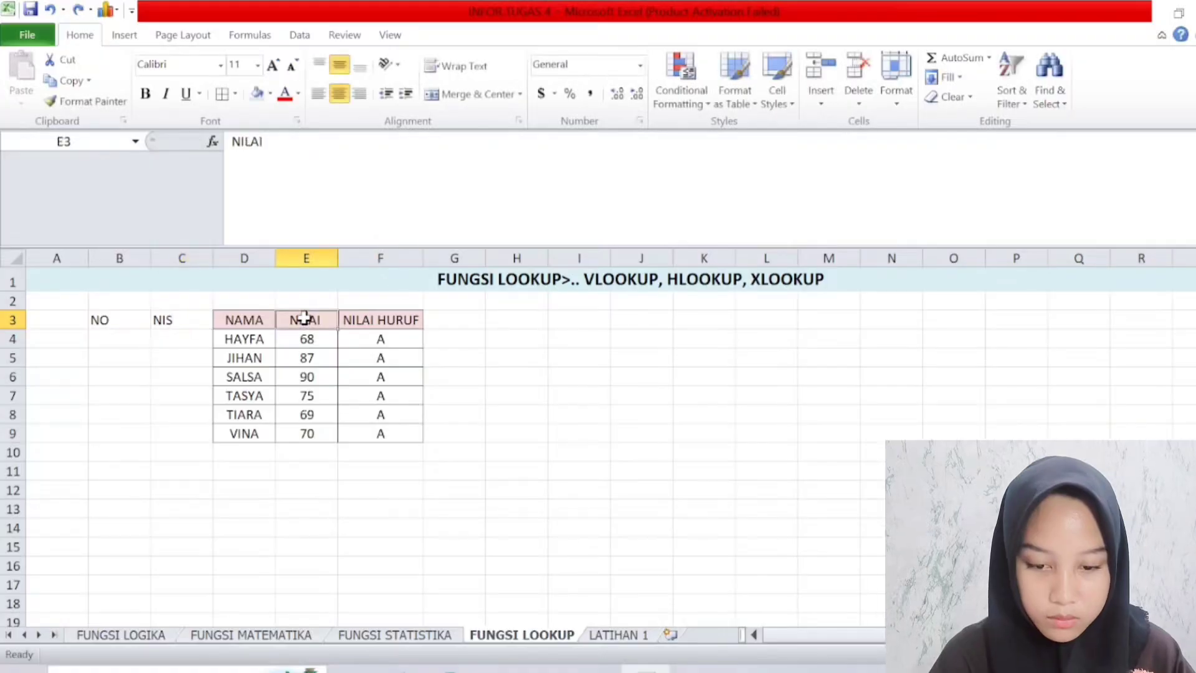
{"action": "right_click", "coordinate": [304, 319]}
{"action": "left_click", "coordinate": [379, 440]}
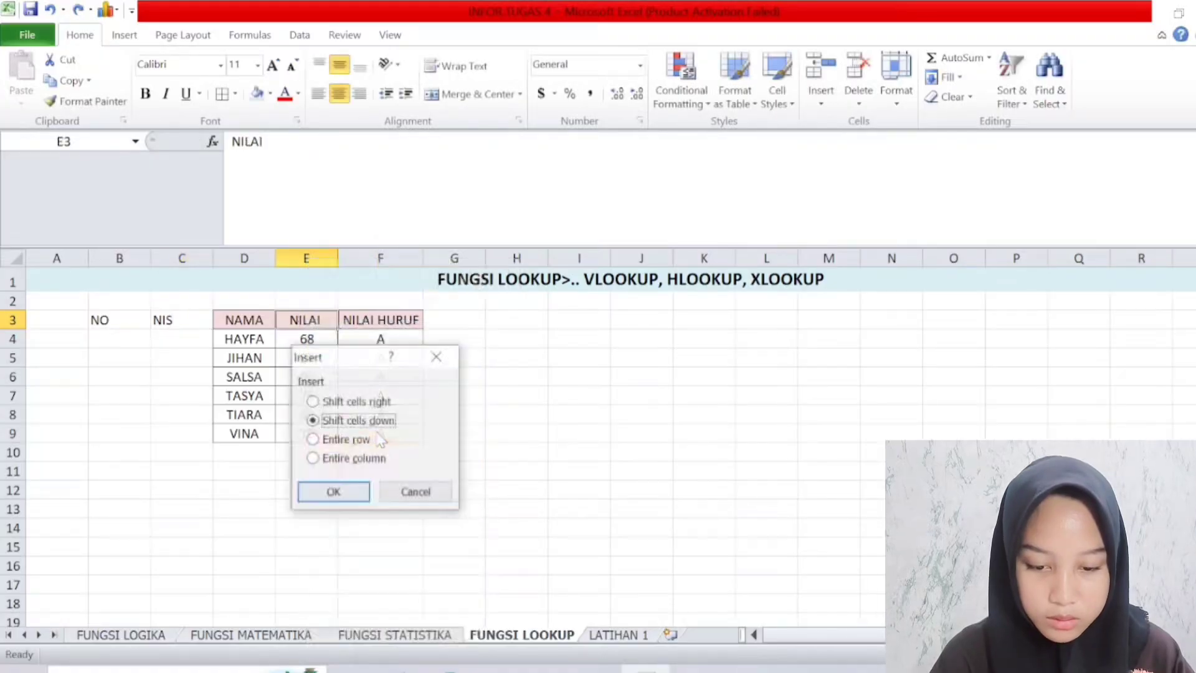
{"action": "left_click", "coordinate": [312, 457]}
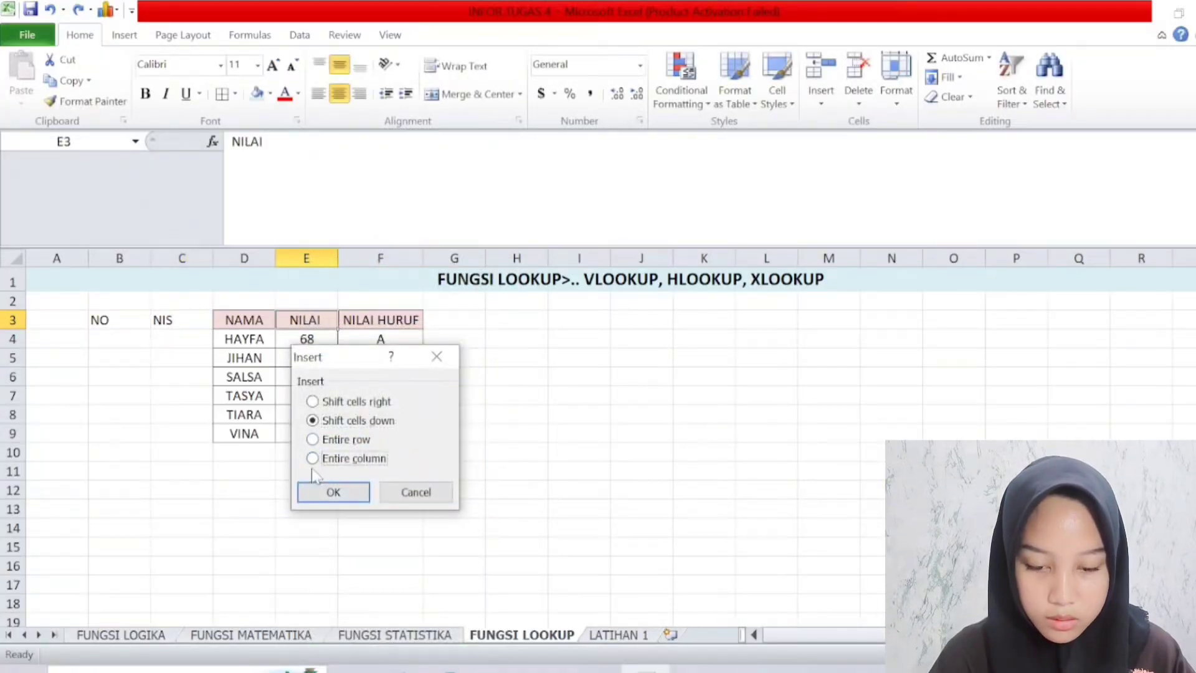
{"action": "left_click", "coordinate": [324, 491]}
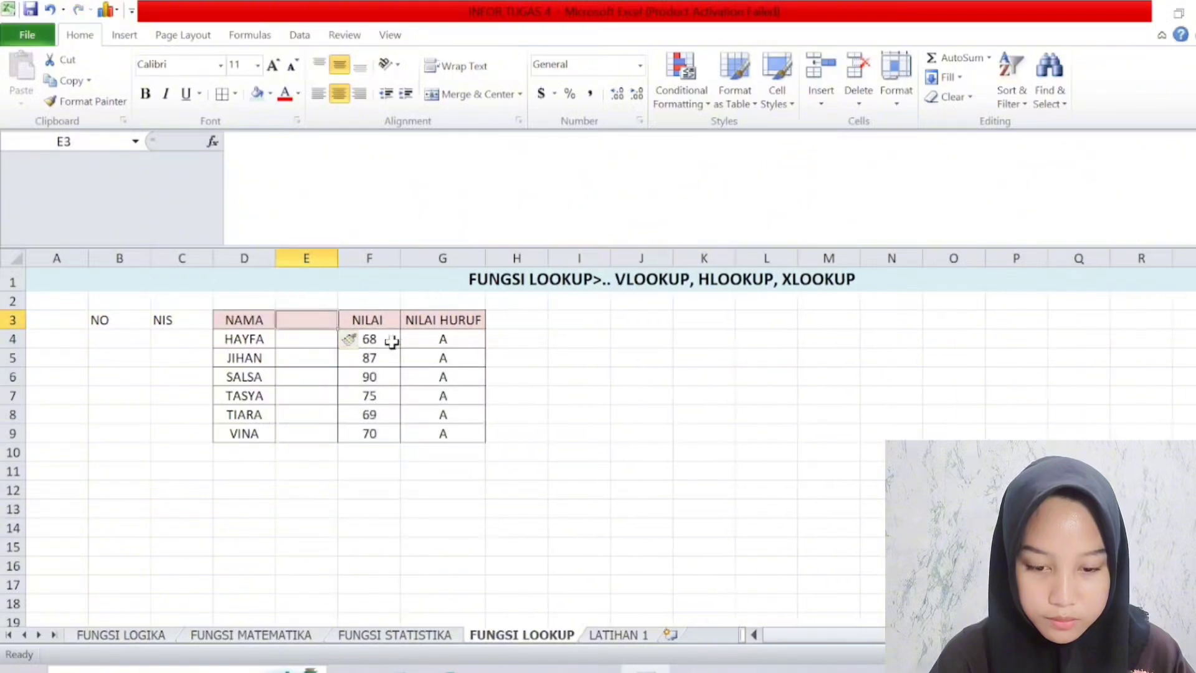
{"action": "left_click", "coordinate": [382, 319]}
{"action": "right_click", "coordinate": [384, 320]}
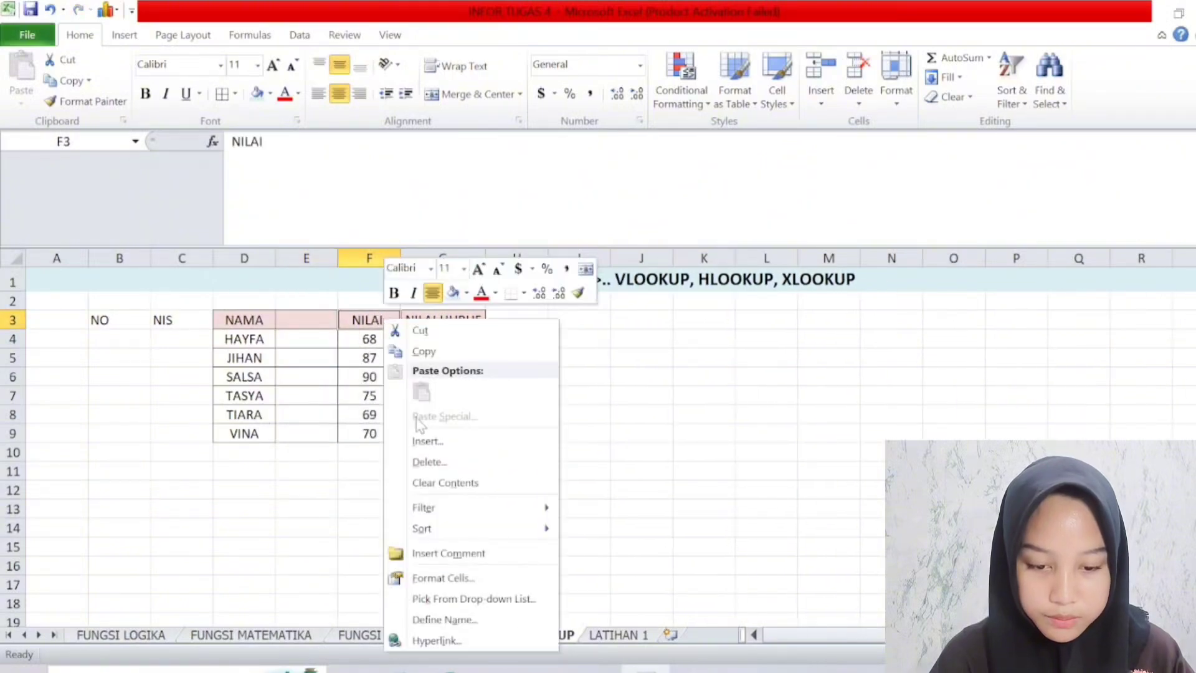
{"action": "left_click", "coordinate": [426, 441]}
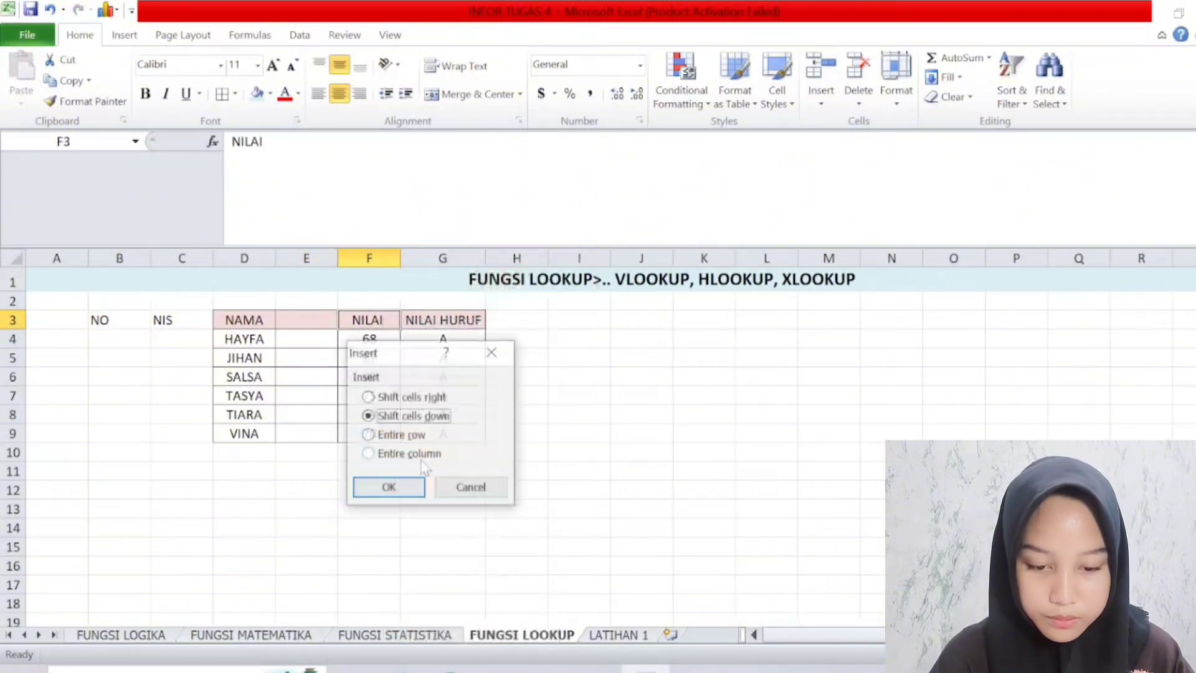
{"action": "left_click", "coordinate": [368, 454]}
{"action": "left_click", "coordinate": [387, 487]}
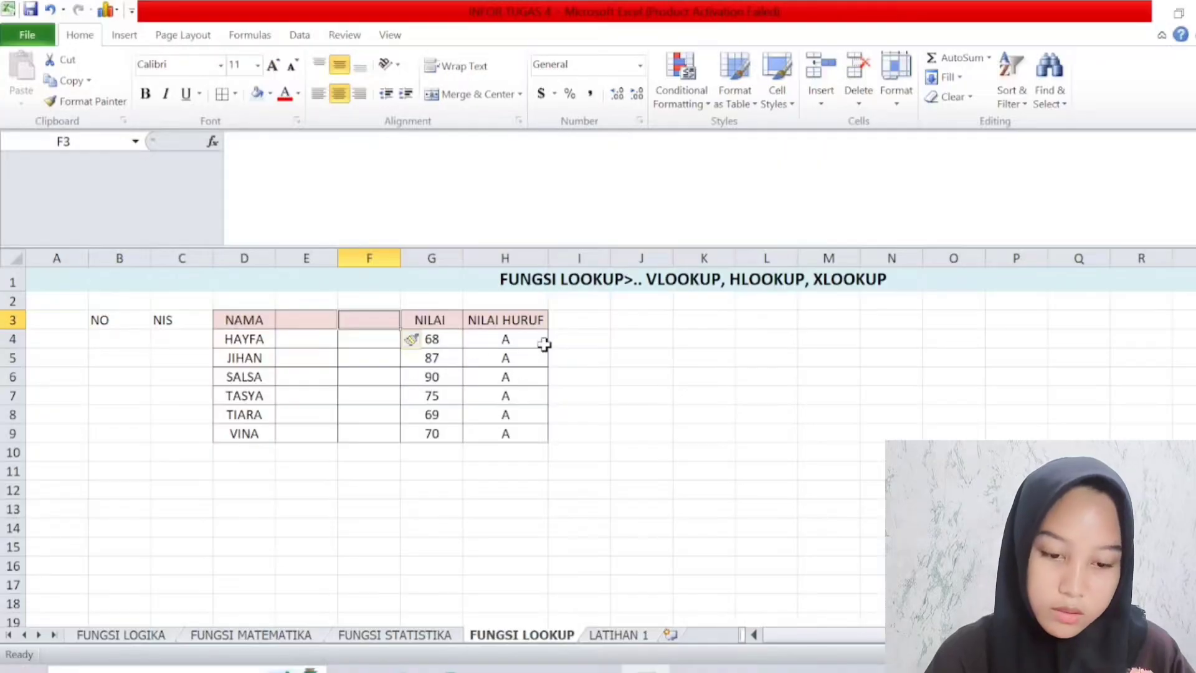
In the H4 grade formula, replace the cell references in the >=90 and >=80 conditions with G4.
{"action": "left_click", "coordinate": [521, 338]}
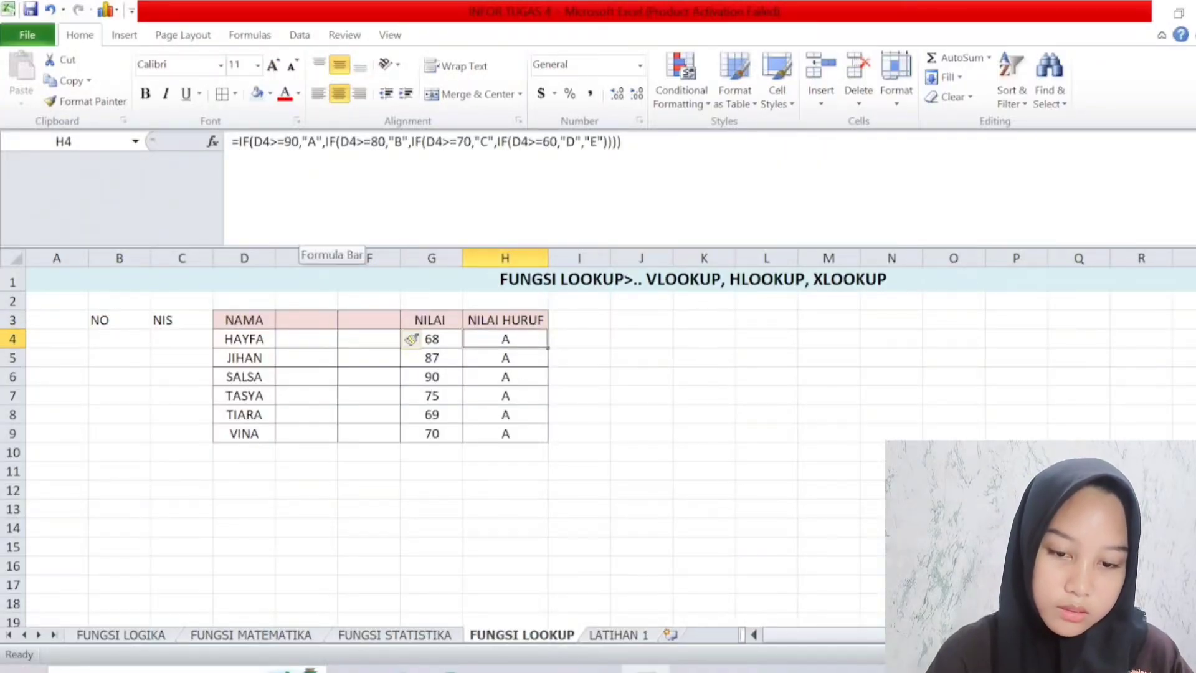
{"action": "left_click", "coordinate": [270, 142]}
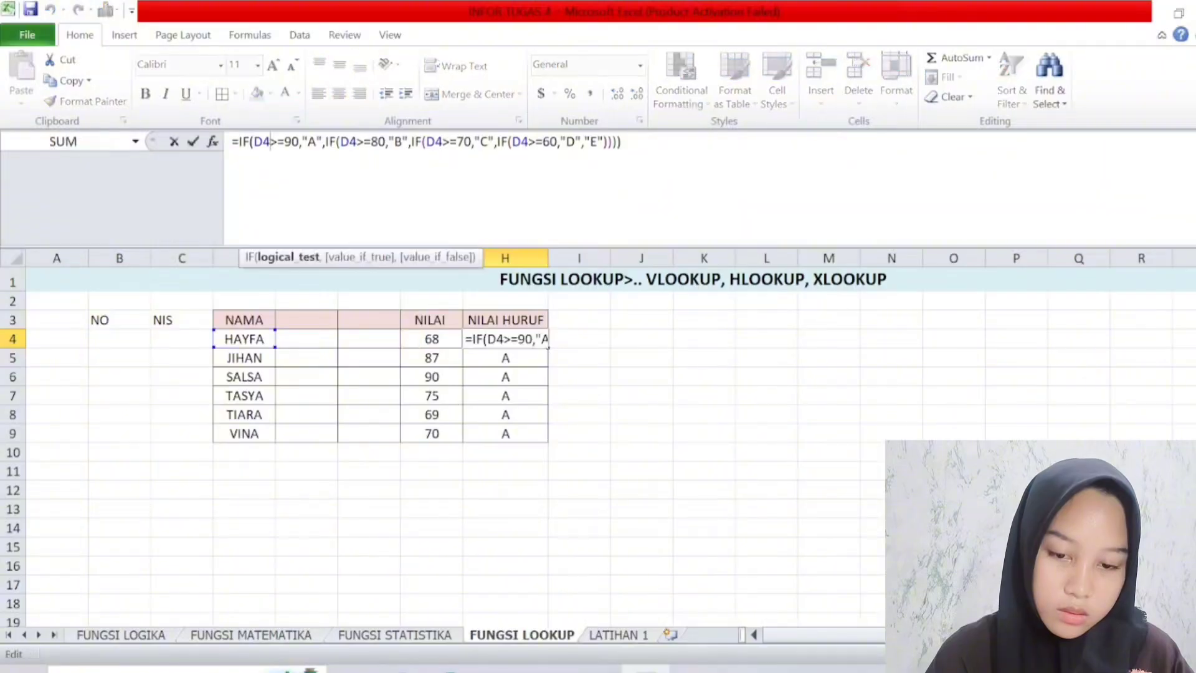
{"action": "key", "text": "BackSpace"}
{"action": "key", "text": "BackSpace"}
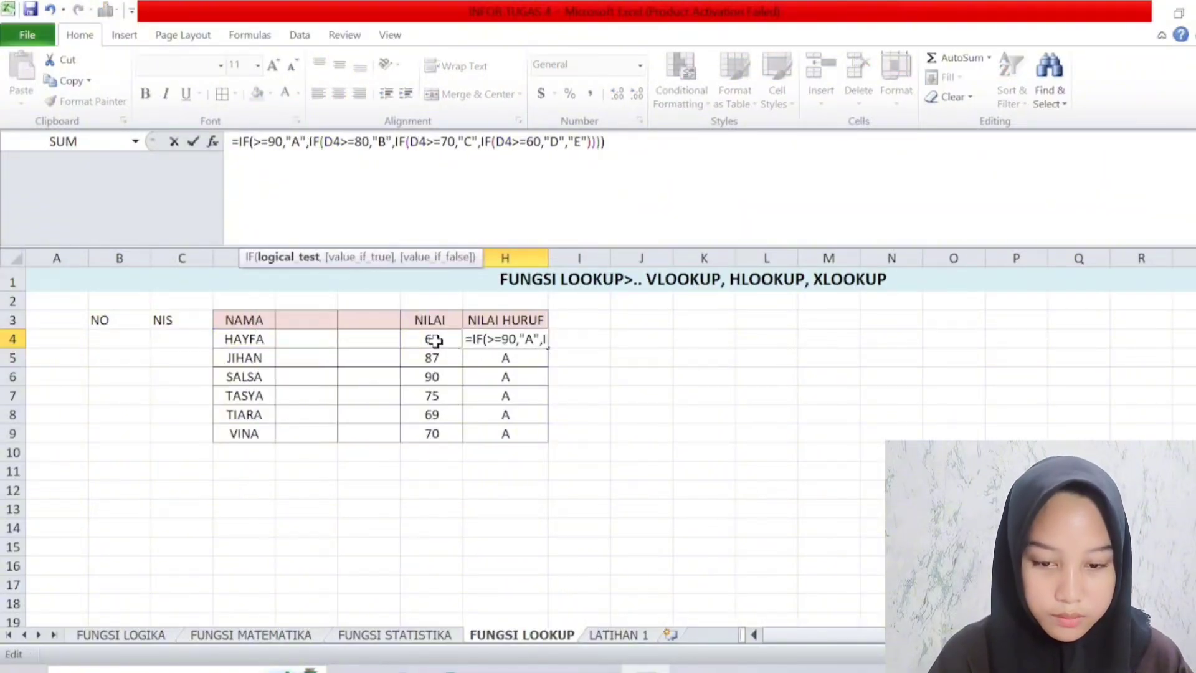
{"action": "left_click", "coordinate": [433, 339]}
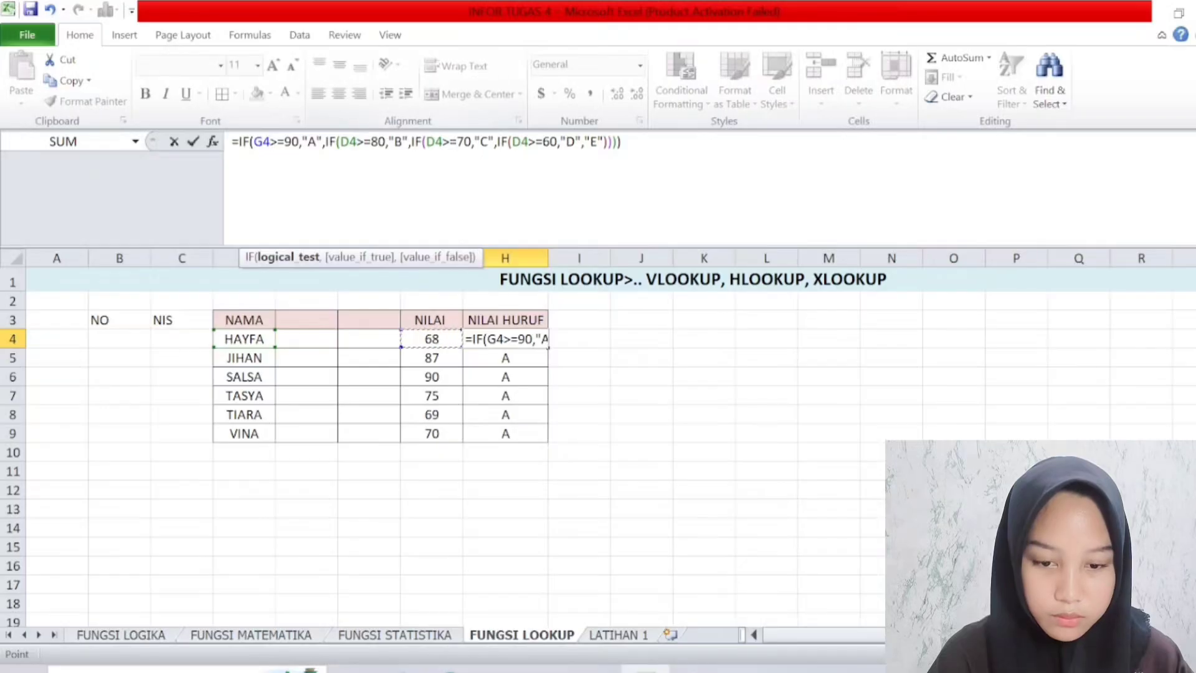
{"action": "left_click", "coordinate": [357, 142]}
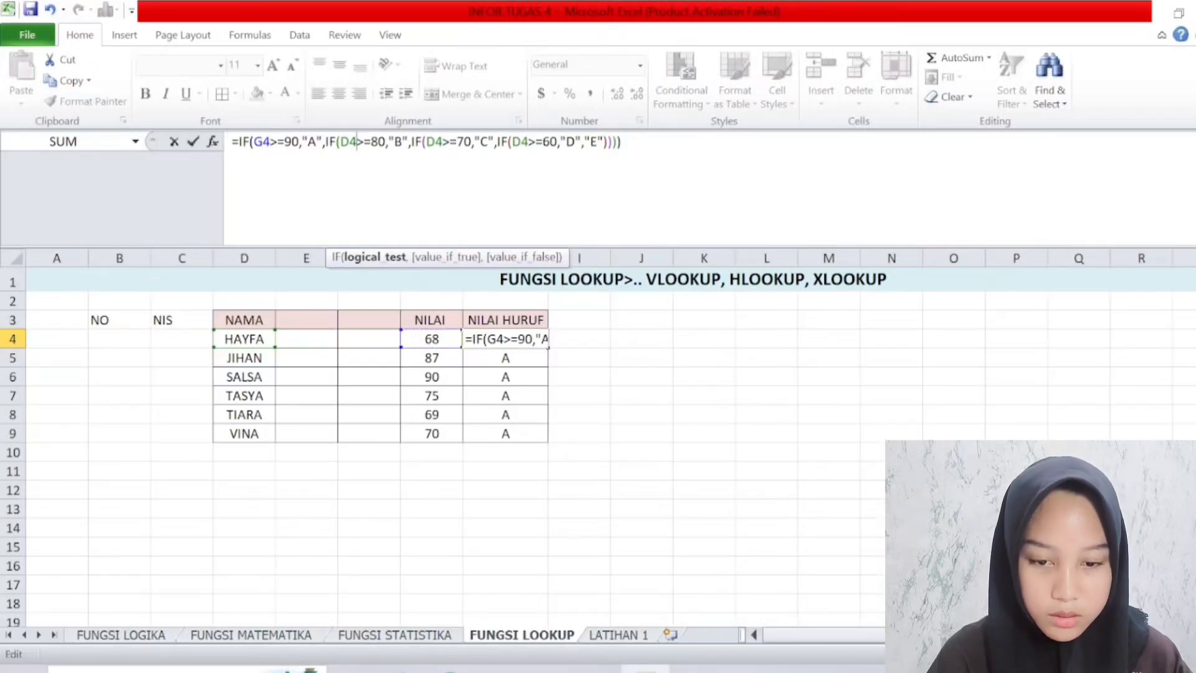
{"action": "key", "text": "BackSpace"}
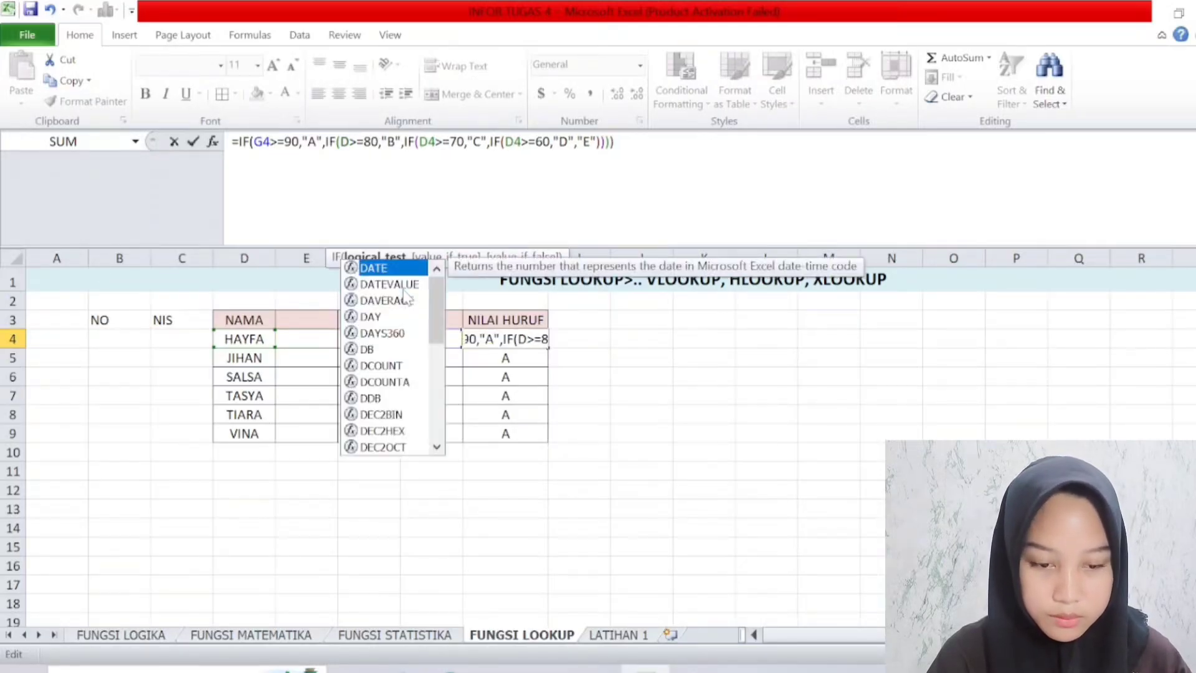
{"action": "key", "text": "BackSpace"}
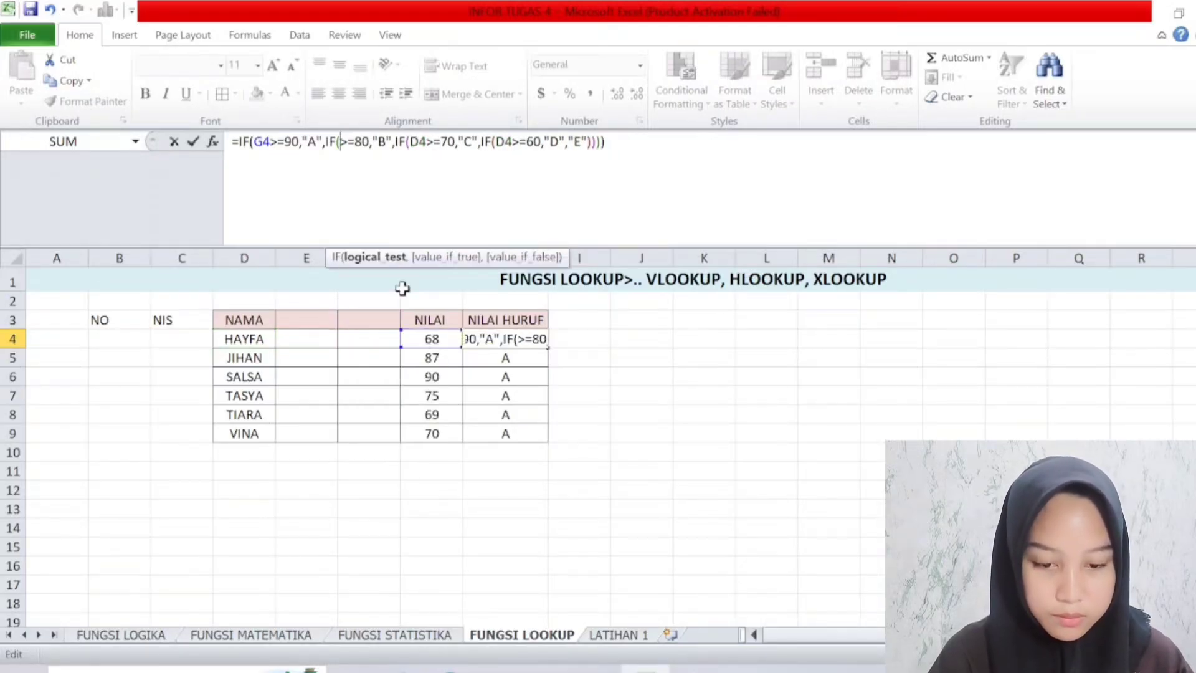
{"action": "left_click", "coordinate": [441, 338]}
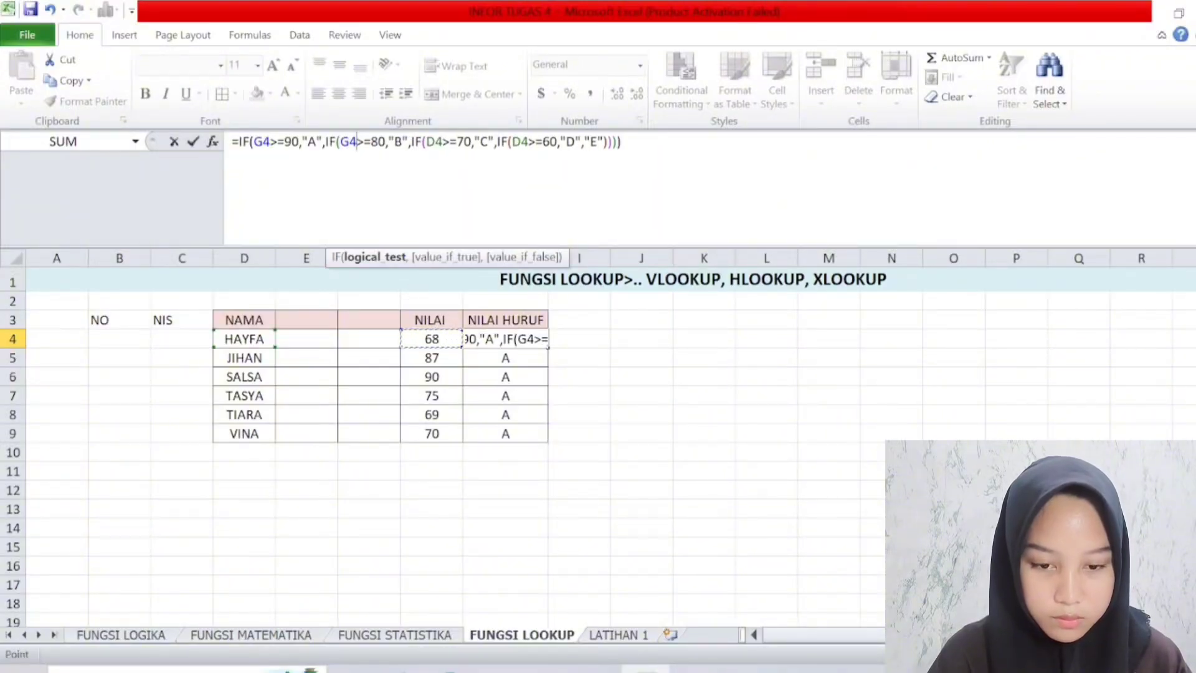
Replace the references in the >=70 and >=60 conditions of the H4 formula with G4 and commit the formula.
{"action": "left_click", "coordinate": [442, 142]}
{"action": "key", "text": "BackSpace"}
{"action": "key", "text": "BackSpace"}
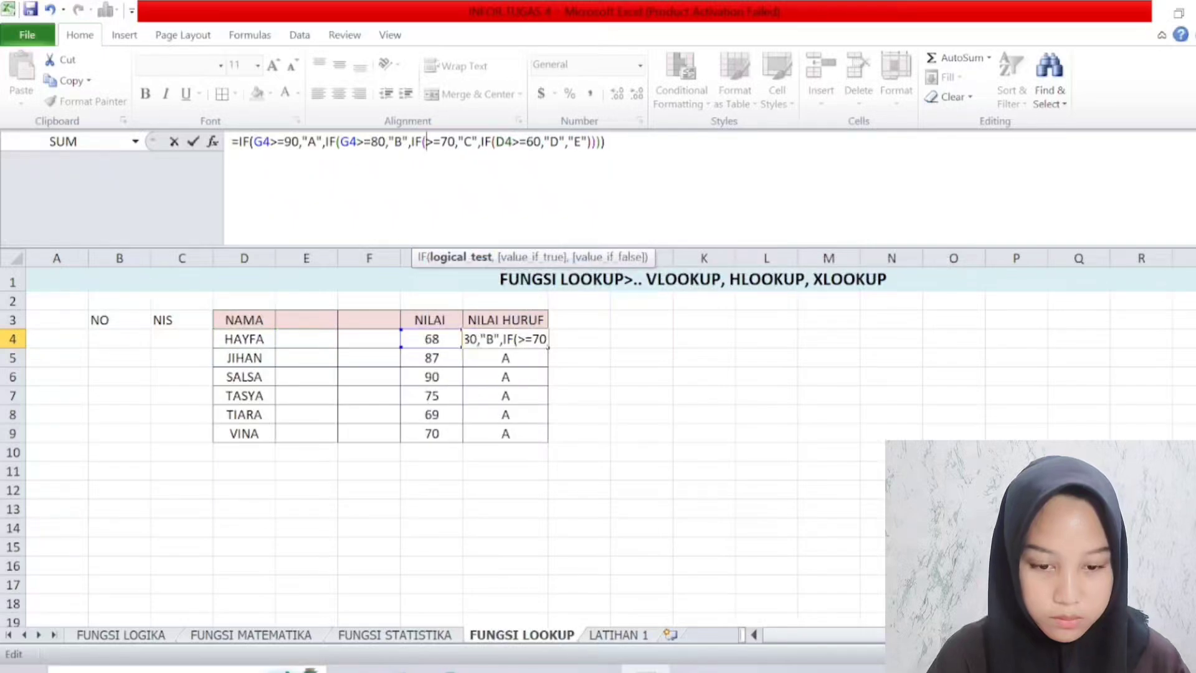
{"action": "left_click", "coordinate": [436, 340]}
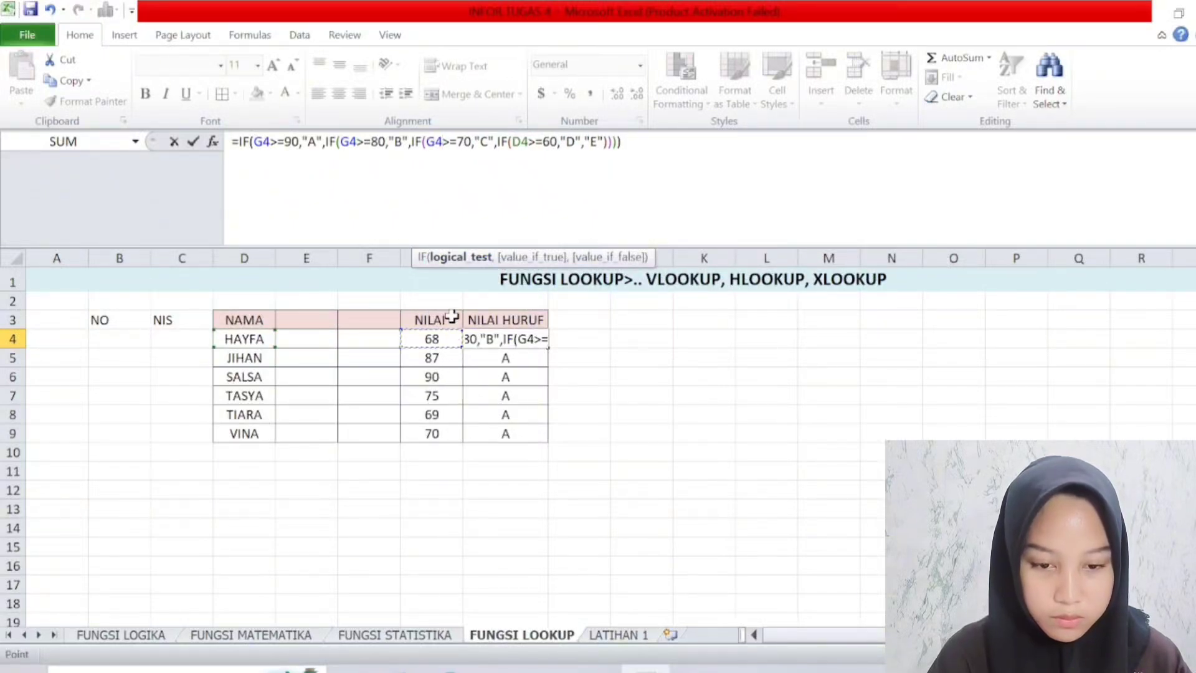
{"action": "left_click", "coordinate": [528, 142]}
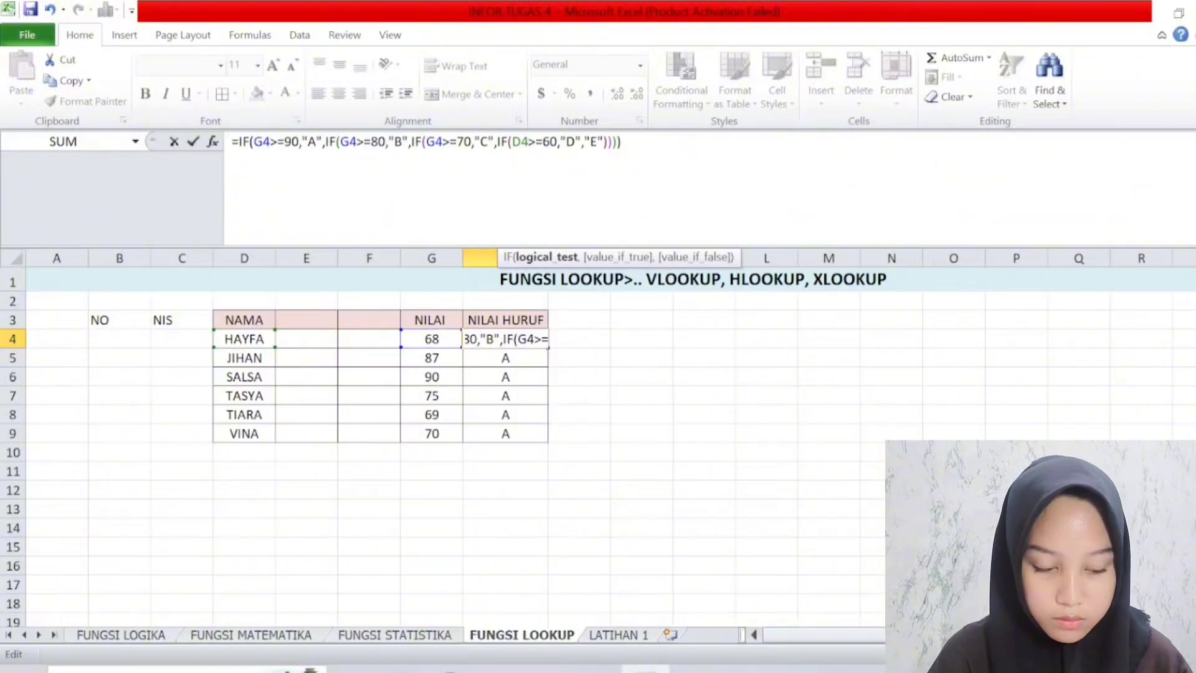
{"action": "key", "text": "BackSpace"}
{"action": "key", "text": "BackSpace"}
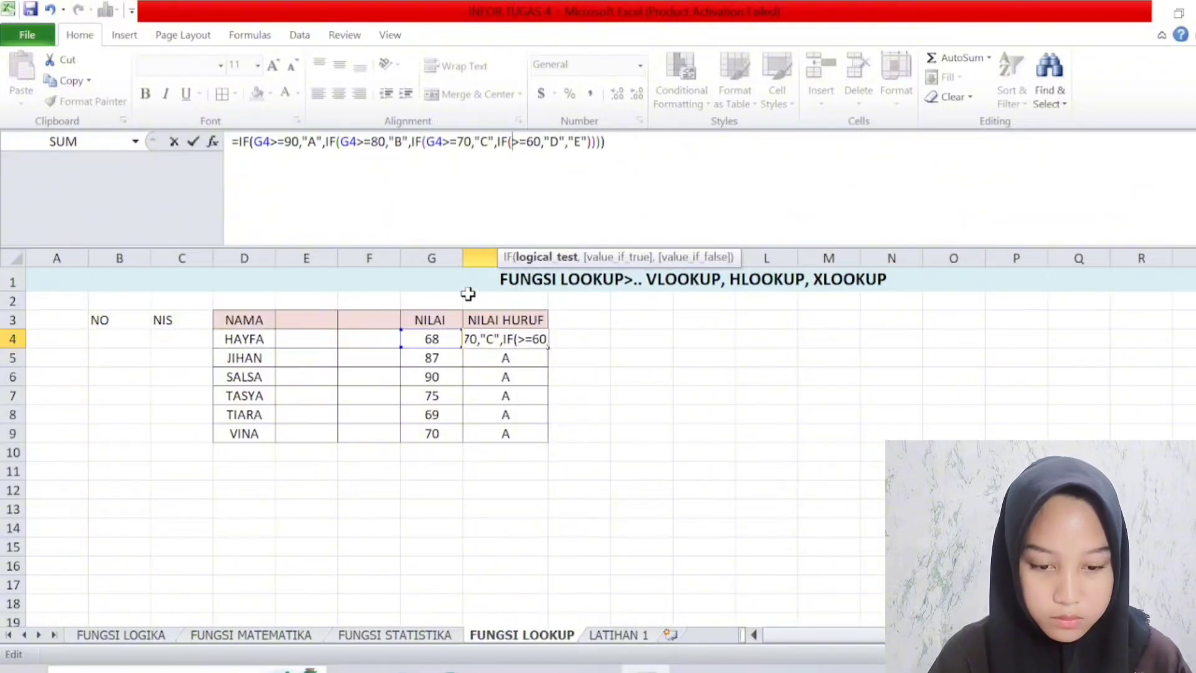
{"action": "left_click", "coordinate": [436, 340]}
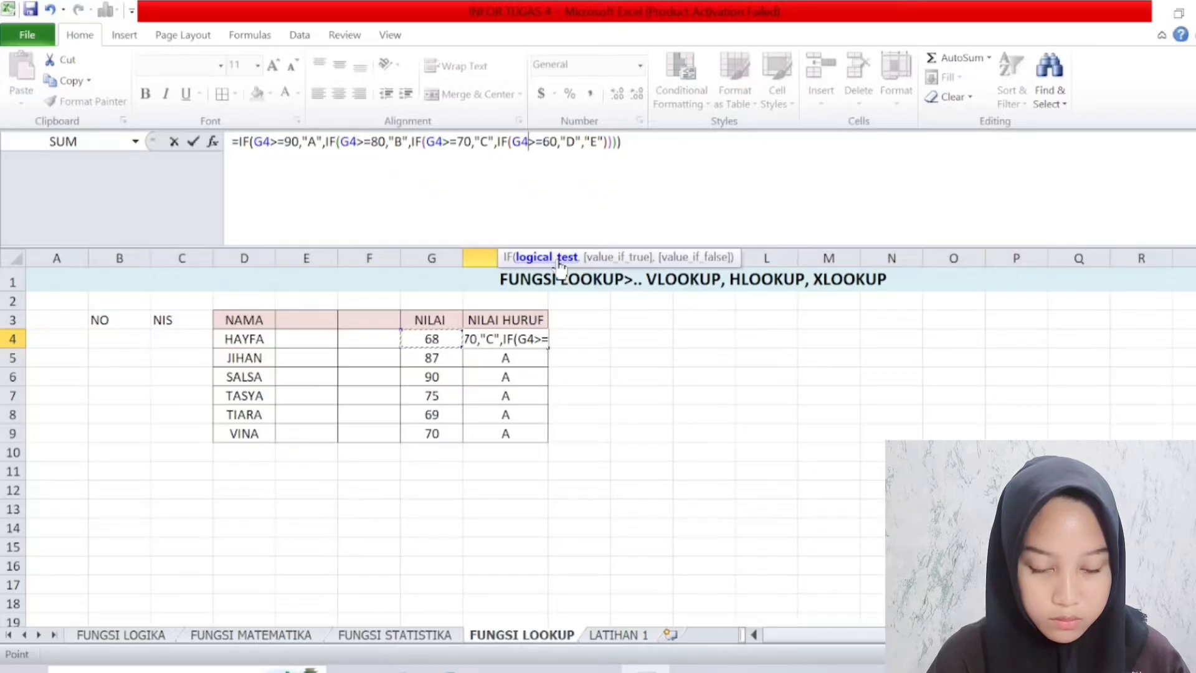
{"action": "key", "text": "Return"}
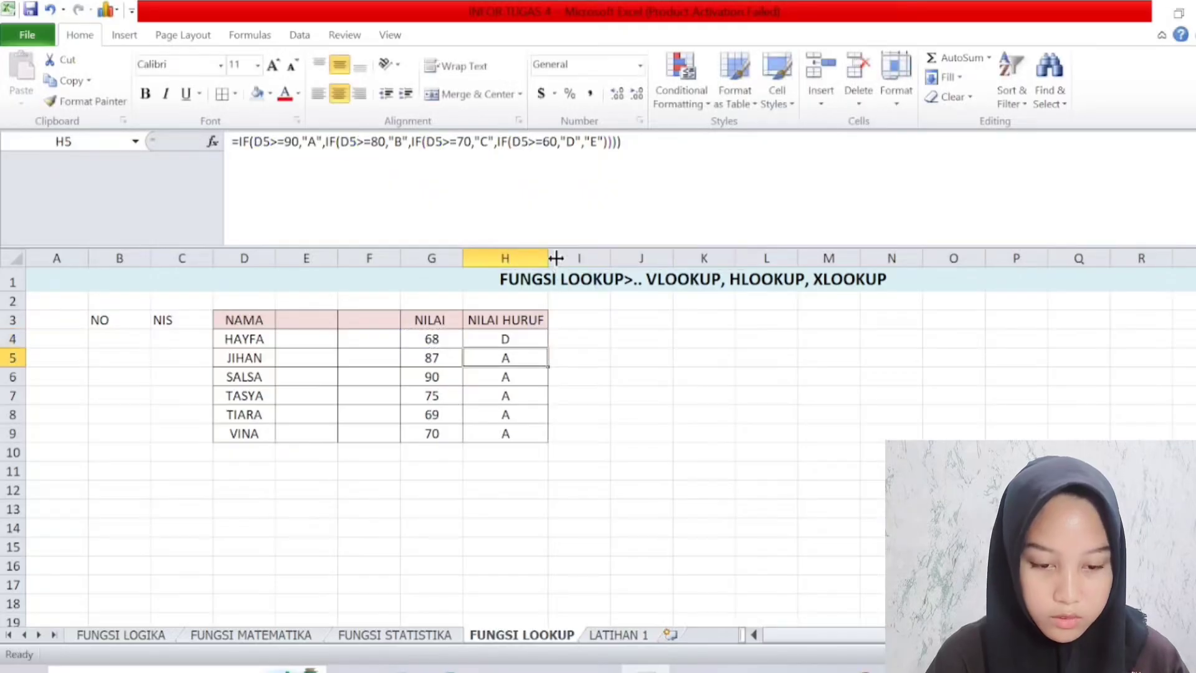
Fill the H4 grade formula down through H9 for the remaining students.
{"action": "left_click", "coordinate": [524, 340]}
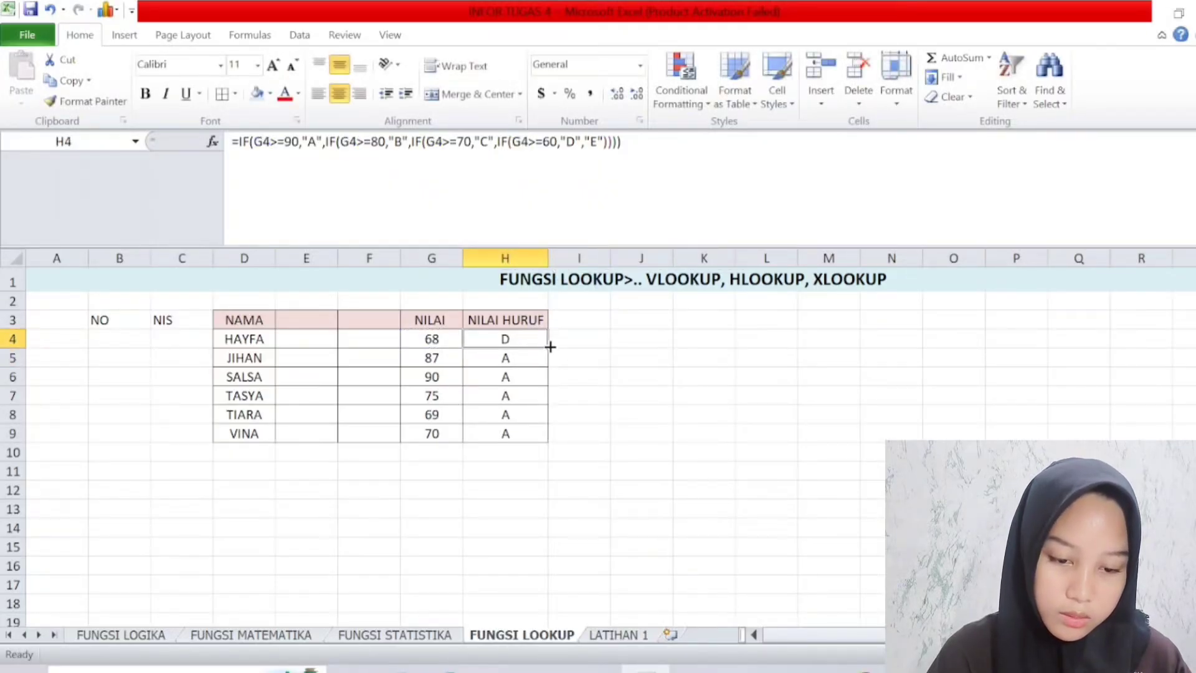
{"action": "left_click_drag", "start_coordinate": [548, 347], "coordinate": [555, 443]}
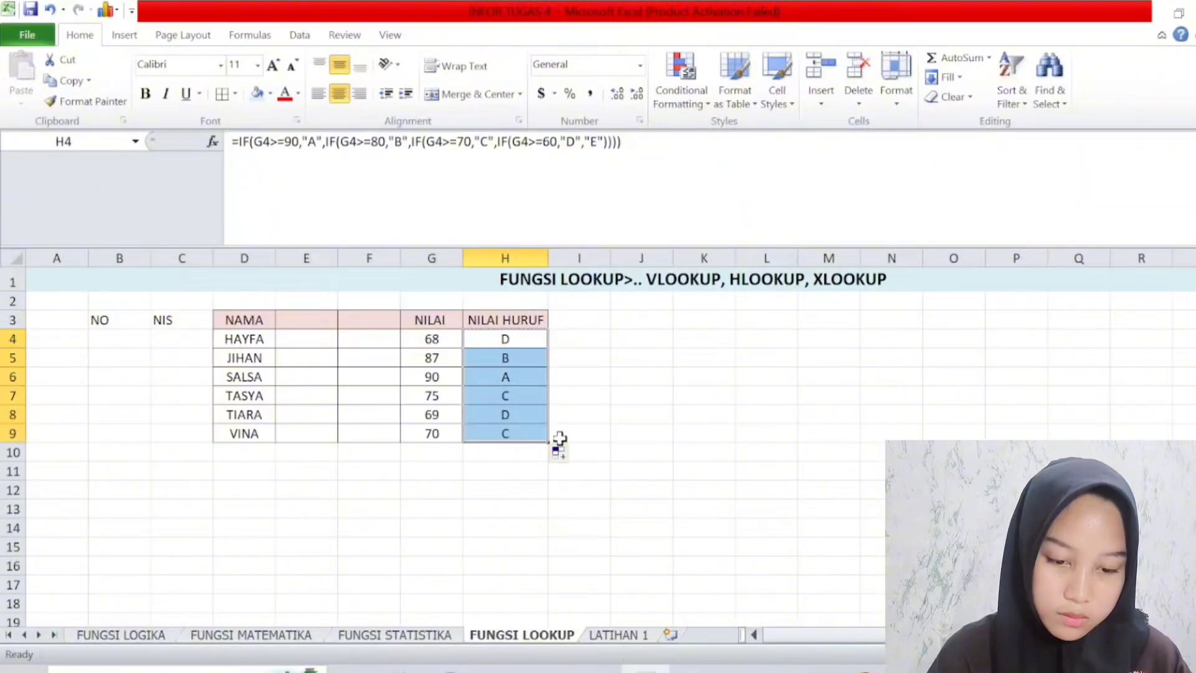
{"action": "left_click", "coordinate": [551, 478]}
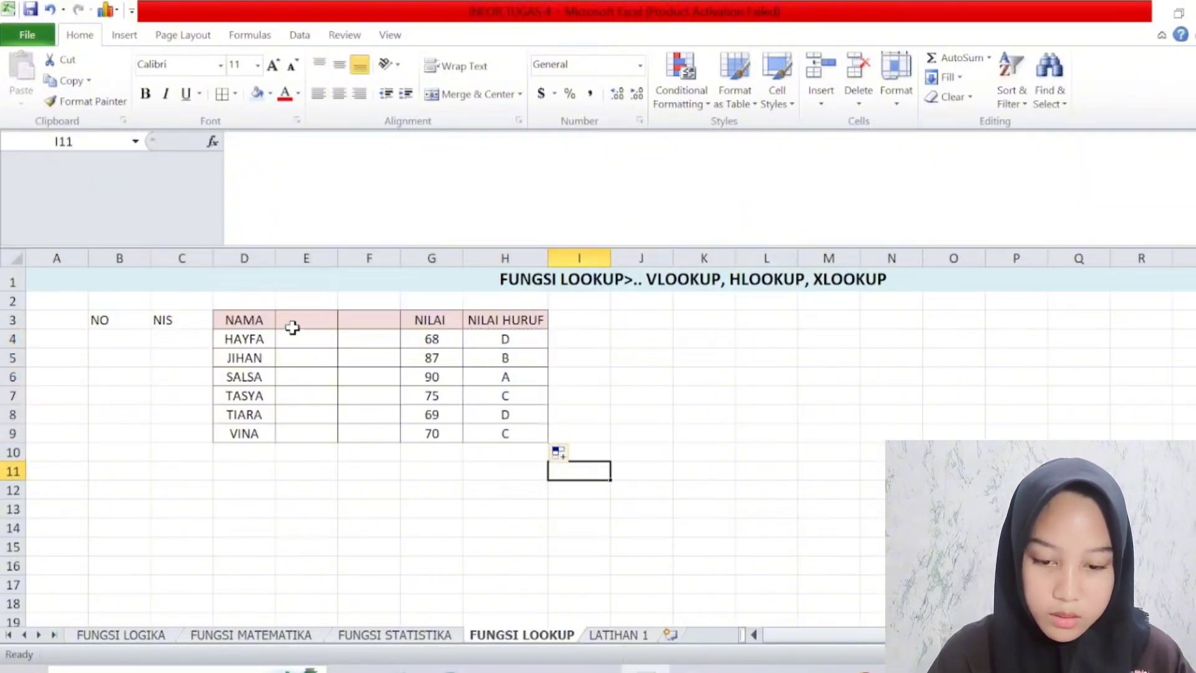
Enter the headers GENDER in E3 and ENDING BY IF in F3, and widen column F to fit its header.
{"action": "left_click", "coordinate": [306, 322]}
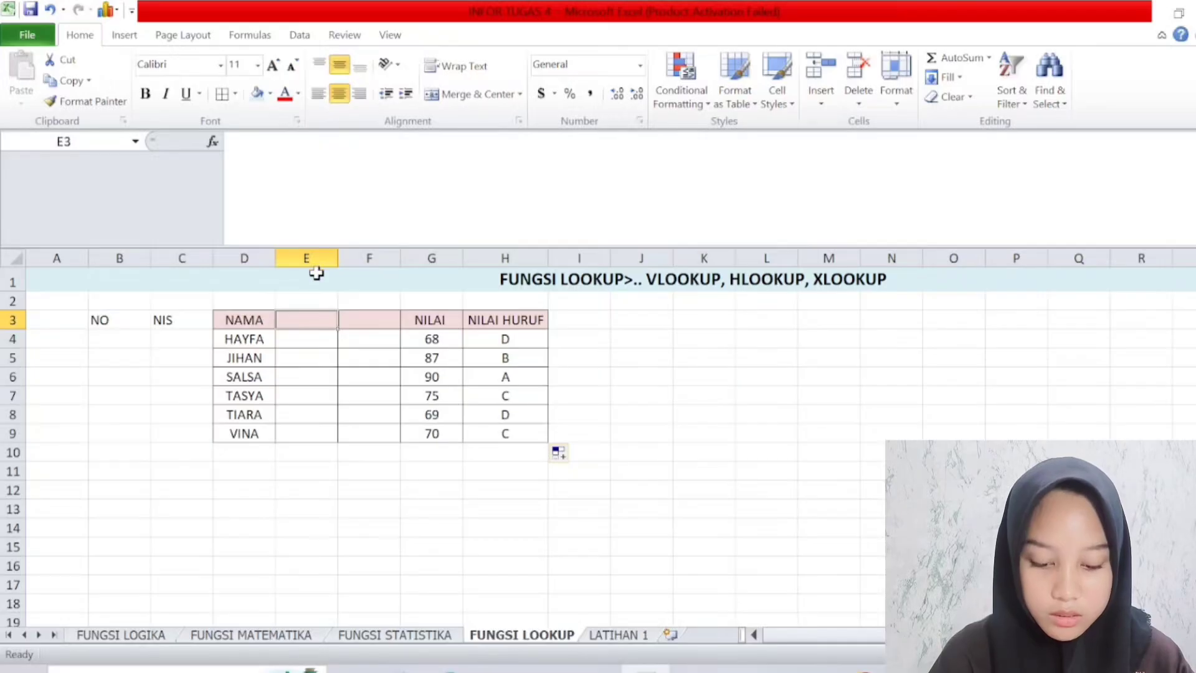
{"action": "type", "text": "GENDER"}
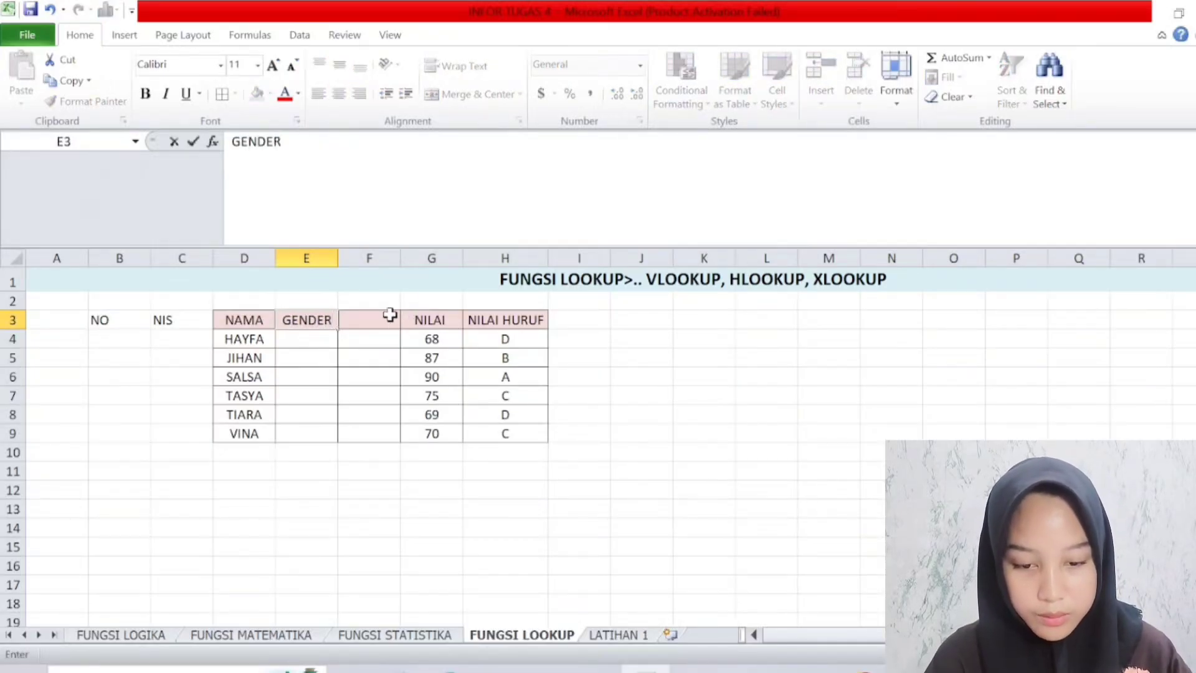
{"action": "left_click", "coordinate": [386, 317]}
{"action": "type", "text": "E"}
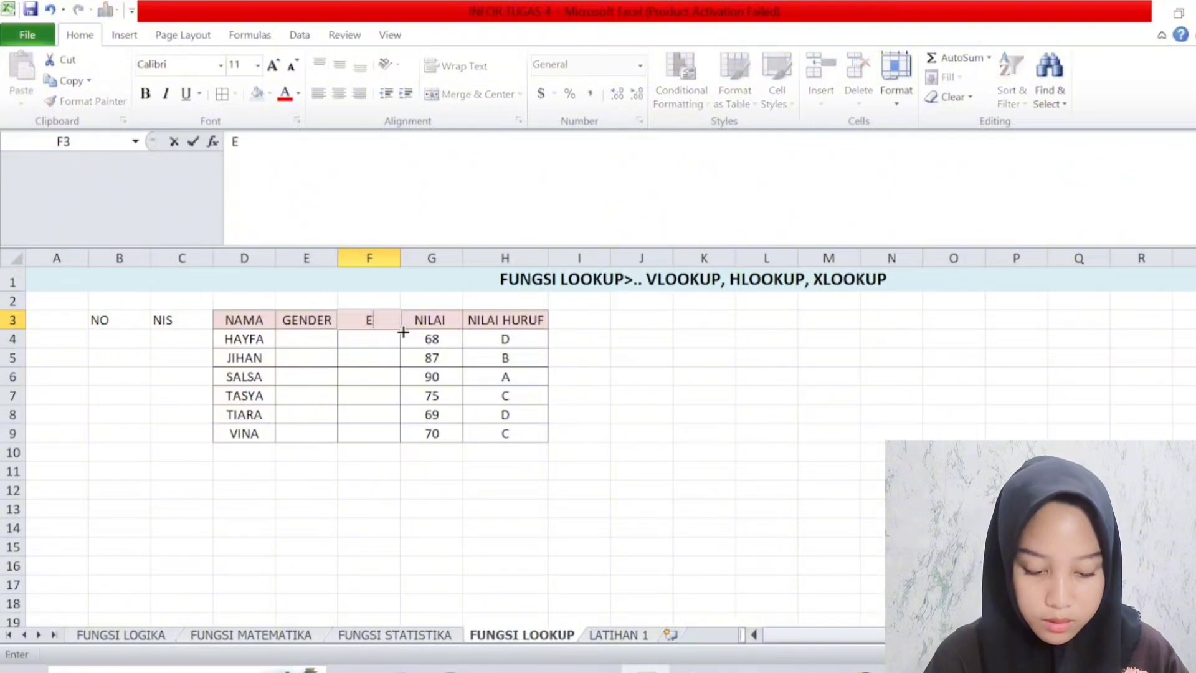
{"action": "type", "text": "NDING"}
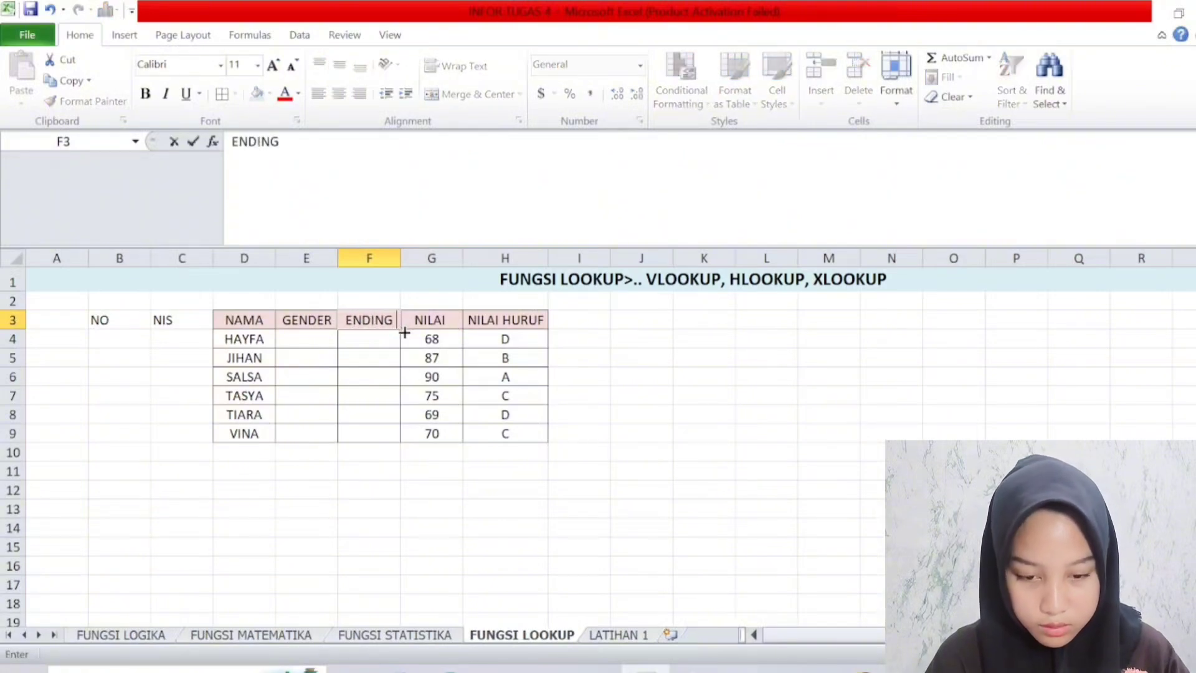
{"action": "type", "text": " BY IF"}
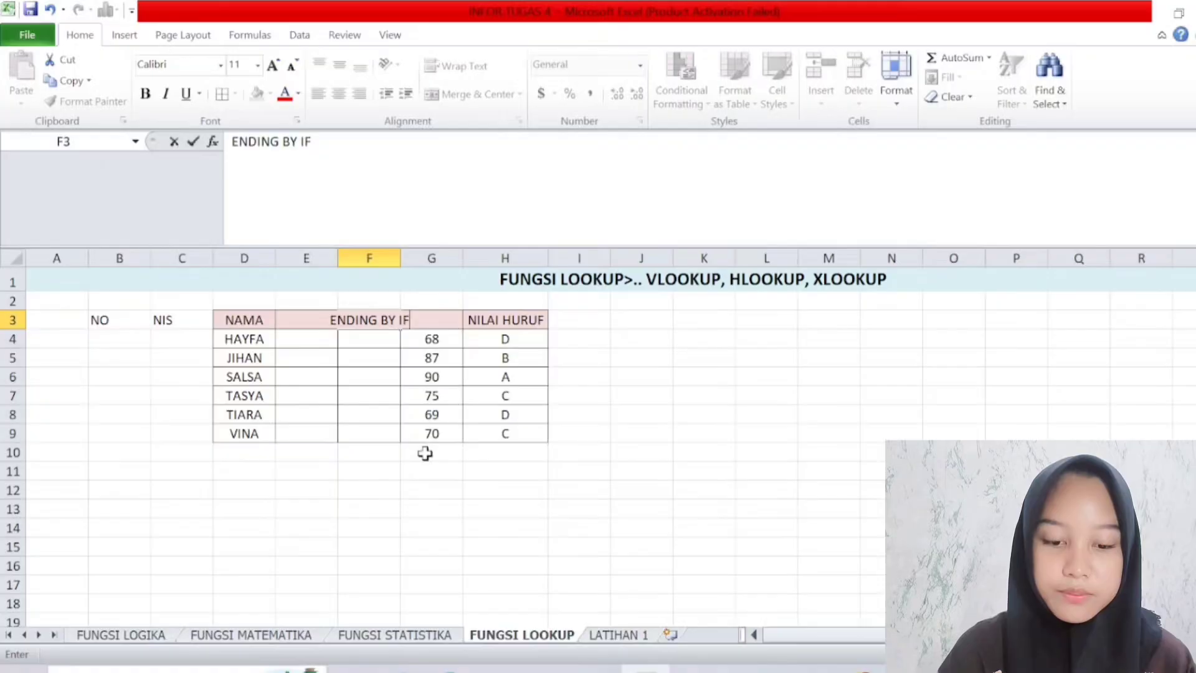
{"action": "left_click", "coordinate": [420, 488]}
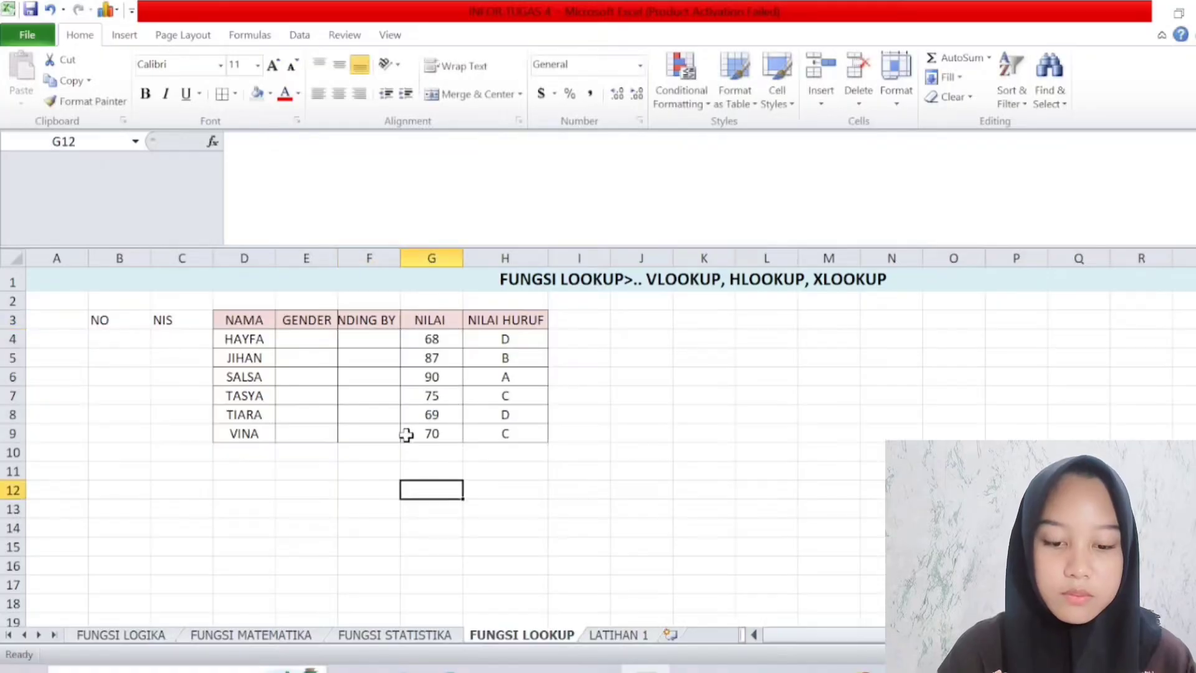
{"action": "left_click_drag", "start_coordinate": [400, 249], "coordinate": [433, 252]}
Enter the header HURUF BY VLOOKUP in I3.
{"action": "left_click", "coordinate": [589, 321]}
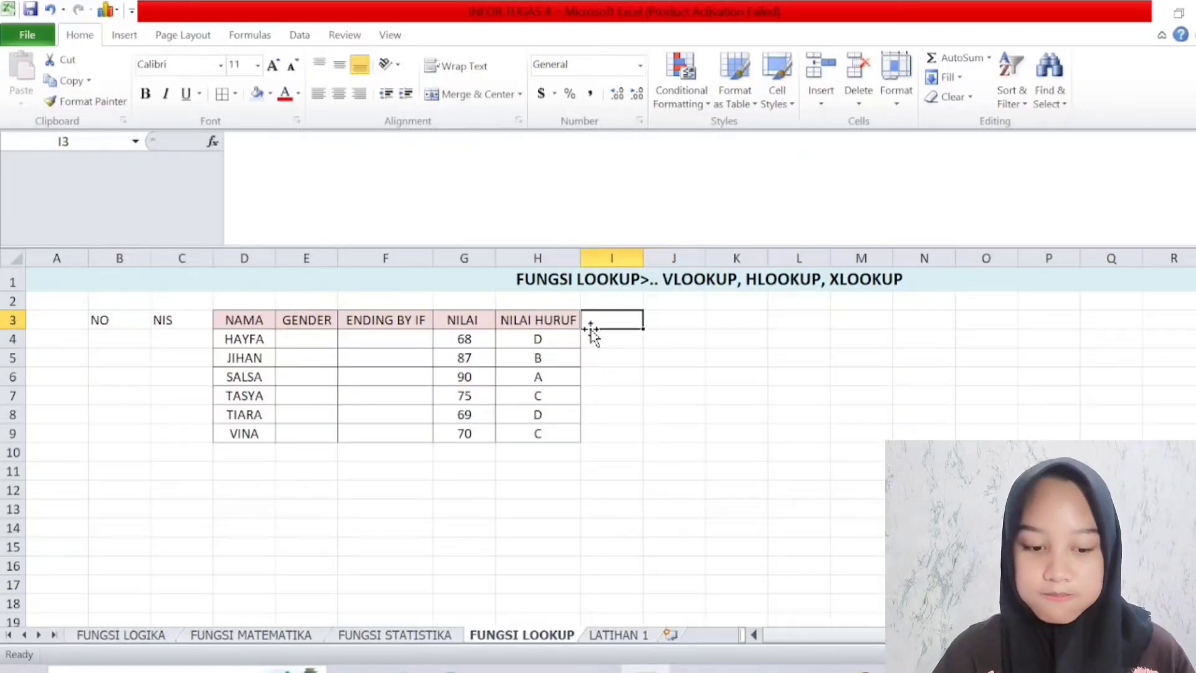
{"action": "type", "text": "B"}
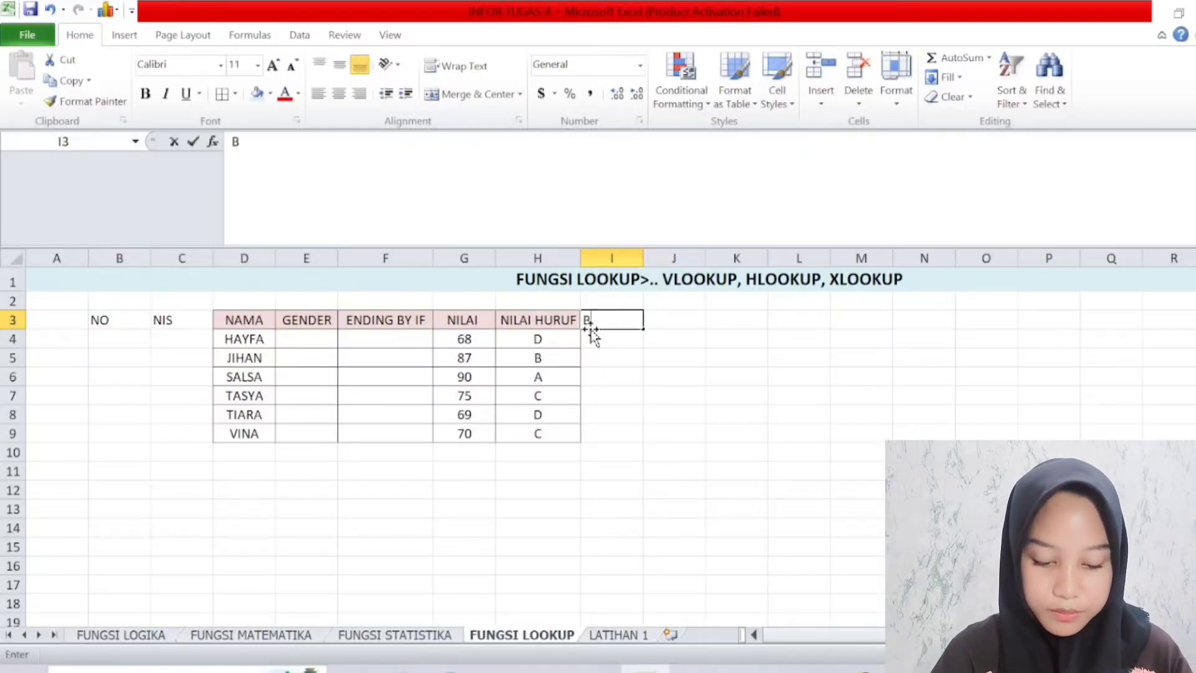
{"action": "type", "text": "HU"}
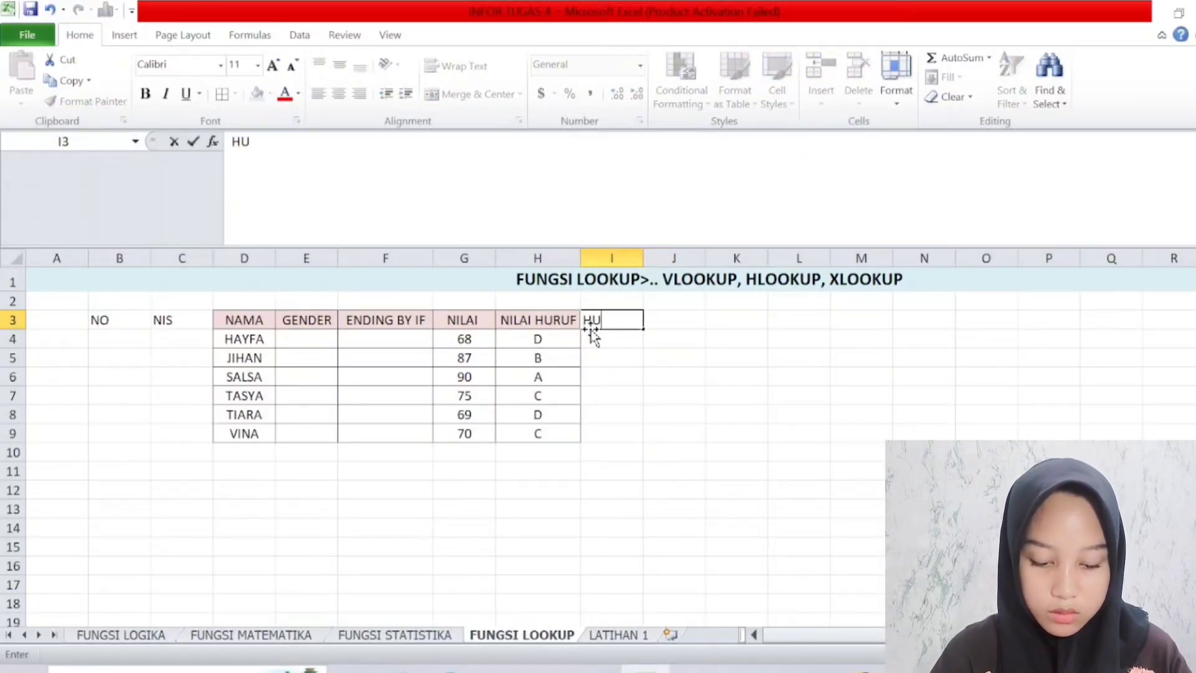
{"action": "type", "text": "RUF BY"}
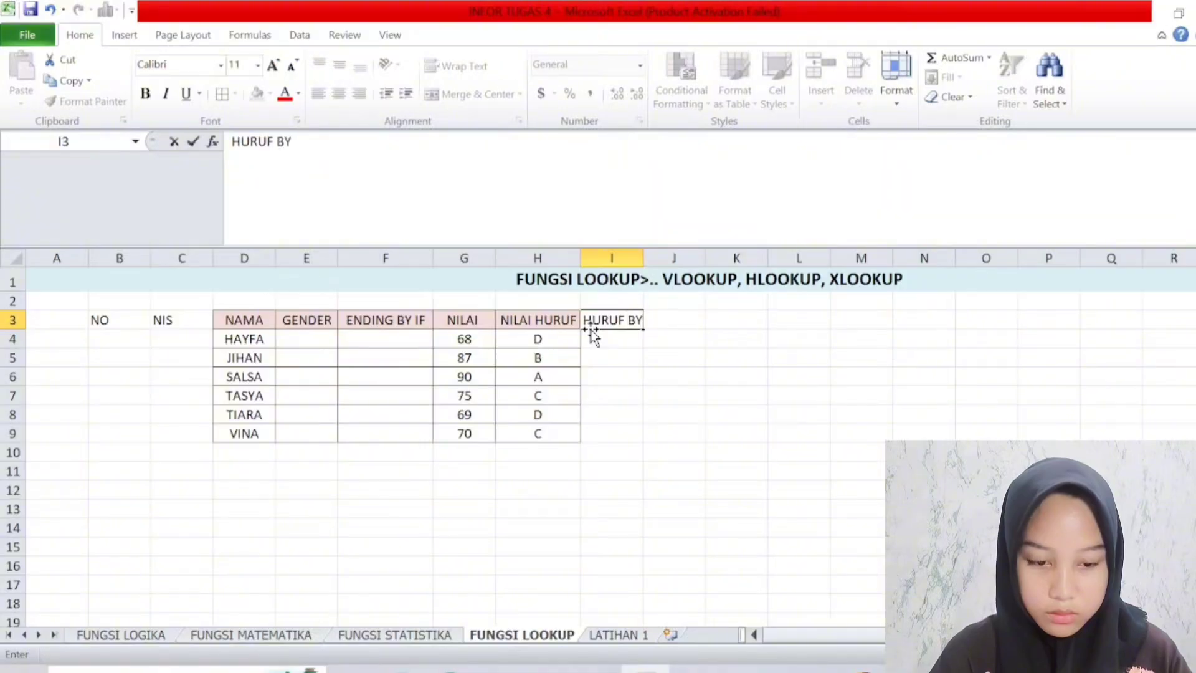
{"action": "type", "text": " VL"}
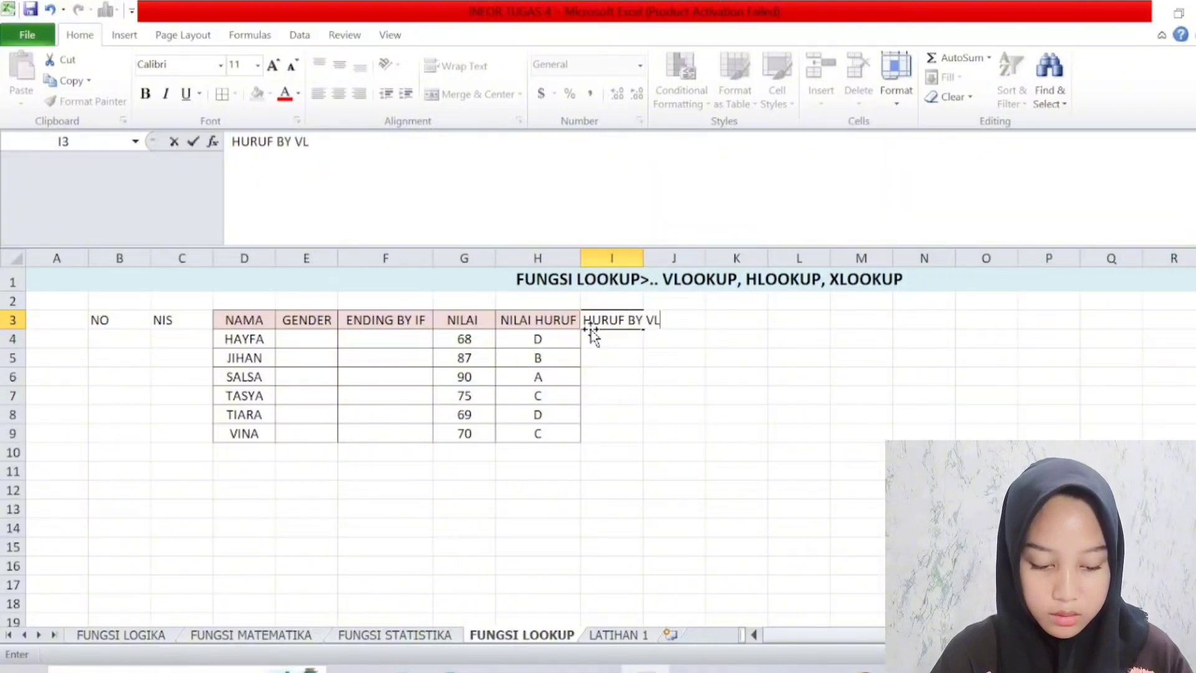
{"action": "type", "text": "OOKUP"}
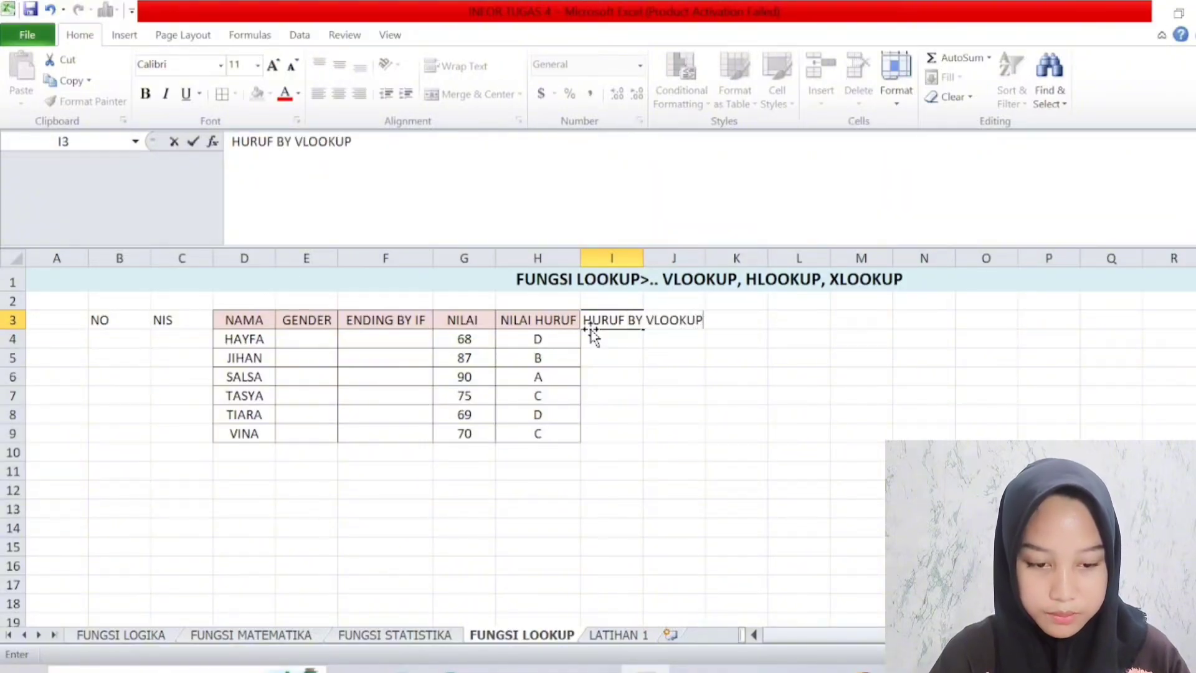
{"action": "key", "text": "Return"}
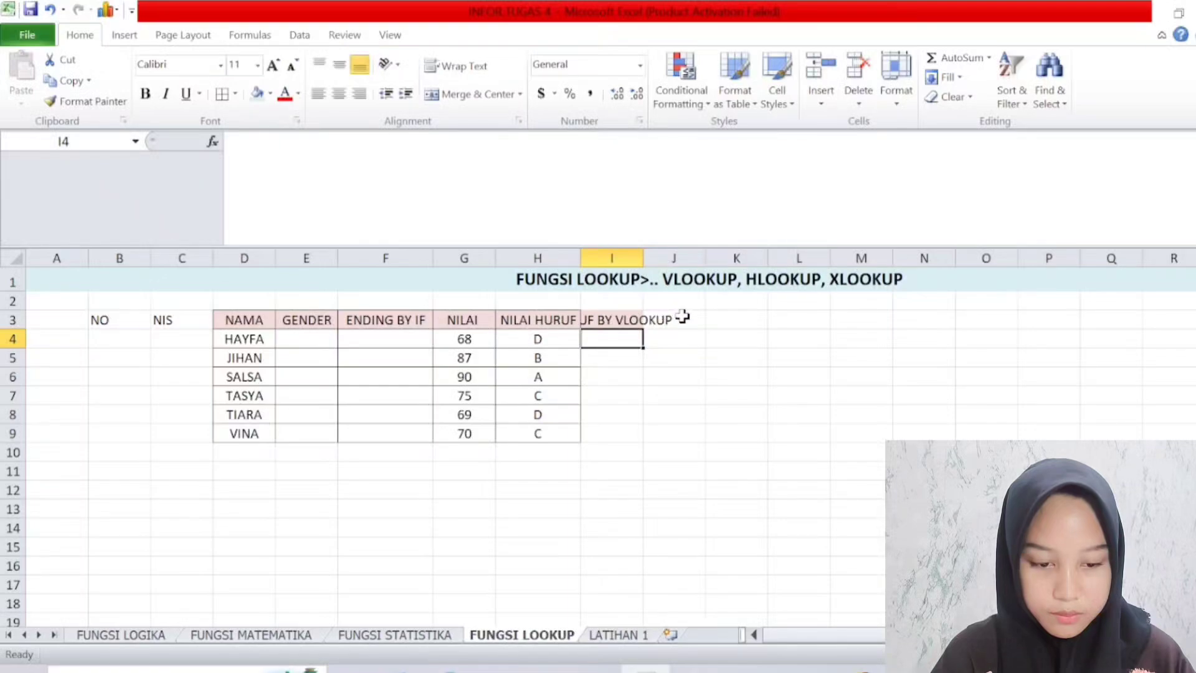
Enter the header HURUF BY HLOOKUP in J3.
{"action": "left_click", "coordinate": [683, 317]}
{"action": "type", "text": "HU"}
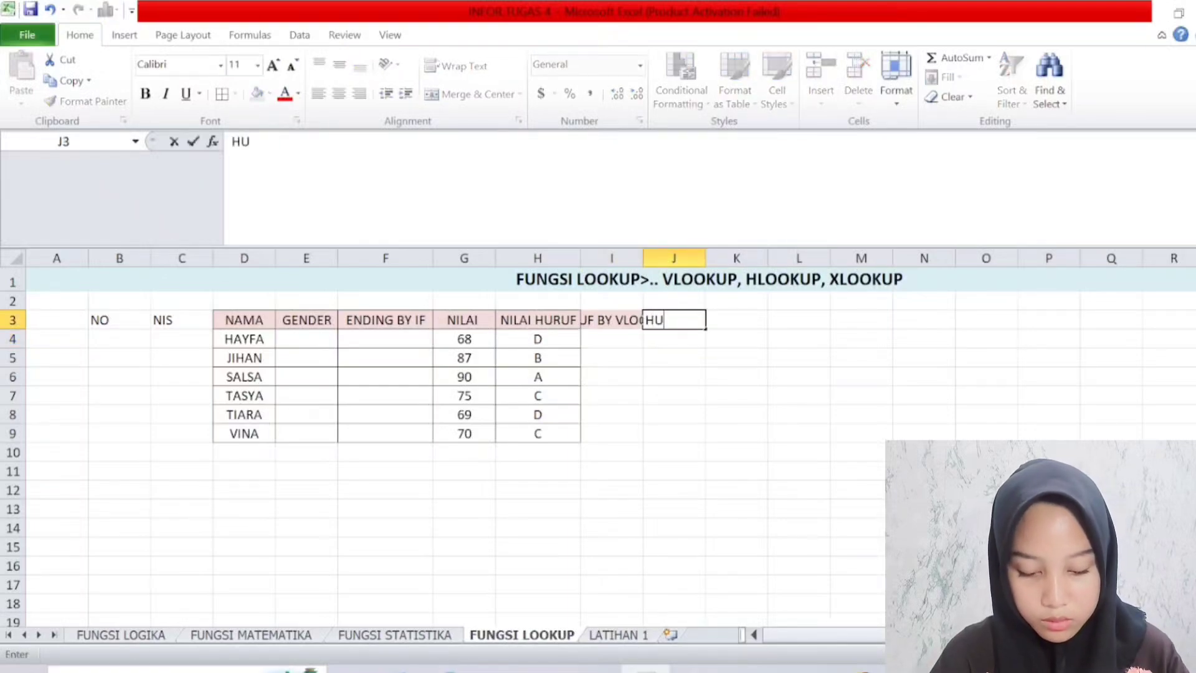
{"action": "type", "text": "RUF BY"}
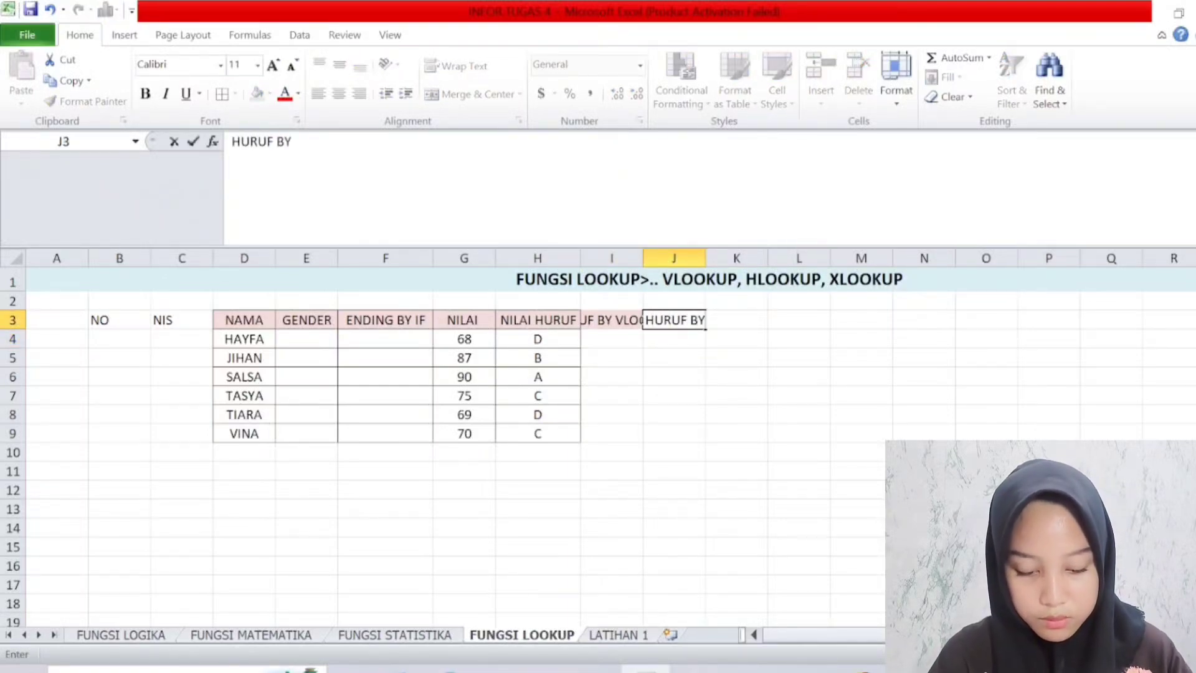
{"action": "type", "text": " HLOOKUP"}
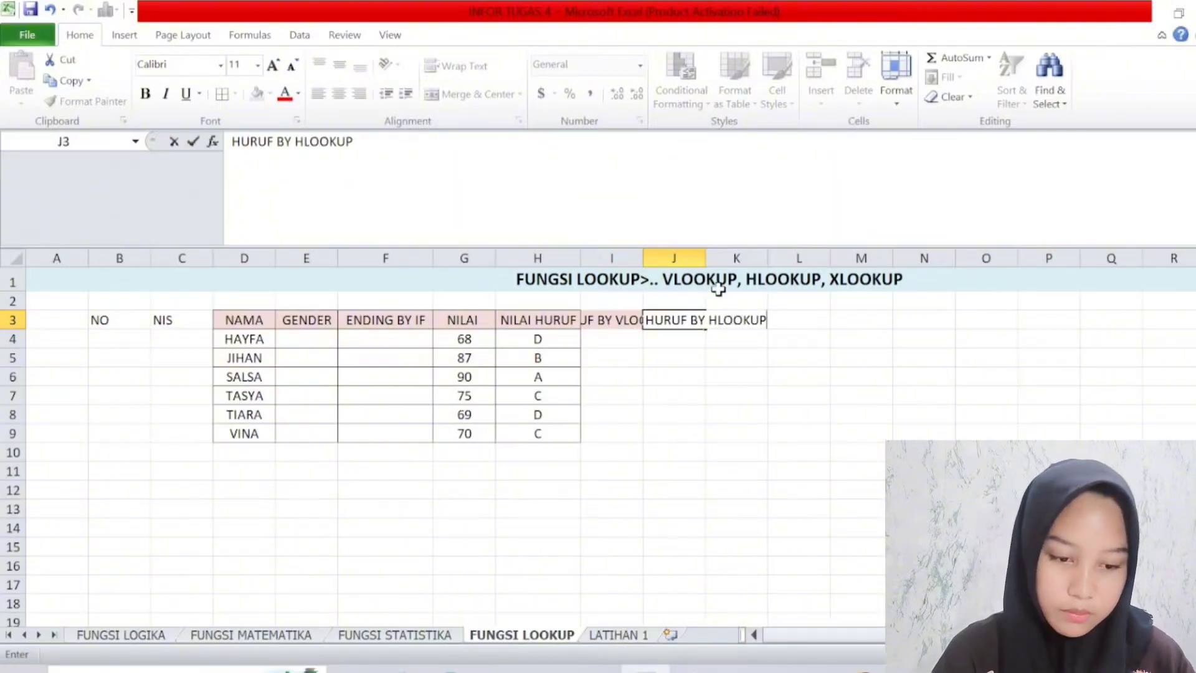
{"action": "left_click", "coordinate": [723, 357]}
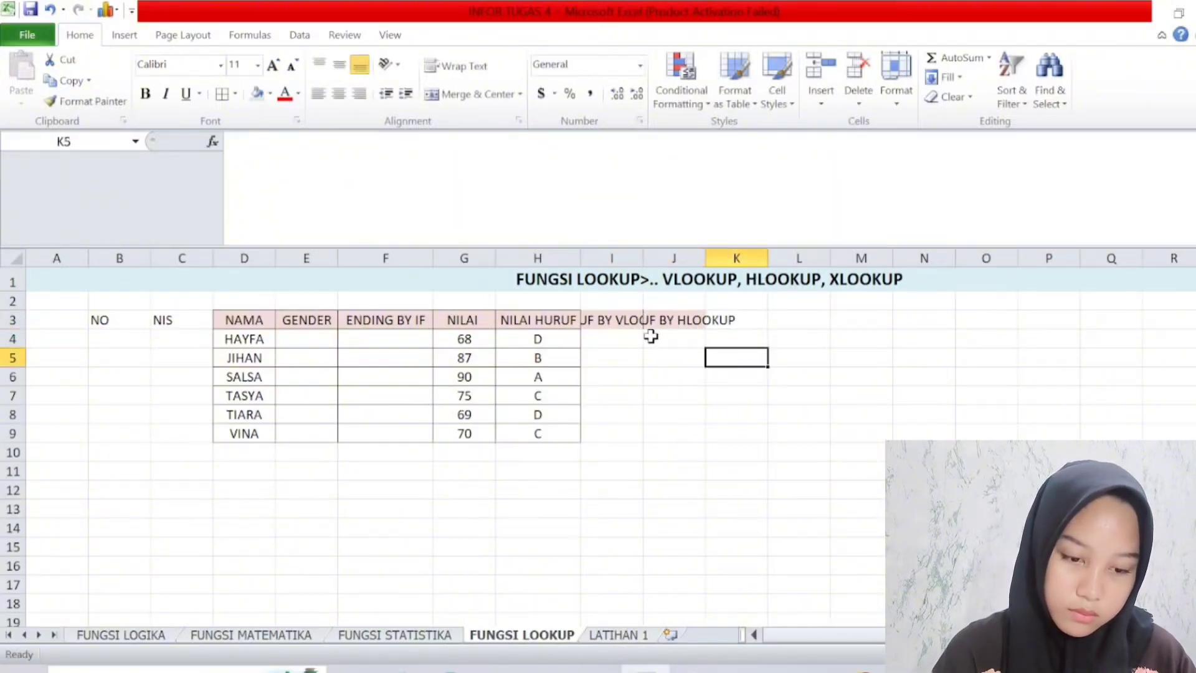
Widen columns I and J and wrap the text of the headers in I3 and J3.
{"action": "left_click_drag", "start_coordinate": [644, 251], "coordinate": [774, 257]}
{"action": "left_click", "coordinate": [639, 323]}
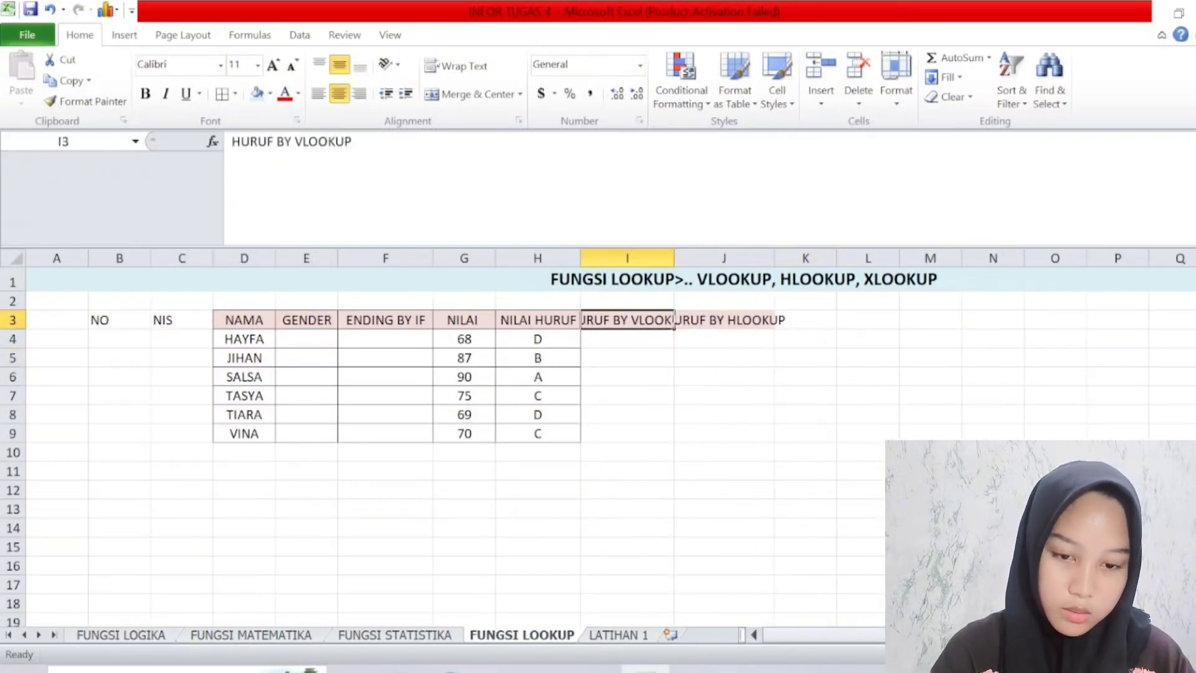
{"action": "left_click", "coordinate": [466, 66]}
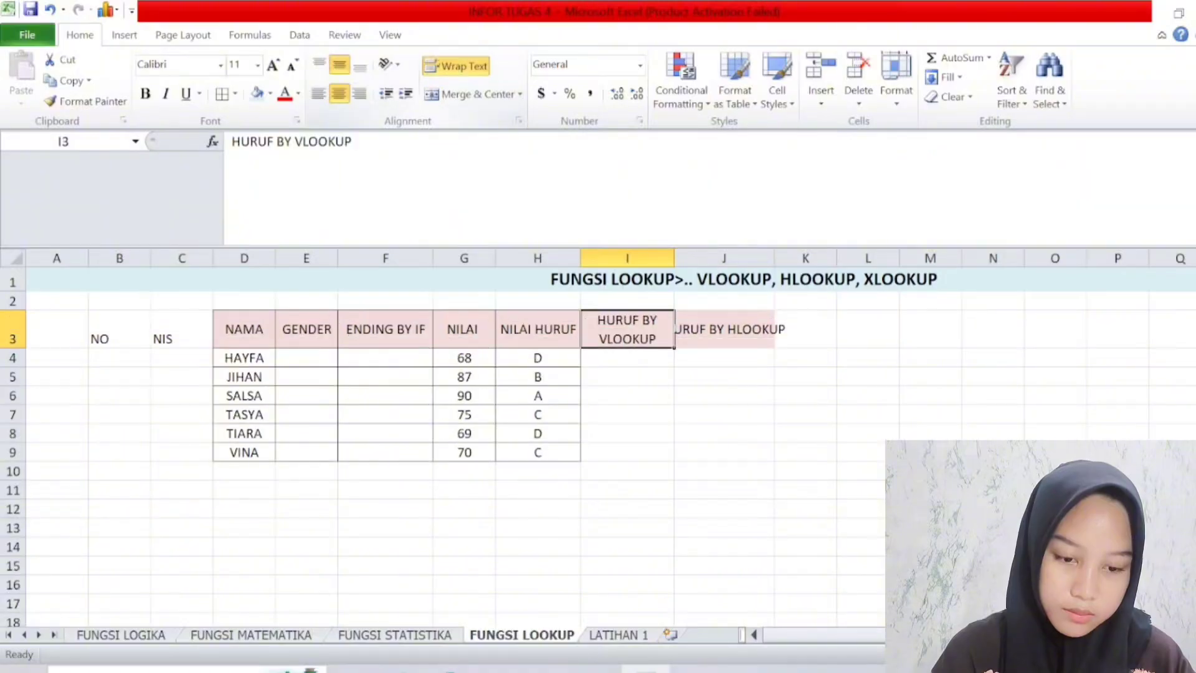
{"action": "left_click", "coordinate": [736, 317]}
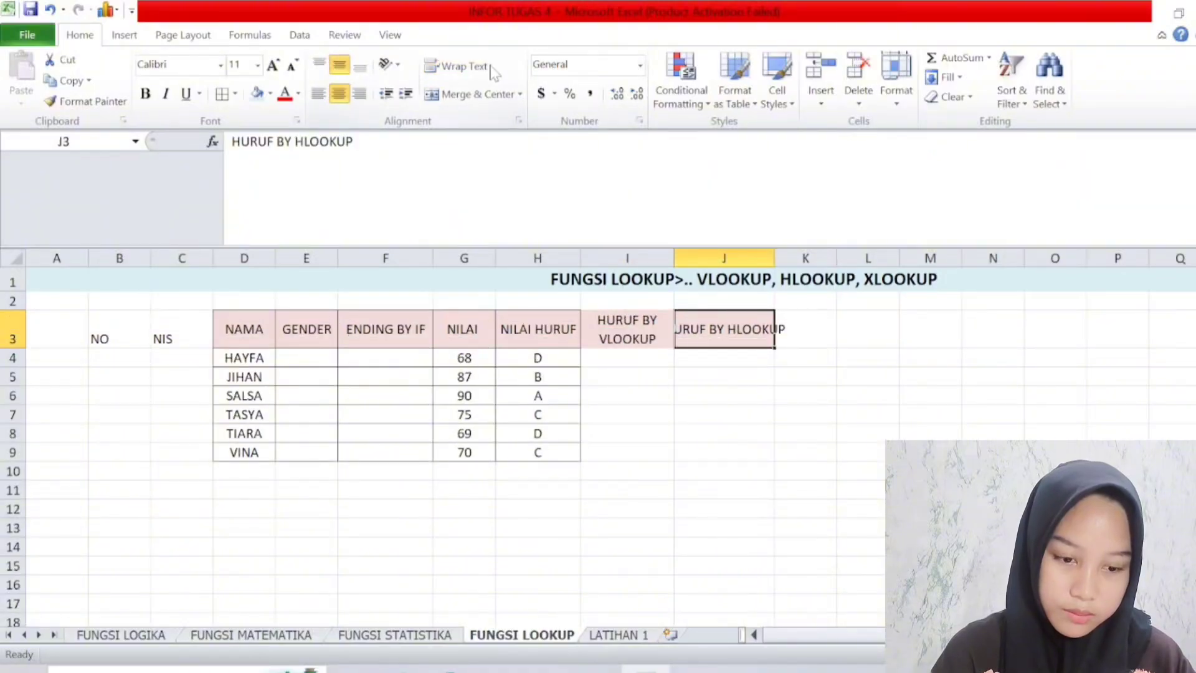
{"action": "left_click", "coordinate": [465, 66]}
{"action": "left_click", "coordinate": [679, 393]}
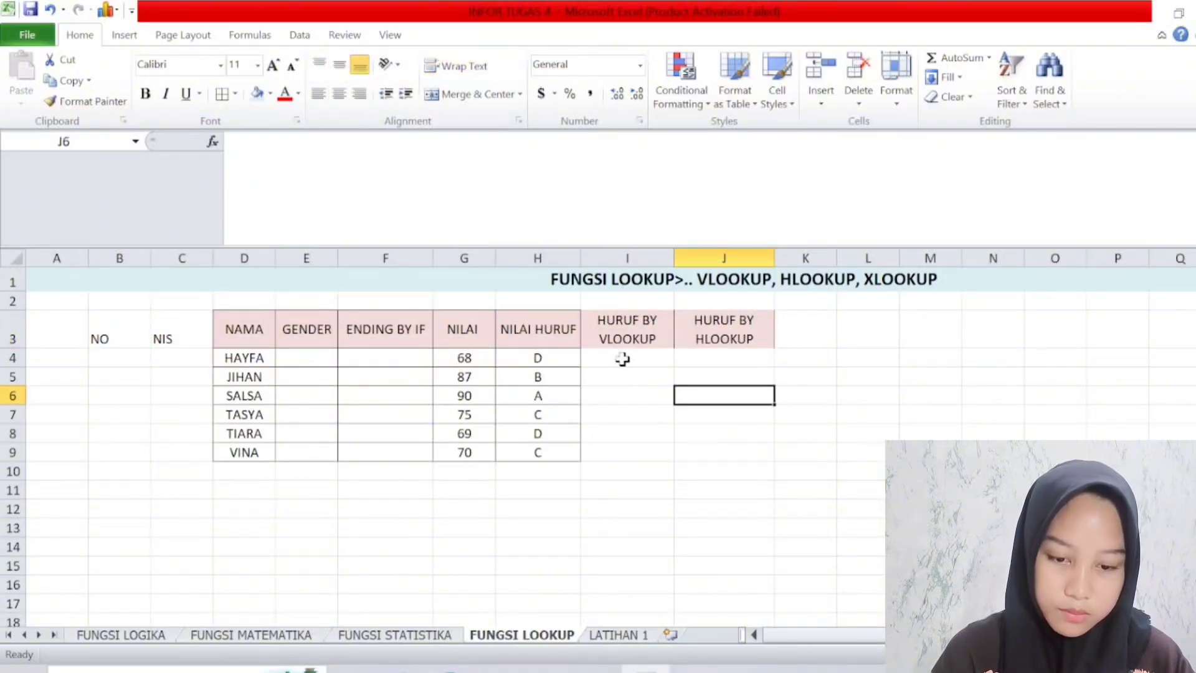
Center the NO and NIS headers in B3 and C3 both vertically and horizontally.
{"action": "left_click", "coordinate": [125, 322]}
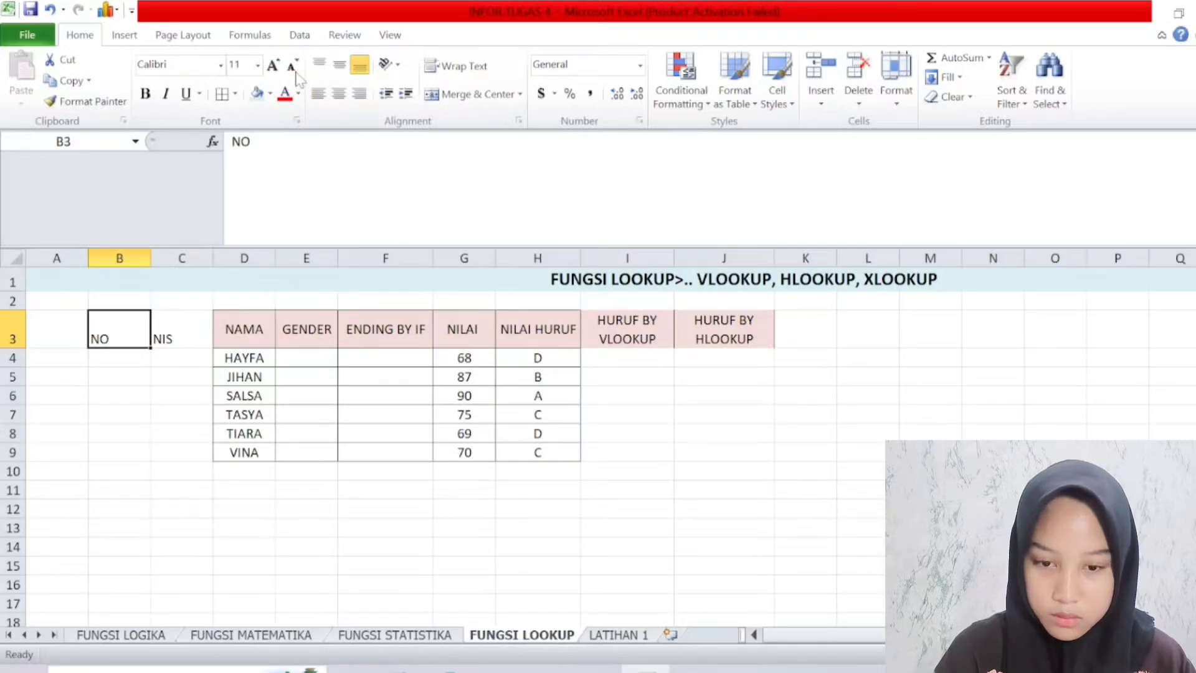
{"action": "left_click", "coordinate": [339, 64]}
{"action": "left_click", "coordinate": [339, 94]}
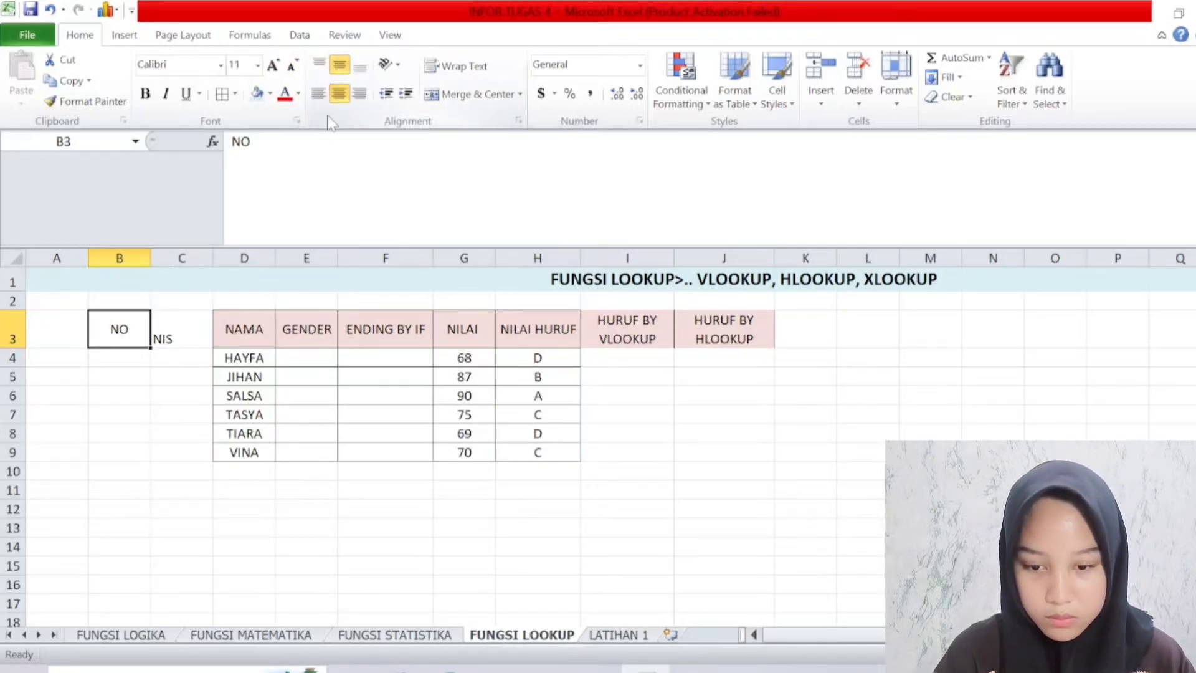
{"action": "left_click", "coordinate": [182, 331]}
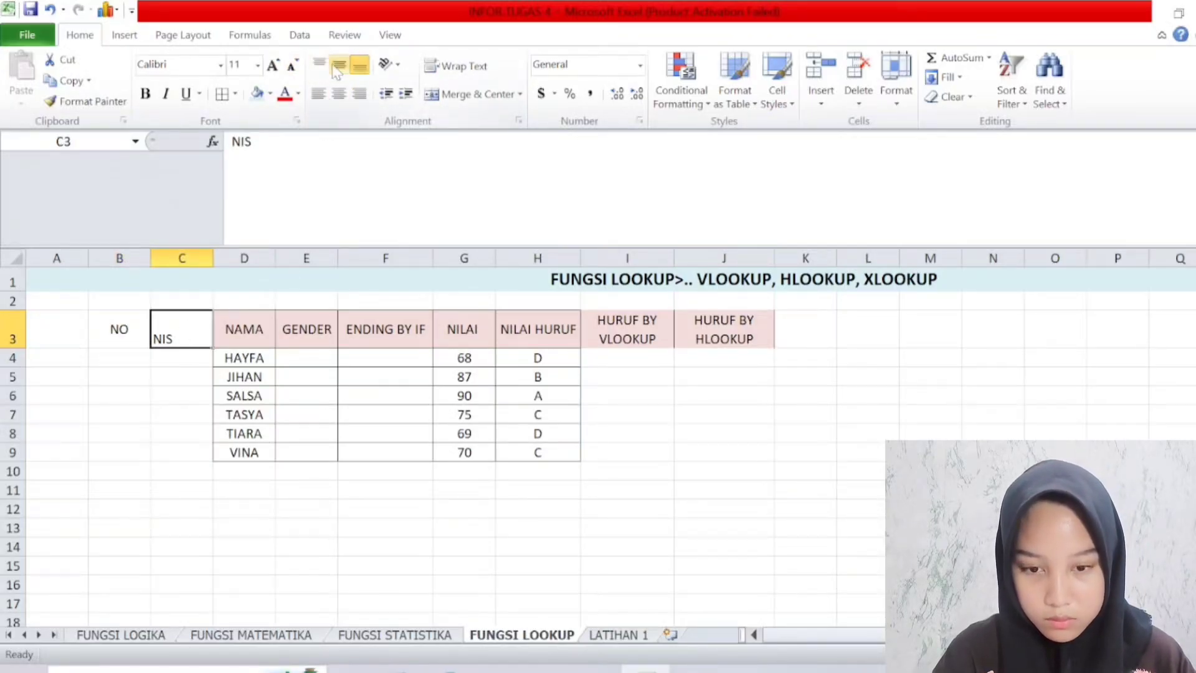
{"action": "left_click", "coordinate": [339, 65]}
{"action": "left_click", "coordinate": [339, 94]}
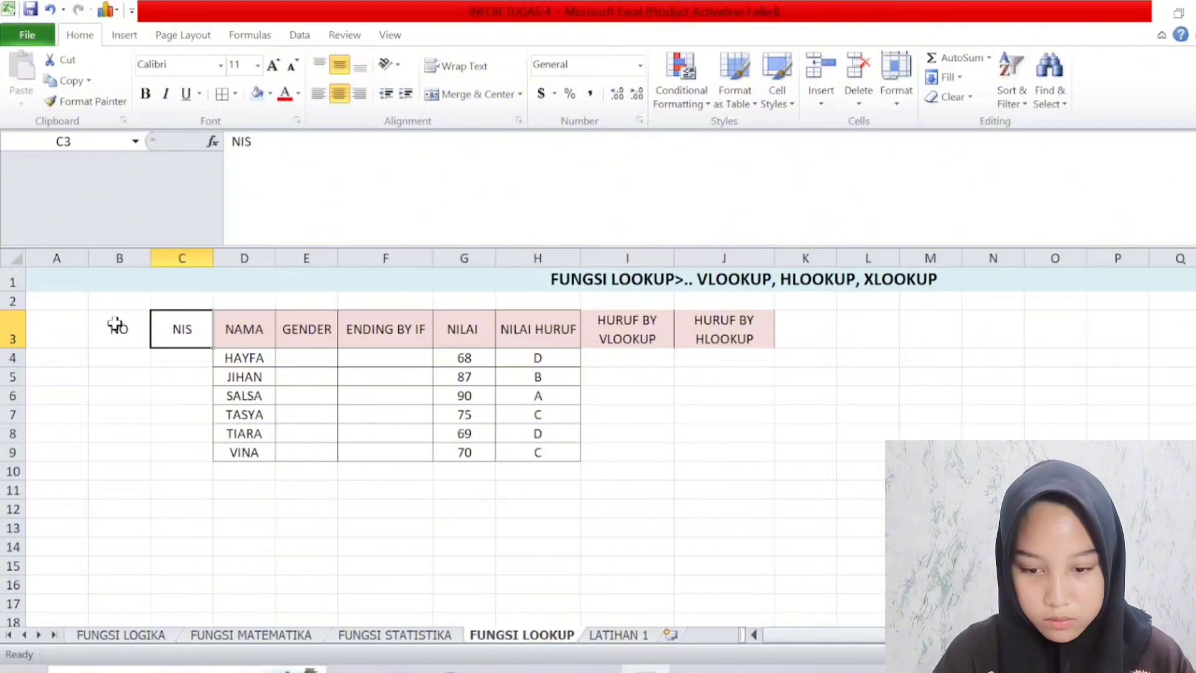
Apply all borders to the whole table range B3:J9.
{"action": "left_click_drag", "start_coordinate": [114, 324], "coordinate": [697, 447]}
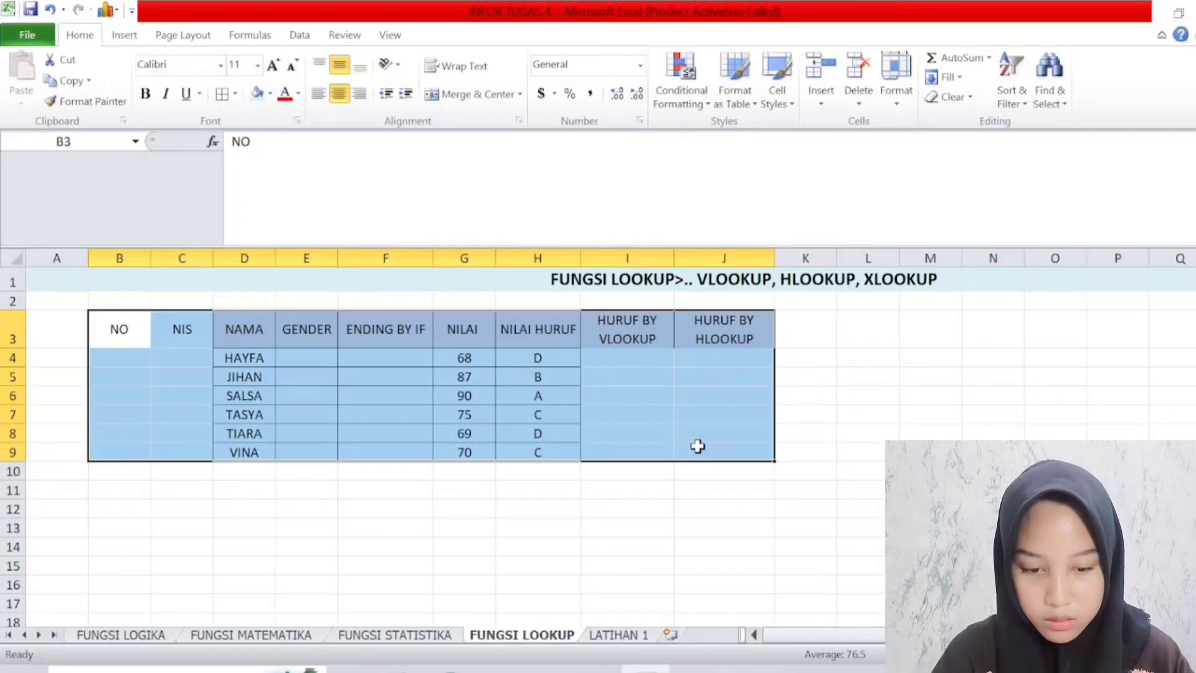
{"action": "left_click", "coordinate": [221, 93]}
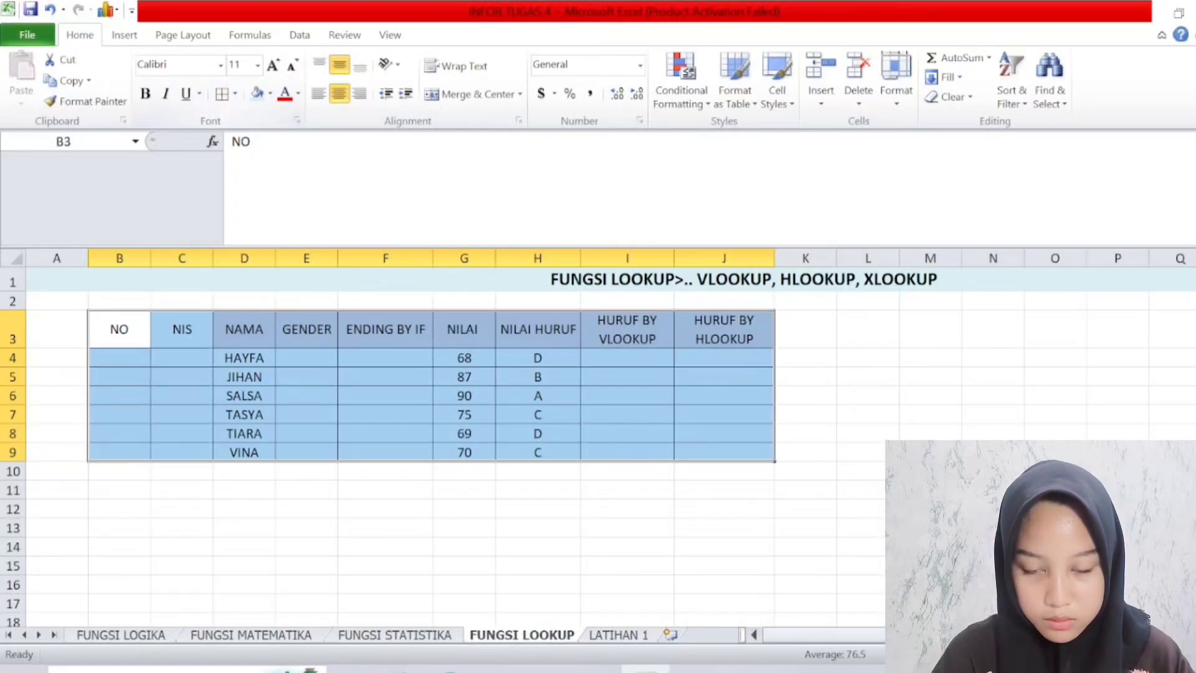
{"action": "left_click", "coordinate": [75, 510]}
Make the header row B3:J3 bold and fill it with a light pink theme color.
{"action": "left_click_drag", "start_coordinate": [102, 318], "coordinate": [693, 334]}
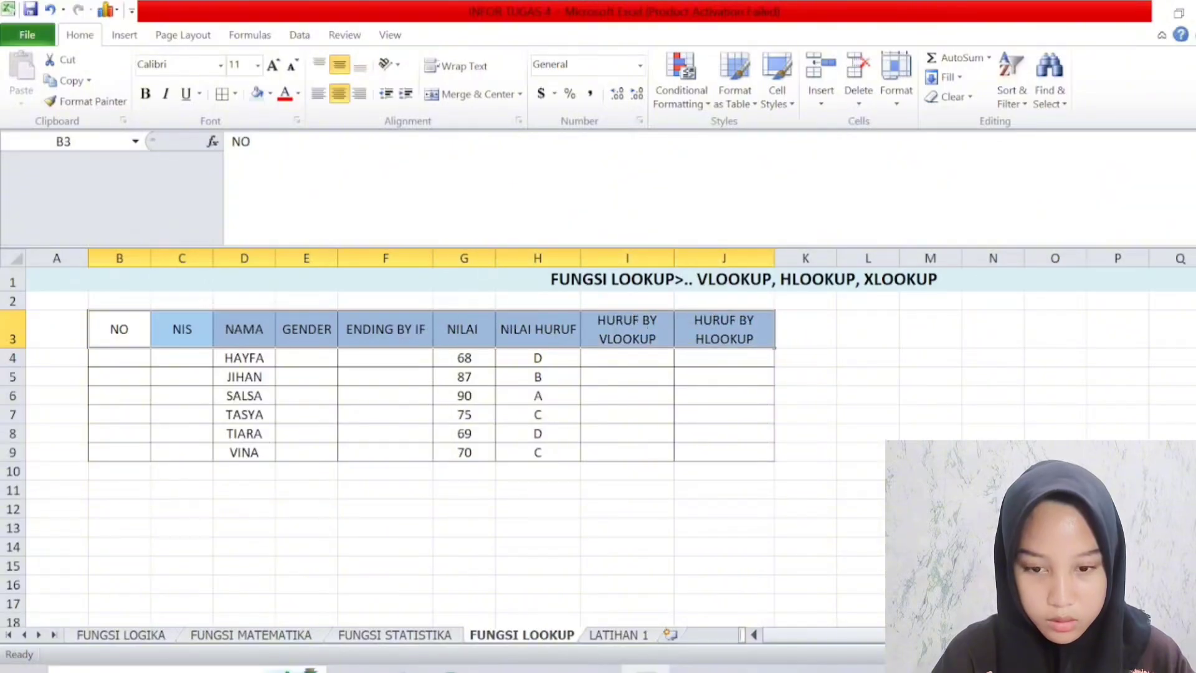
{"action": "left_click", "coordinate": [147, 95]}
{"action": "left_click", "coordinate": [206, 503]}
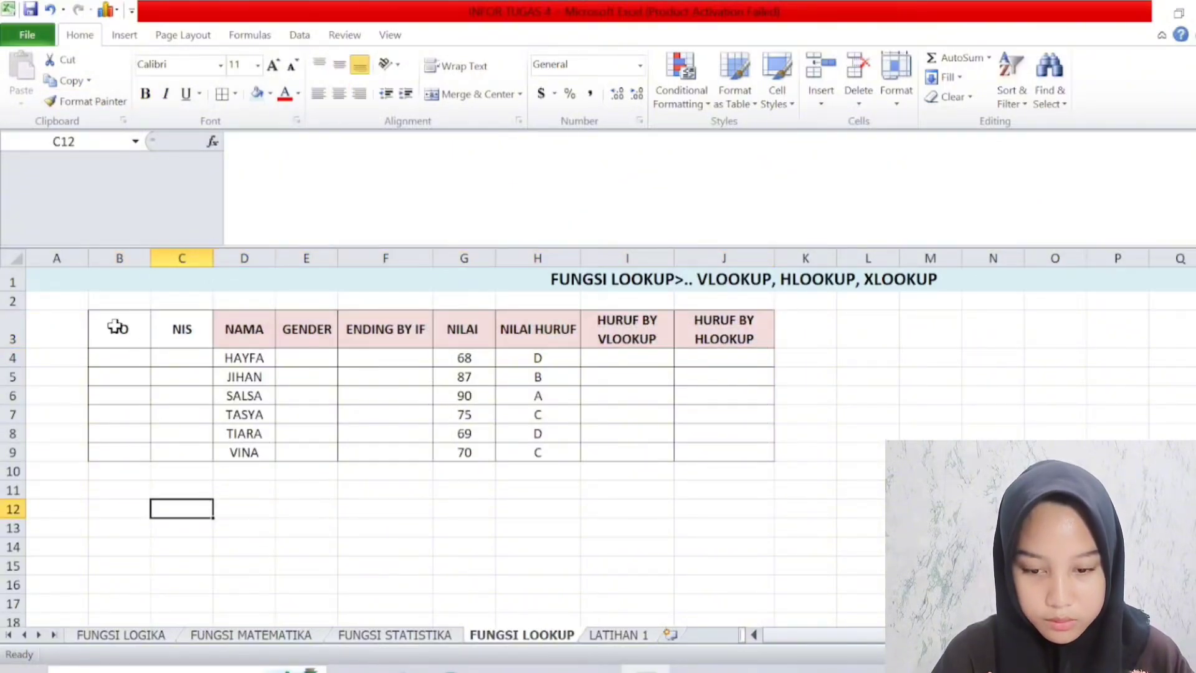
{"action": "left_click_drag", "start_coordinate": [115, 326], "coordinate": [701, 318]}
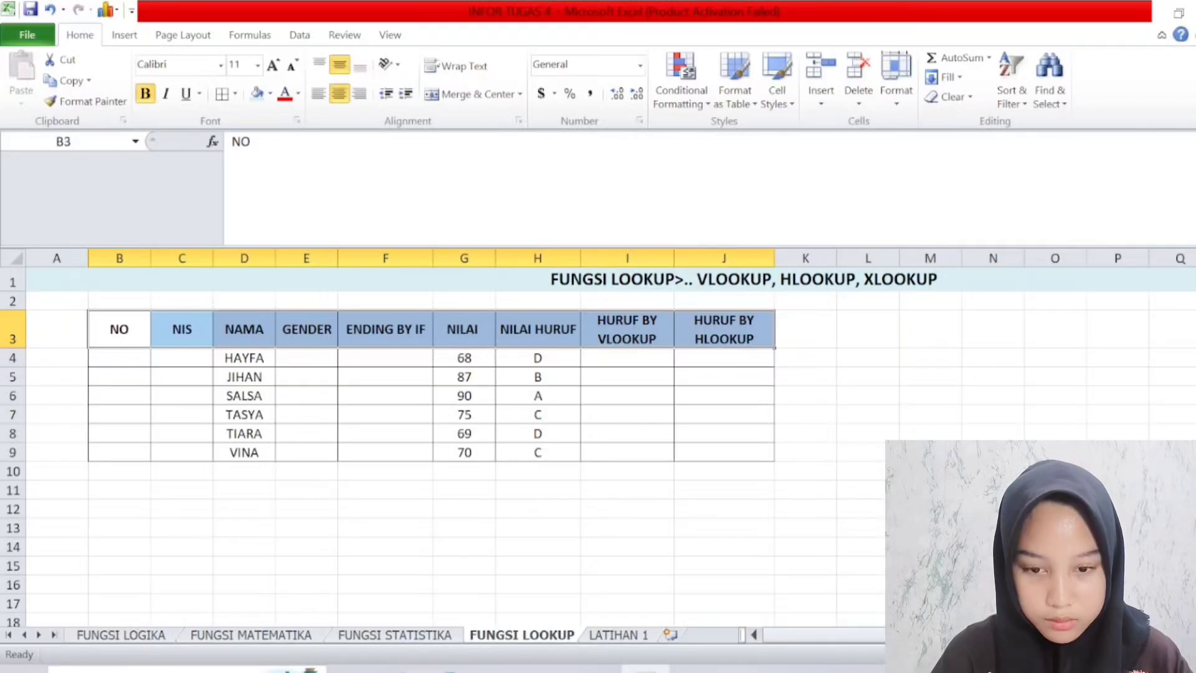
{"action": "left_click", "coordinate": [270, 94]}
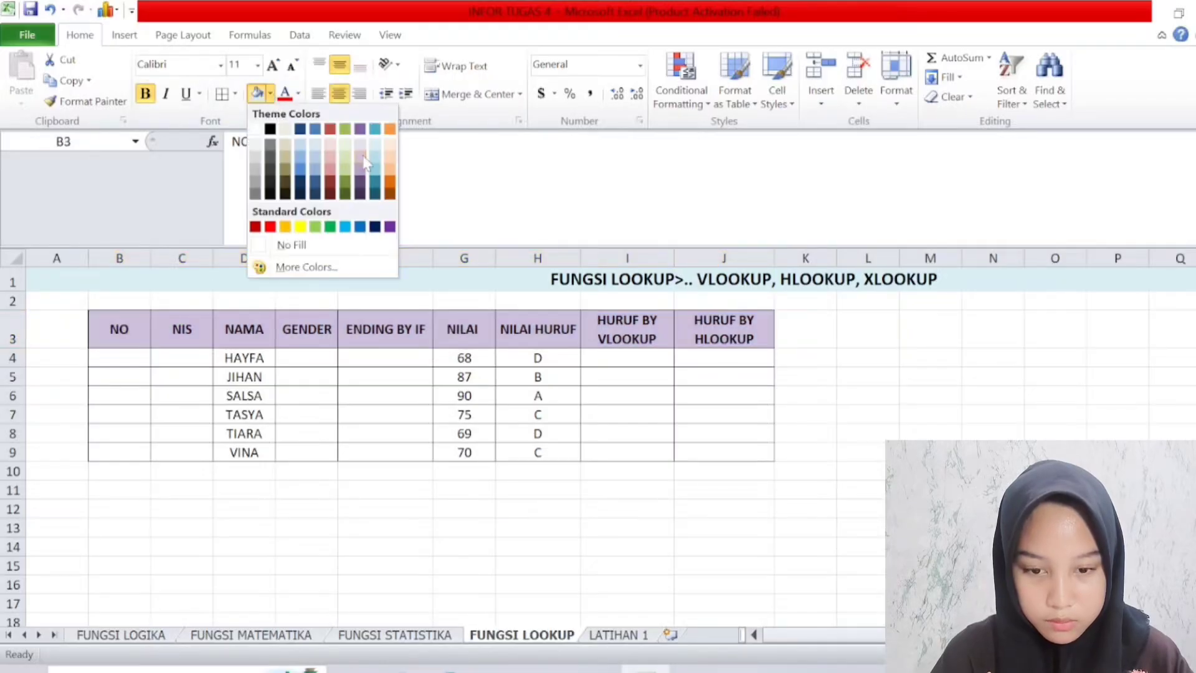
{"action": "left_click", "coordinate": [329, 153]}
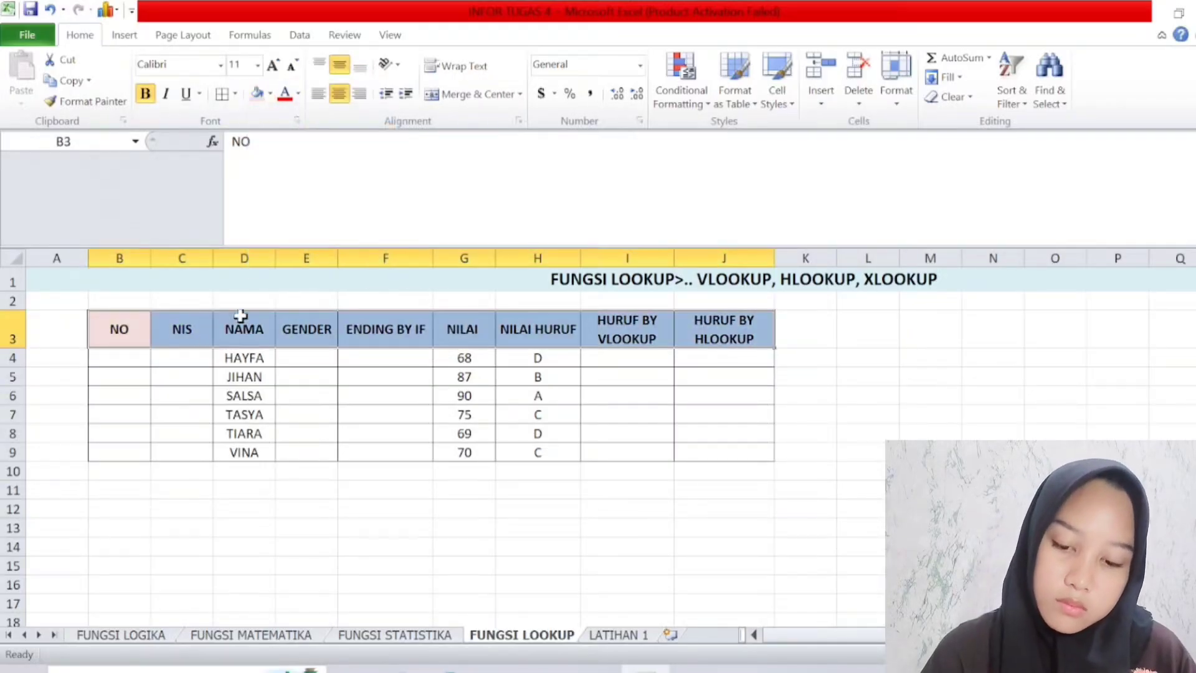
Enter the numbering formula =ROW()-ROW($B$3) in B4, the first cell of the NO column.
{"action": "left_click", "coordinate": [122, 358]}
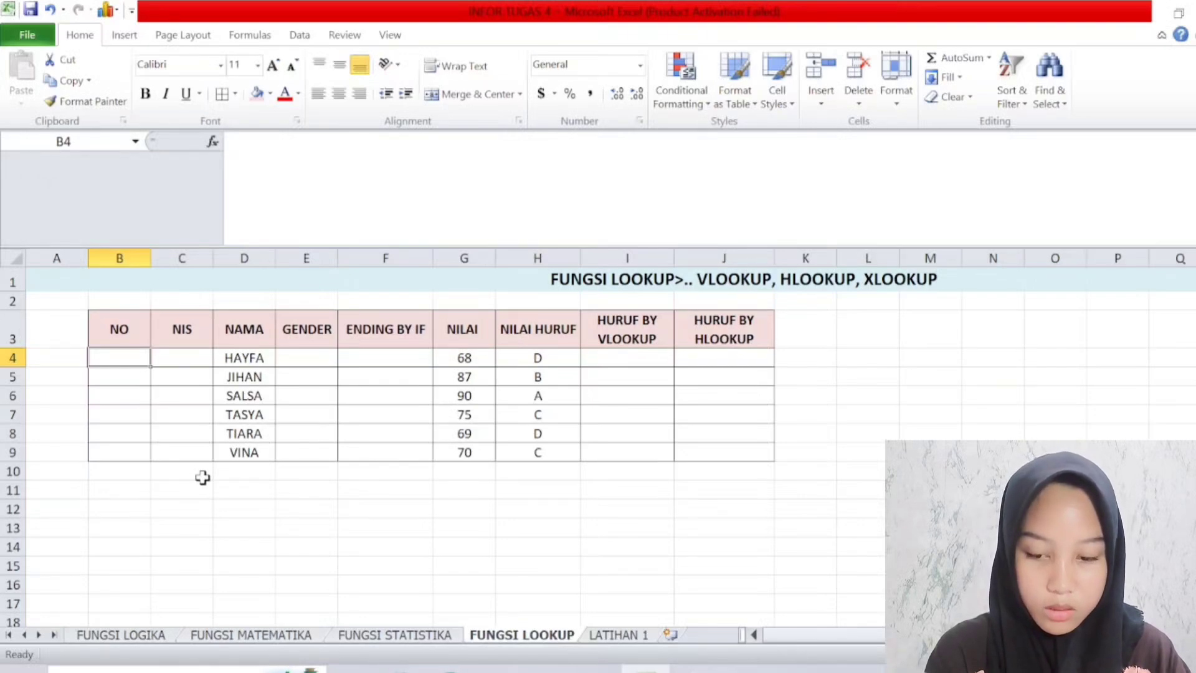
{"action": "type", "text": "="}
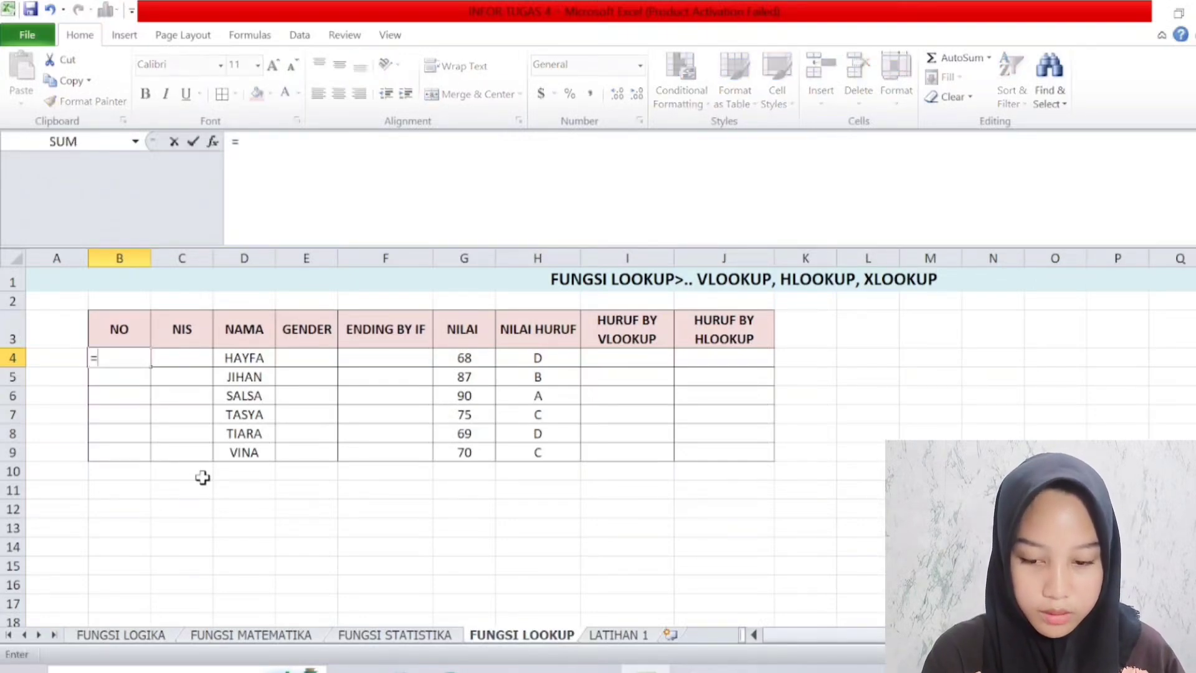
{"action": "type", "text": "ROW"}
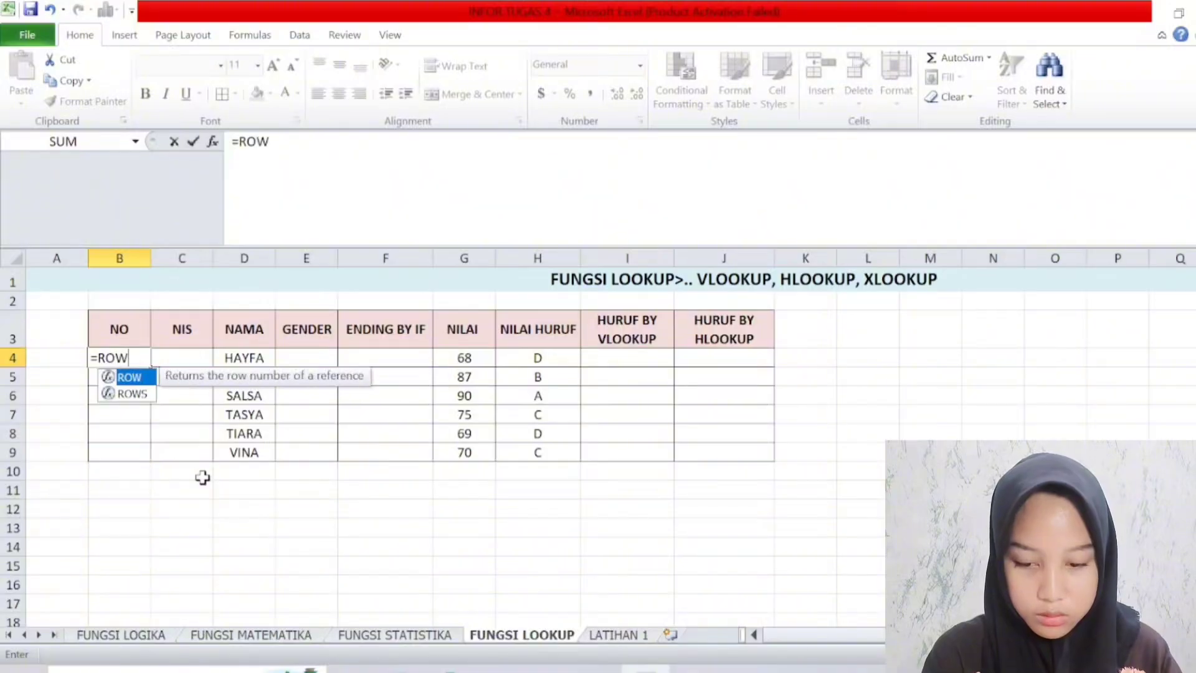
{"action": "type", "text": "()"}
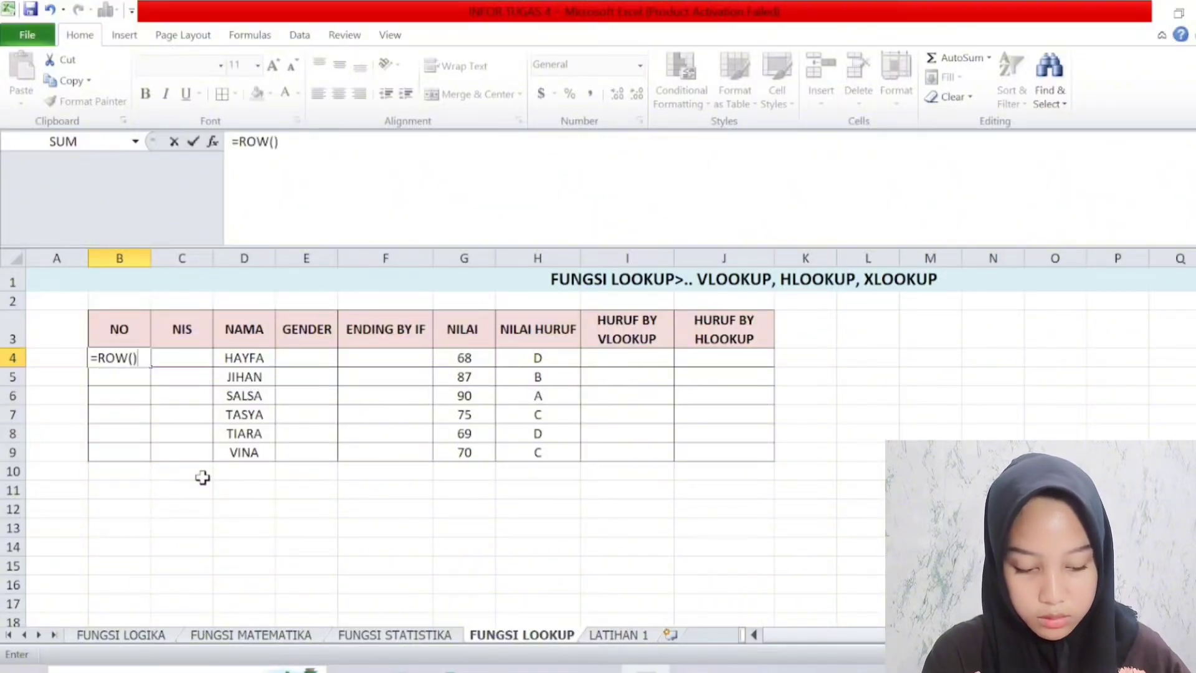
{"action": "type", "text": "-ROW"}
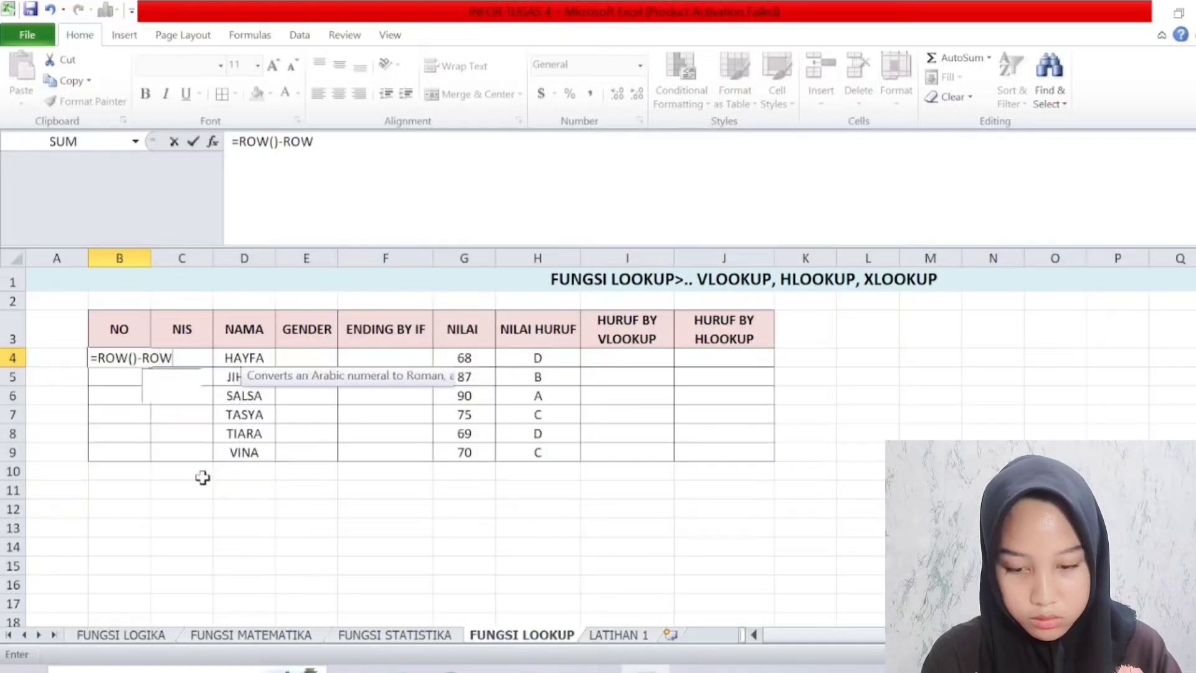
{"action": "type", "text": "("}
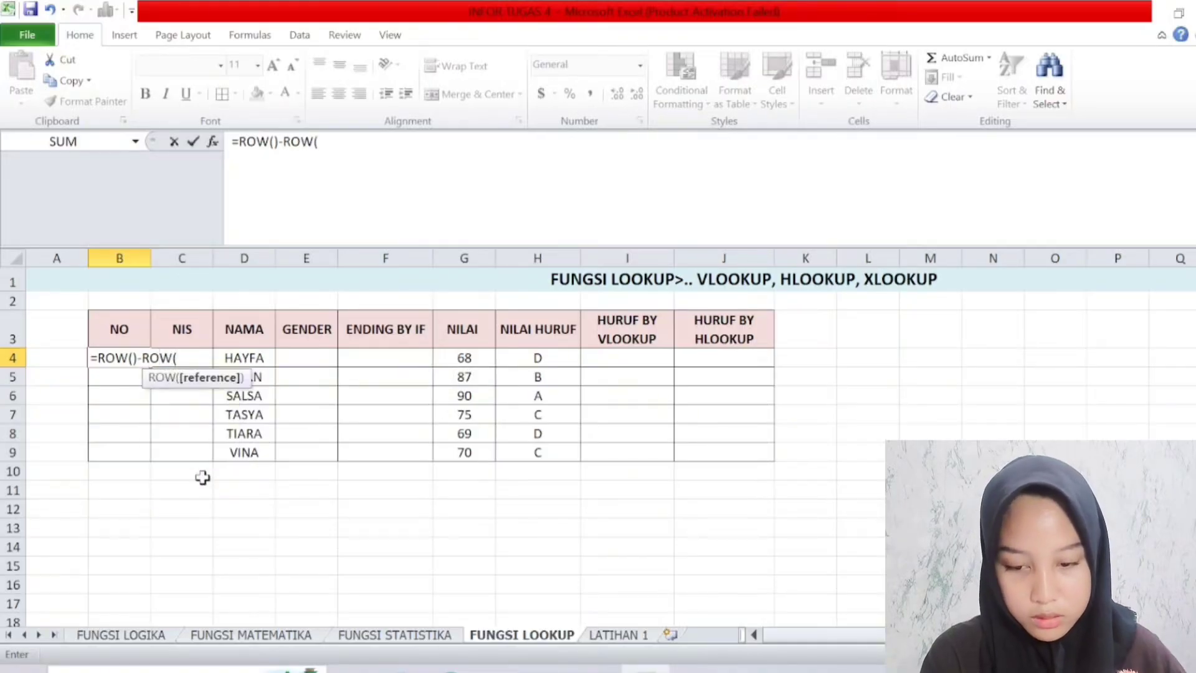
{"action": "left_click", "coordinate": [134, 329]}
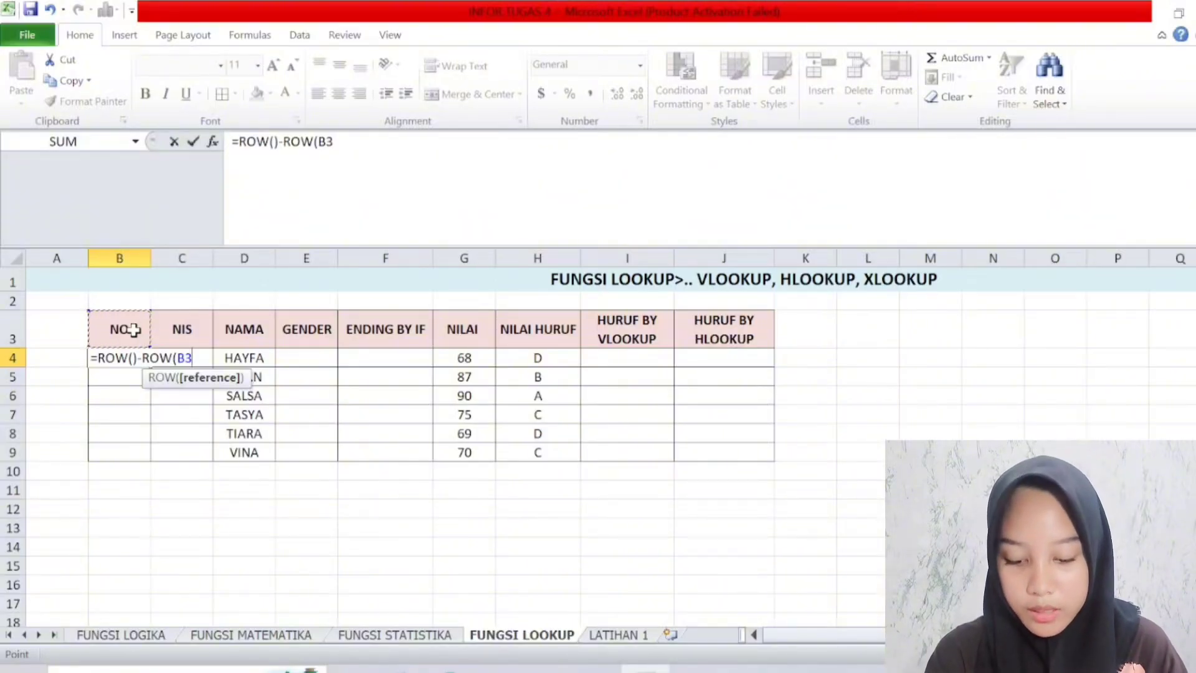
{"action": "key", "text": "F4"}
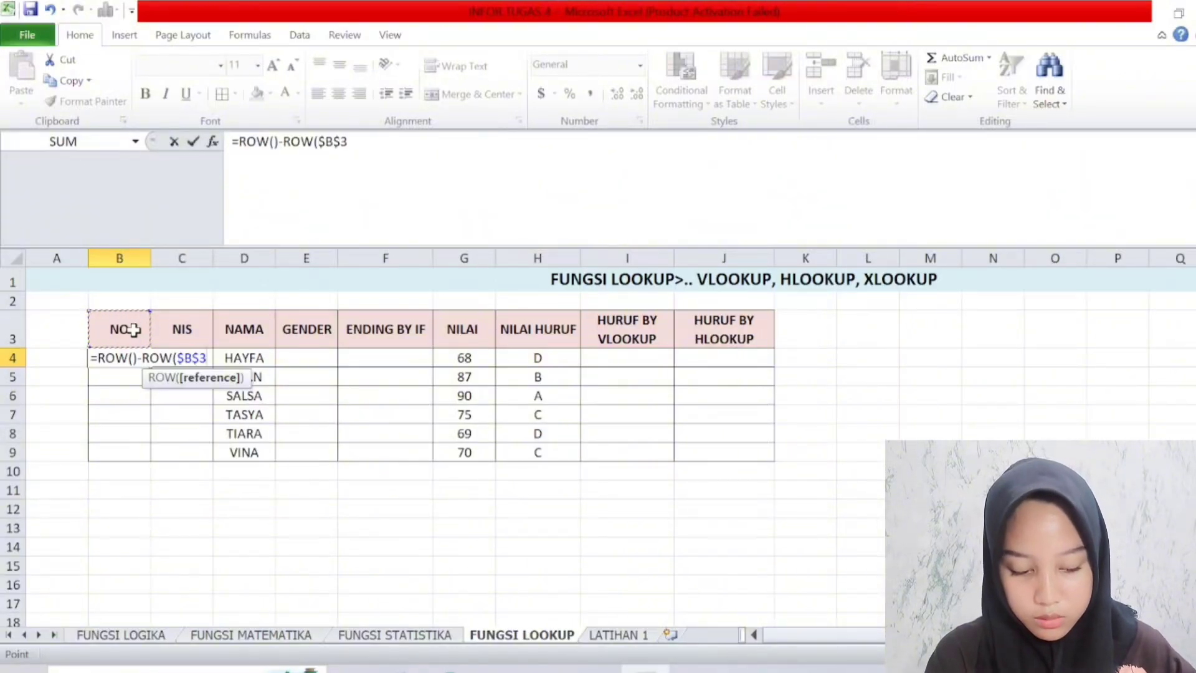
{"action": "type", "text": ")"}
{"action": "key", "text": "Return"}
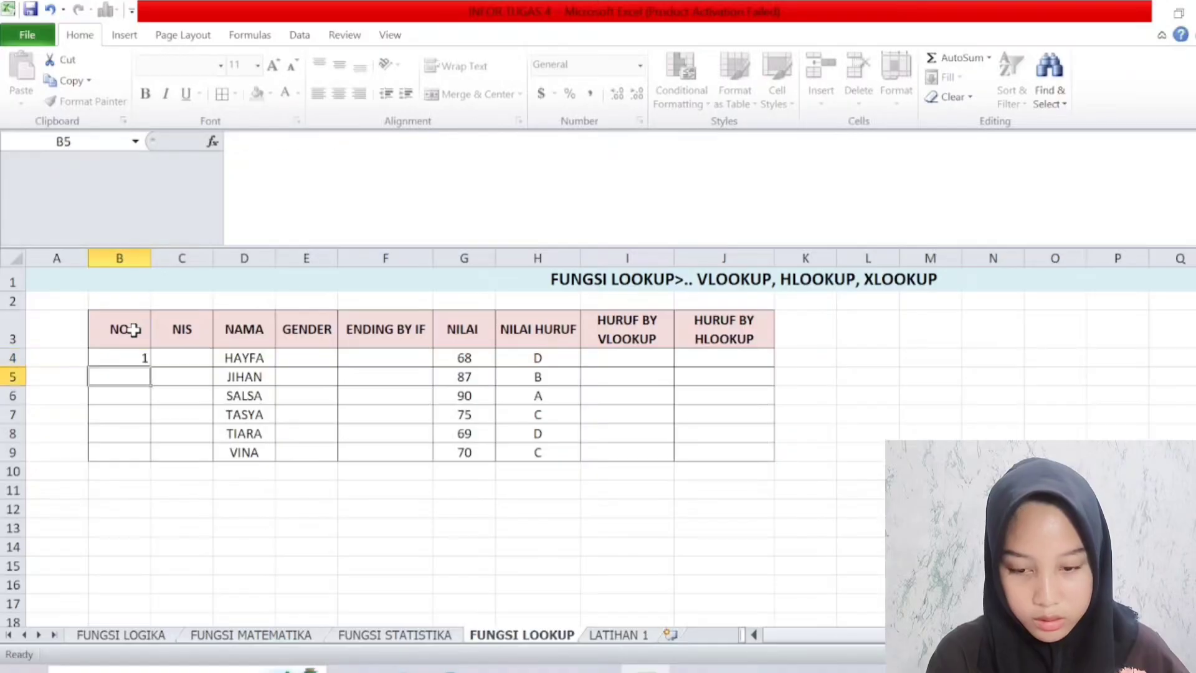
Fill the row-numbering formula from B4 down through B9.
{"action": "left_click", "coordinate": [137, 359]}
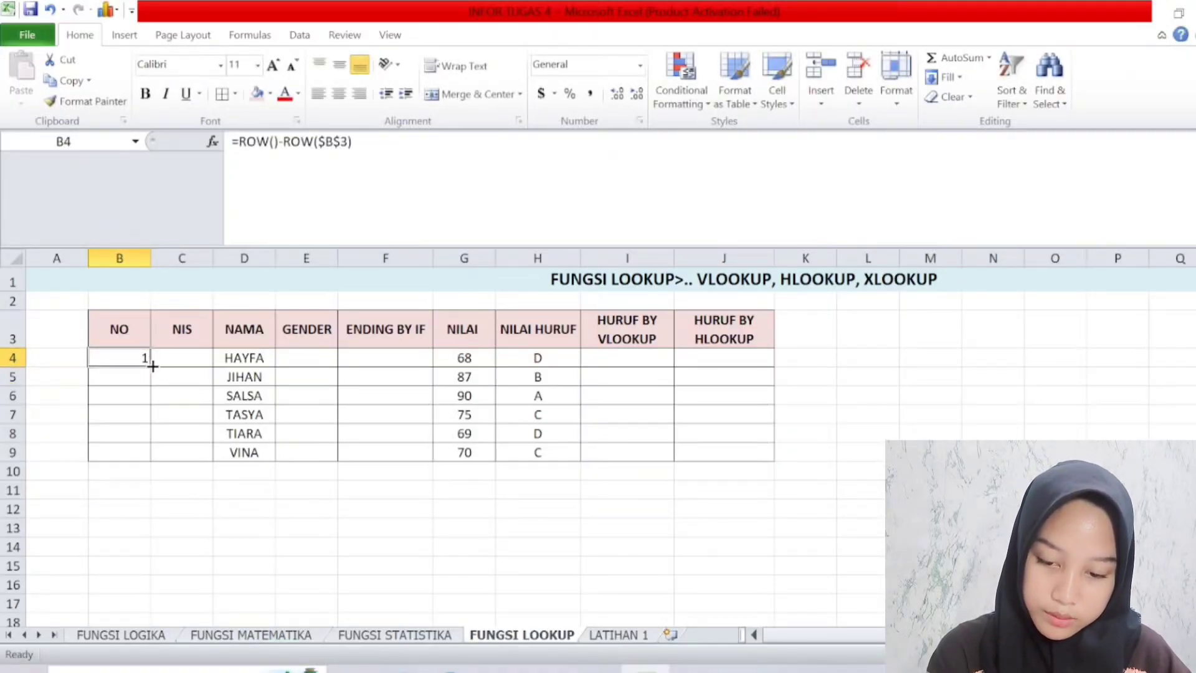
{"action": "left_click_drag", "start_coordinate": [153, 366], "coordinate": [160, 459]}
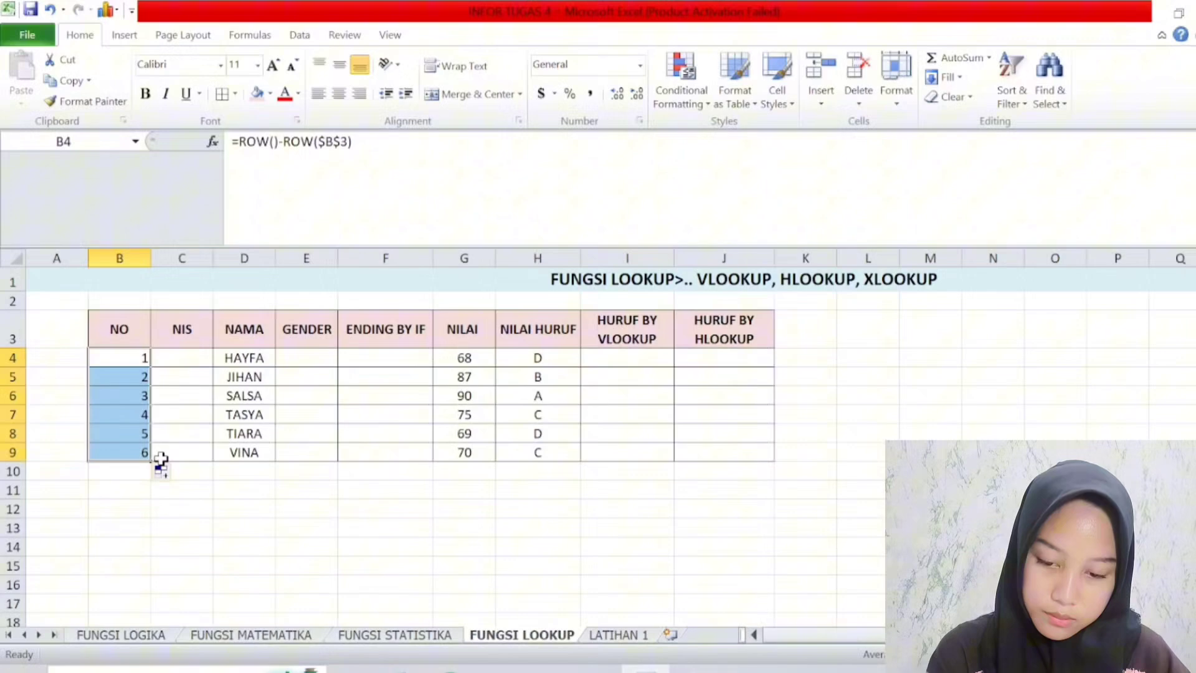
{"action": "left_click", "coordinate": [170, 493]}
Fill the NIS column C4:C9 with six consecutive three-digit student ID numbers, one per student.
{"action": "left_click", "coordinate": [171, 356]}
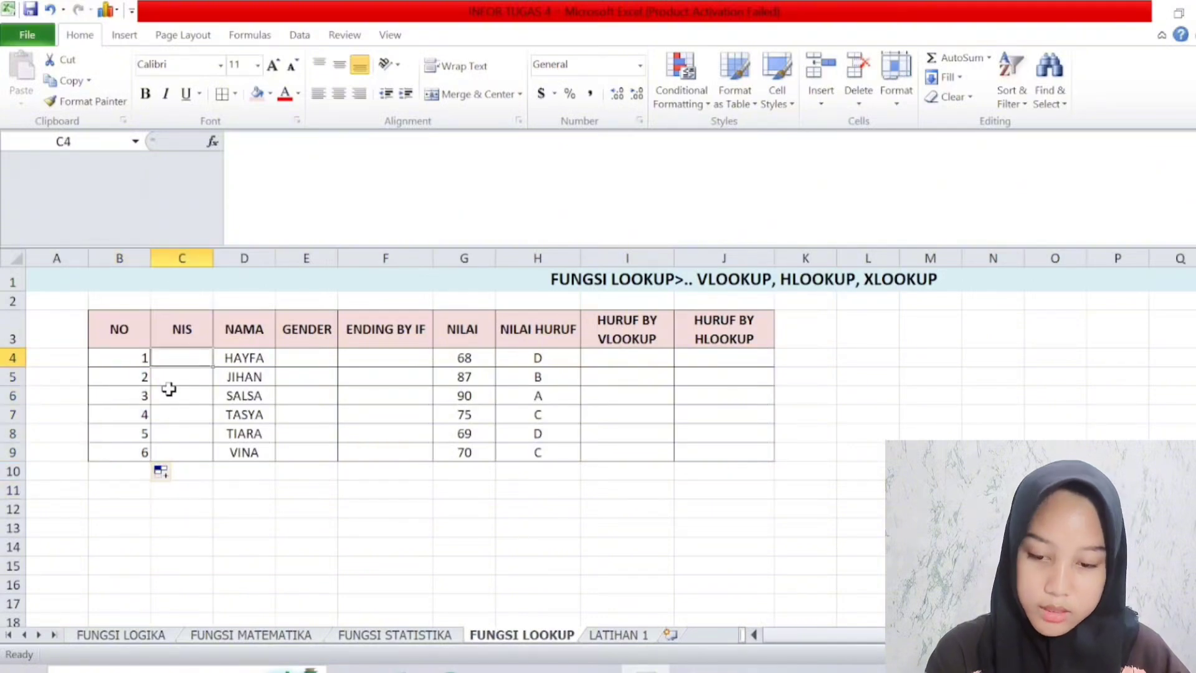
{"action": "type", "text": "111"}
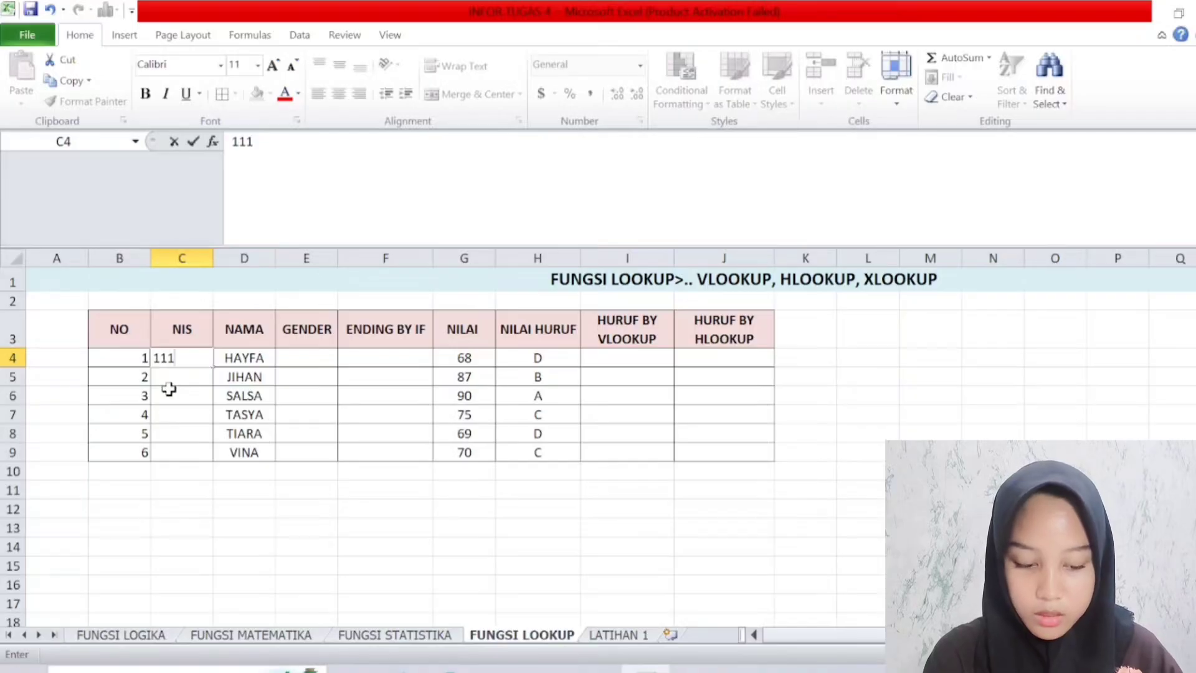
{"action": "key", "text": "Return"}
{"action": "type", "text": "112"}
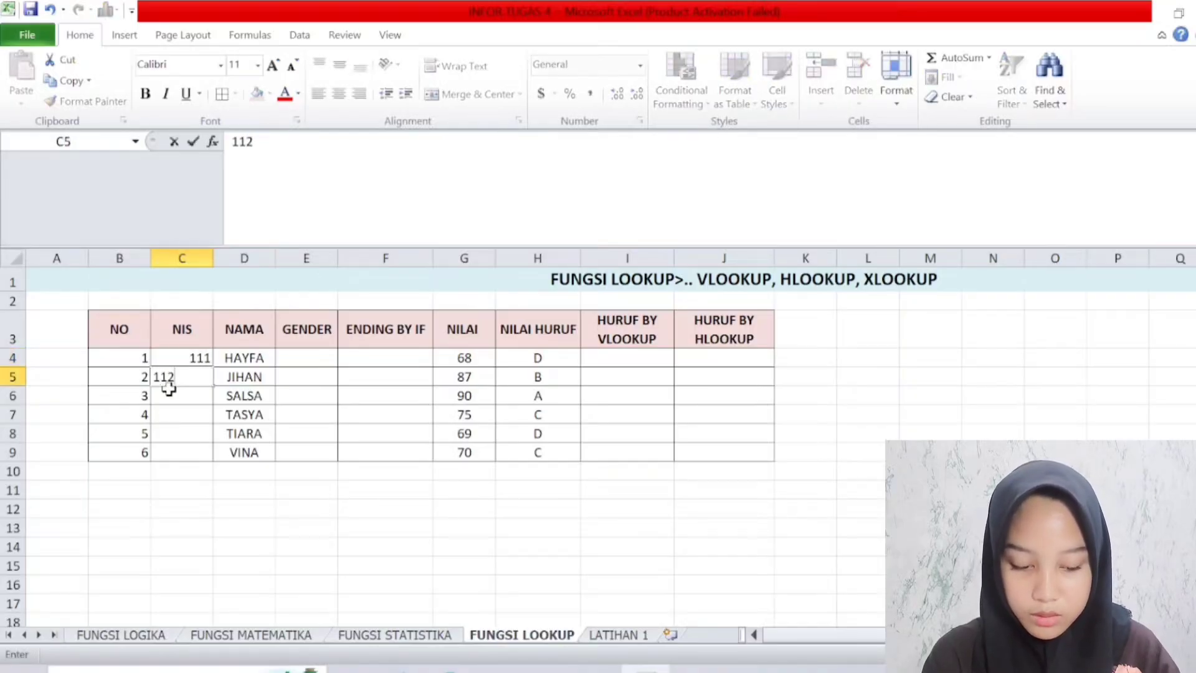
{"action": "key", "text": "Return"}
{"action": "type", "text": "113"}
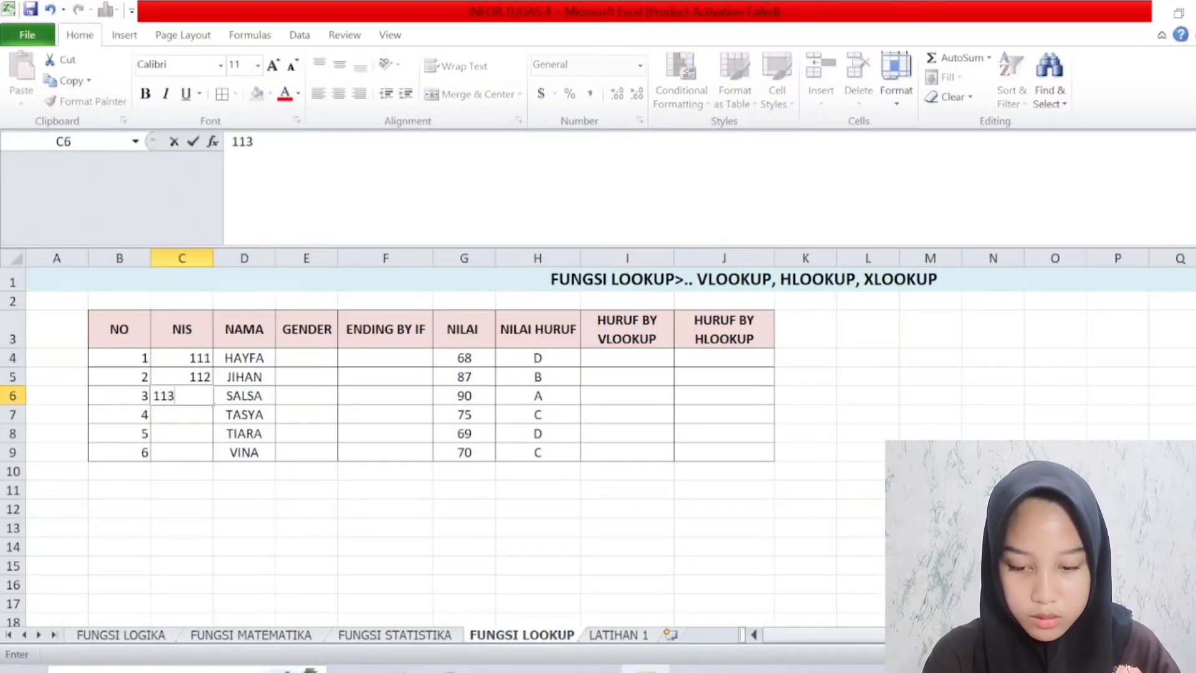
{"action": "key", "text": "Return"}
{"action": "type", "text": "114"}
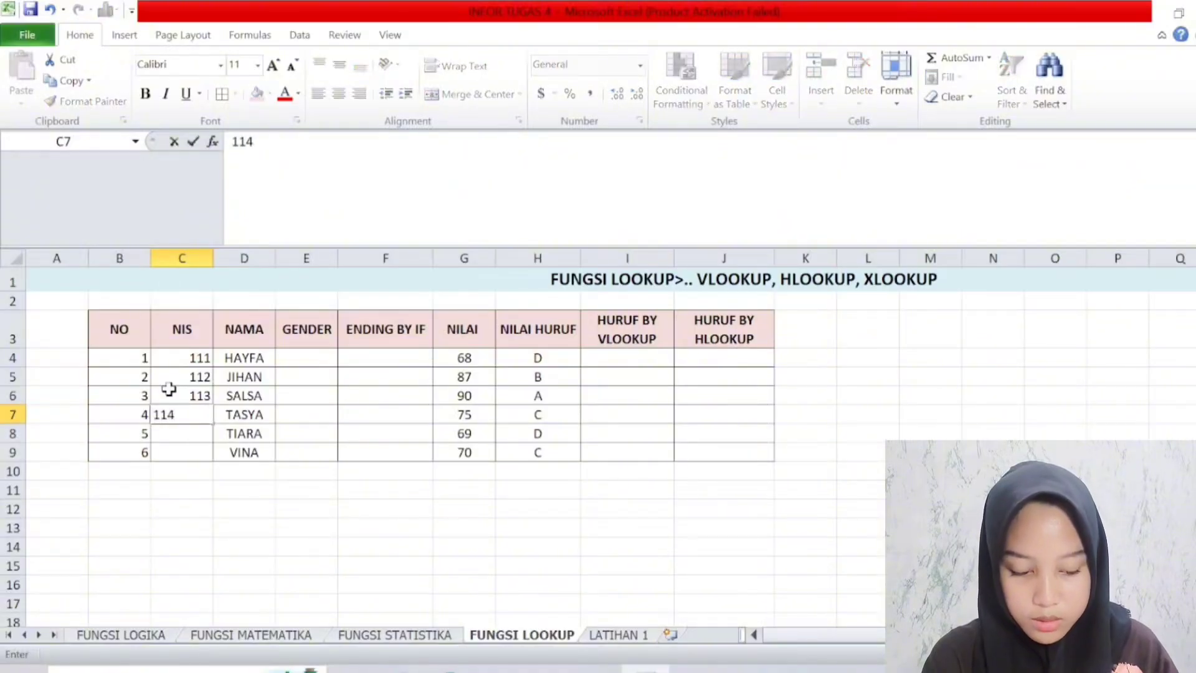
{"action": "key", "text": "Return"}
{"action": "type", "text": "115"}
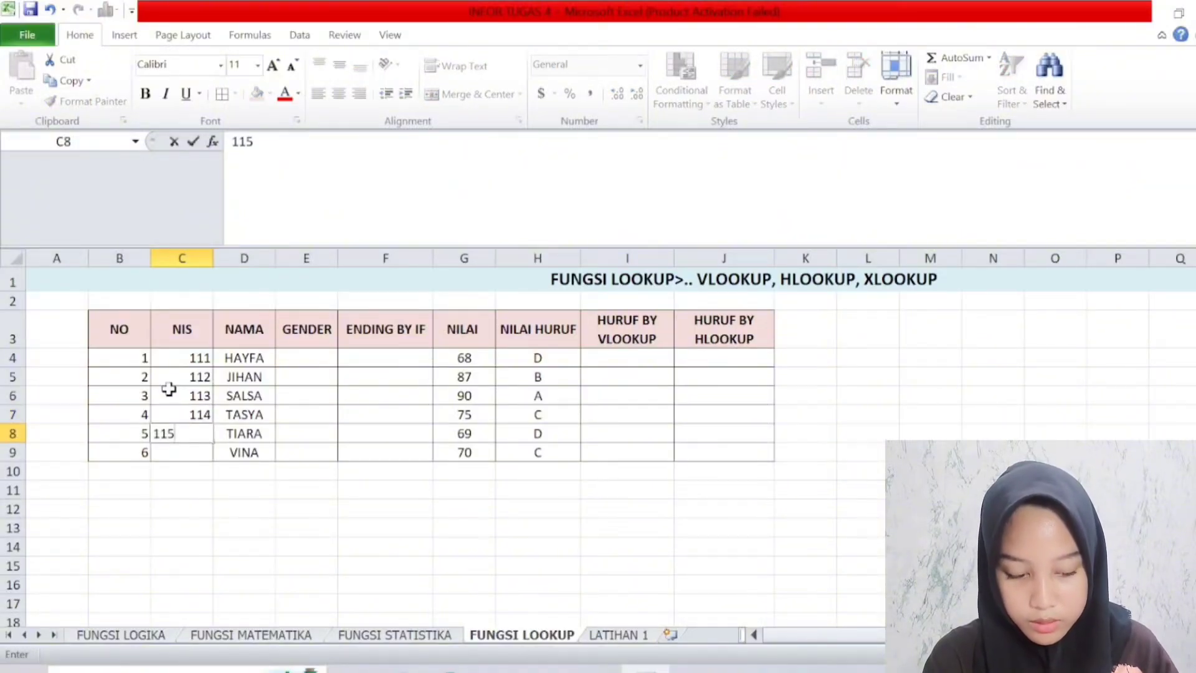
{"action": "key", "text": "Return"}
{"action": "type", "text": "116"}
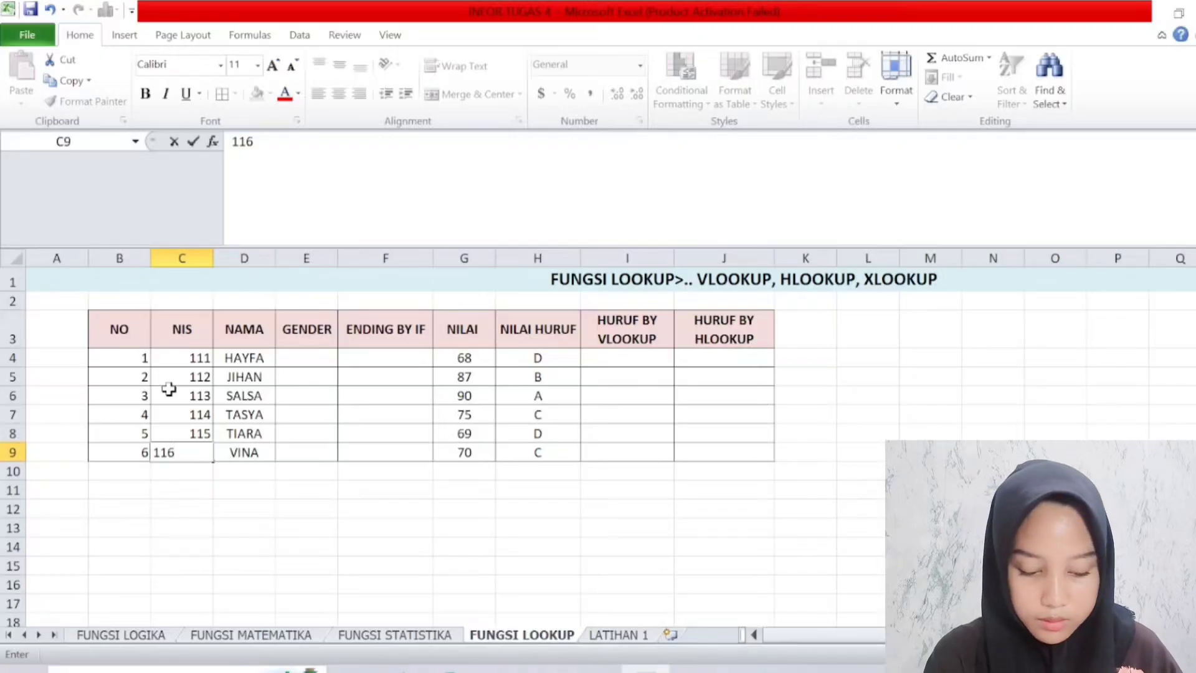
{"action": "left_click", "coordinate": [252, 512]}
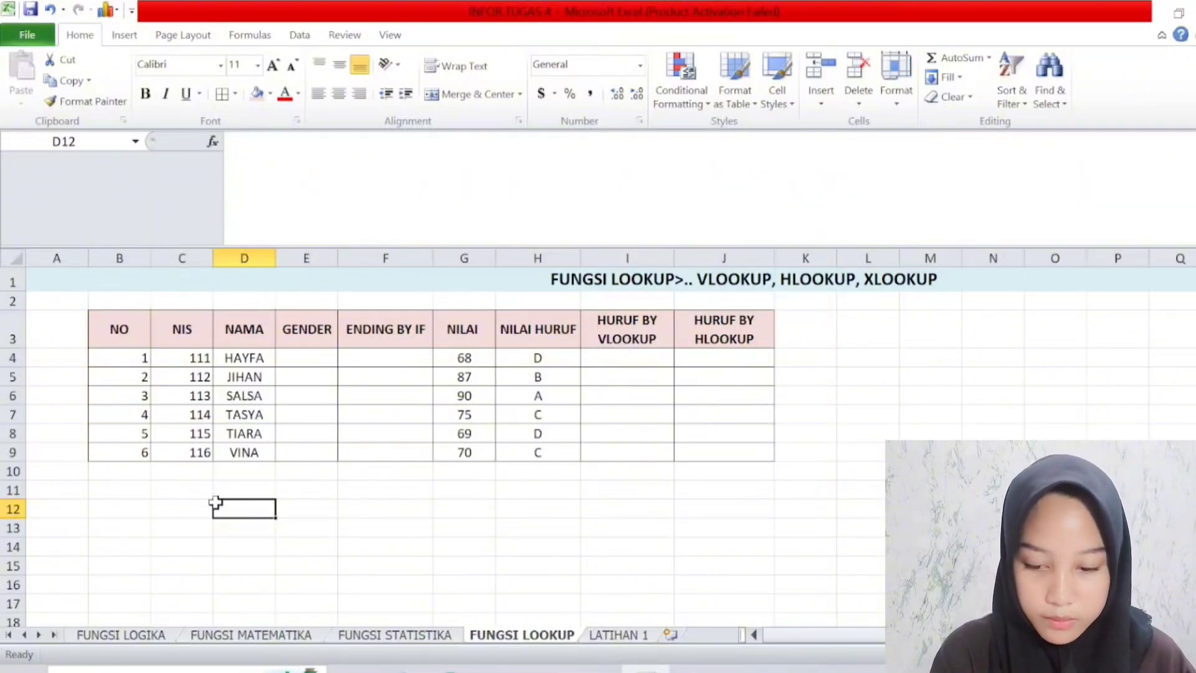
Add the row labels GENDER in B11 and ENDING in B12 below the student table.
{"action": "left_click", "coordinate": [137, 489]}
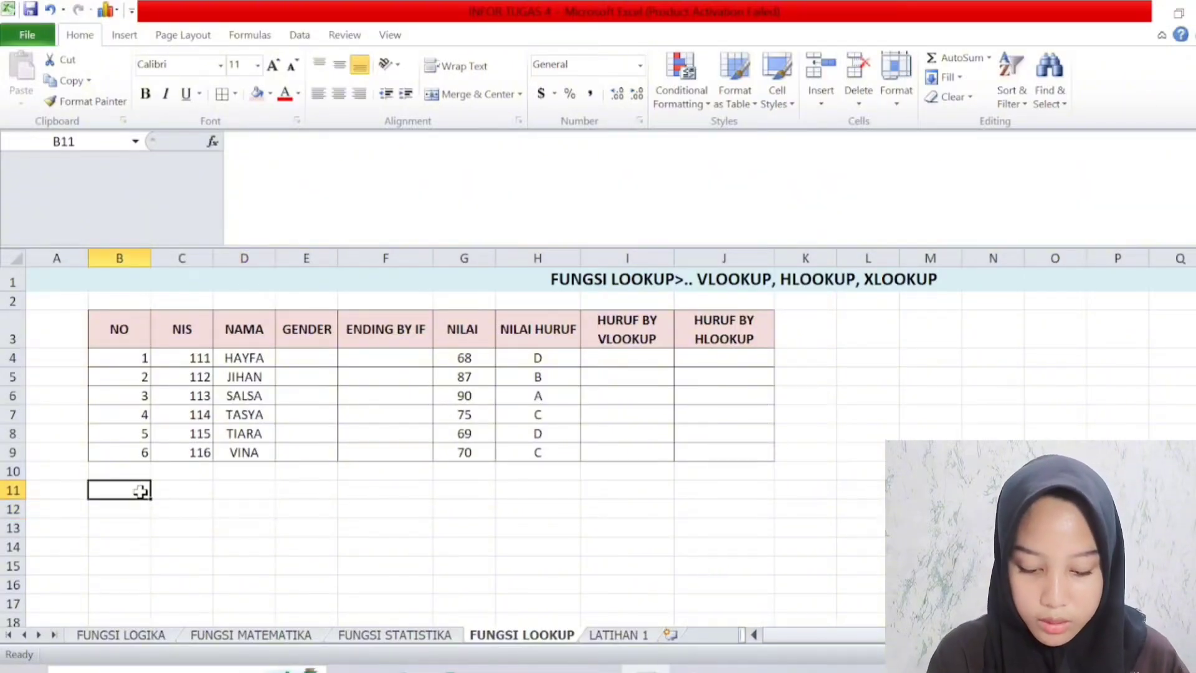
{"action": "type", "text": "GENDER"}
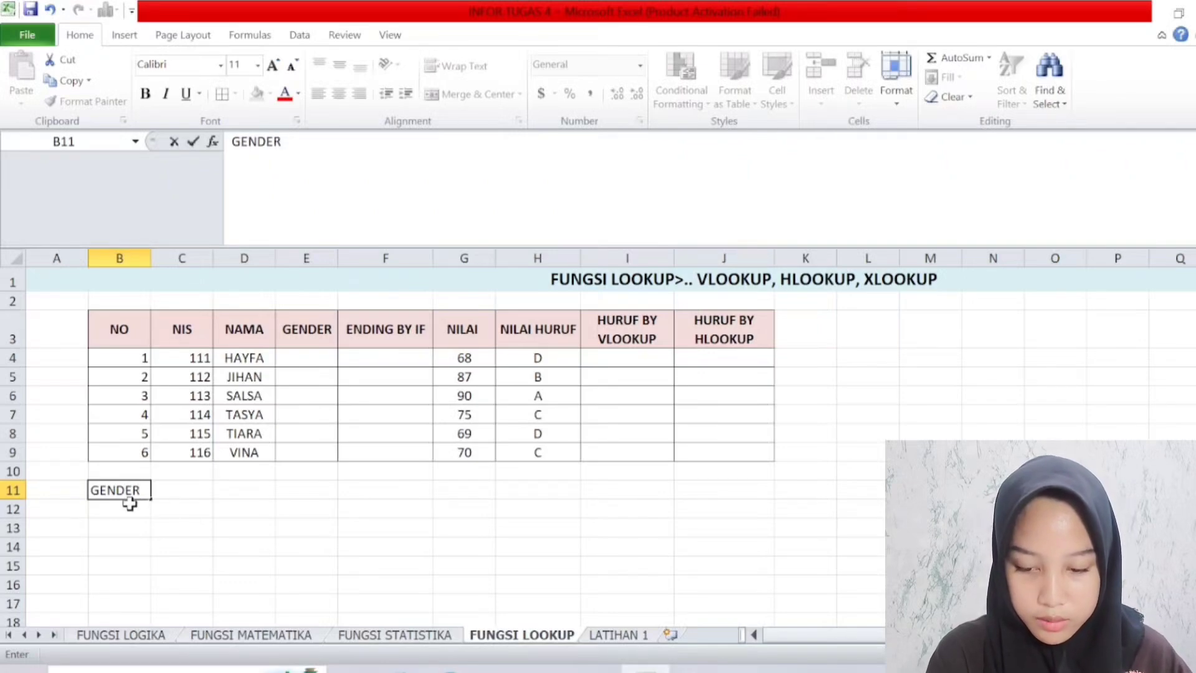
{"action": "left_click", "coordinate": [129, 505]}
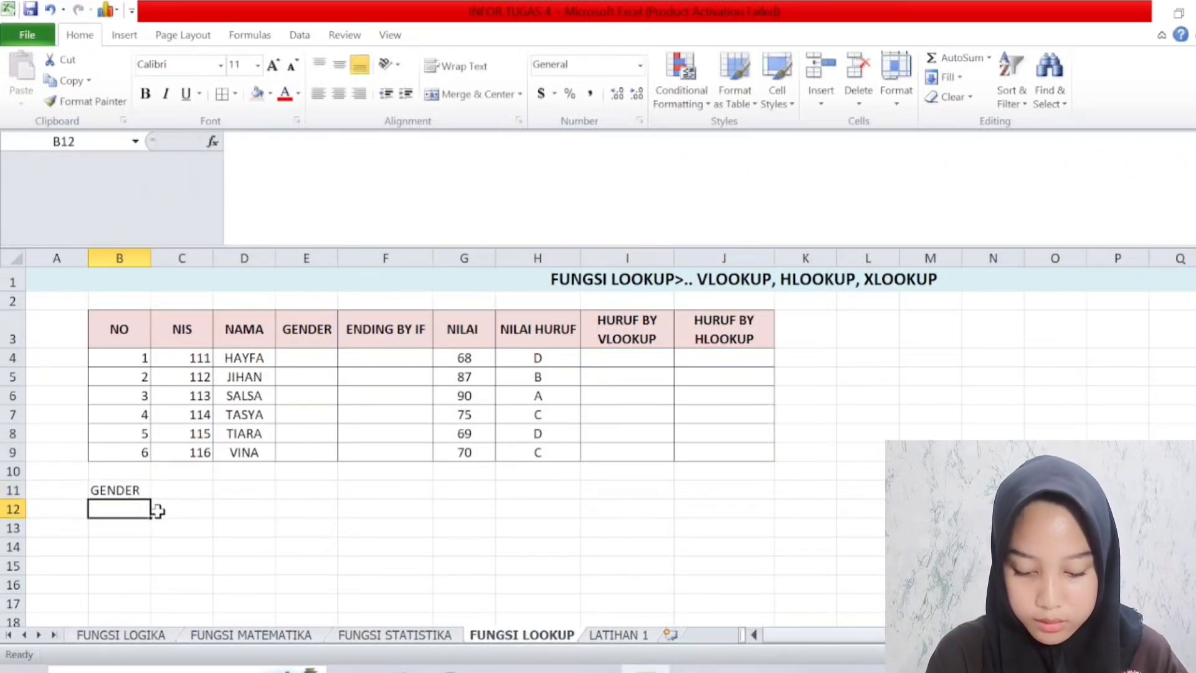
{"action": "type", "text": "ENDING"}
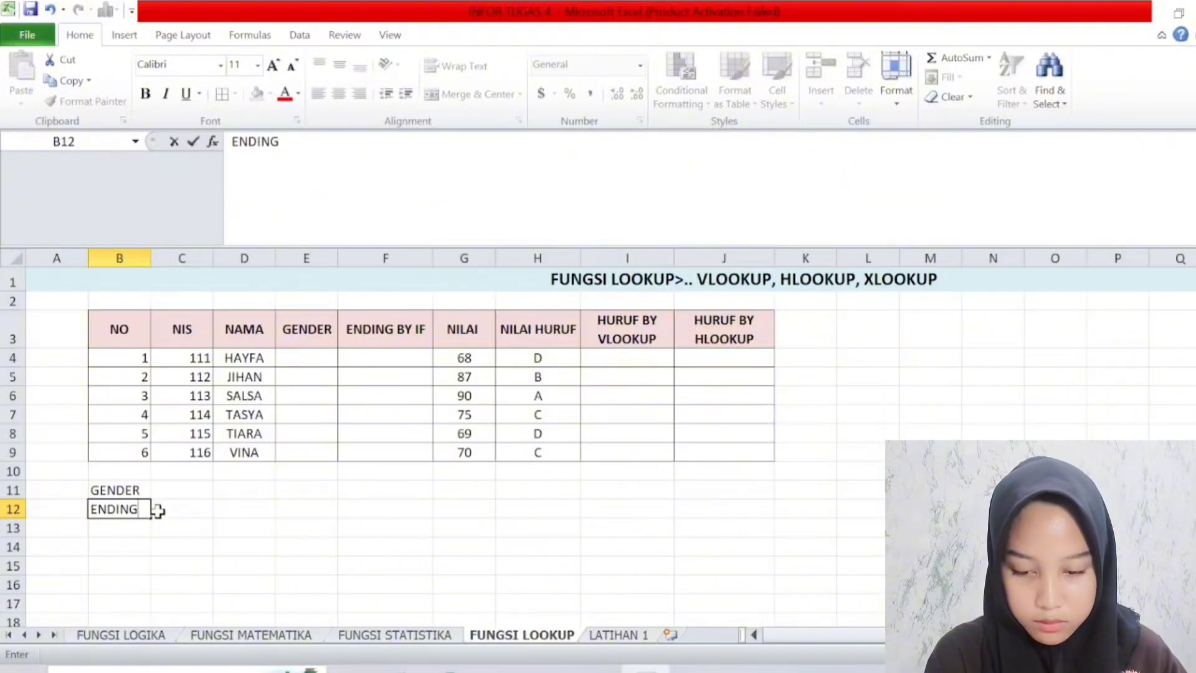
{"action": "left_click", "coordinate": [191, 489]}
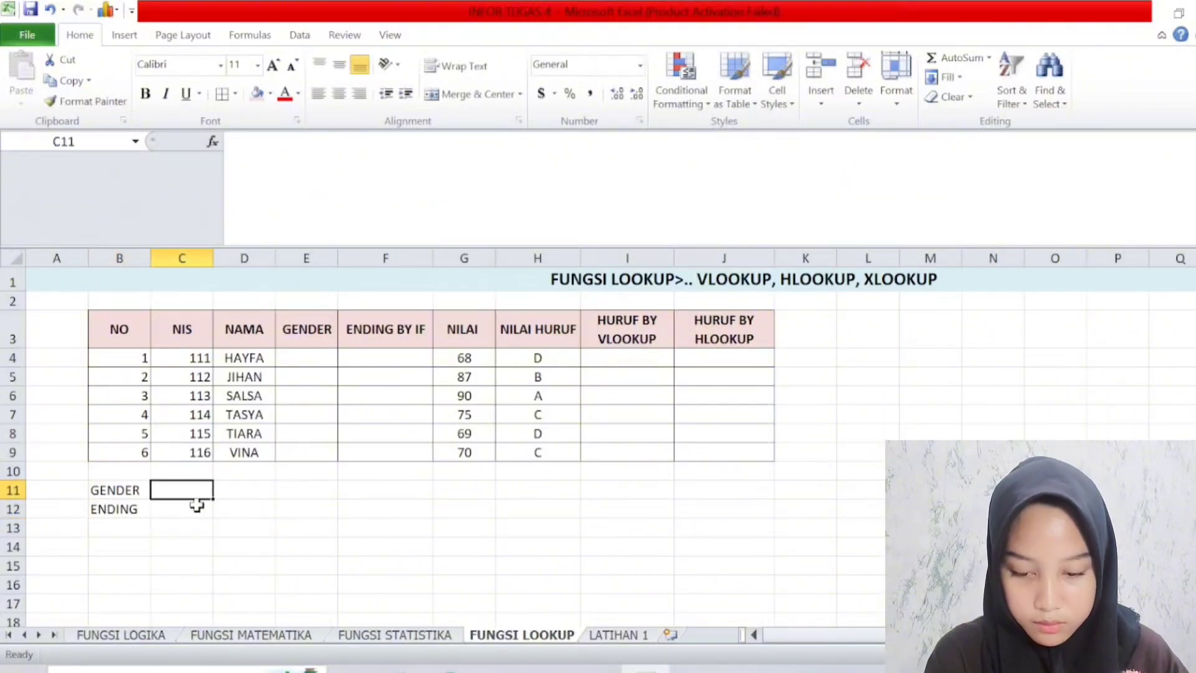
Fill the ENDING row with SURGA in C12, SURGA in D12 and NERAKA in E12.
{"action": "left_click", "coordinate": [198, 508]}
{"action": "type", "text": "SU"}
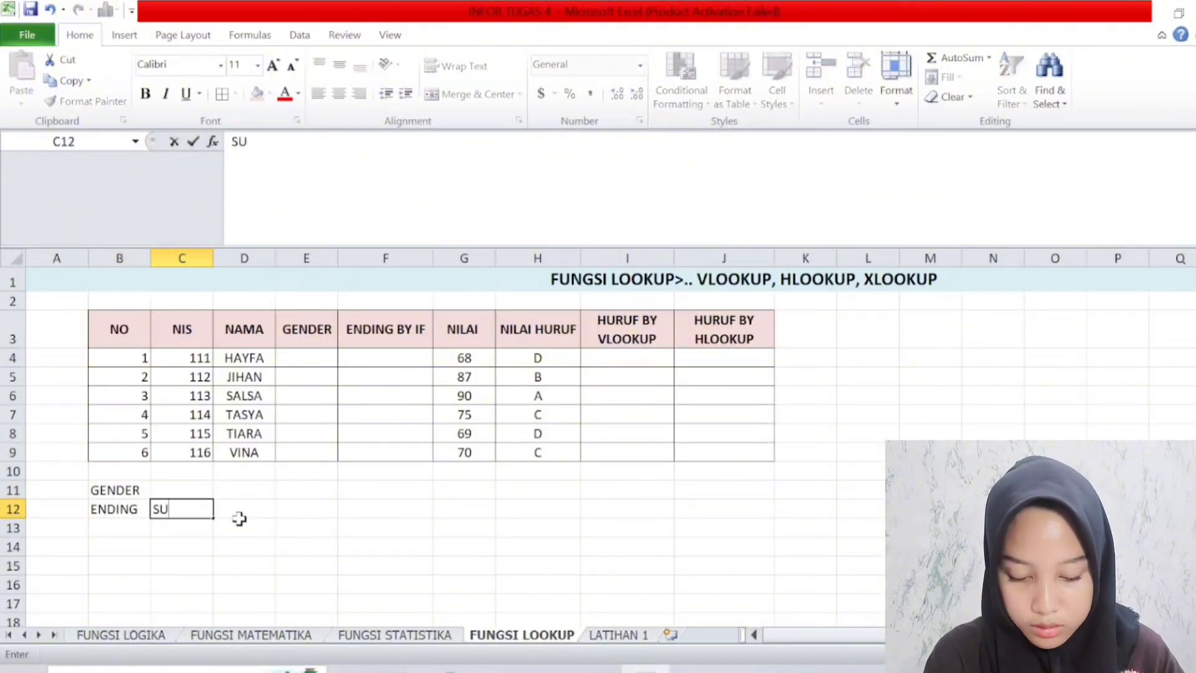
{"action": "type", "text": "RGA"}
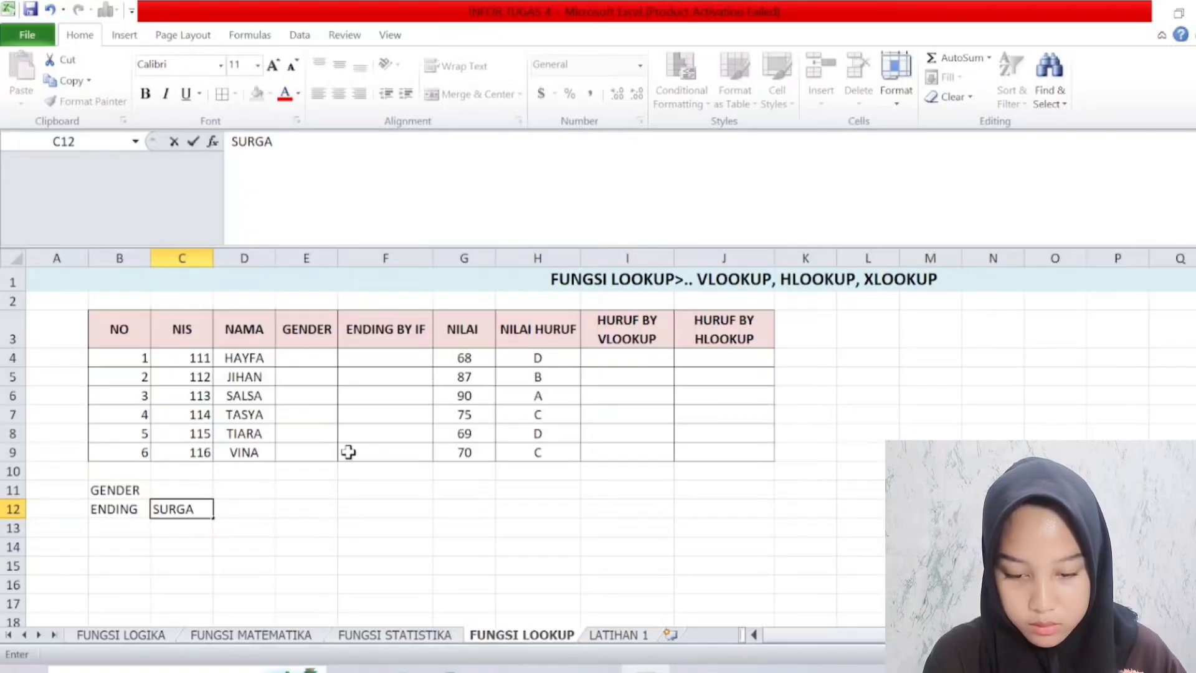
{"action": "left_click", "coordinate": [229, 510]}
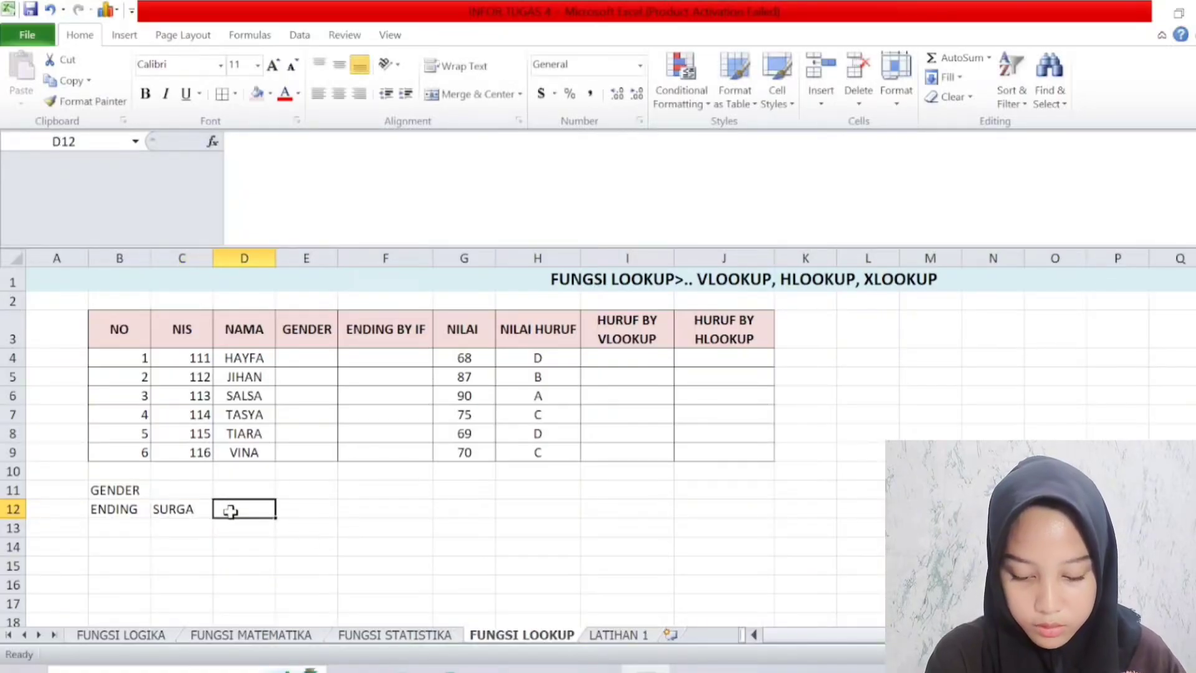
{"action": "type", "text": "SURG"}
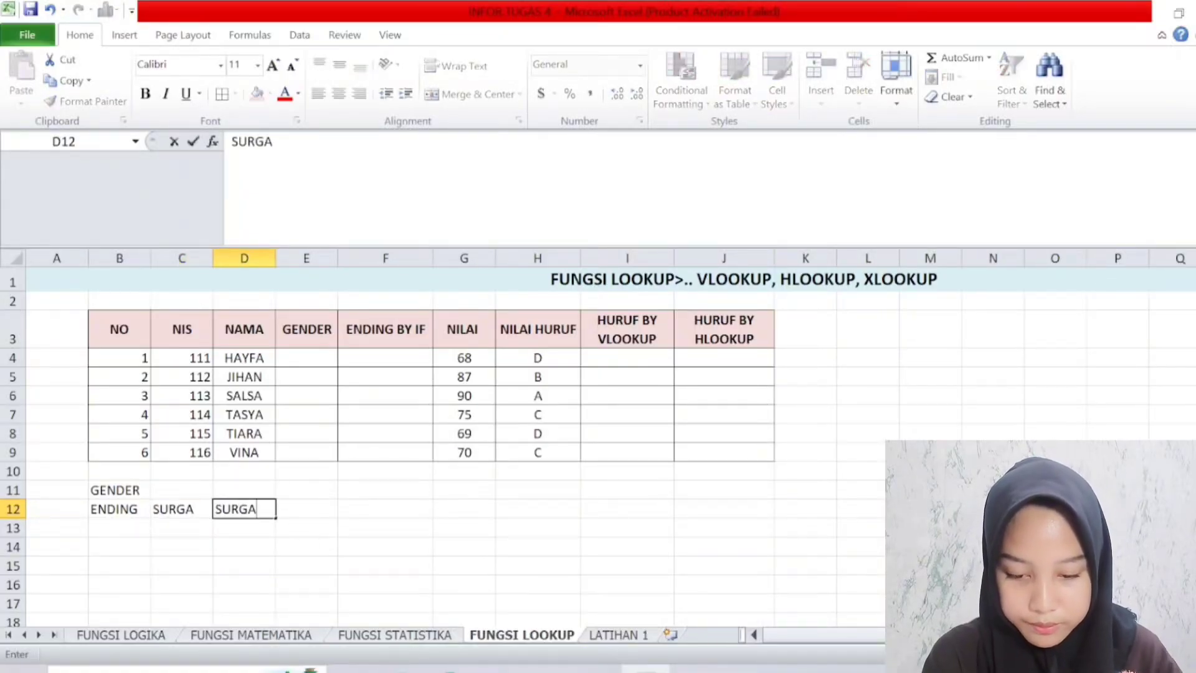
{"action": "type", "text": "A"}
{"action": "left_click", "coordinate": [314, 518]}
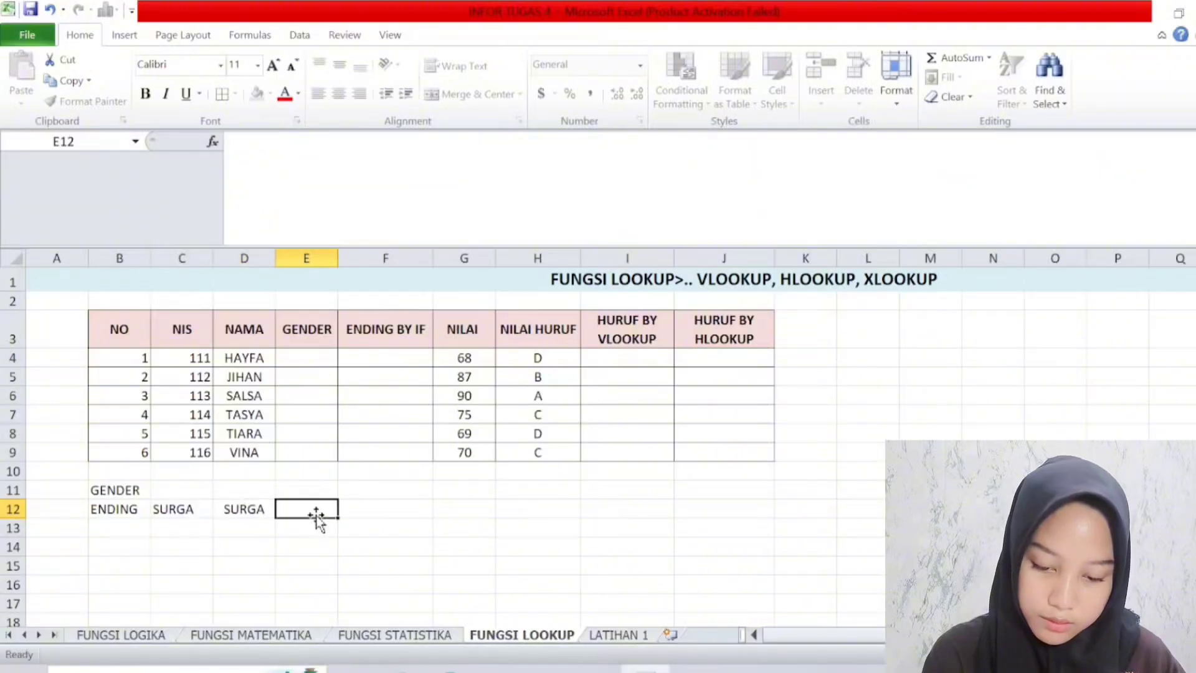
{"action": "type", "text": "NERA"}
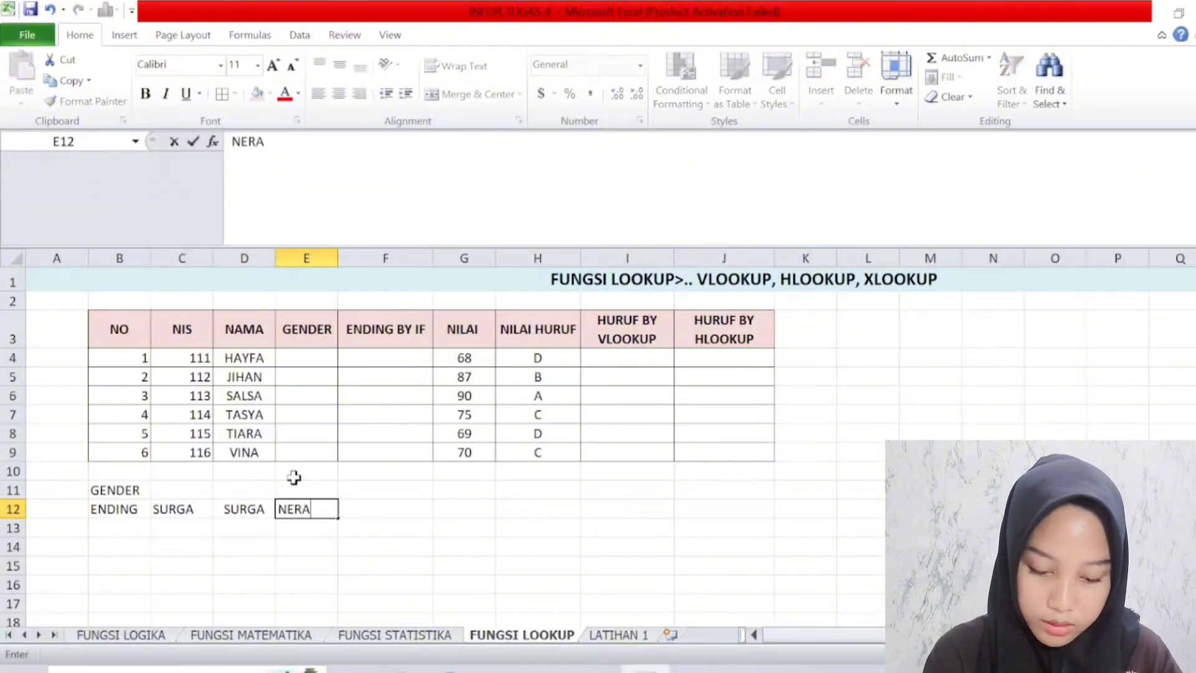
{"action": "type", "text": "KA"}
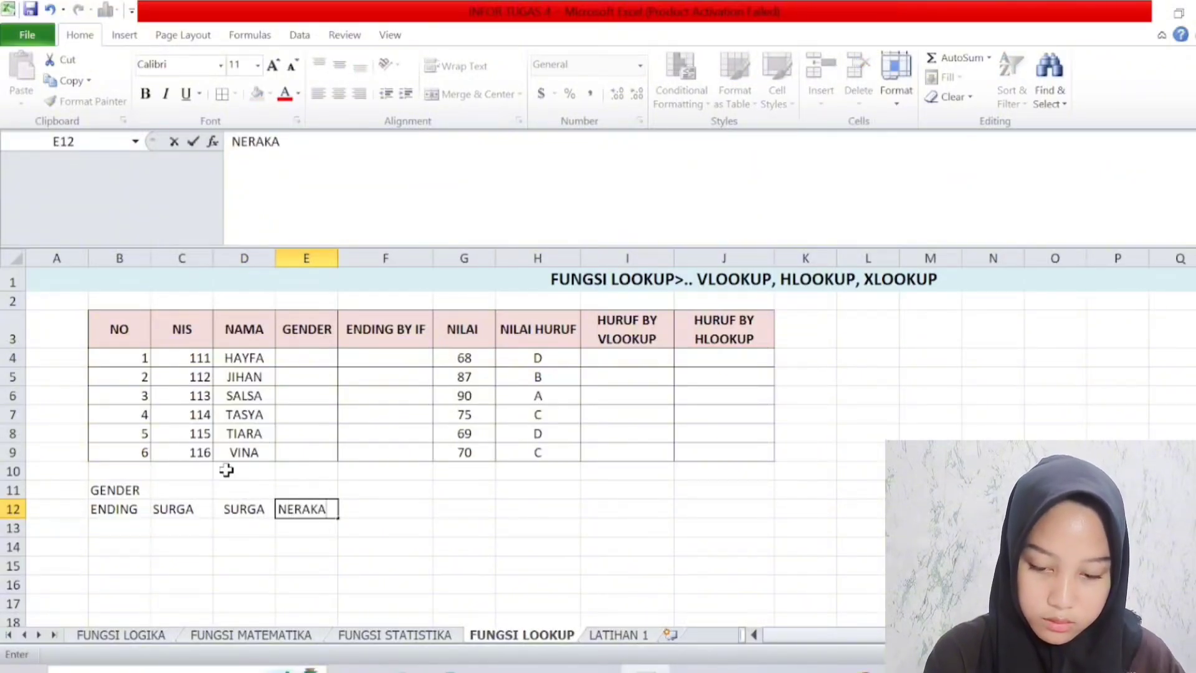
Enter COWOK as the first value of the GENDER row in C11.
{"action": "left_click", "coordinate": [167, 491]}
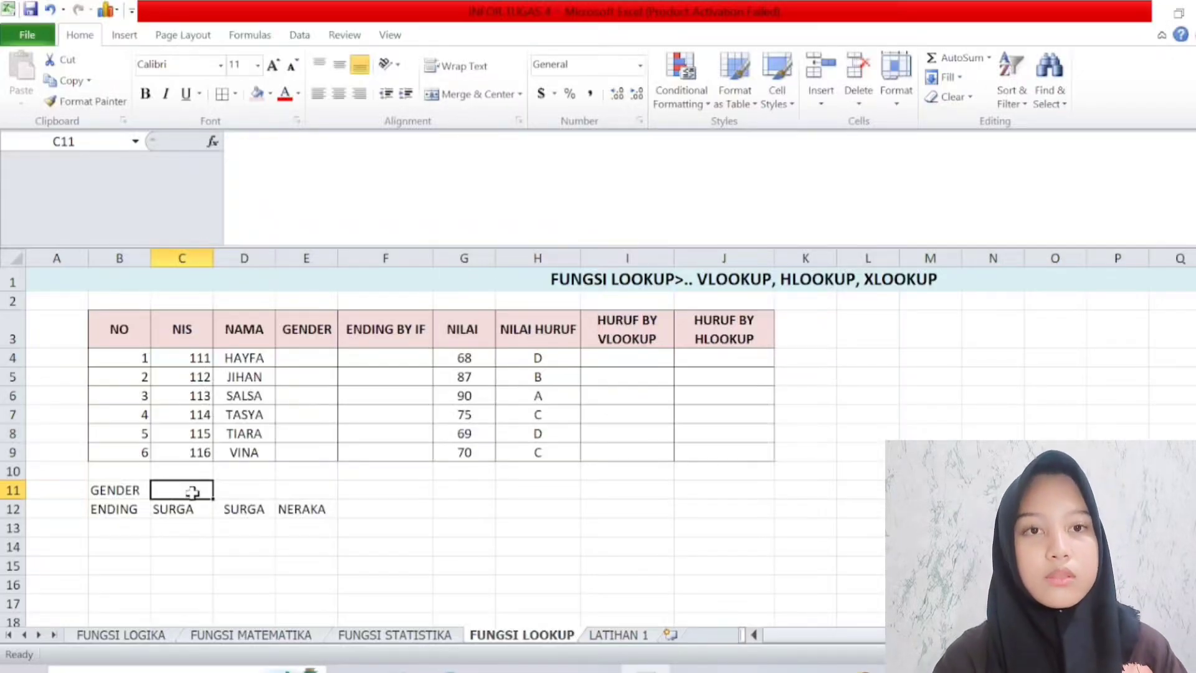
{"action": "type", "text": "CO"}
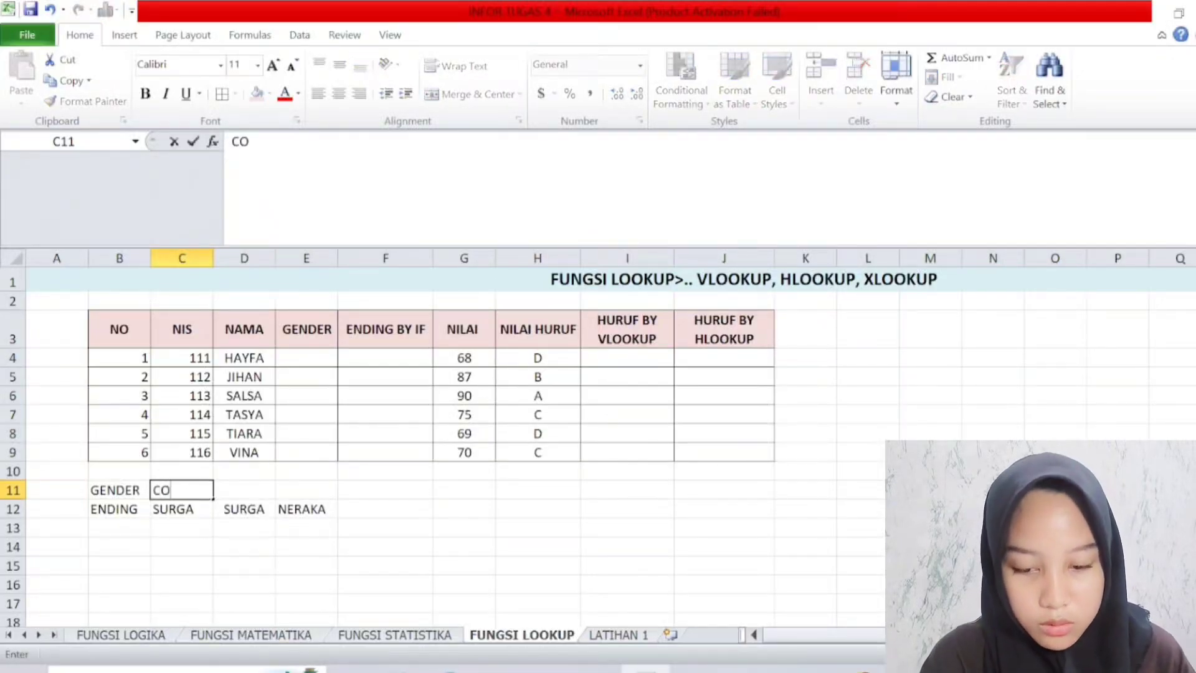
{"action": "type", "text": "W"}
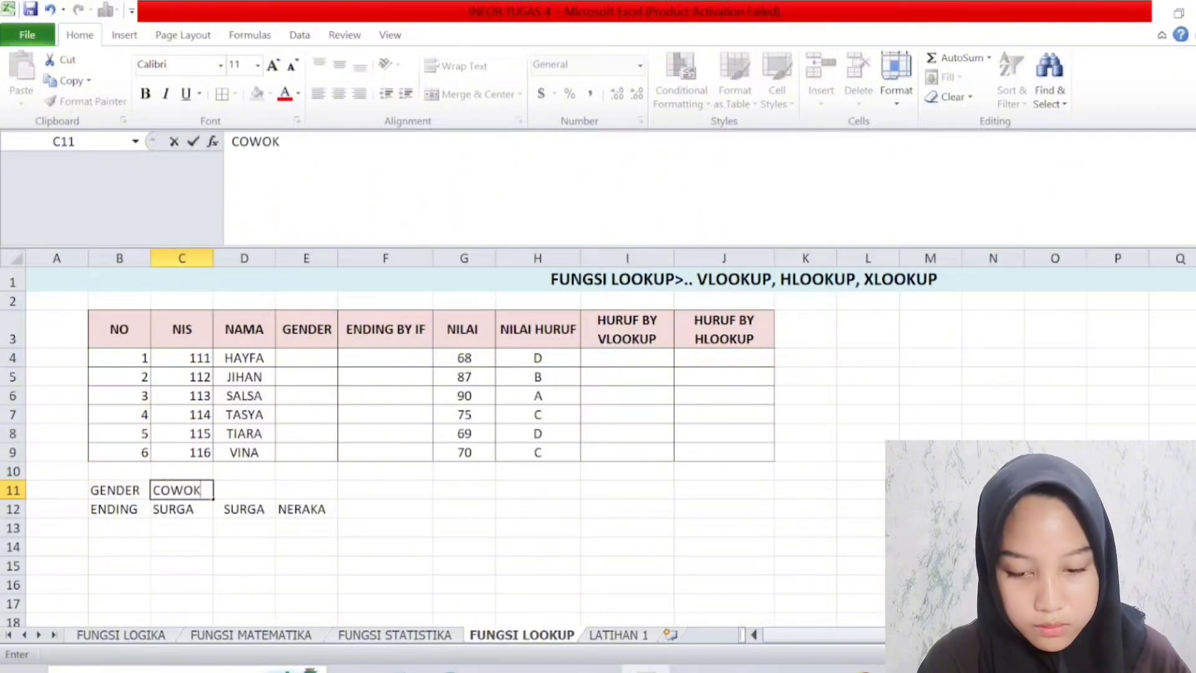
{"action": "type", "text": "OK"}
{"action": "left_click", "coordinate": [250, 490]}
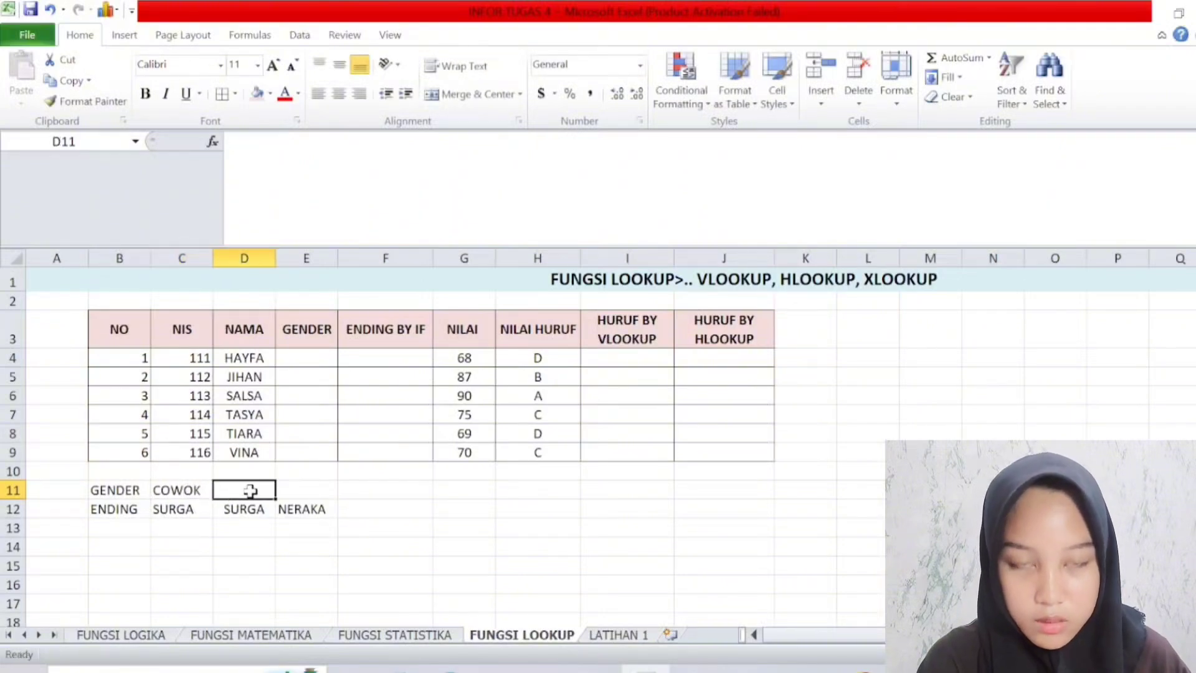
Complete the GENDER row of the helper table with CEWEK in D11 and BISEX in E11.
{"action": "type", "text": "CEWEK"}
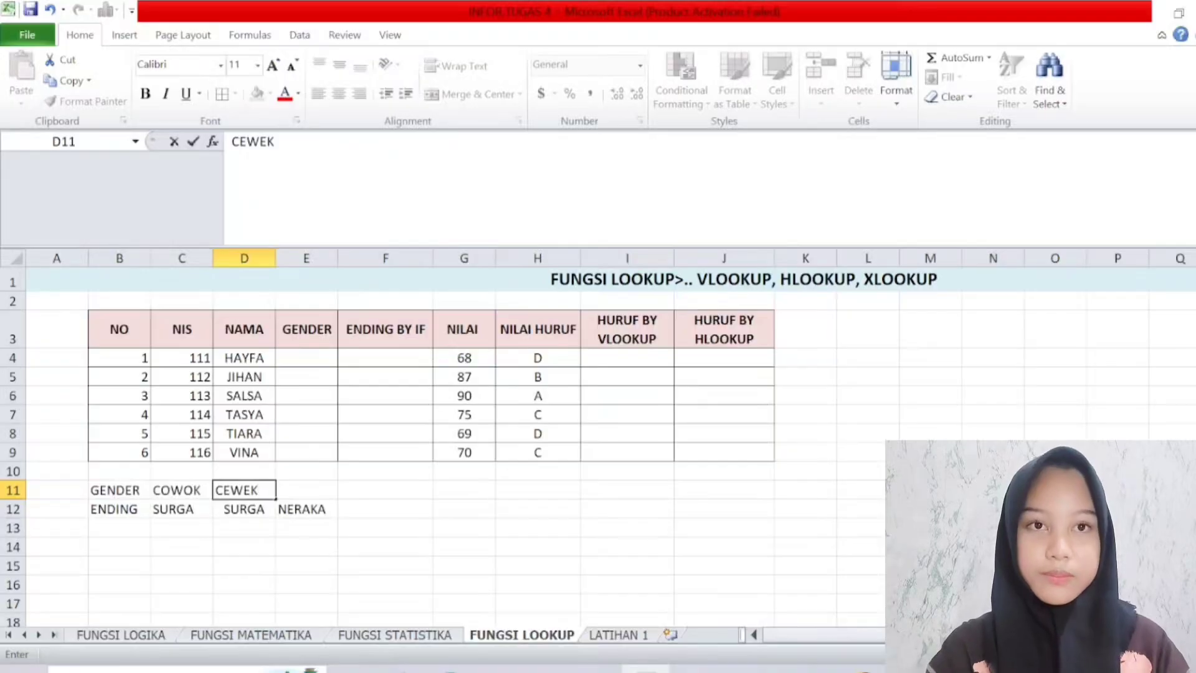
{"action": "left_click", "coordinate": [305, 495]}
{"action": "type", "text": "BISEX"}
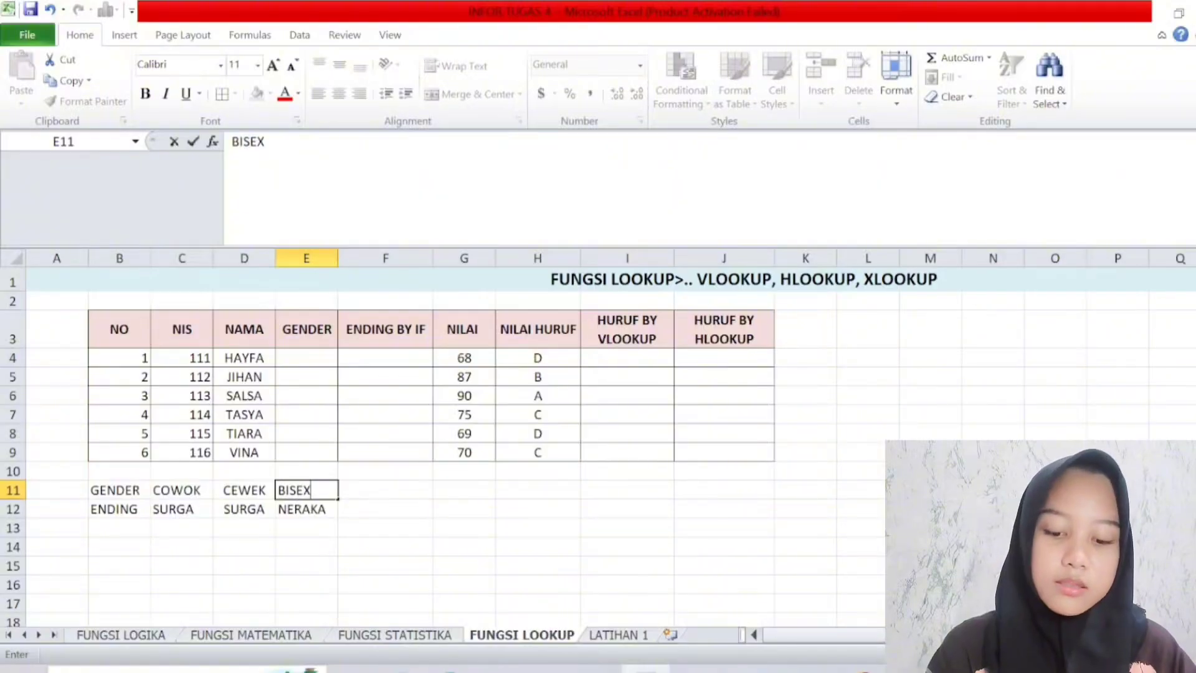
{"action": "left_click", "coordinate": [389, 533]}
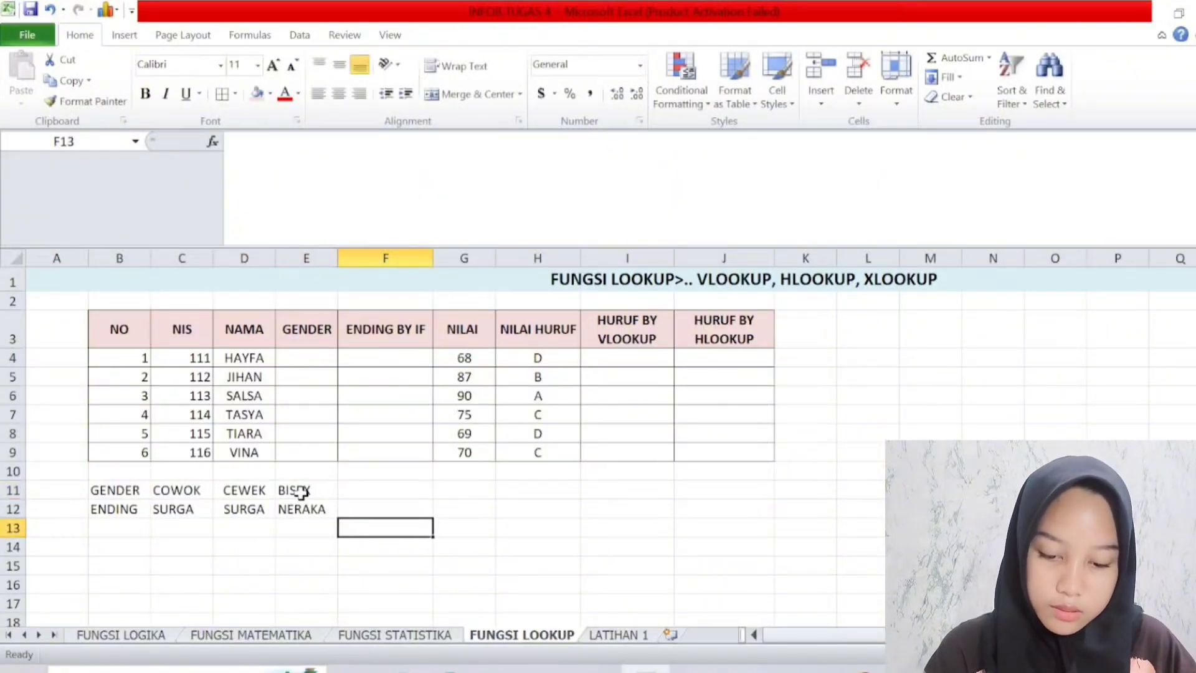
Apply all borders to the gender/ending helper table B11:E12.
{"action": "left_click", "coordinate": [121, 488]}
{"action": "left_click_drag", "start_coordinate": [121, 488], "coordinate": [317, 506]}
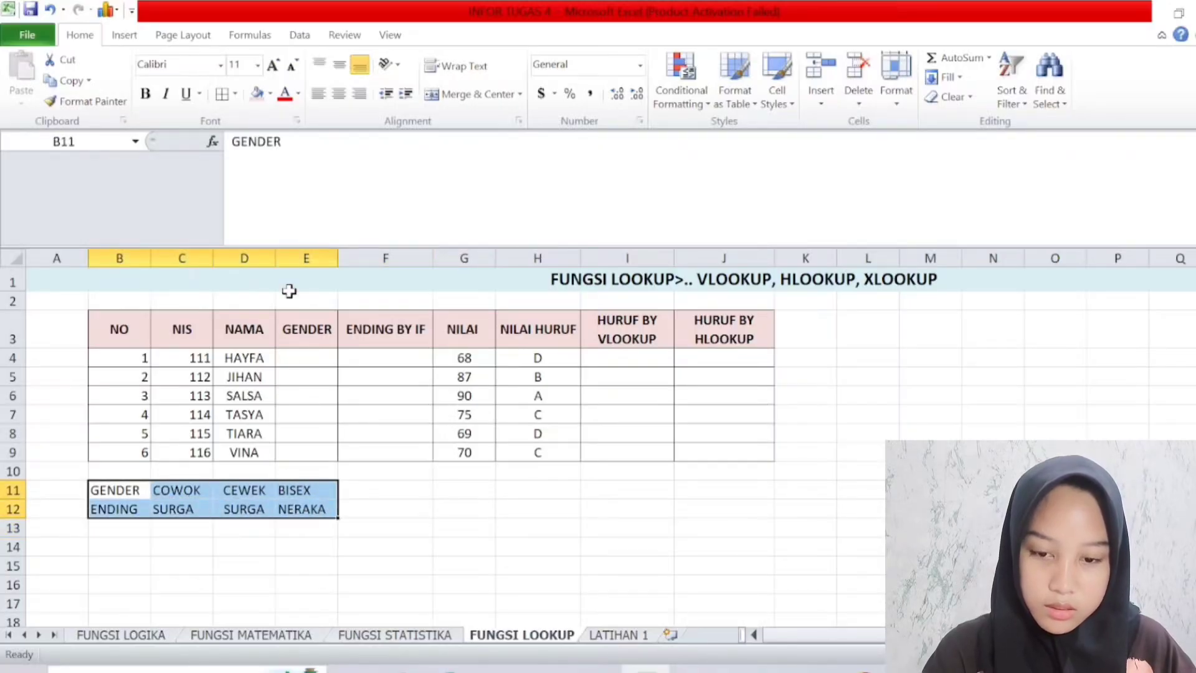
{"action": "left_click", "coordinate": [229, 97]}
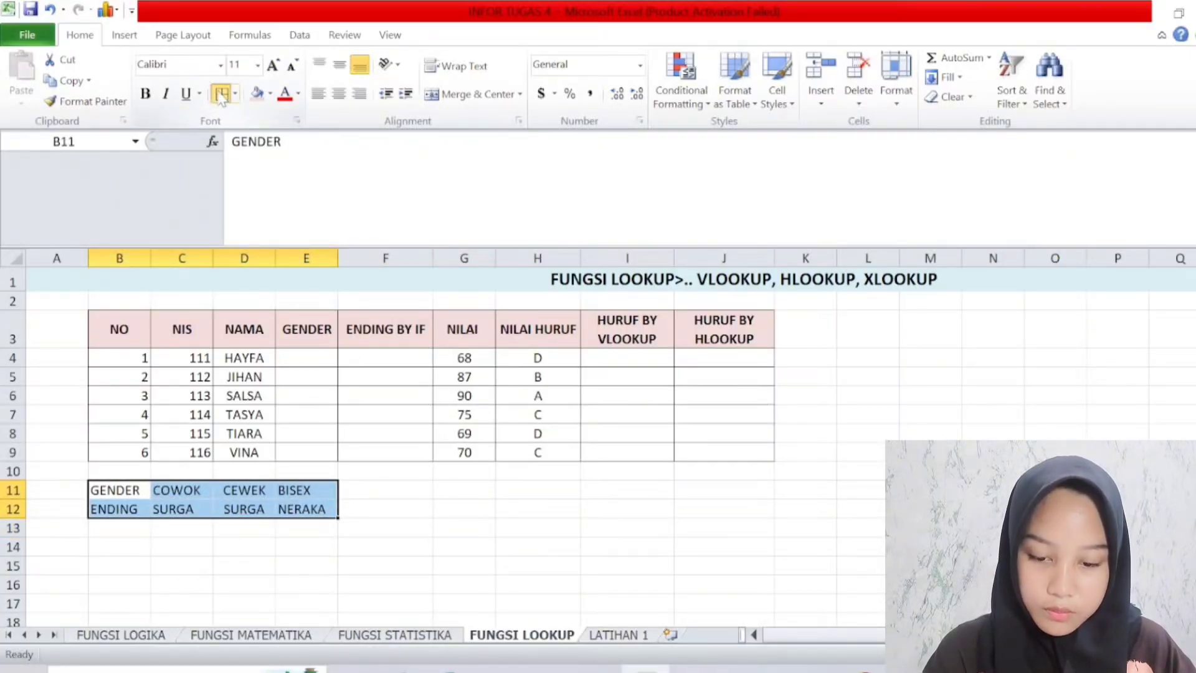
{"action": "left_click", "coordinate": [171, 569]}
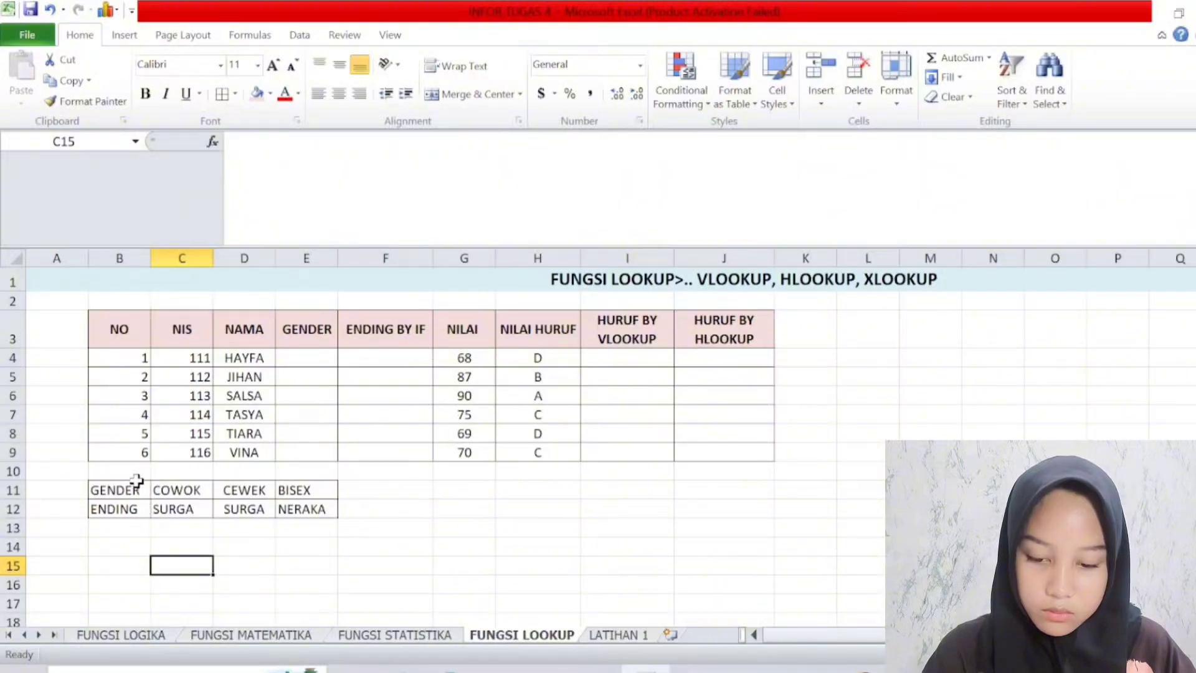
Fill the GENDER and ENDING label cells B11:B12 with a medium purple theme colour.
{"action": "left_click_drag", "start_coordinate": [135, 485], "coordinate": [136, 510]}
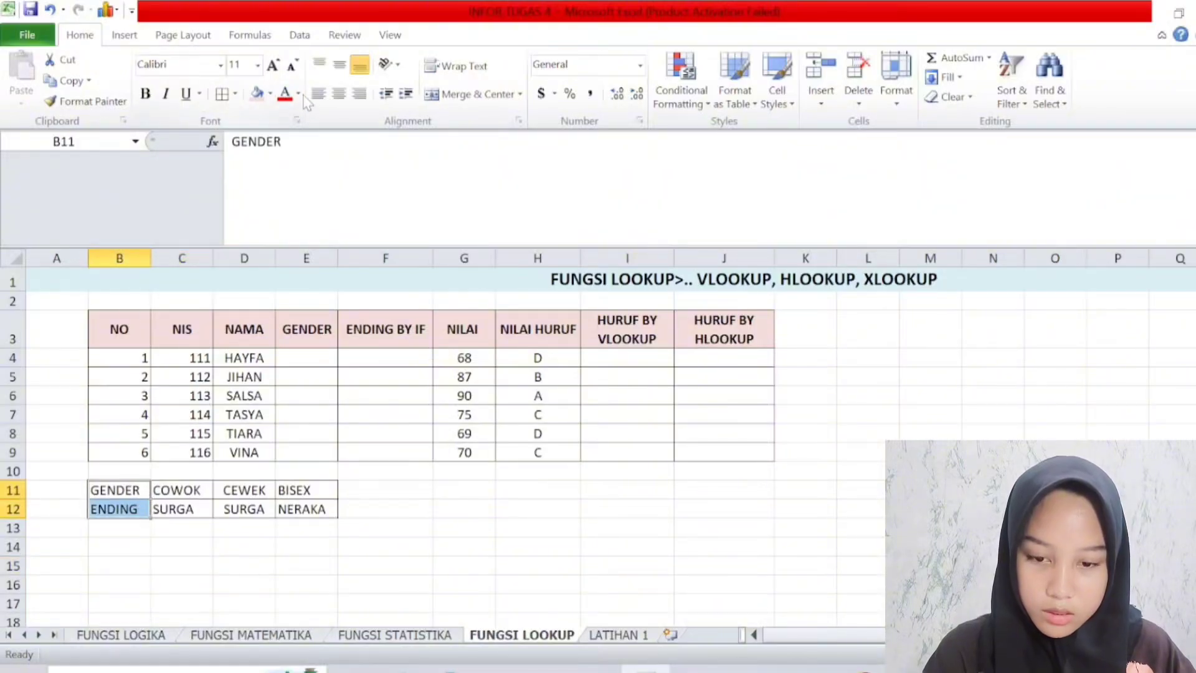
{"action": "left_click", "coordinate": [270, 94]}
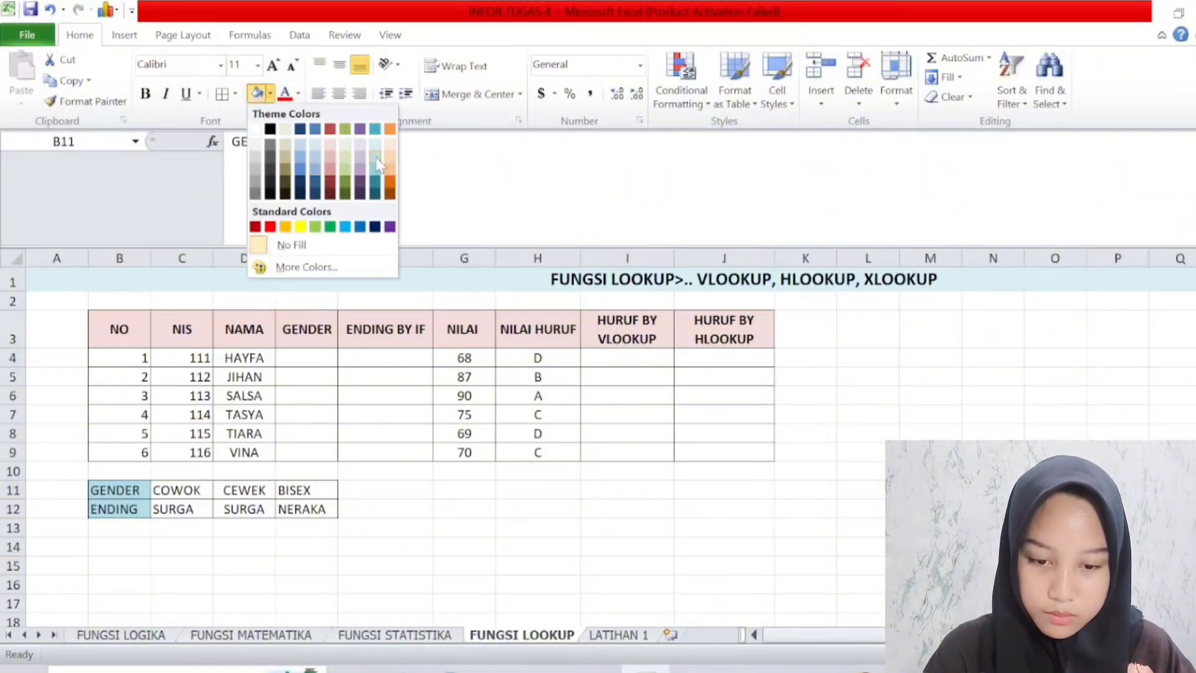
{"action": "left_click", "coordinate": [360, 172]}
{"action": "left_click", "coordinate": [172, 565]}
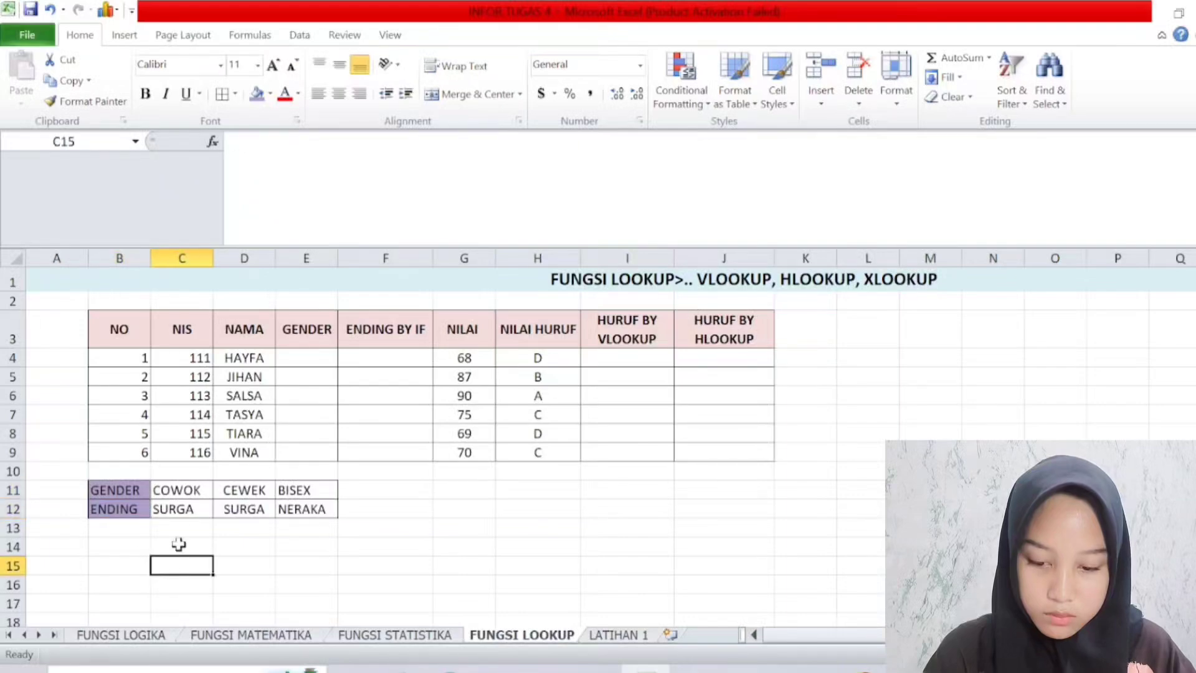
Fill the helper table's value cells C11:E12 with a light purple shade.
{"action": "left_click_drag", "start_coordinate": [176, 492], "coordinate": [293, 508]}
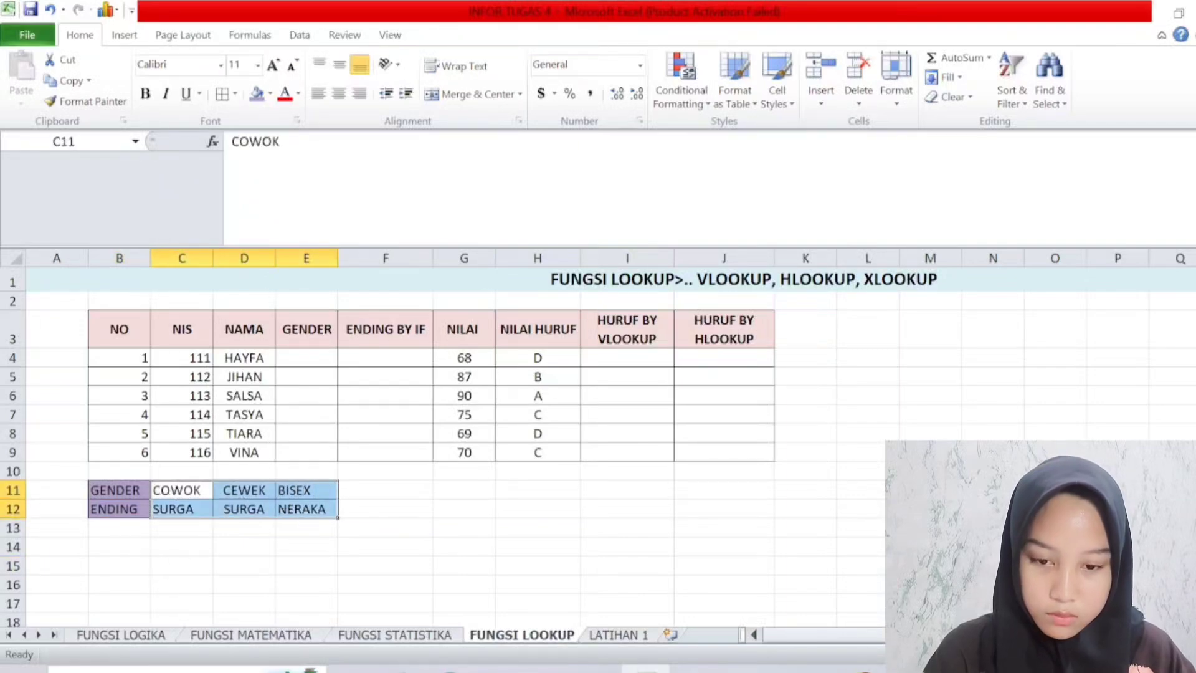
{"action": "left_click", "coordinate": [257, 93]}
{"action": "left_click", "coordinate": [271, 93]}
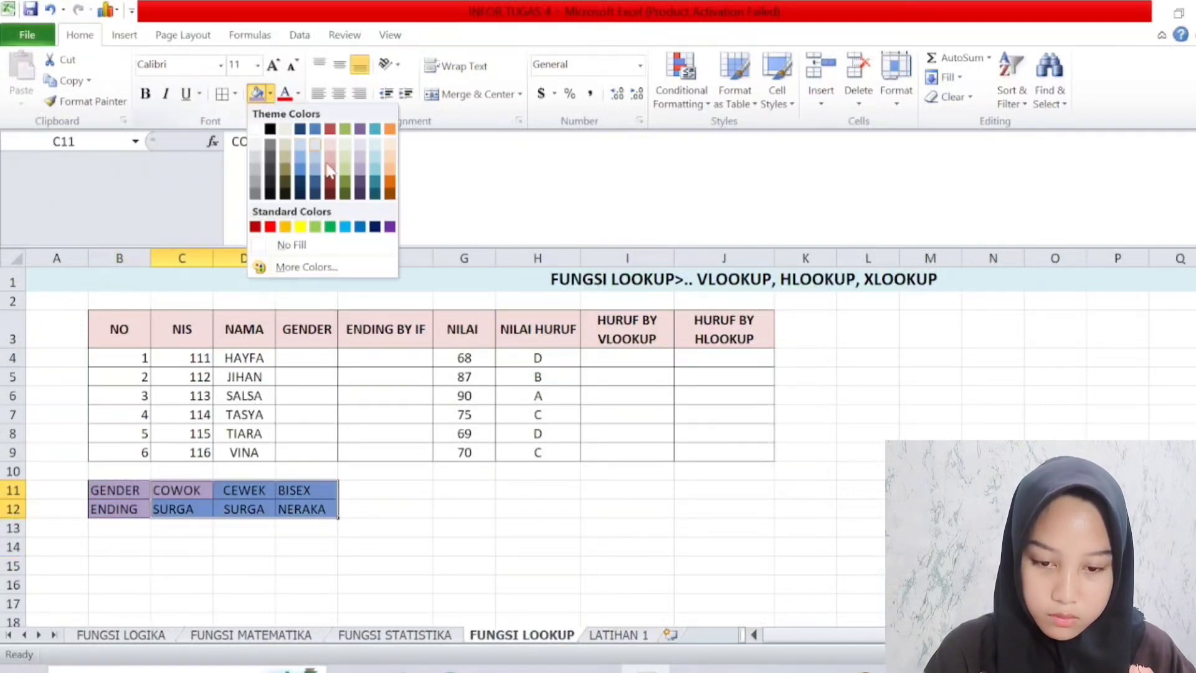
{"action": "left_click", "coordinate": [374, 157]}
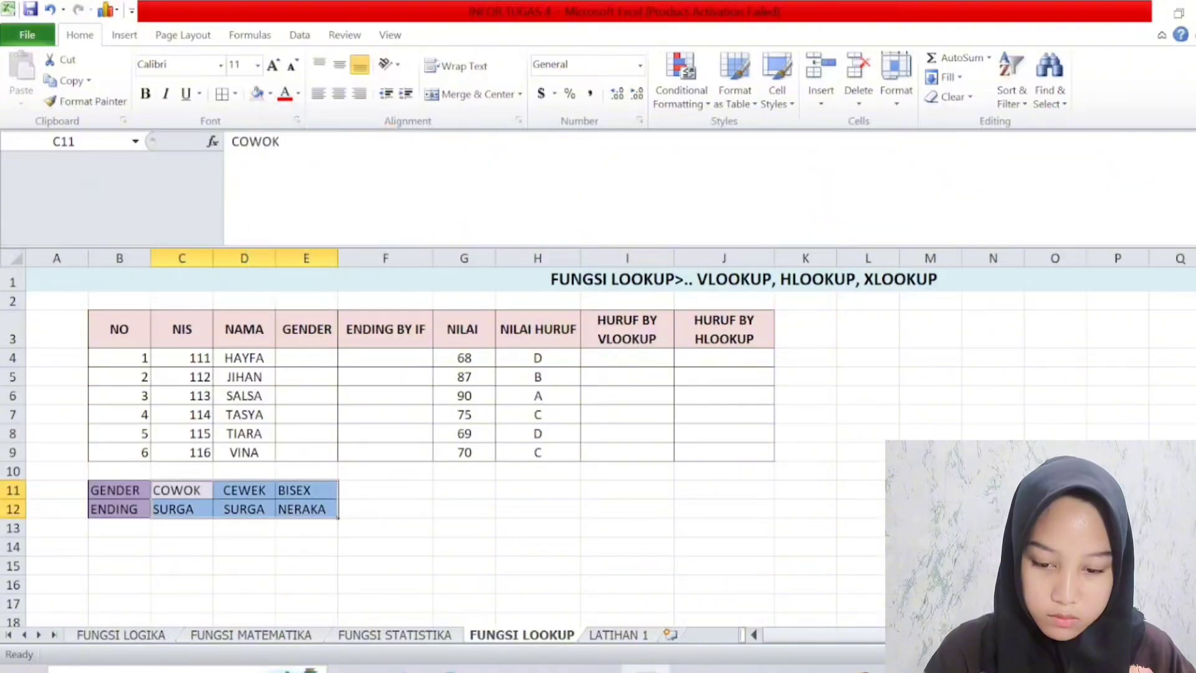
{"action": "left_click", "coordinate": [283, 588]}
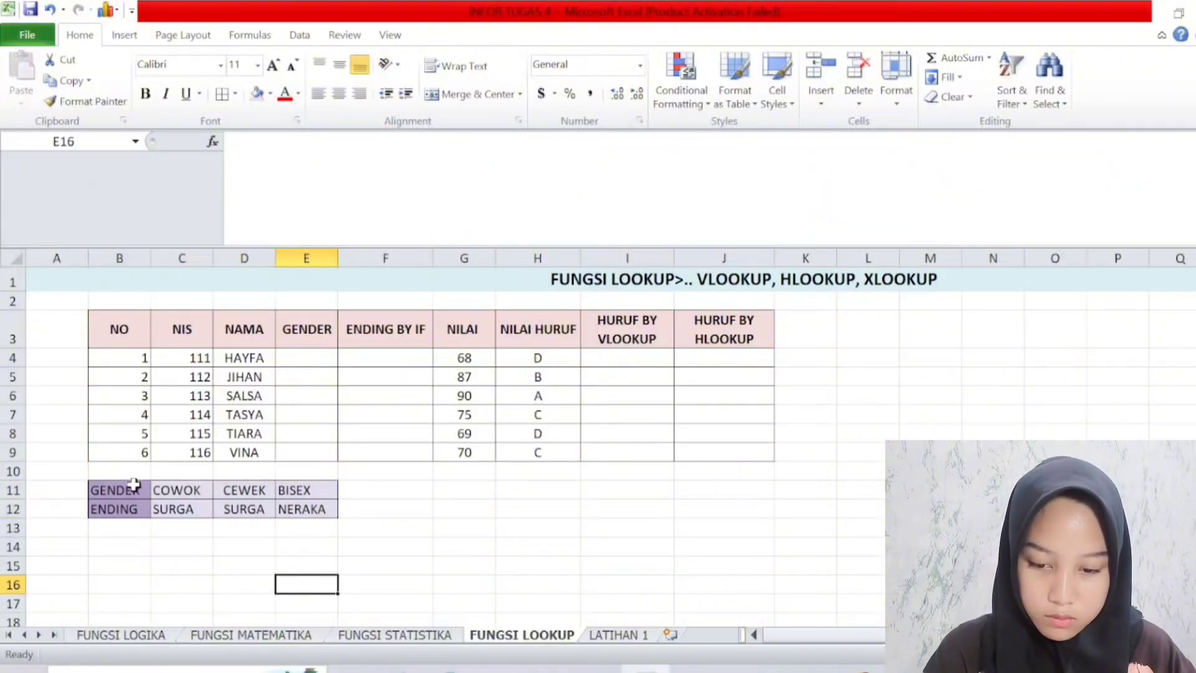
Make the GENDER and ENDING labels in B11:B12 bold.
{"action": "left_click_drag", "start_coordinate": [132, 489], "coordinate": [134, 515]}
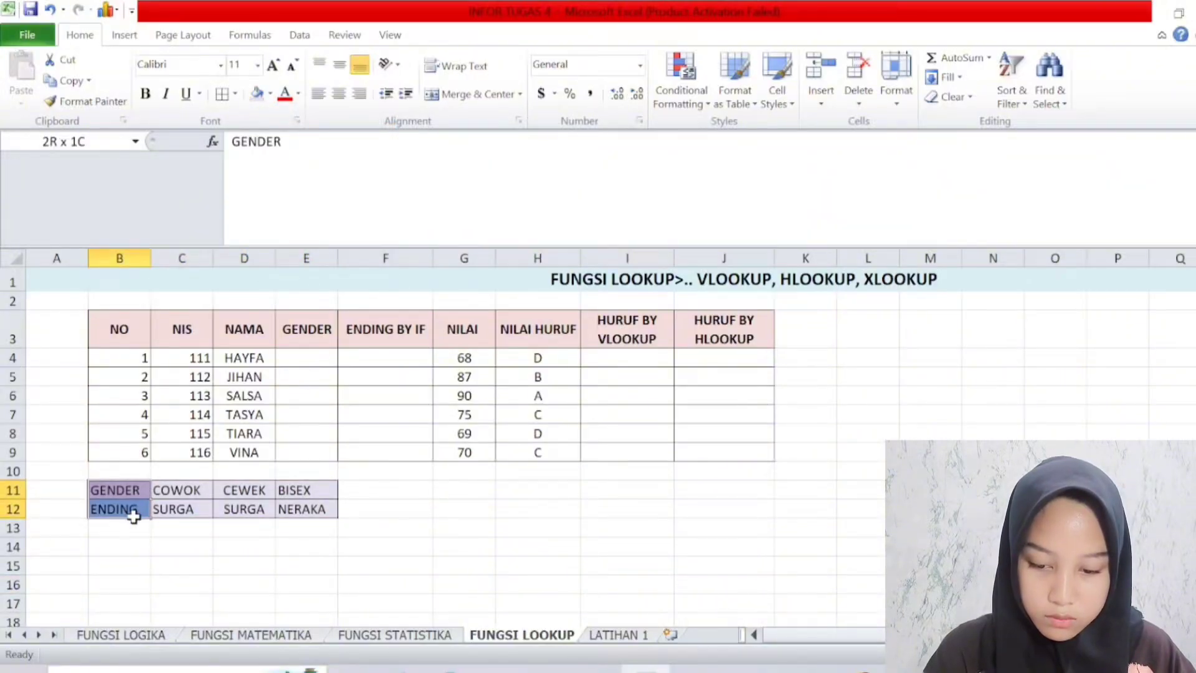
{"action": "left_click", "coordinate": [146, 94]}
{"action": "left_click", "coordinate": [607, 598]}
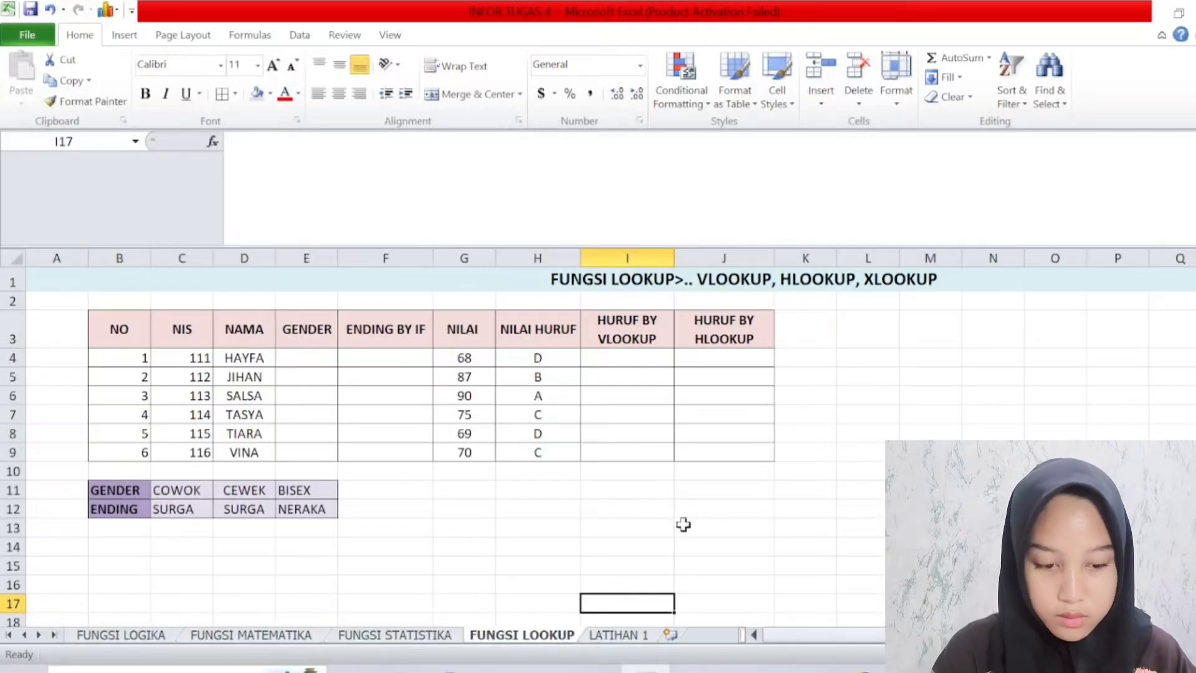
Start a grade reference table beside the student table with the headers NILAI in L4 and HURUF in M4.
{"action": "left_click", "coordinate": [889, 360]}
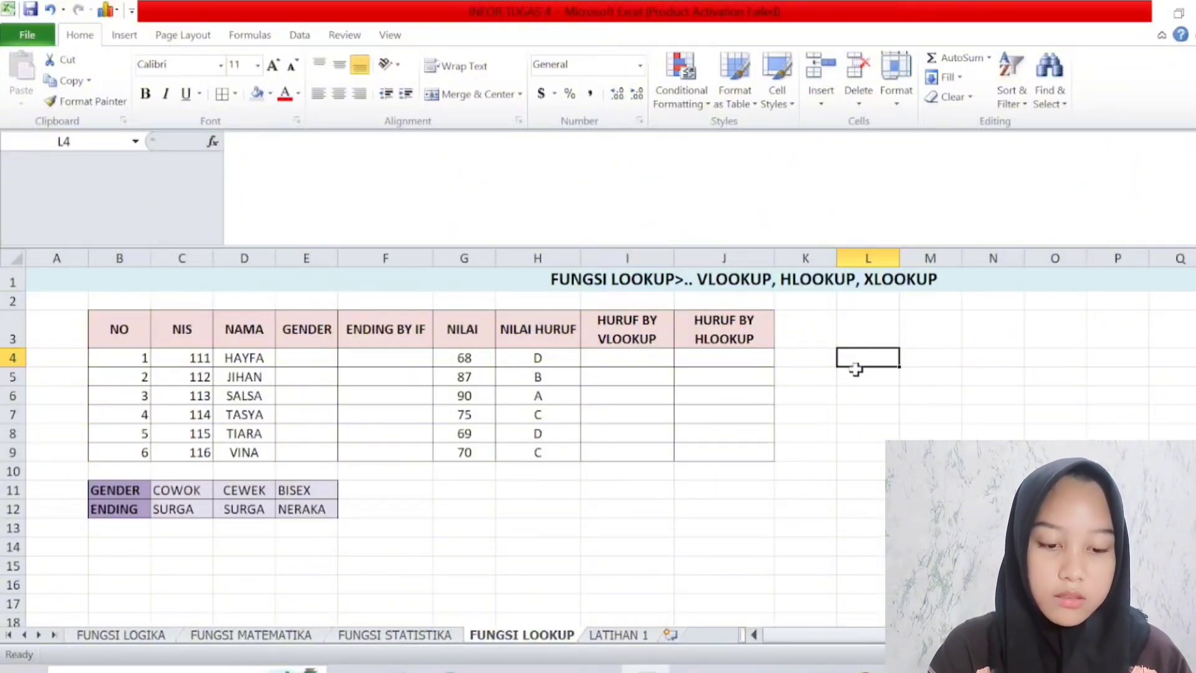
{"action": "type", "text": "NILAI"}
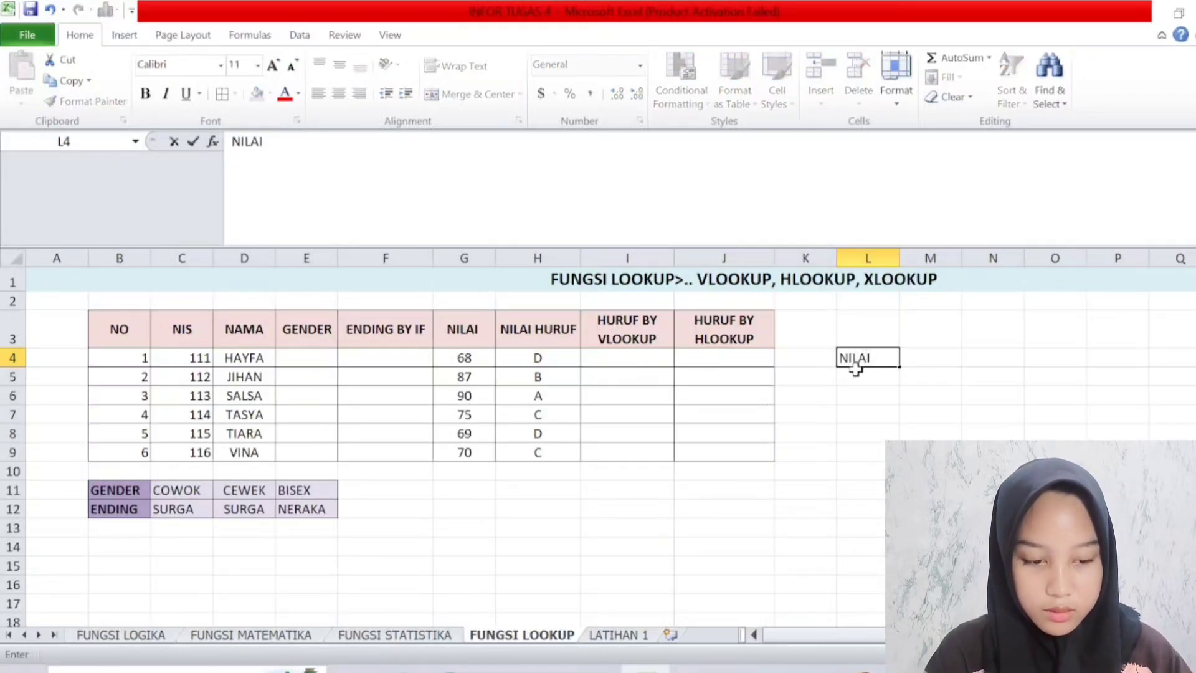
{"action": "left_click", "coordinate": [923, 361]}
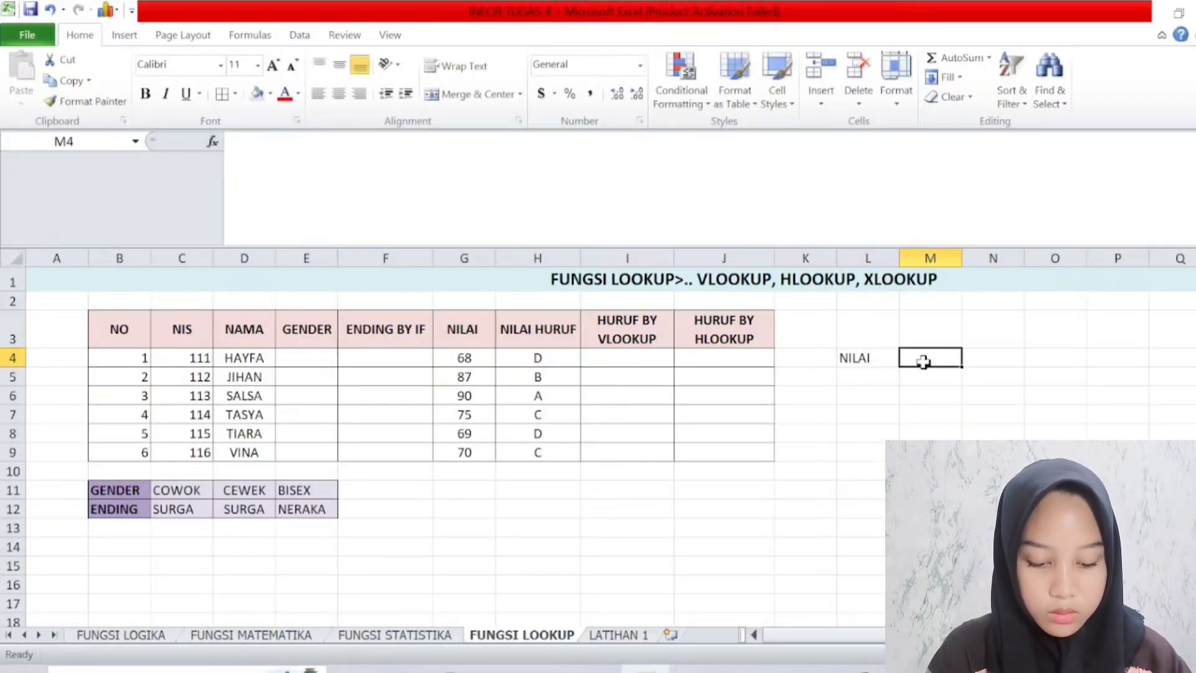
{"action": "type", "text": "HURUF"}
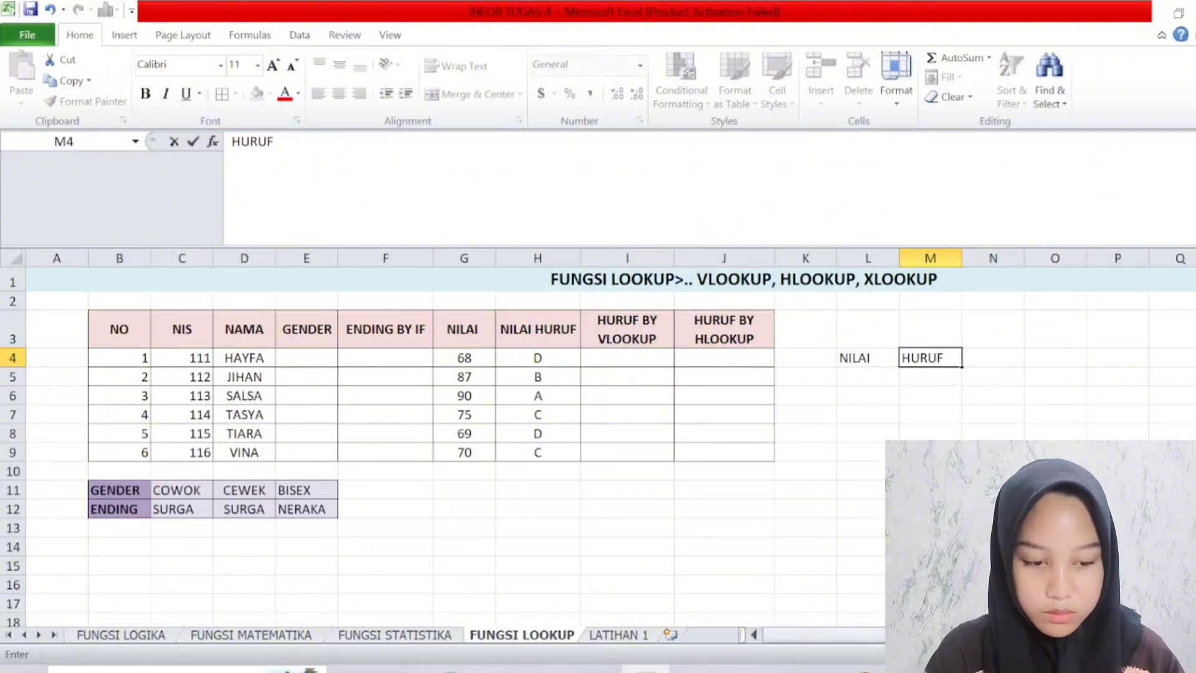
Fill the reference table's NILAI column L5:L9 with the thresholds 0, 60, 70, 80 and 90.
{"action": "left_click", "coordinate": [867, 377]}
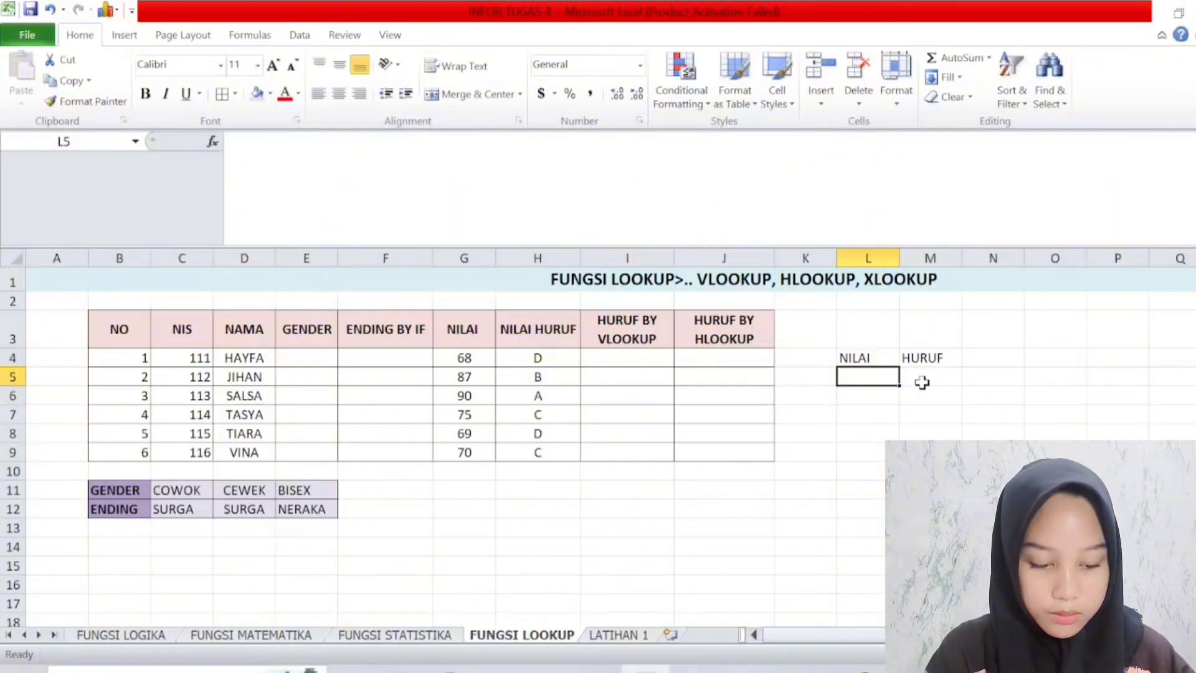
{"action": "type", "text": "0"}
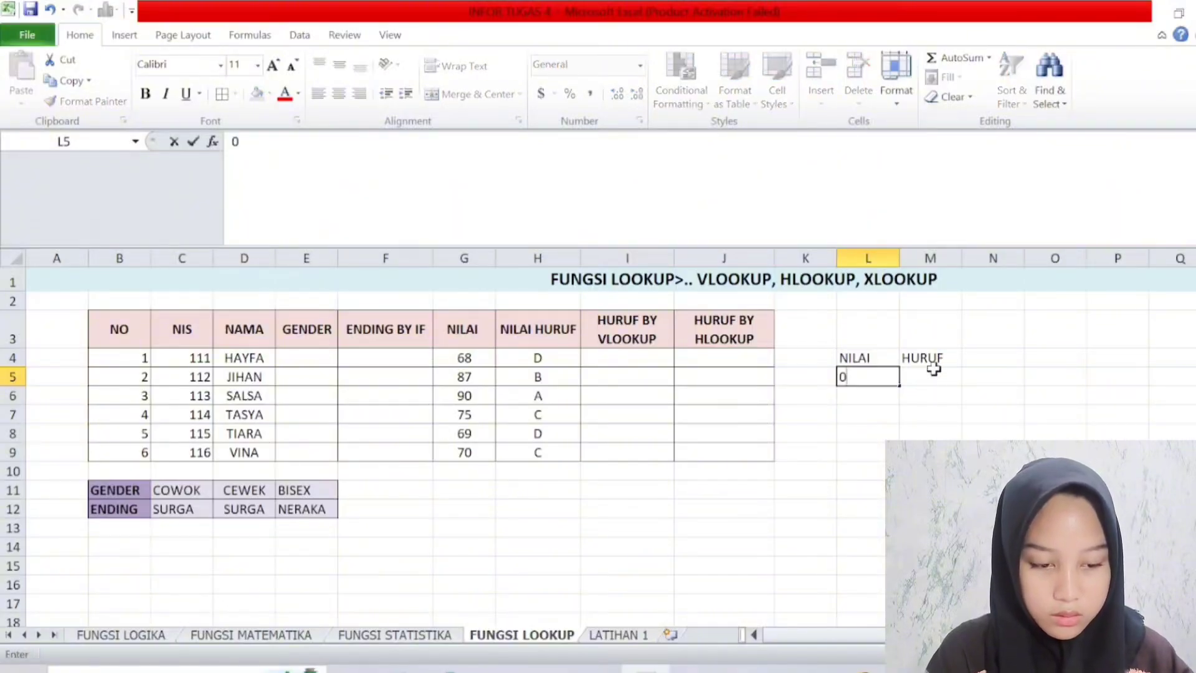
{"action": "key", "text": "Return"}
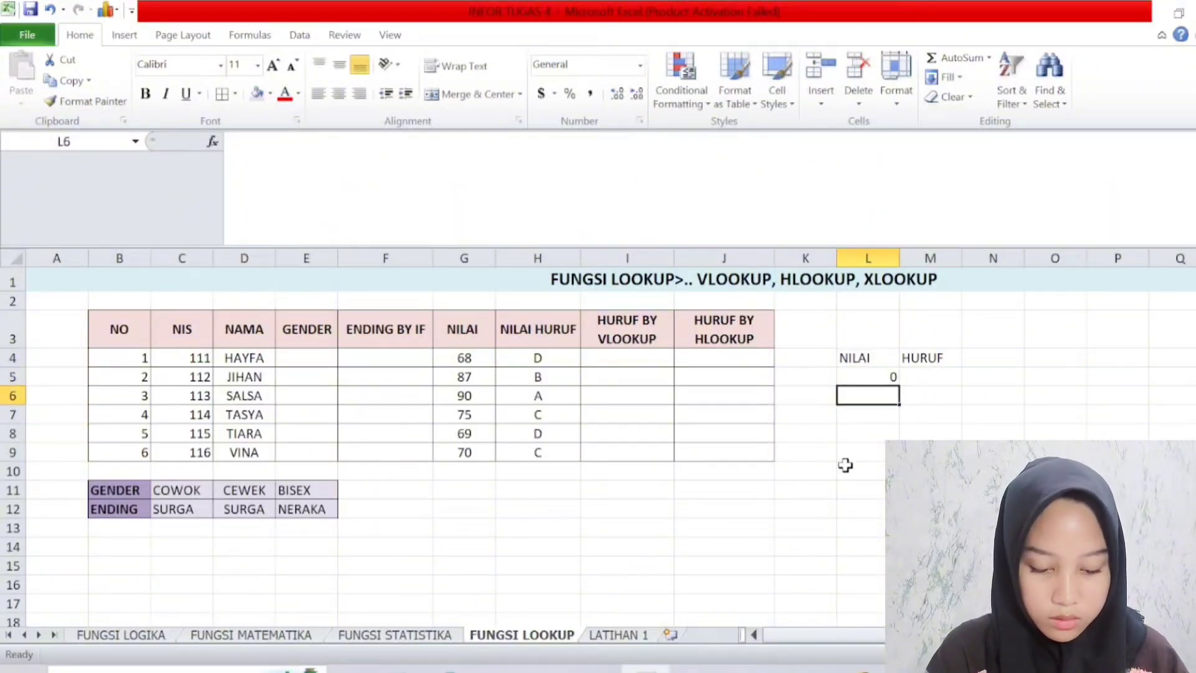
{"action": "type", "text": "60"}
{"action": "key", "text": "Return"}
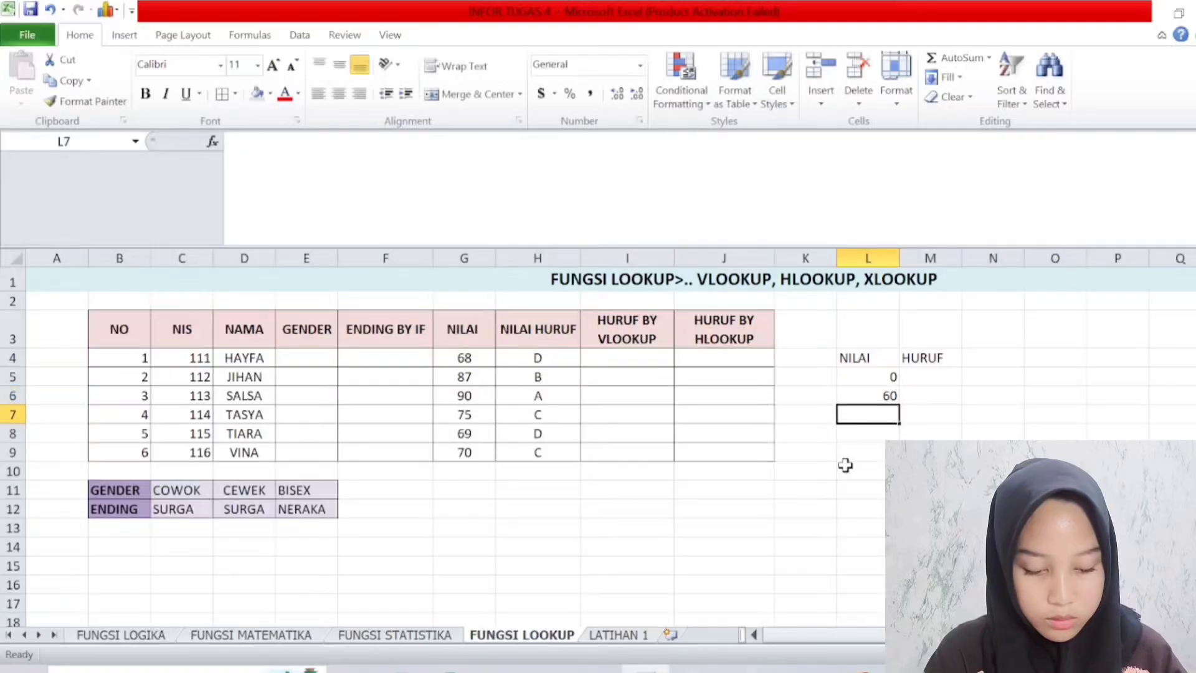
{"action": "type", "text": "70"}
{"action": "key", "text": "Return"}
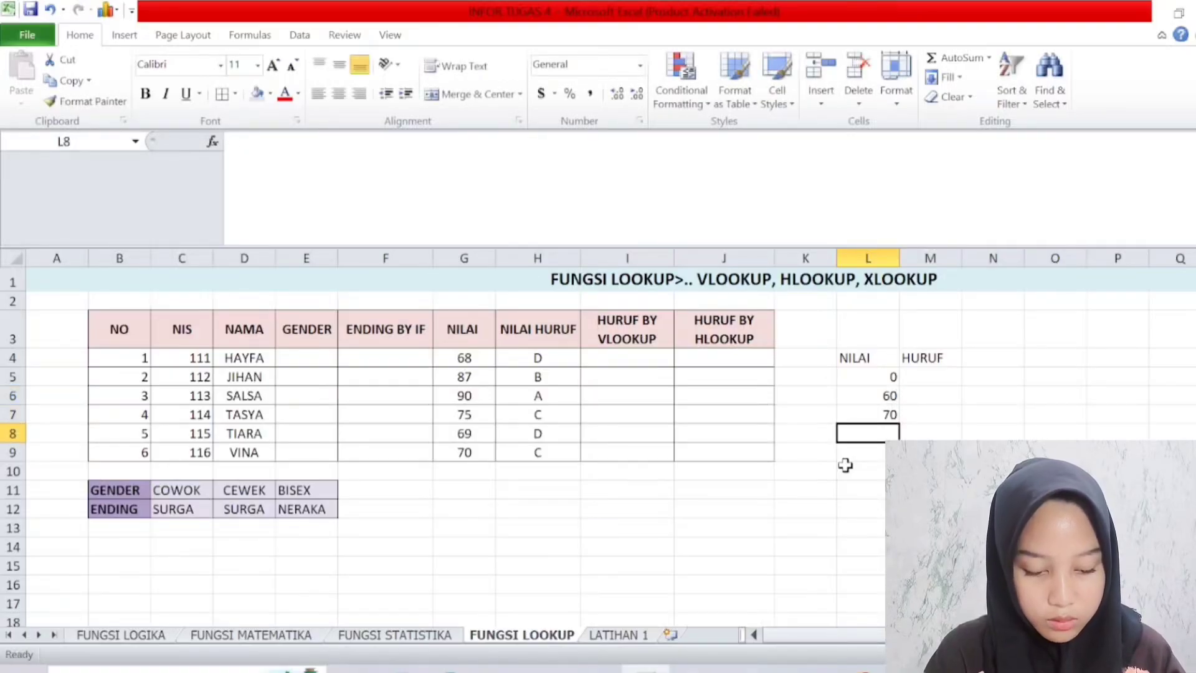
{"action": "type", "text": "80"}
{"action": "key", "text": "Return"}
{"action": "type", "text": "90"}
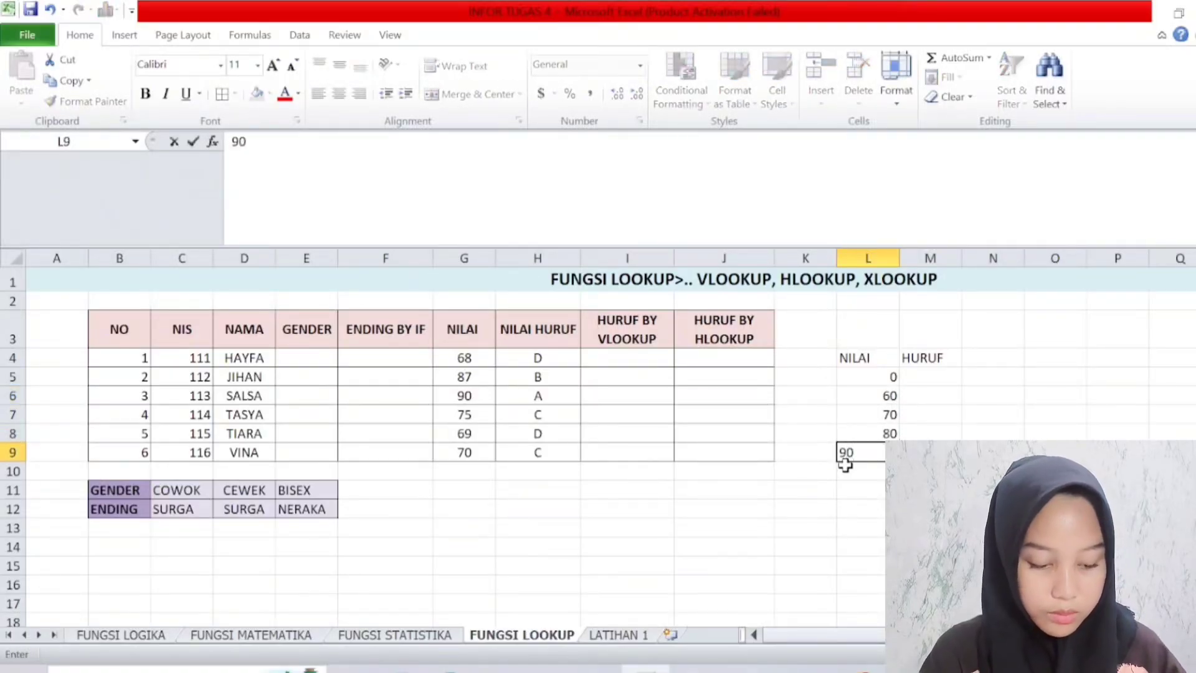
Fill the reference table's HURUF column M5:M9 with the letter grades E, D, C, B and A.
{"action": "left_click", "coordinate": [915, 376]}
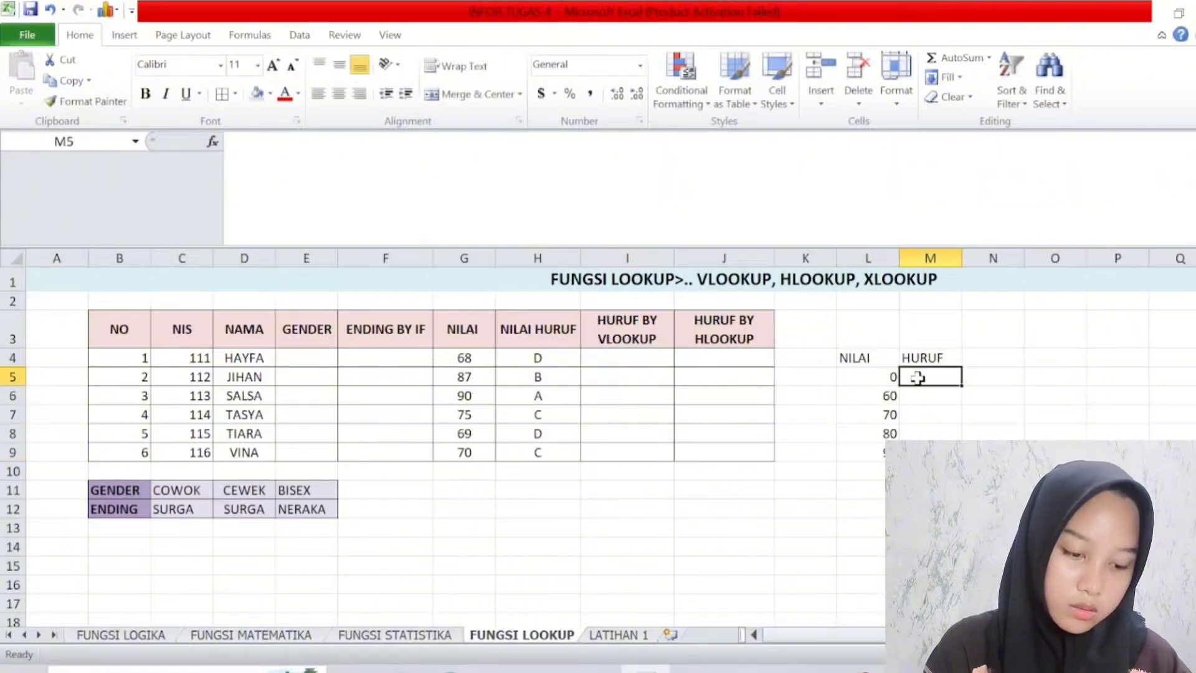
{"action": "type", "text": "E"}
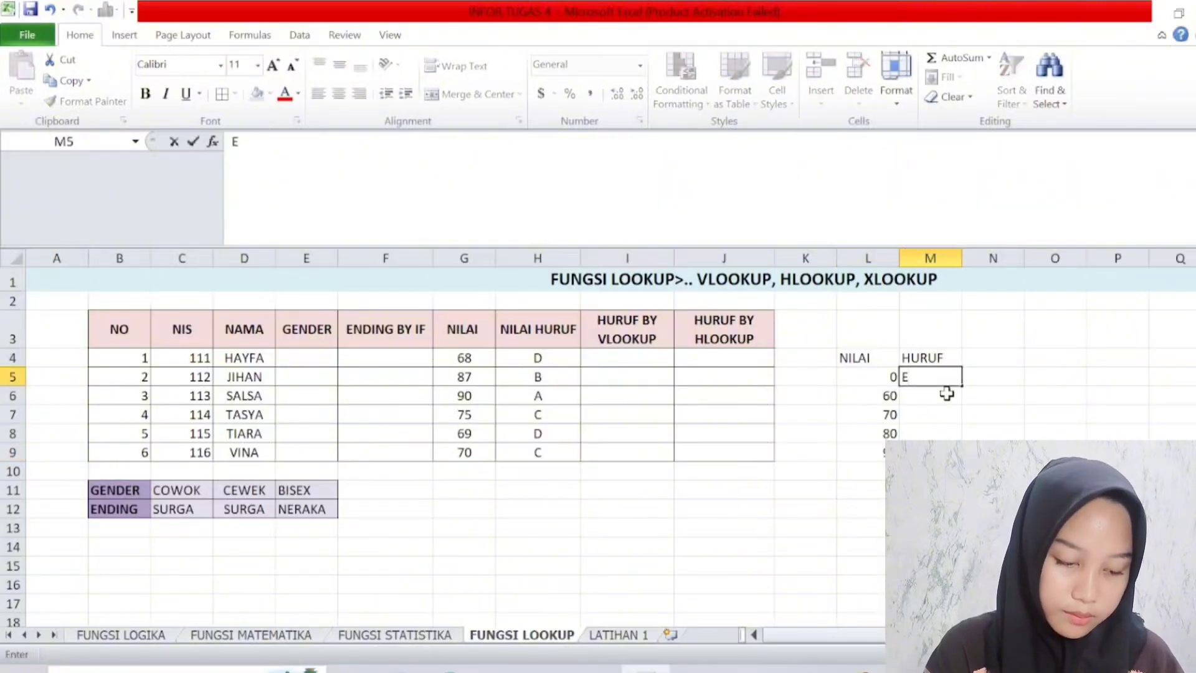
{"action": "key", "text": "Return"}
{"action": "type", "text": "D"}
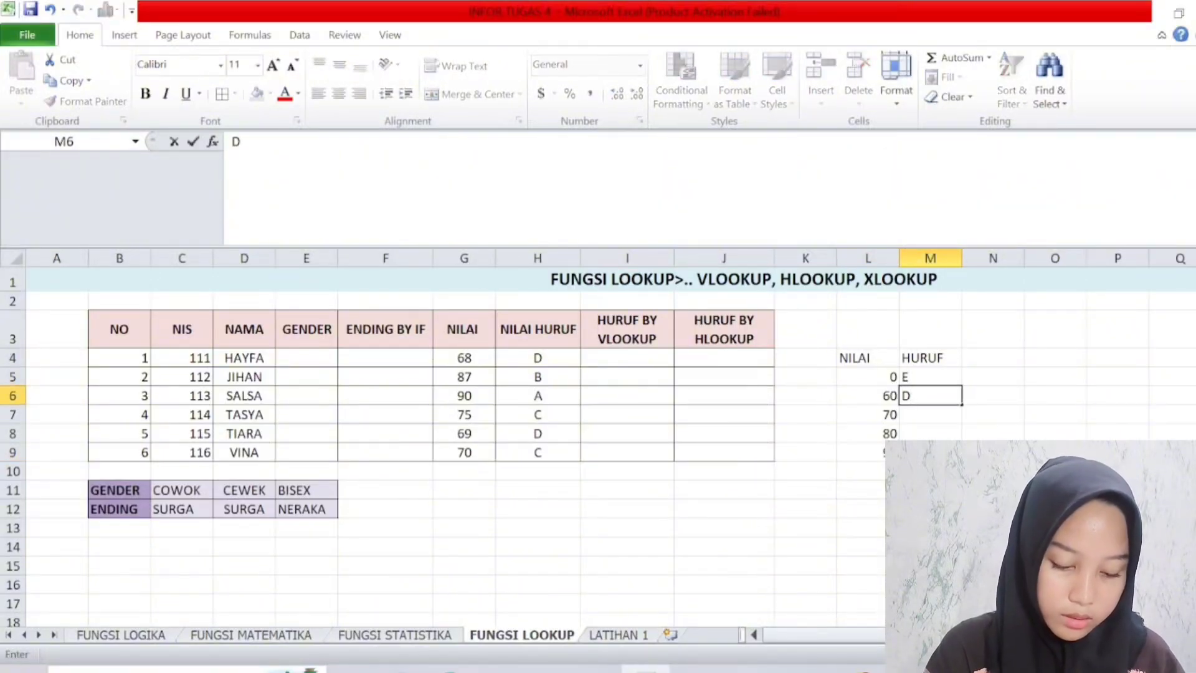
{"action": "key", "text": "Return"}
{"action": "type", "text": "C"}
{"action": "key", "text": "Return"}
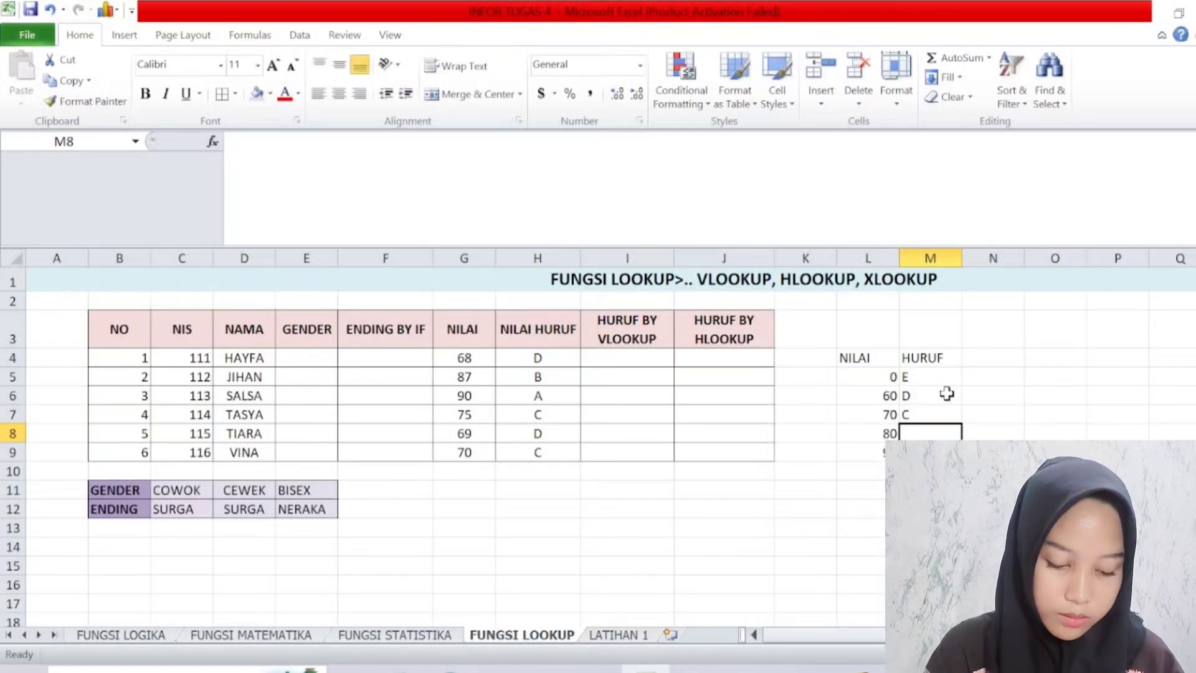
{"action": "type", "text": "B"}
{"action": "key", "text": "Return"}
{"action": "type", "text": "A"}
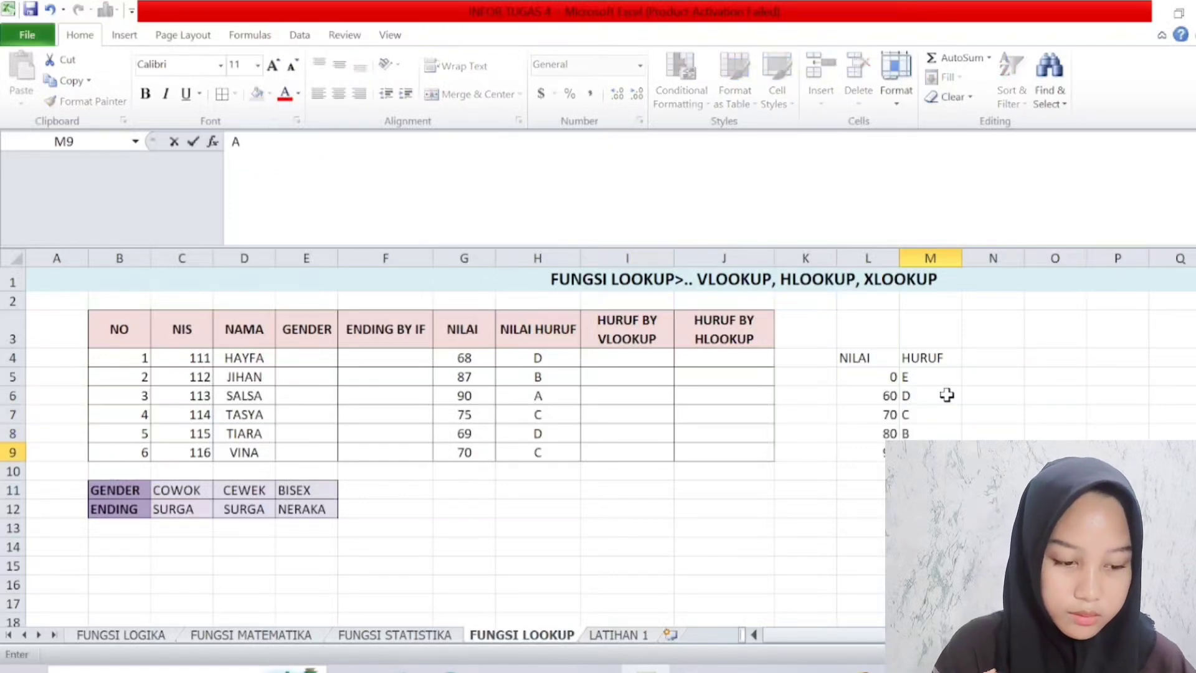
{"action": "left_click", "coordinate": [941, 509]}
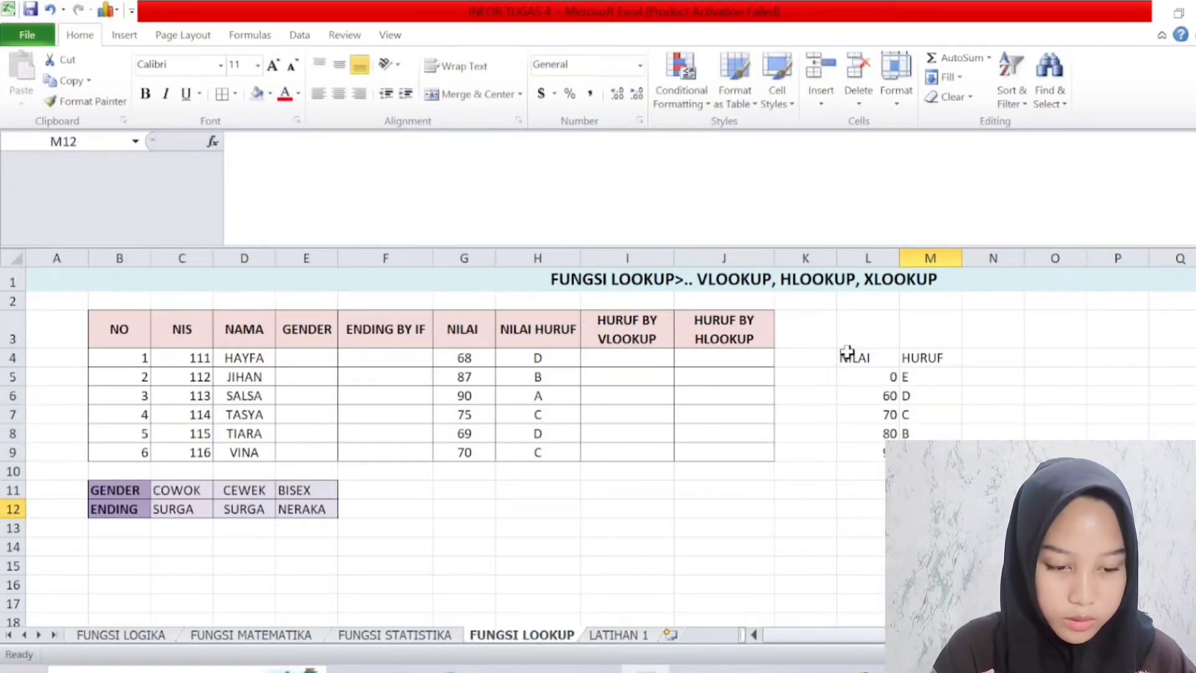
Apply all borders to the grade reference table L4:M9 and centre its contents horizontally and vertically.
{"action": "left_click_drag", "start_coordinate": [847, 352], "coordinate": [928, 433]}
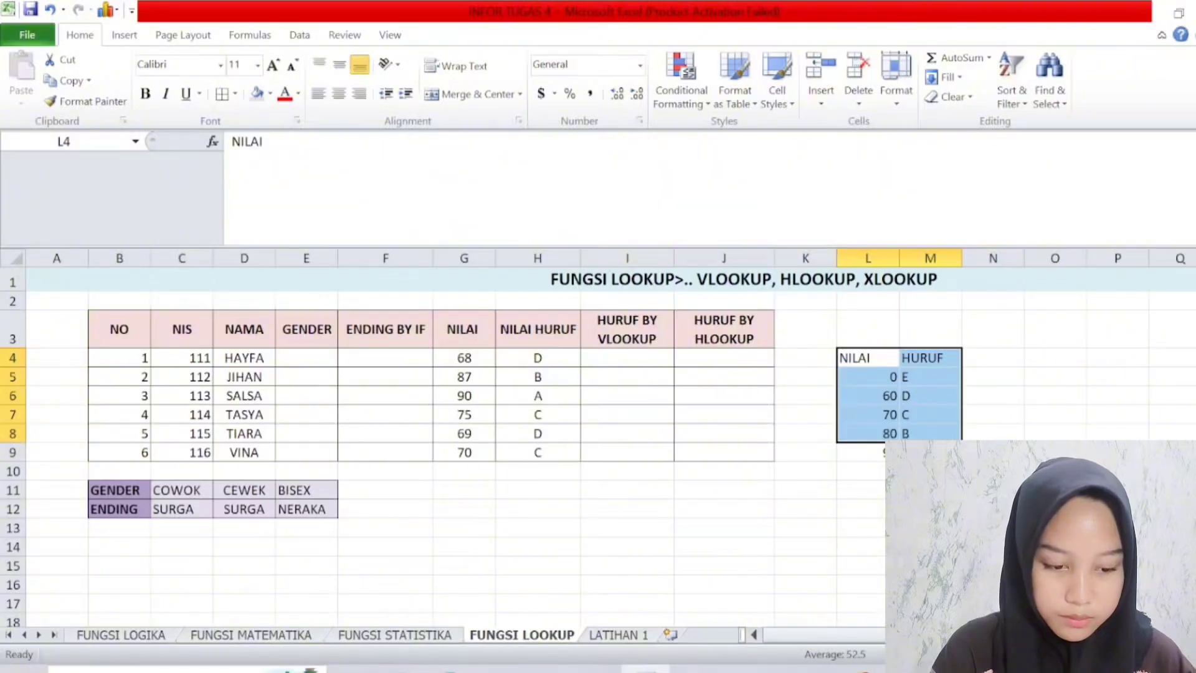
{"action": "left_click", "coordinate": [993, 565]}
{"action": "left_click_drag", "start_coordinate": [848, 363], "coordinate": [938, 452]}
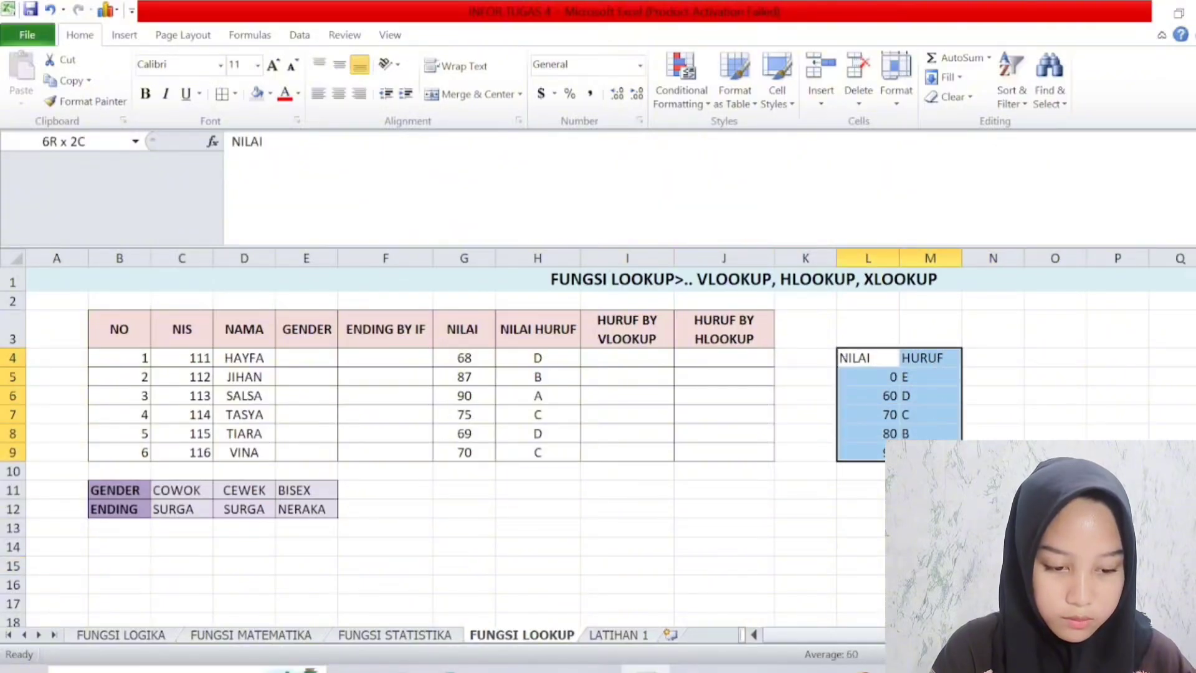
{"action": "left_click", "coordinate": [223, 93]}
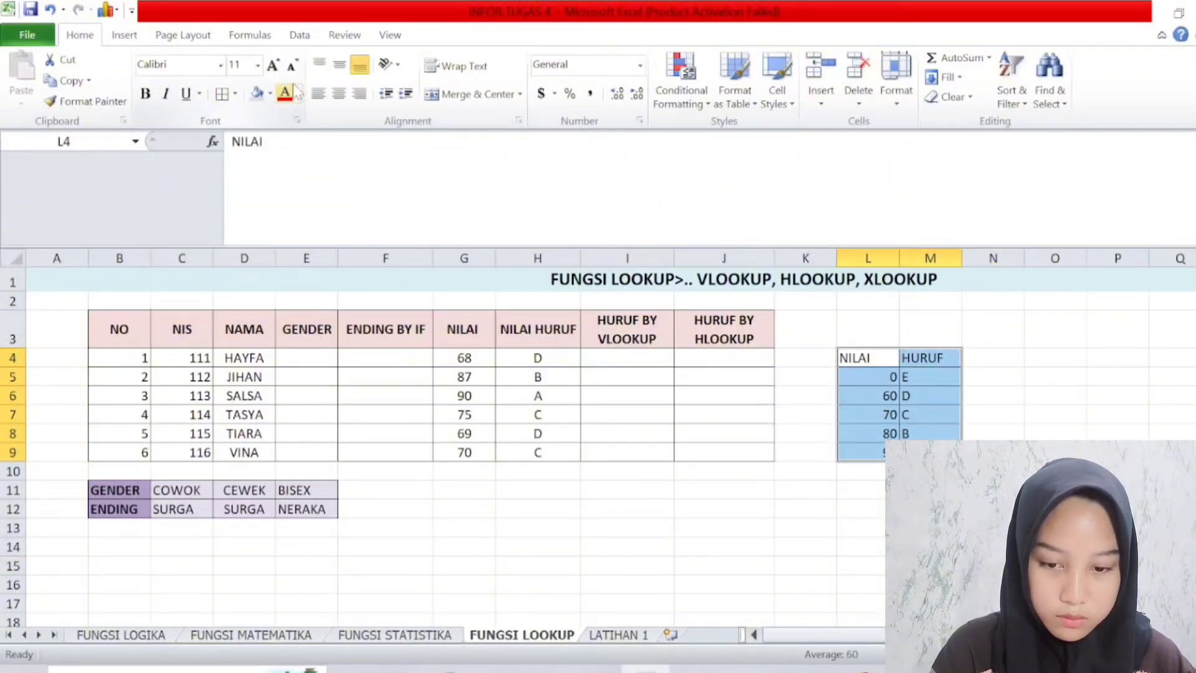
{"action": "left_click", "coordinate": [340, 94]}
{"action": "left_click", "coordinate": [340, 70]}
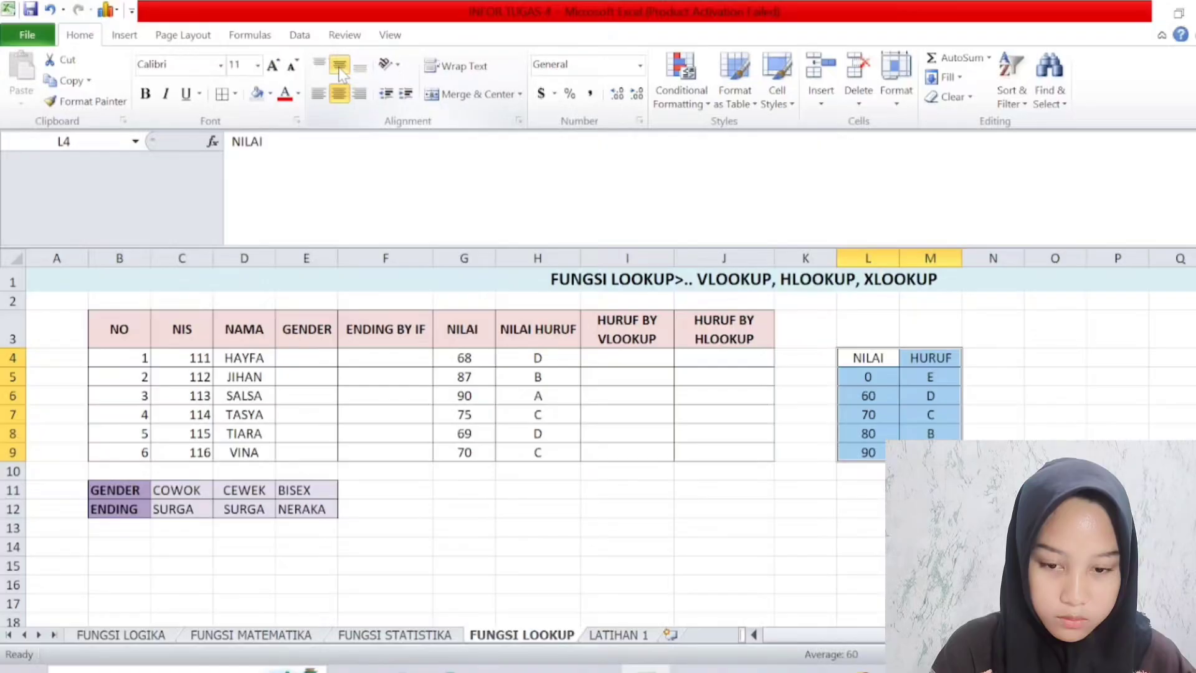
Make the grade reference table's headers NILAI and HURUF in L4:M4 bold and fill them with medium purple.
{"action": "left_click", "coordinate": [269, 96]}
{"action": "left_click", "coordinate": [915, 463]}
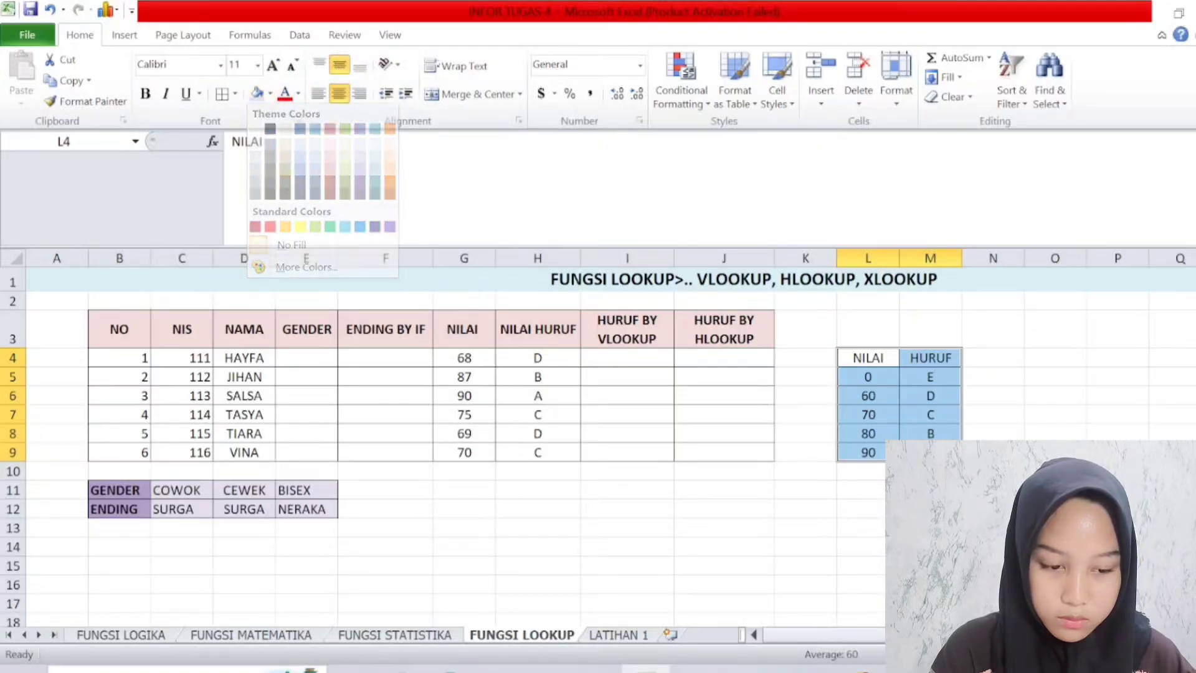
{"action": "left_click", "coordinate": [867, 531]}
{"action": "left_click_drag", "start_coordinate": [865, 357], "coordinate": [925, 358]}
{"action": "left_click", "coordinate": [143, 94]}
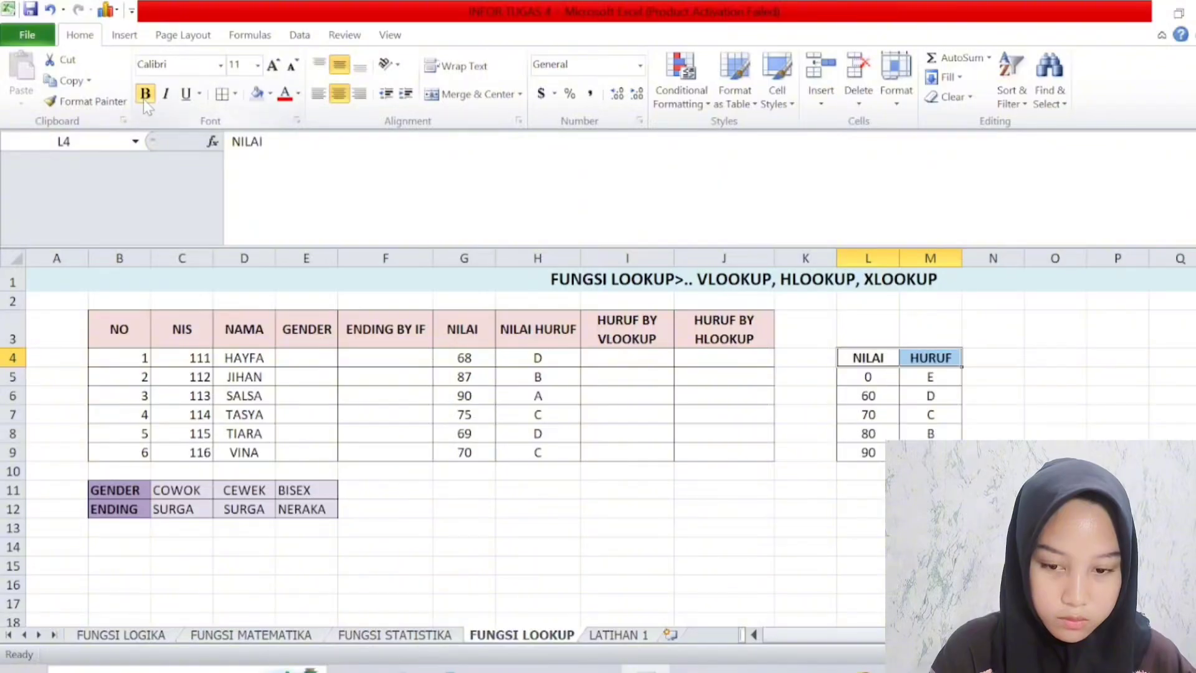
{"action": "left_click", "coordinate": [285, 95]}
{"action": "left_click", "coordinate": [269, 94]}
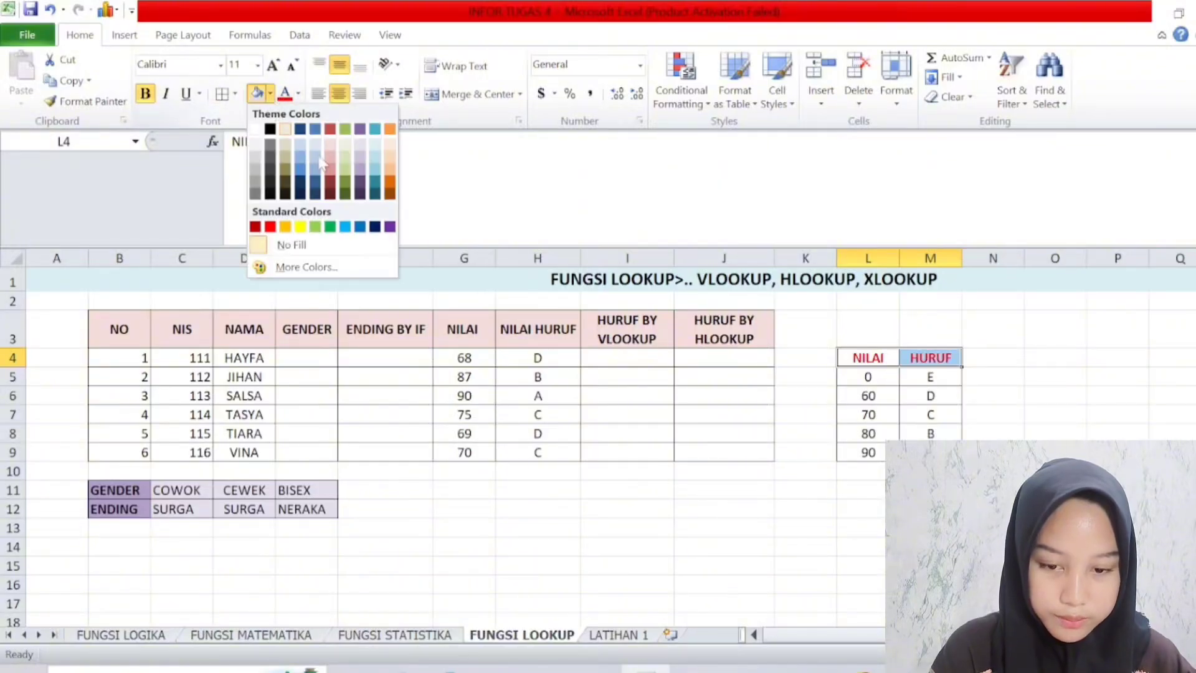
{"action": "left_click", "coordinate": [362, 172]}
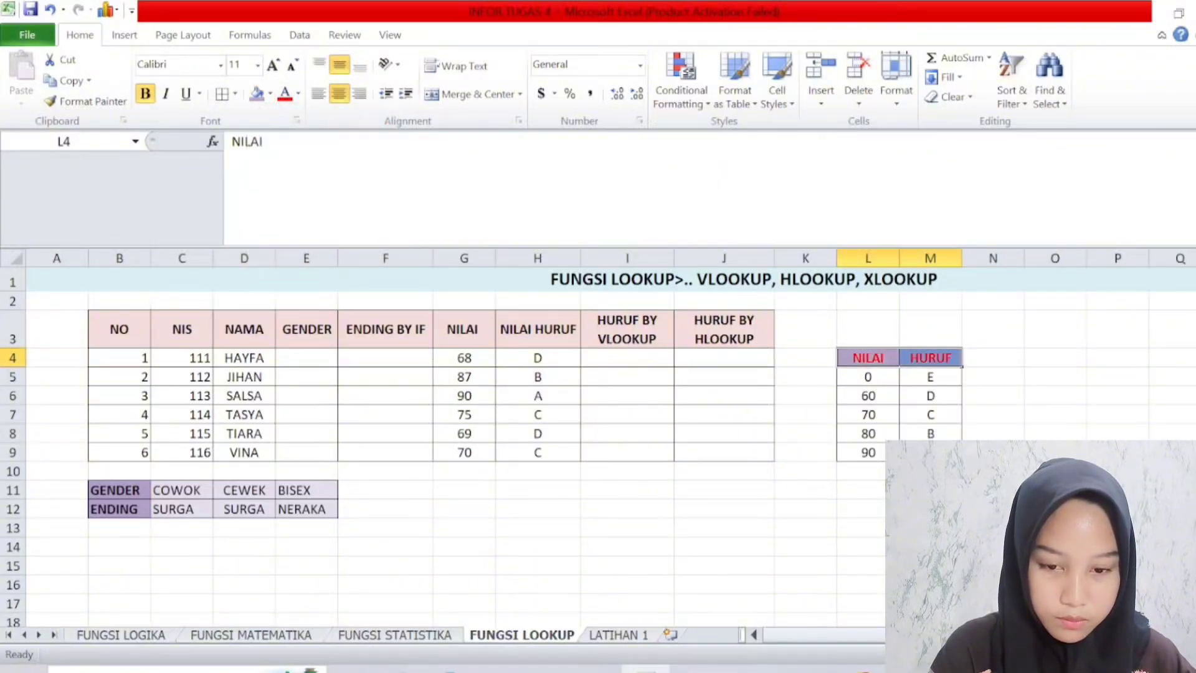
Set the font colour of the headers in L4:M4 back to Automatic.
{"action": "left_click", "coordinate": [300, 96]}
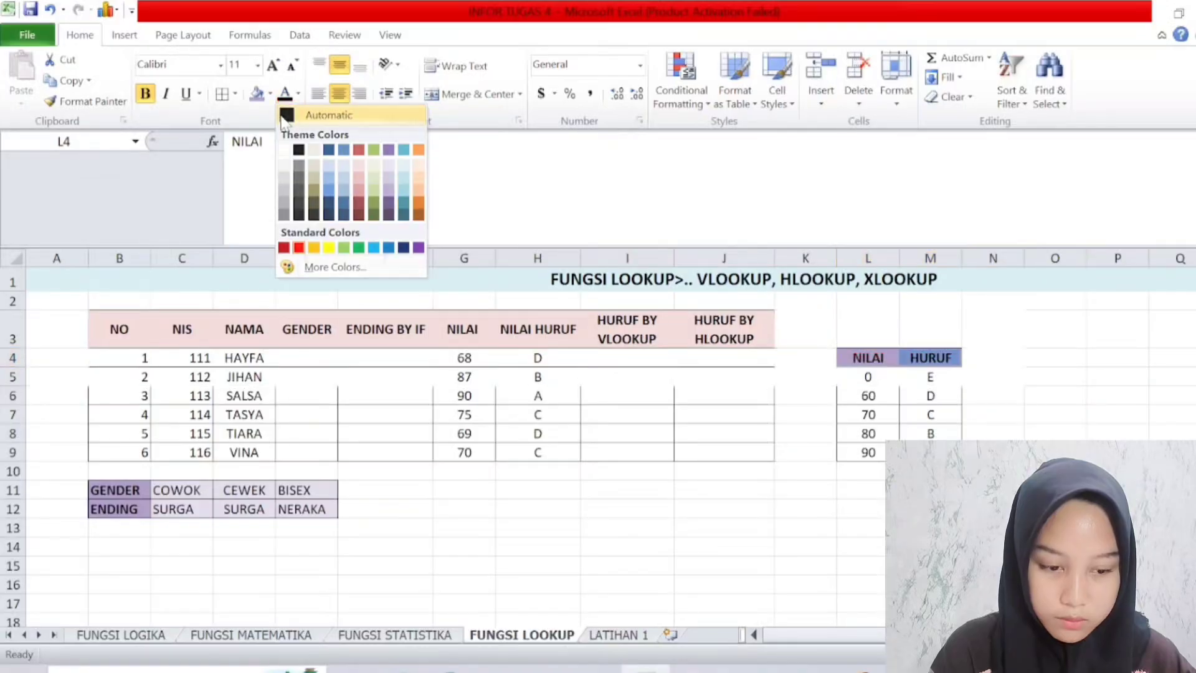
{"action": "left_click", "coordinate": [285, 116]}
{"action": "left_click", "coordinate": [1055, 585]}
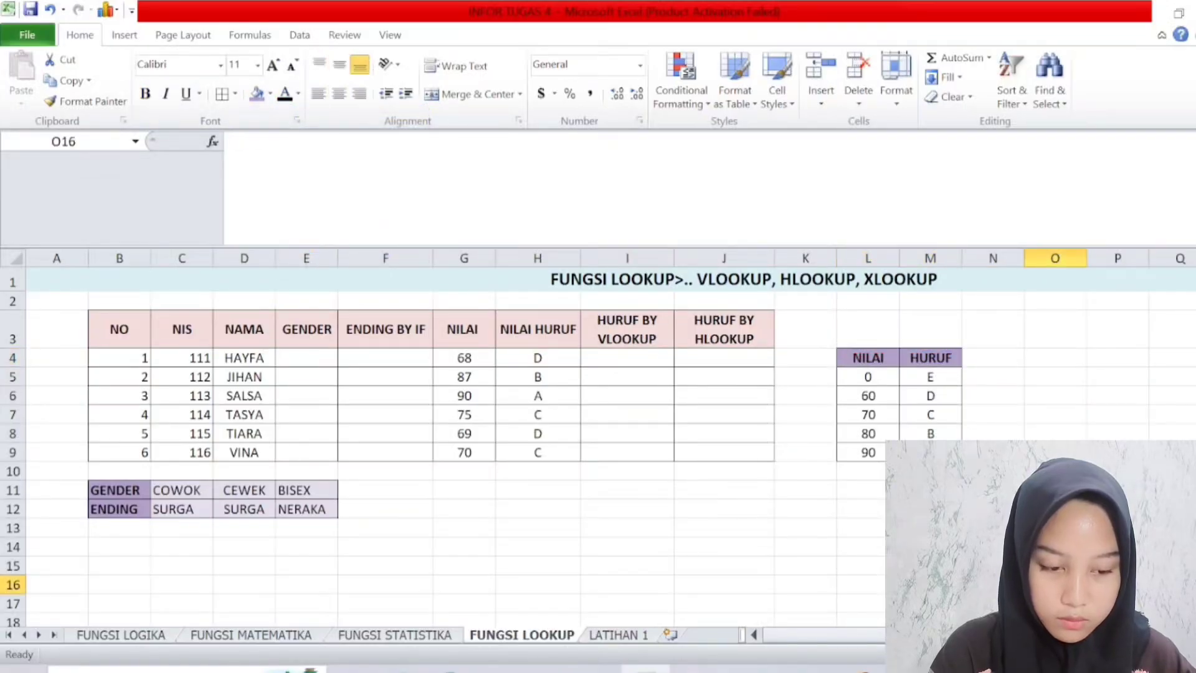
Fill the reference table's data cells L5:M9 with the lightest purple.
{"action": "left_click_drag", "start_coordinate": [868, 381], "coordinate": [934, 446]}
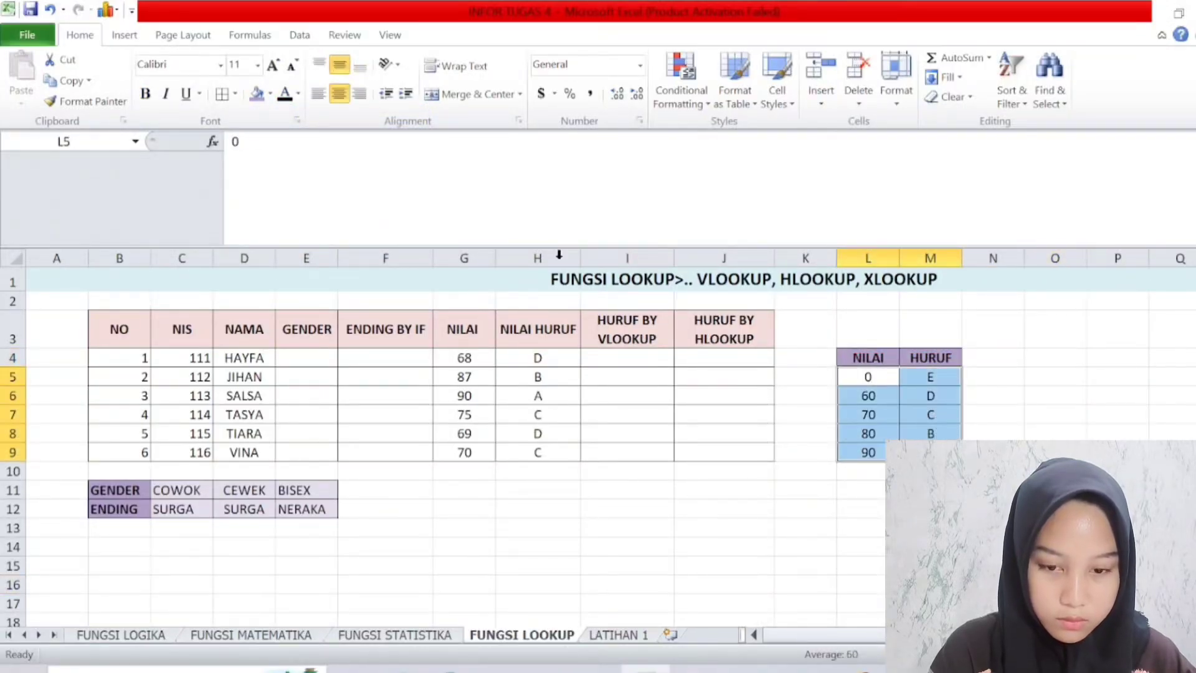
{"action": "left_click", "coordinate": [270, 94]}
{"action": "left_click", "coordinate": [358, 143]}
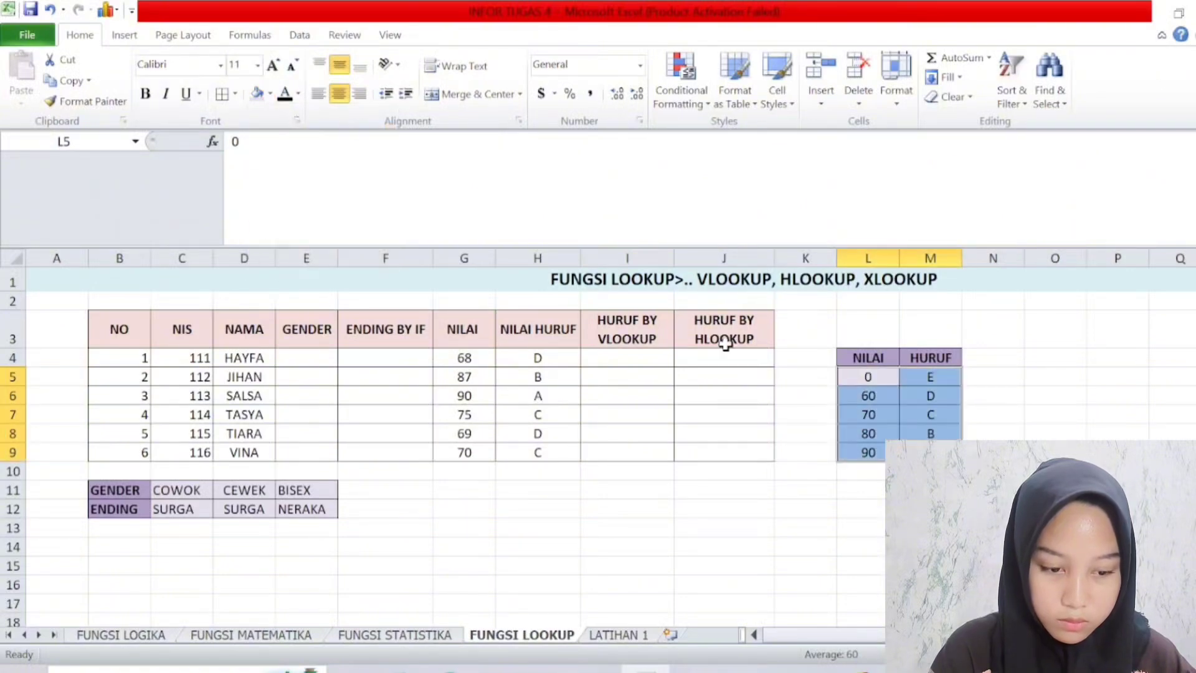
{"action": "left_click", "coordinate": [984, 528]}
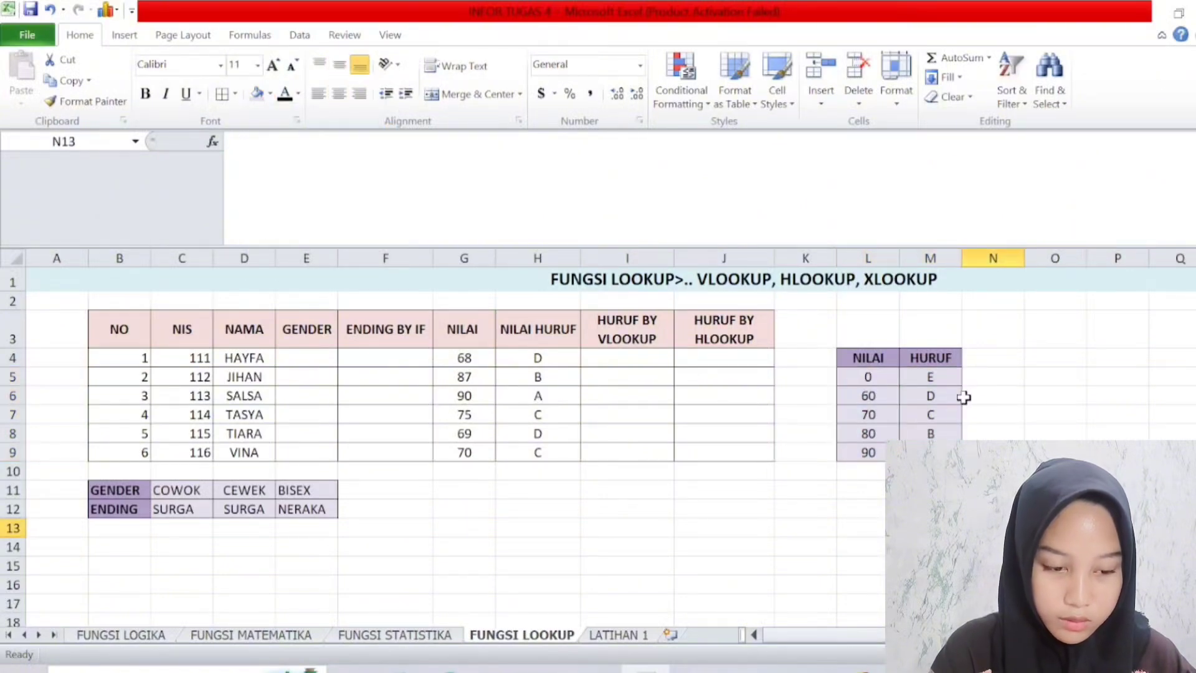
Start a horizontal grade reference table with the row labels NILAI in O4 and HURUF in O5.
{"action": "left_click", "coordinate": [1037, 356]}
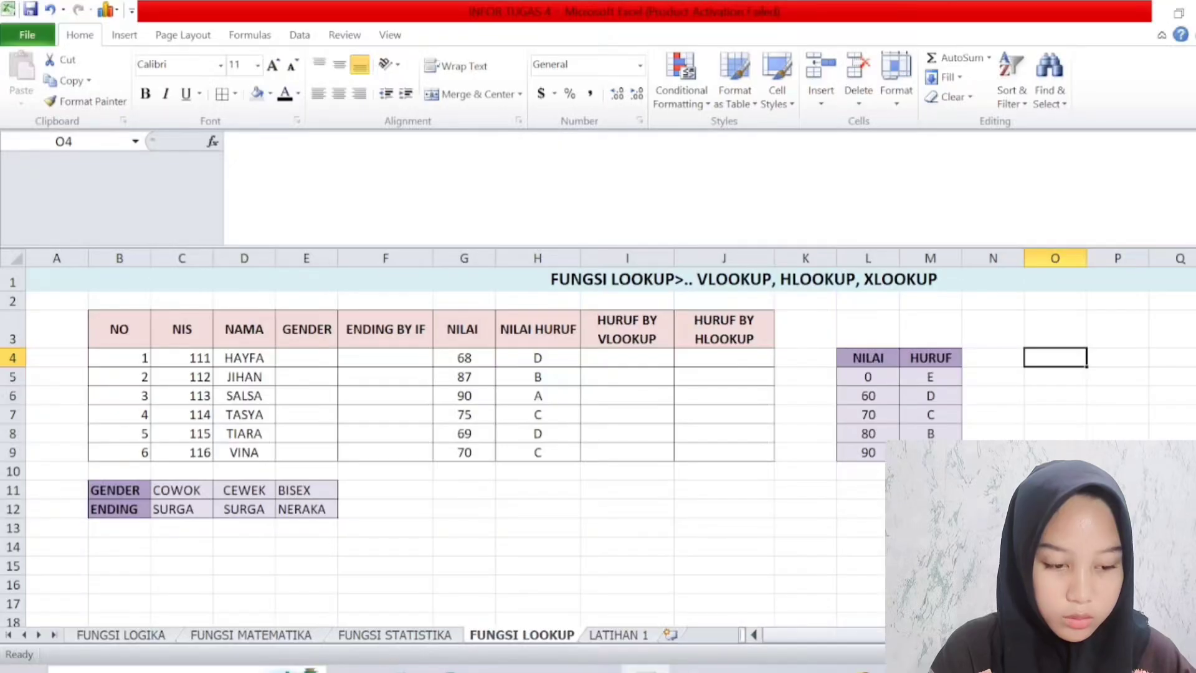
{"action": "scroll", "coordinate": [800, 462], "scroll_direction": "right", "scroll_amount": 2}
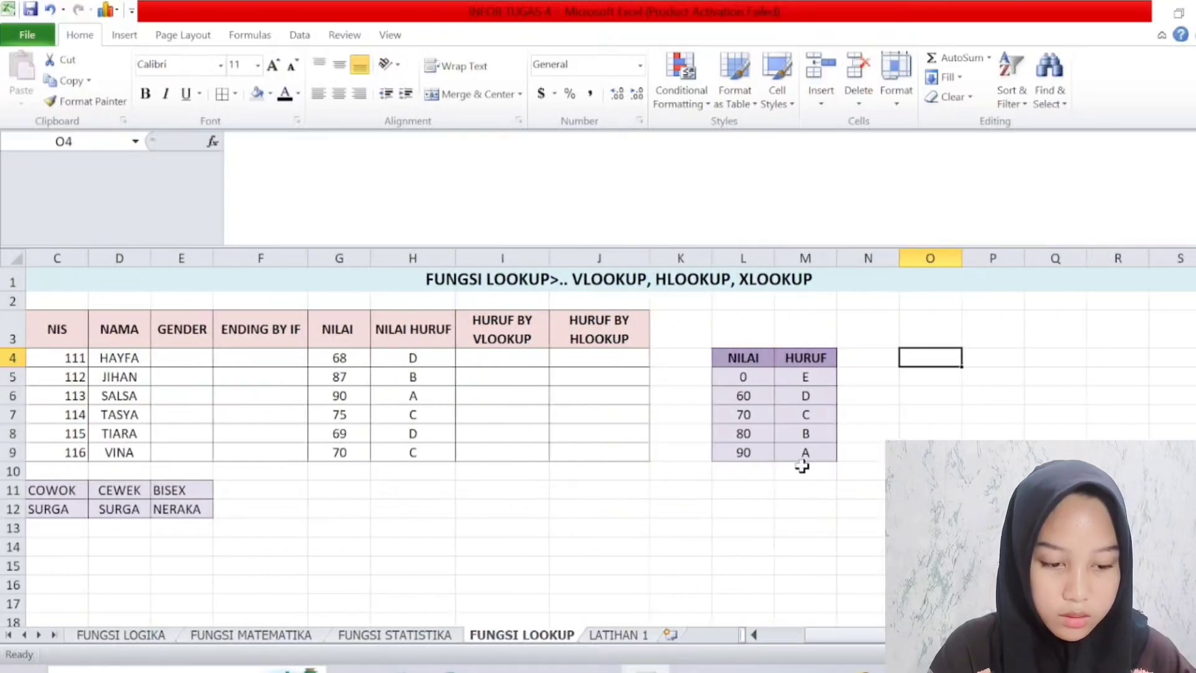
{"action": "type", "text": "NILAI"}
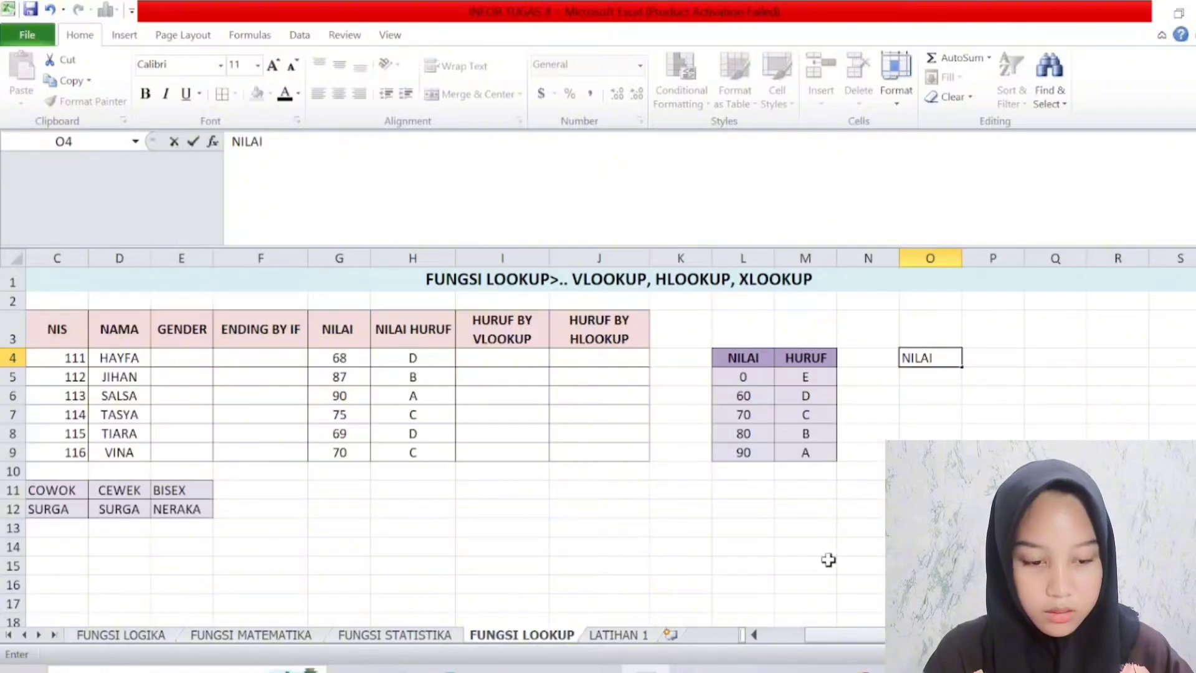
{"action": "left_click", "coordinate": [916, 377]}
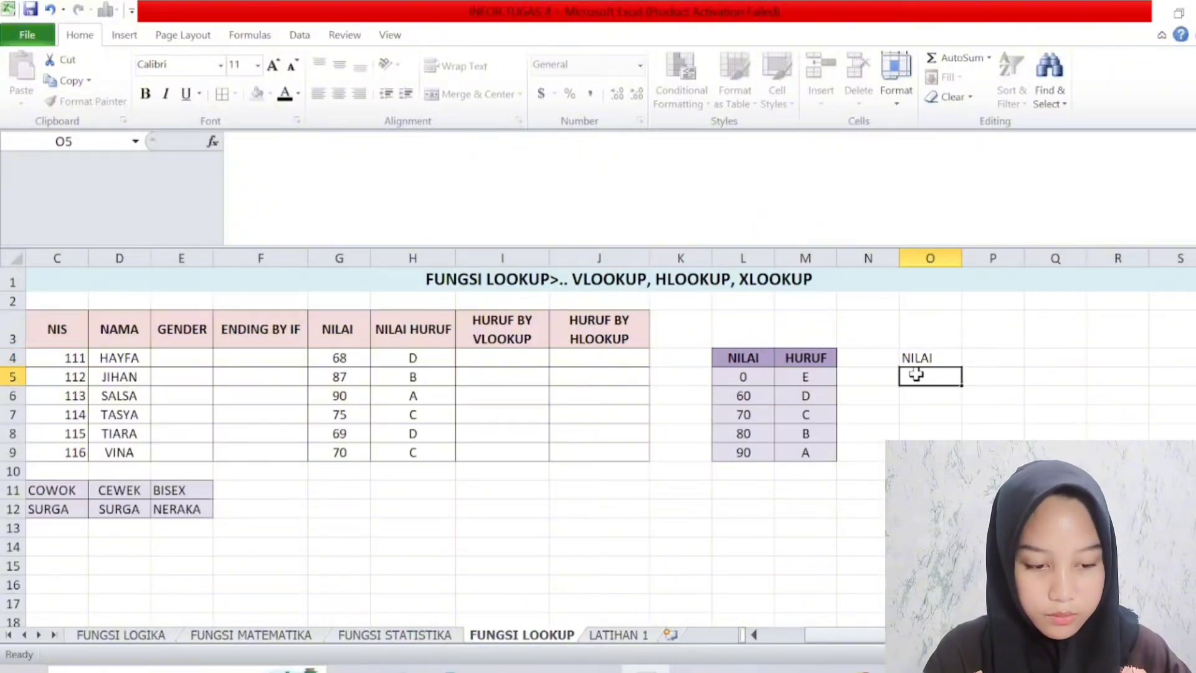
{"action": "type", "text": "HURUF"}
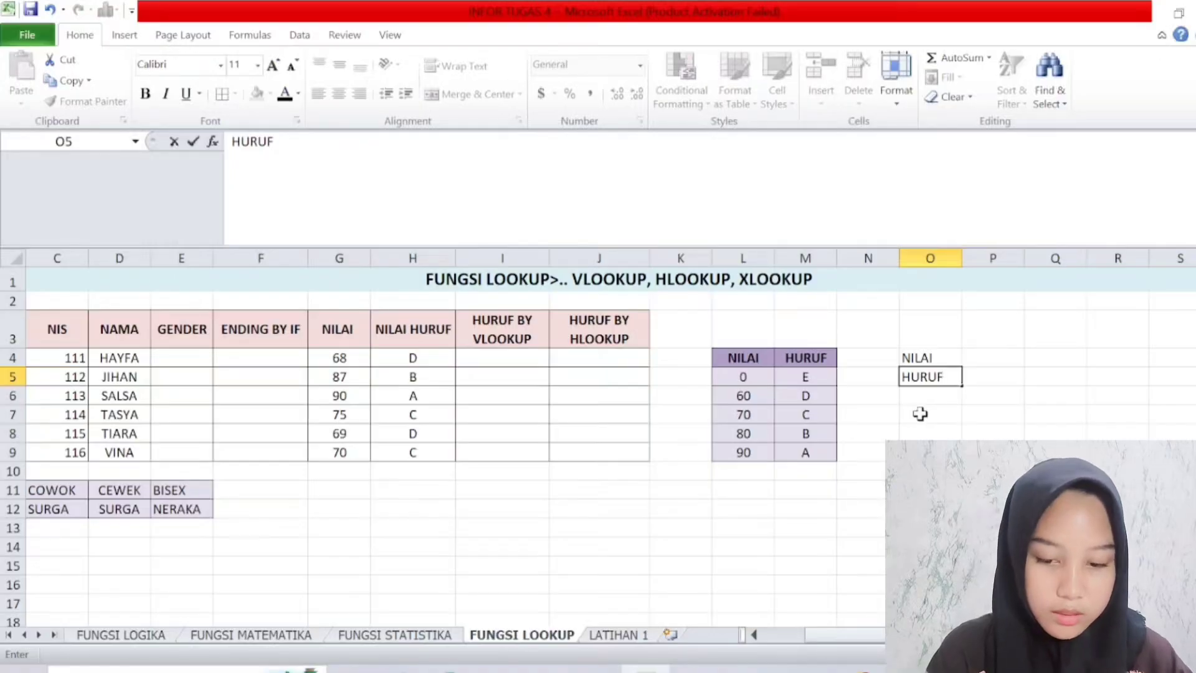
Fill the horizontal table's NILAI row P4:T4 with the thresholds 0, 60, 70, 80 and 90.
{"action": "left_click", "coordinate": [983, 356]}
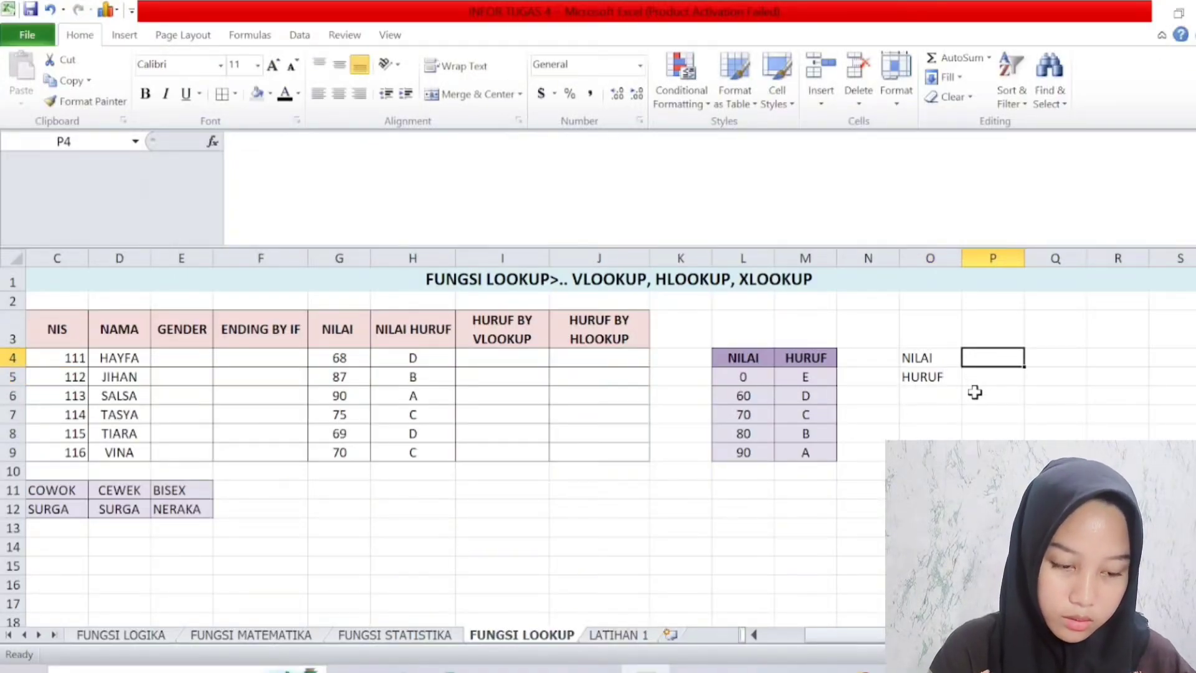
{"action": "type", "text": "0"}
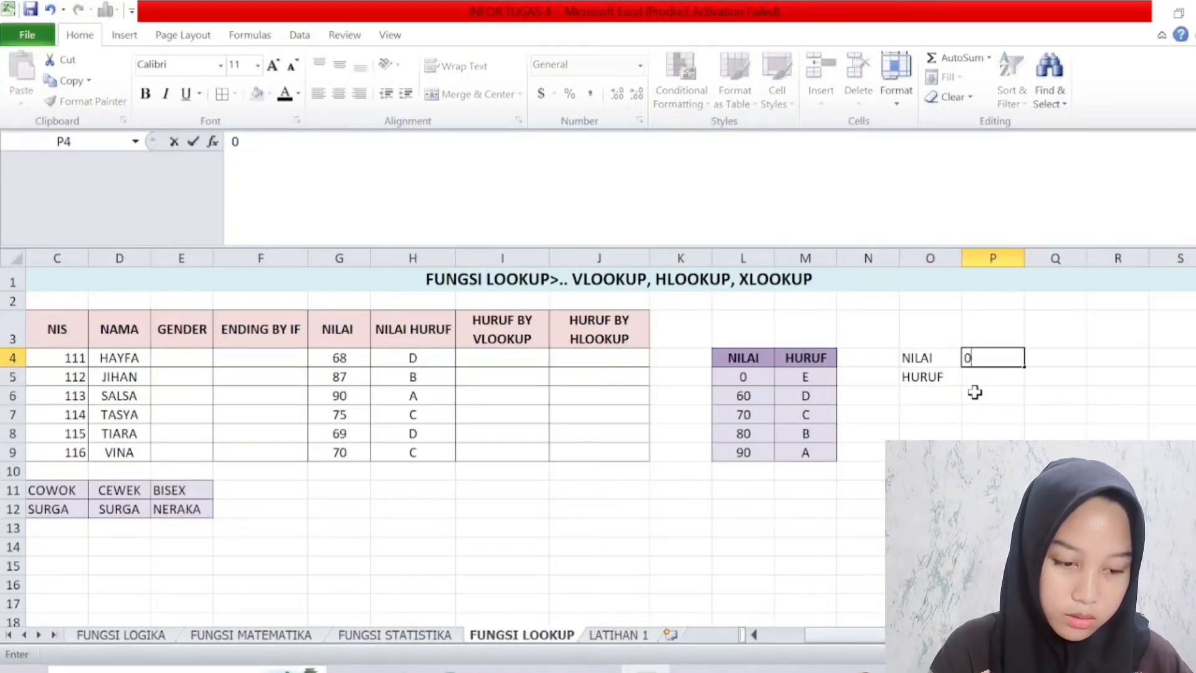
{"action": "left_click", "coordinate": [1083, 357]}
{"action": "type", "text": "60"}
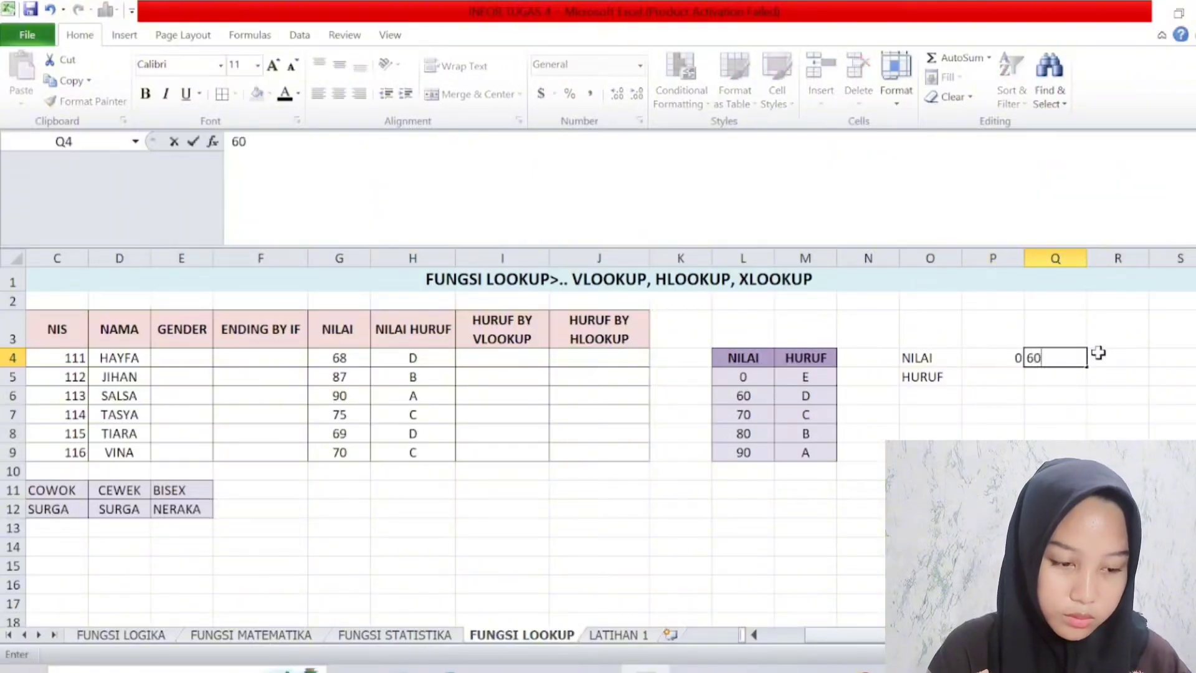
{"action": "left_click", "coordinate": [1104, 358]}
{"action": "type", "text": "70"}
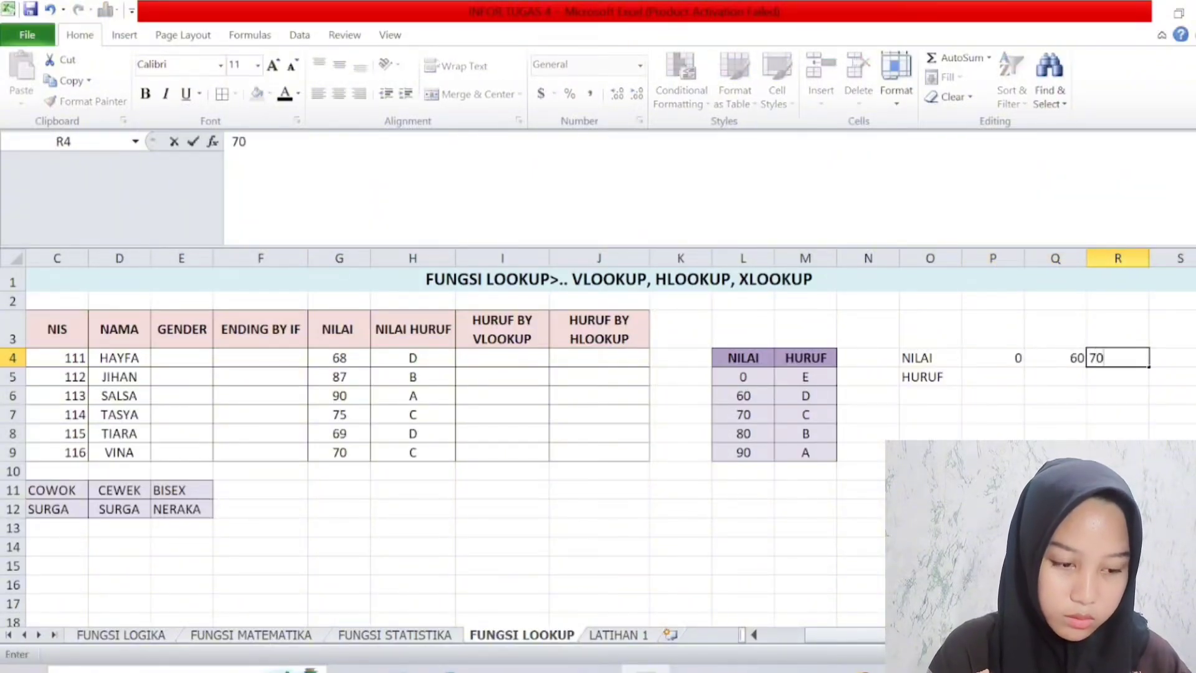
{"action": "left_click", "coordinate": [1190, 358]}
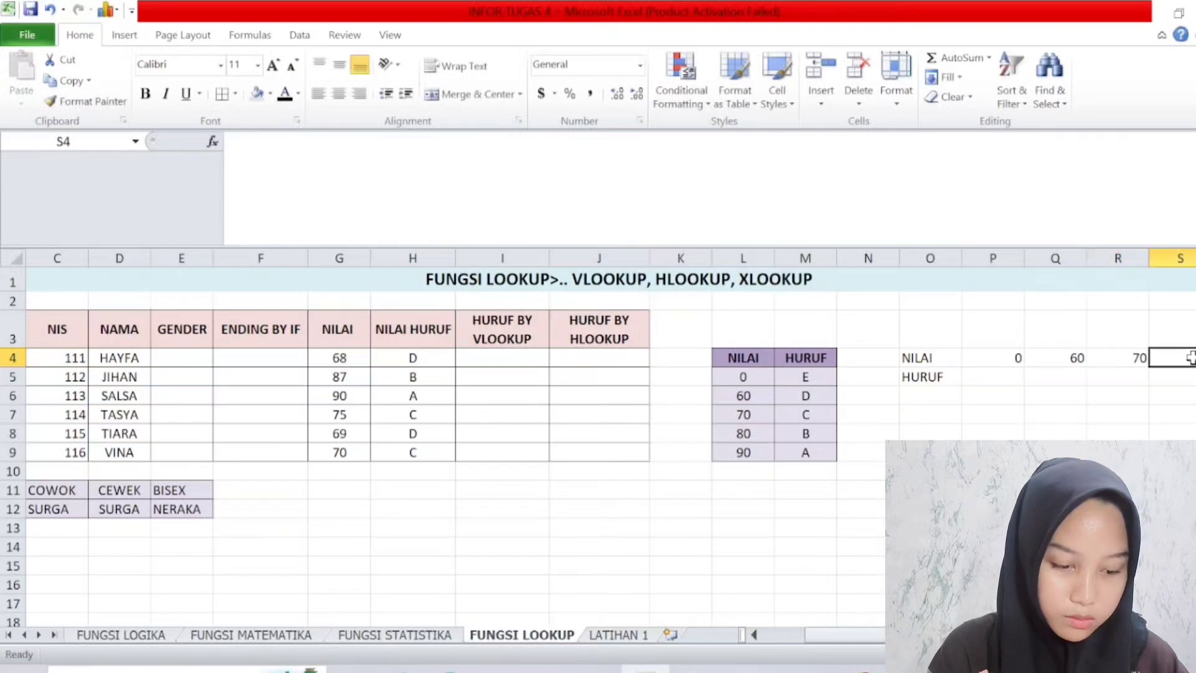
{"action": "type", "text": "80"}
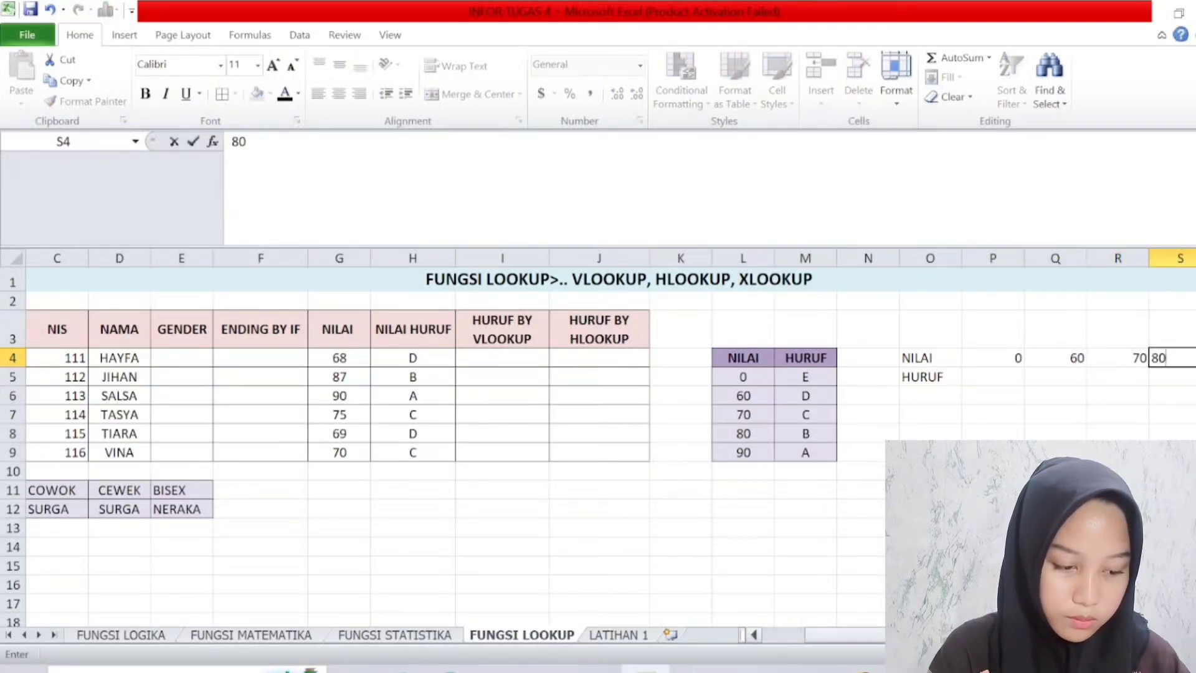
{"action": "scroll", "coordinate": [598, 436], "scroll_direction": "right", "scroll_amount": 2}
{"action": "left_click", "coordinate": [1115, 362]}
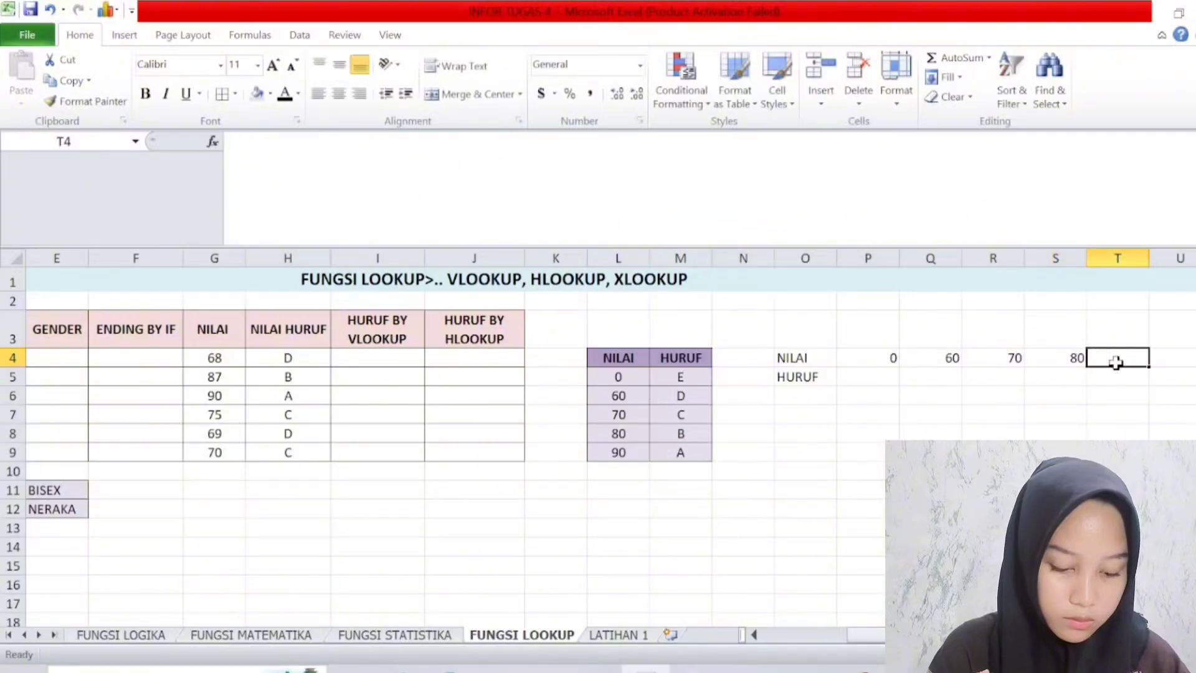
{"action": "type", "text": "90"}
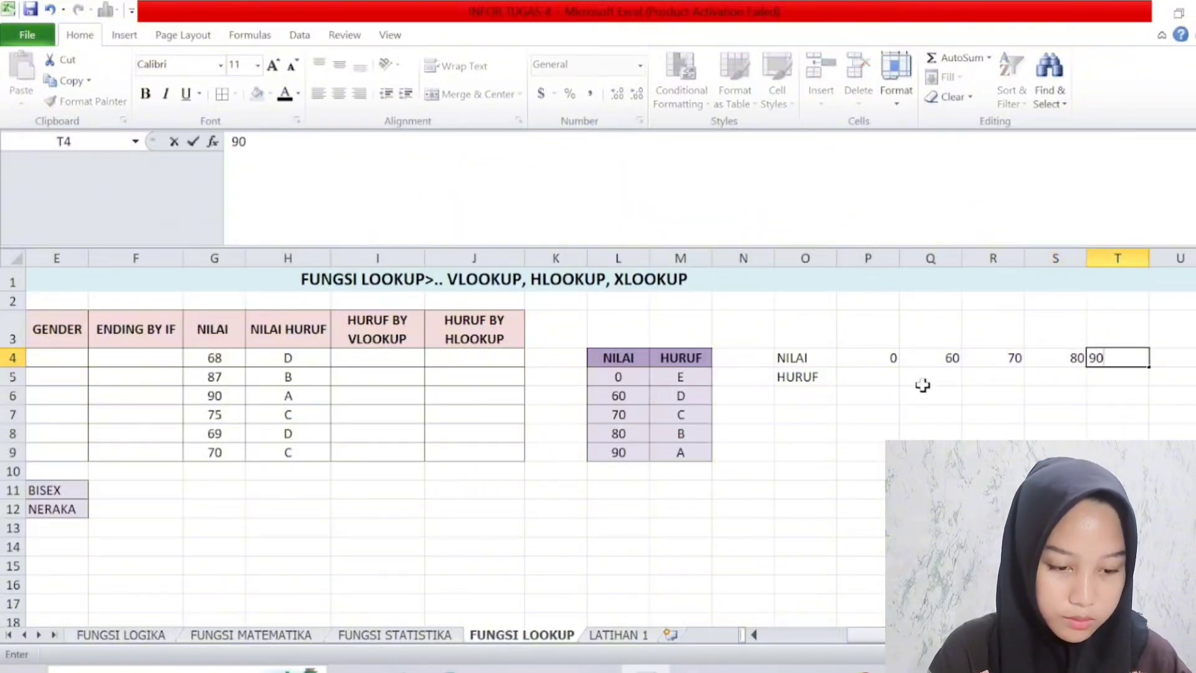
Fill the horizontal table's HURUF row P5:T5 with the letter grades E, D, C, B and A.
{"action": "left_click", "coordinate": [871, 378]}
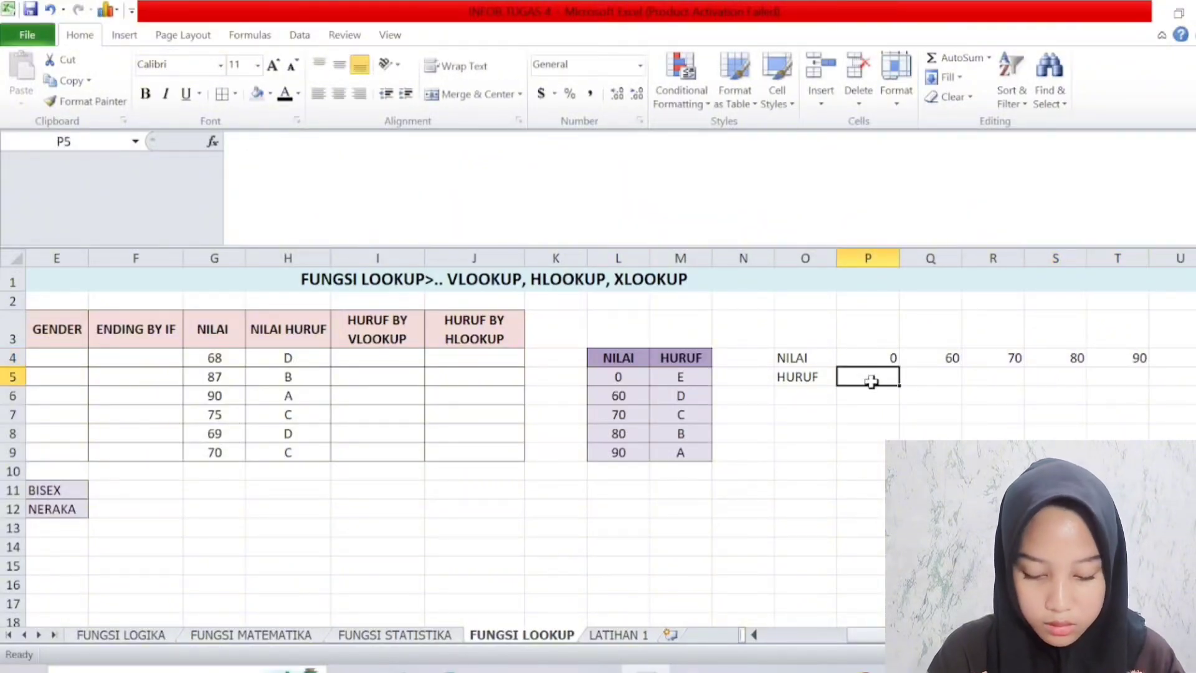
{"action": "type", "text": "E"}
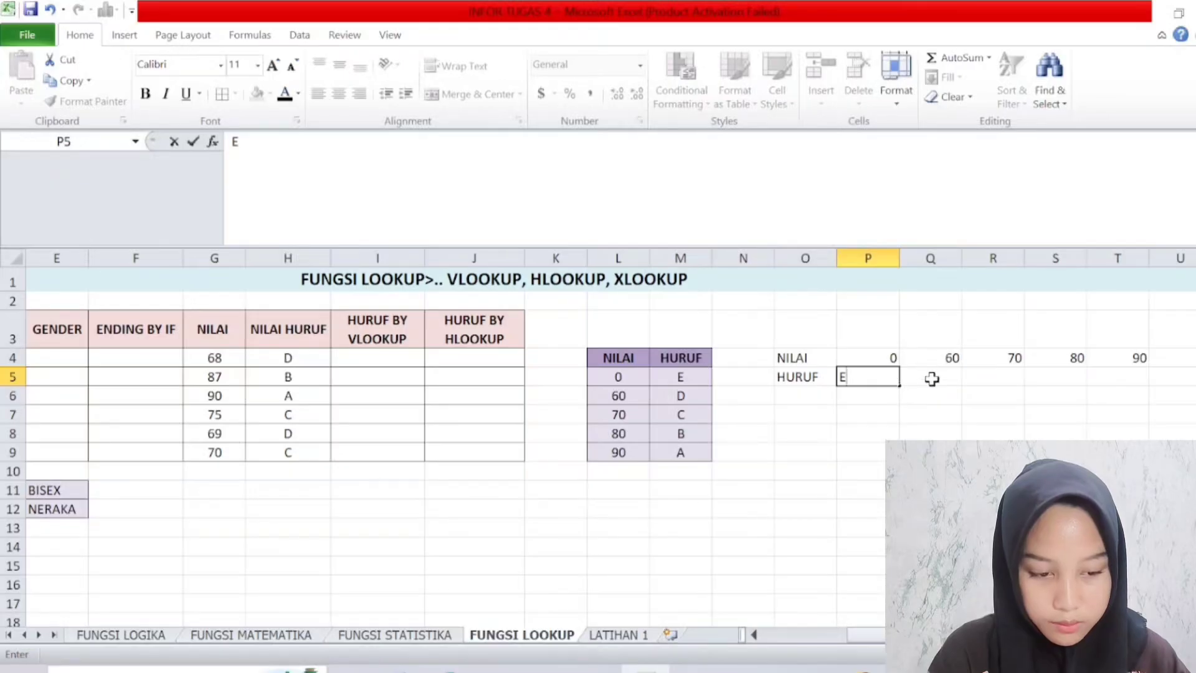
{"action": "left_click", "coordinate": [932, 378]}
{"action": "type", "text": "D"}
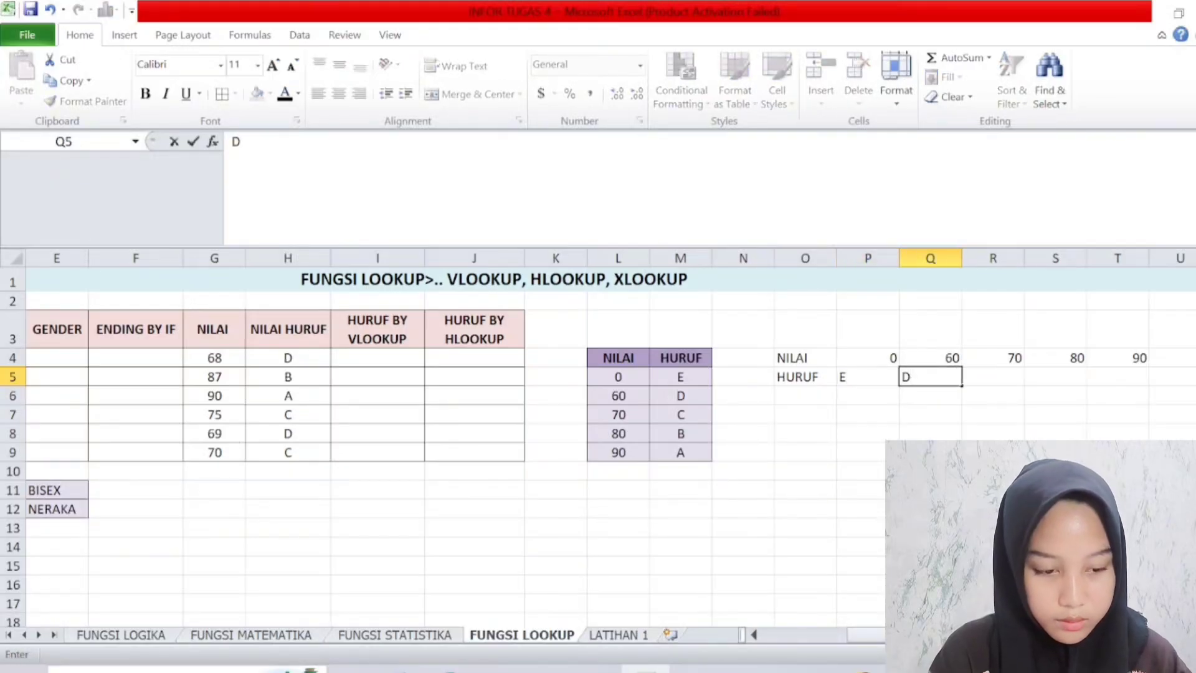
{"action": "left_click", "coordinate": [996, 376]}
{"action": "type", "text": "C"}
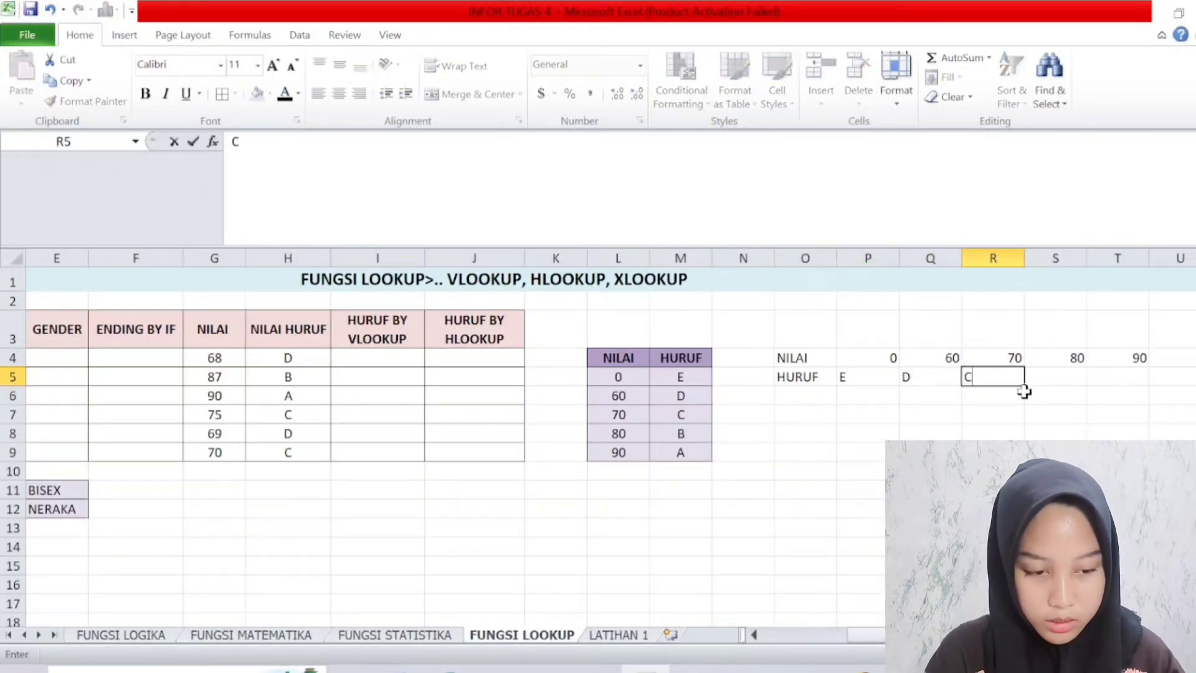
{"action": "left_click", "coordinate": [1083, 376]}
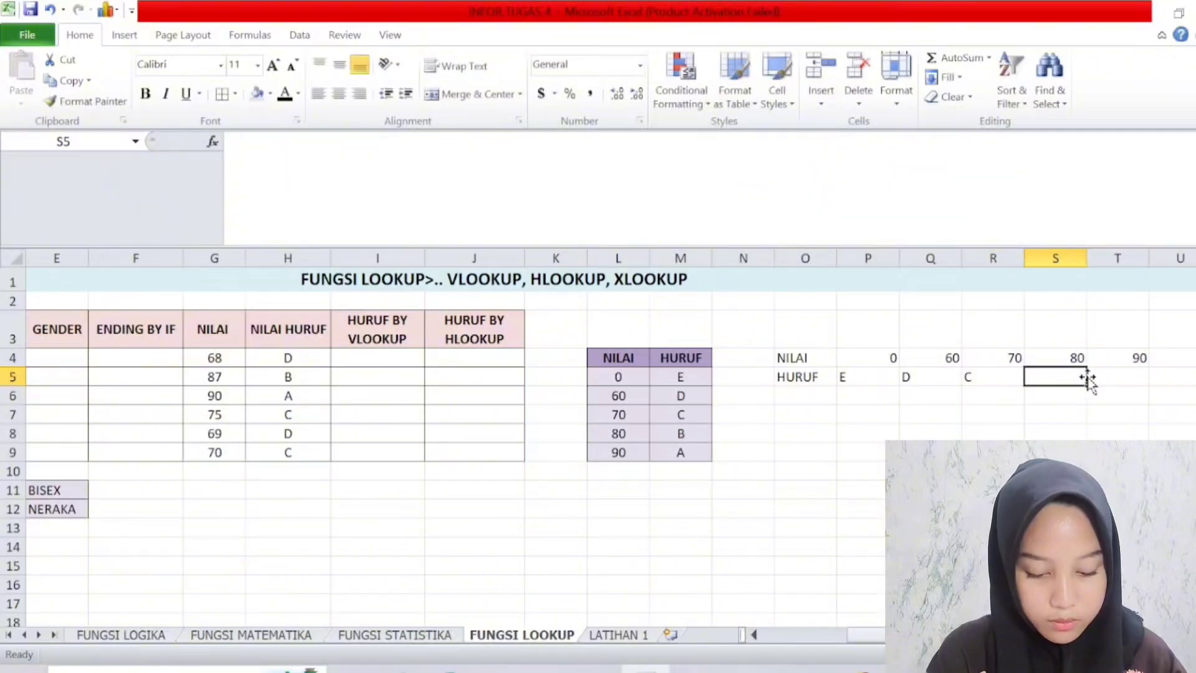
{"action": "type", "text": "B"}
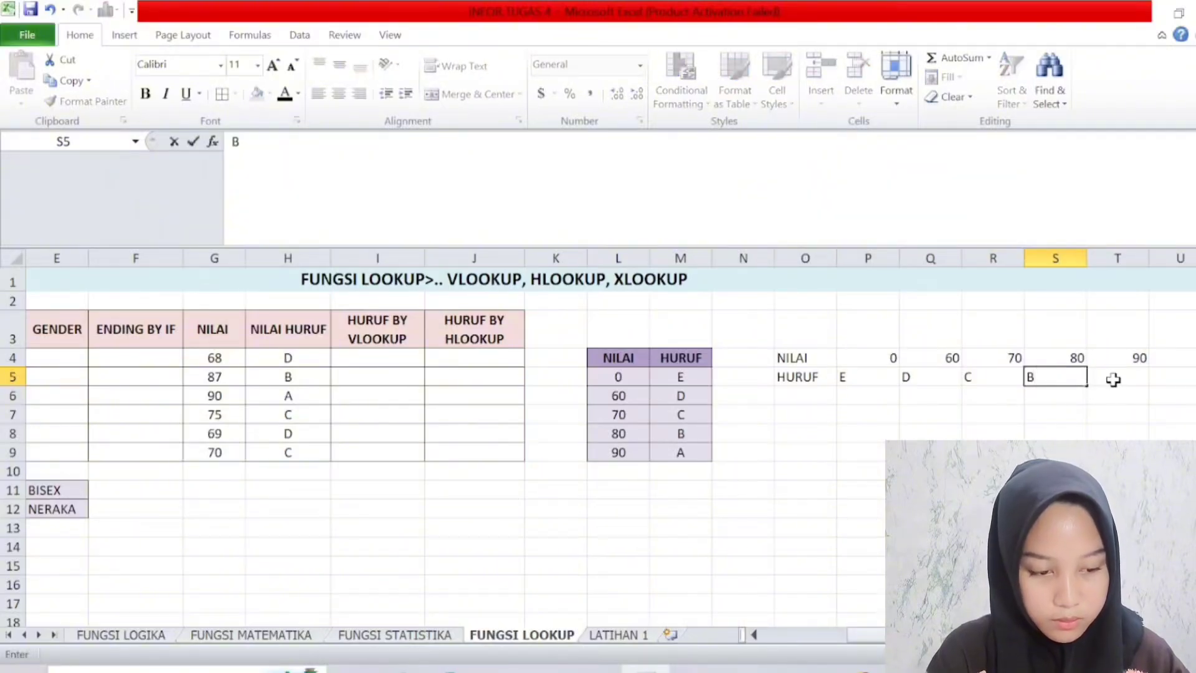
{"action": "left_click", "coordinate": [1118, 376]}
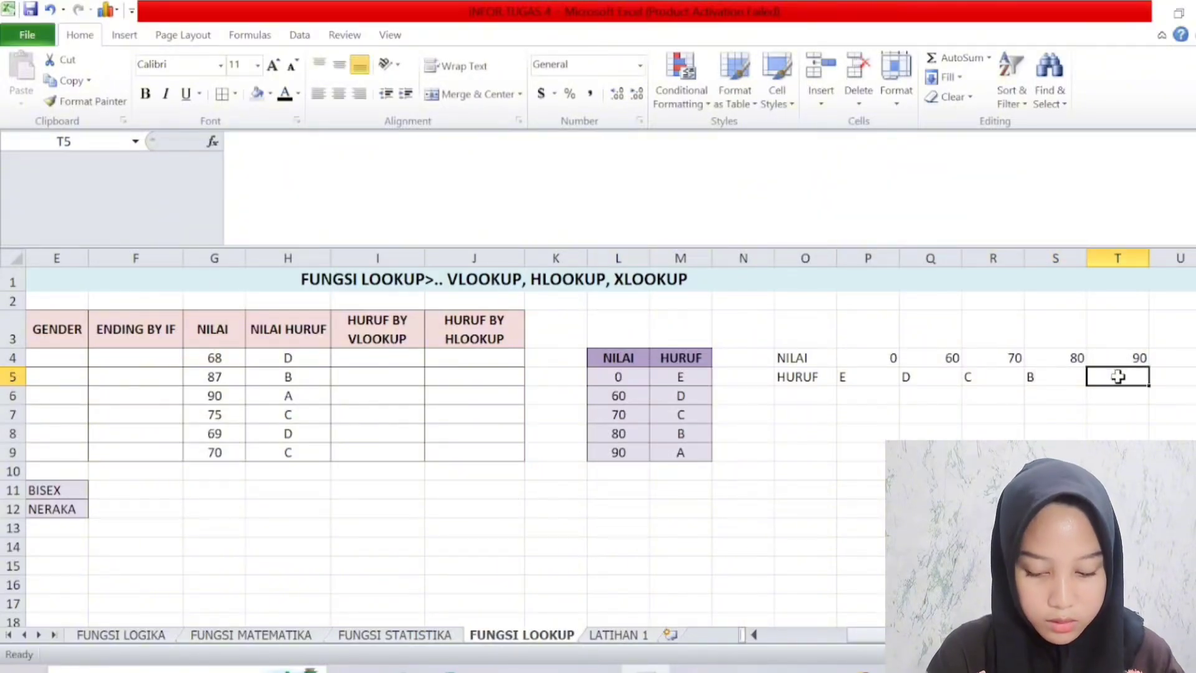
{"action": "type", "text": "A"}
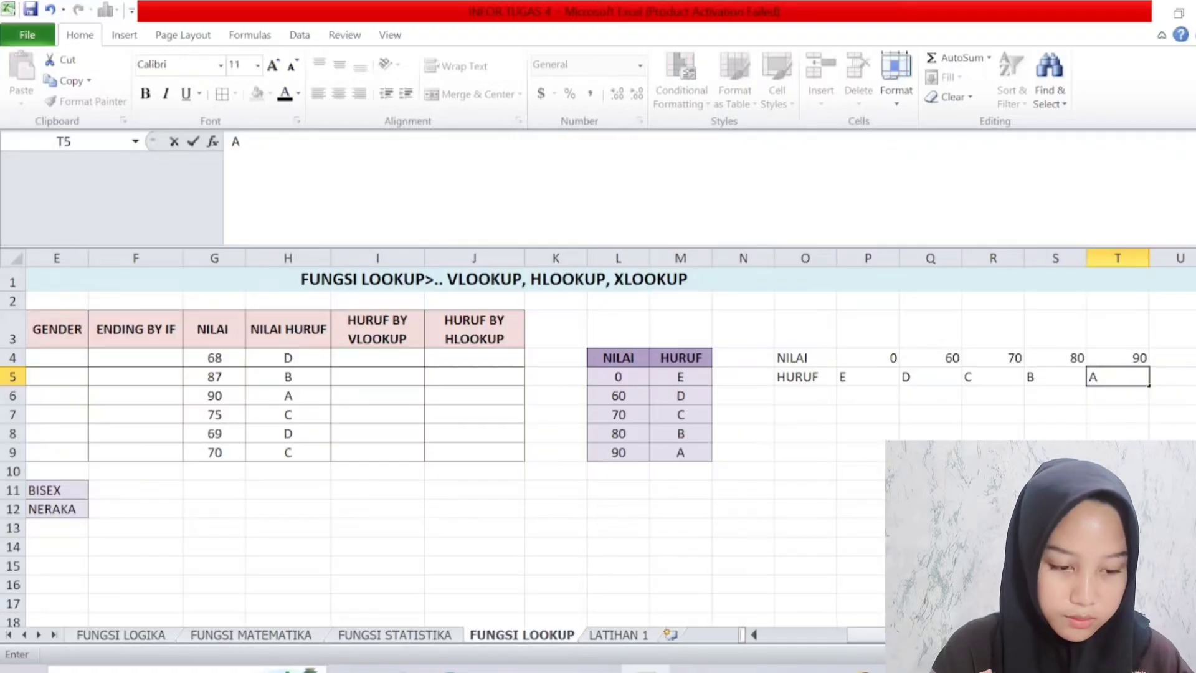
{"action": "left_click", "coordinate": [904, 430]}
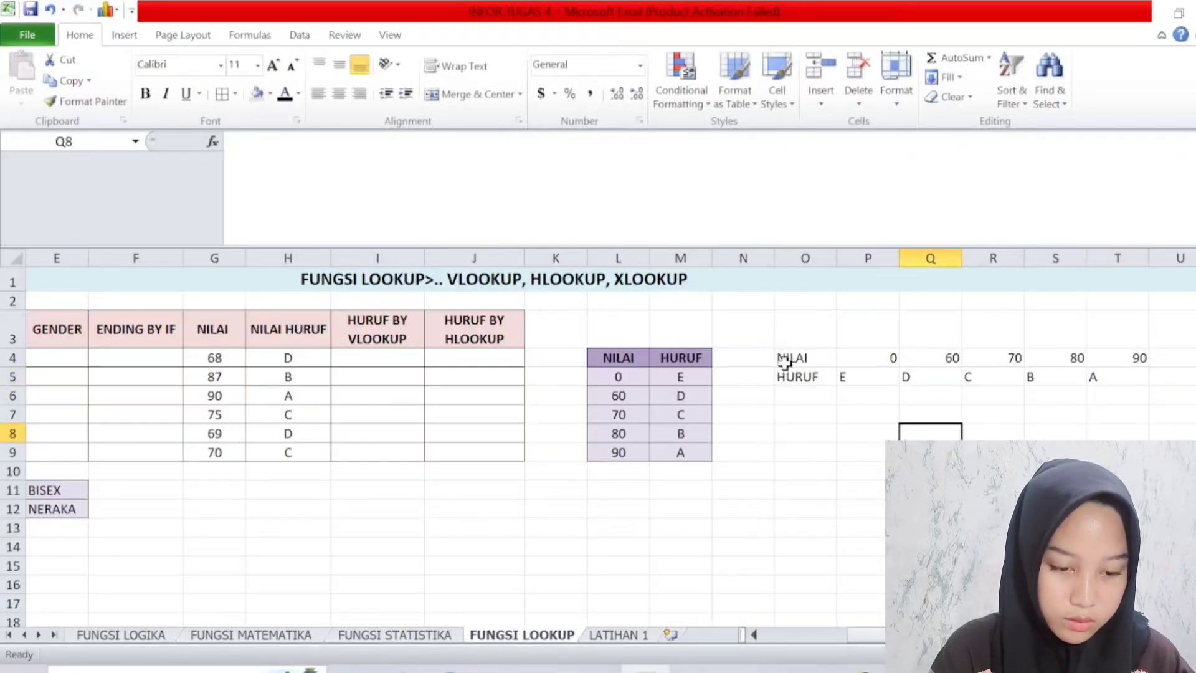
Apply all borders to the horizontal reference table O4:T5 and centre its contents horizontally and vertically.
{"action": "left_click_drag", "start_coordinate": [785, 363], "coordinate": [1143, 379]}
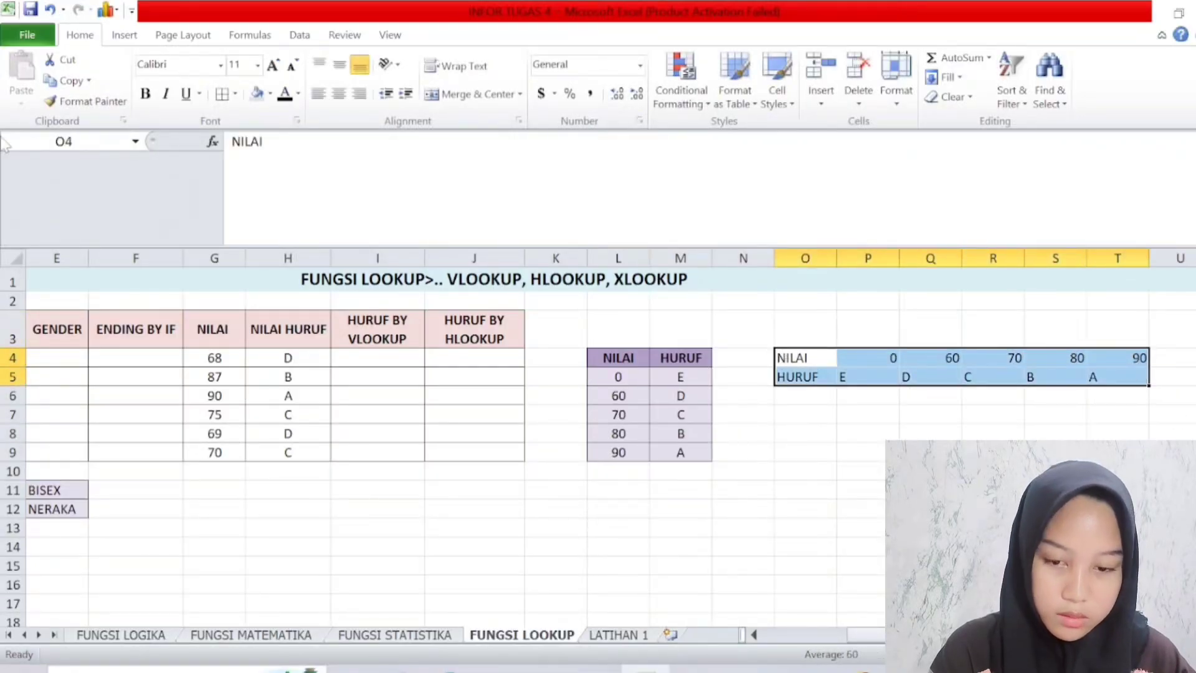
{"action": "left_click", "coordinate": [219, 95]}
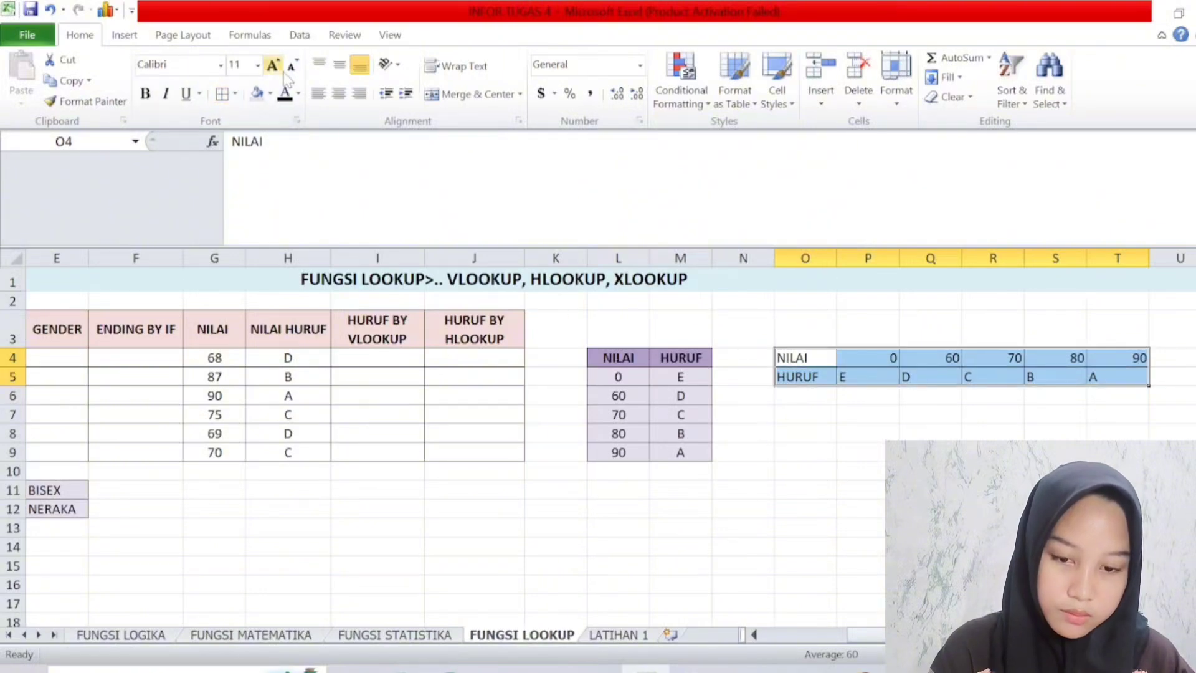
{"action": "left_click", "coordinate": [339, 65]}
{"action": "left_click", "coordinate": [339, 93]}
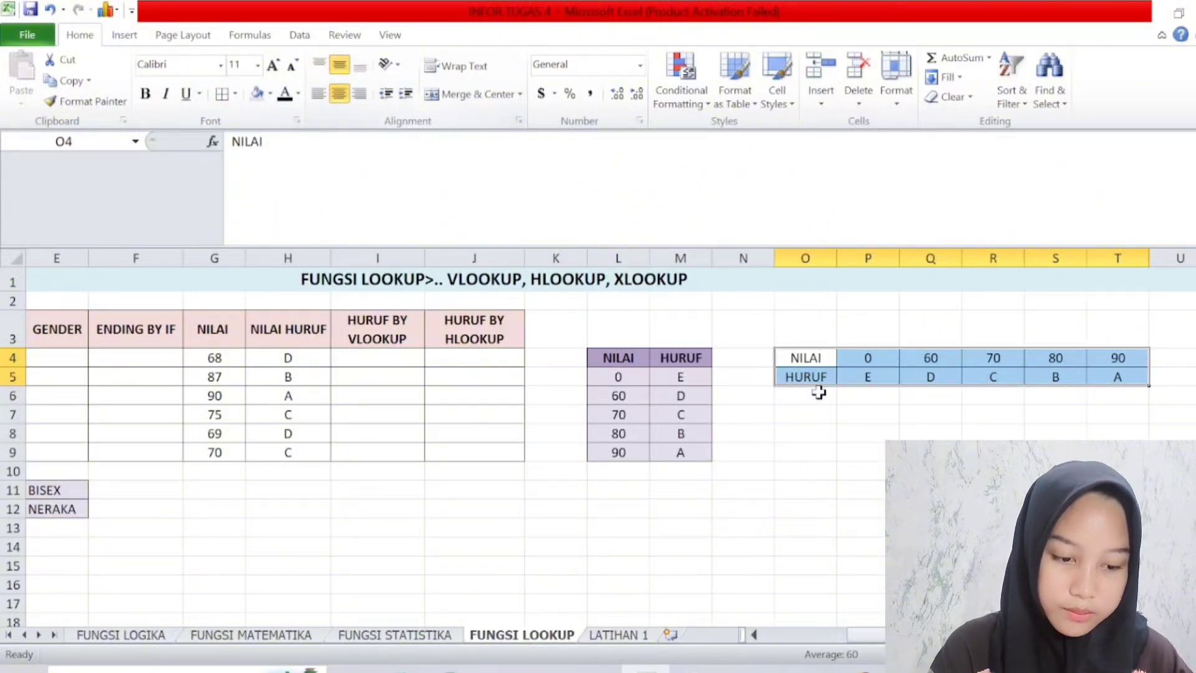
{"action": "left_click", "coordinate": [813, 412]}
Bold the row labels NILAI and HURUF in O4:O5 and fill them with a light purple theme colour.
{"action": "left_click_drag", "start_coordinate": [798, 356], "coordinate": [799, 376]}
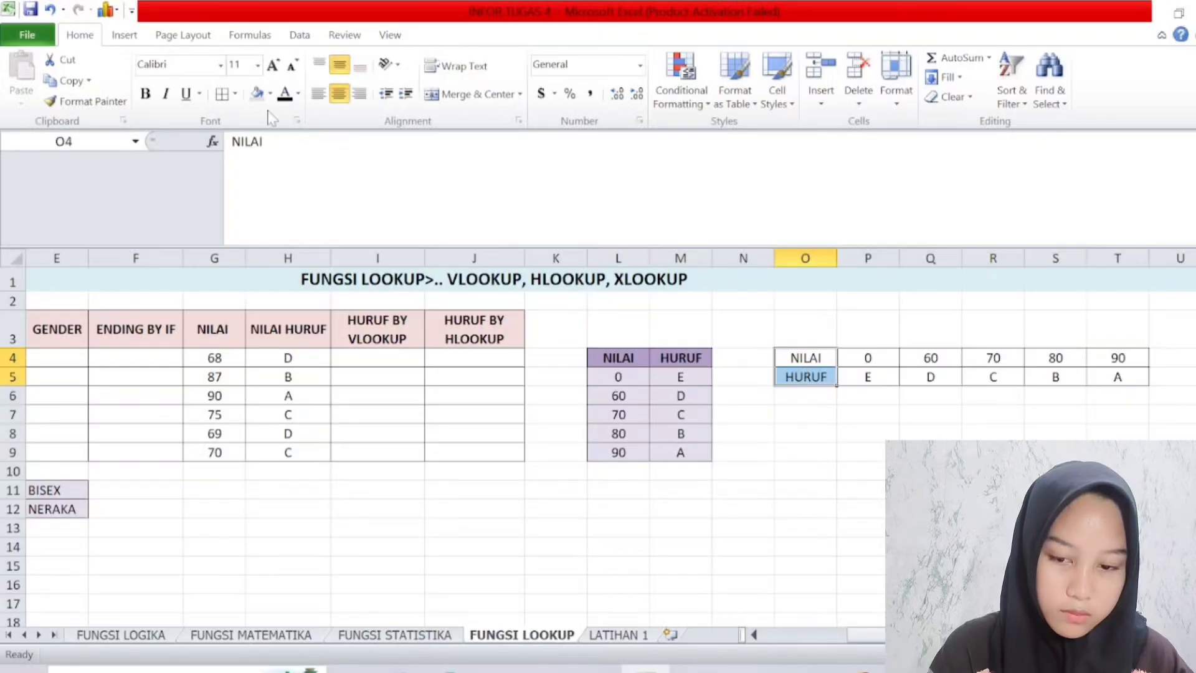
{"action": "left_click", "coordinate": [145, 93]}
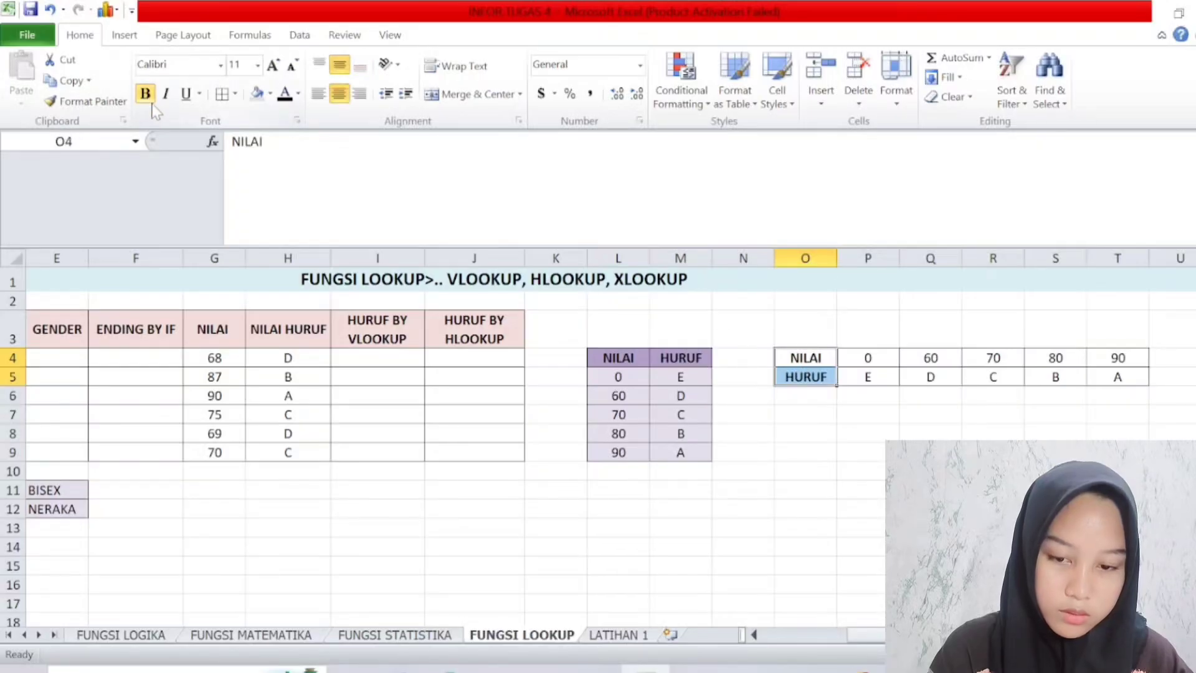
{"action": "left_click", "coordinate": [270, 95]}
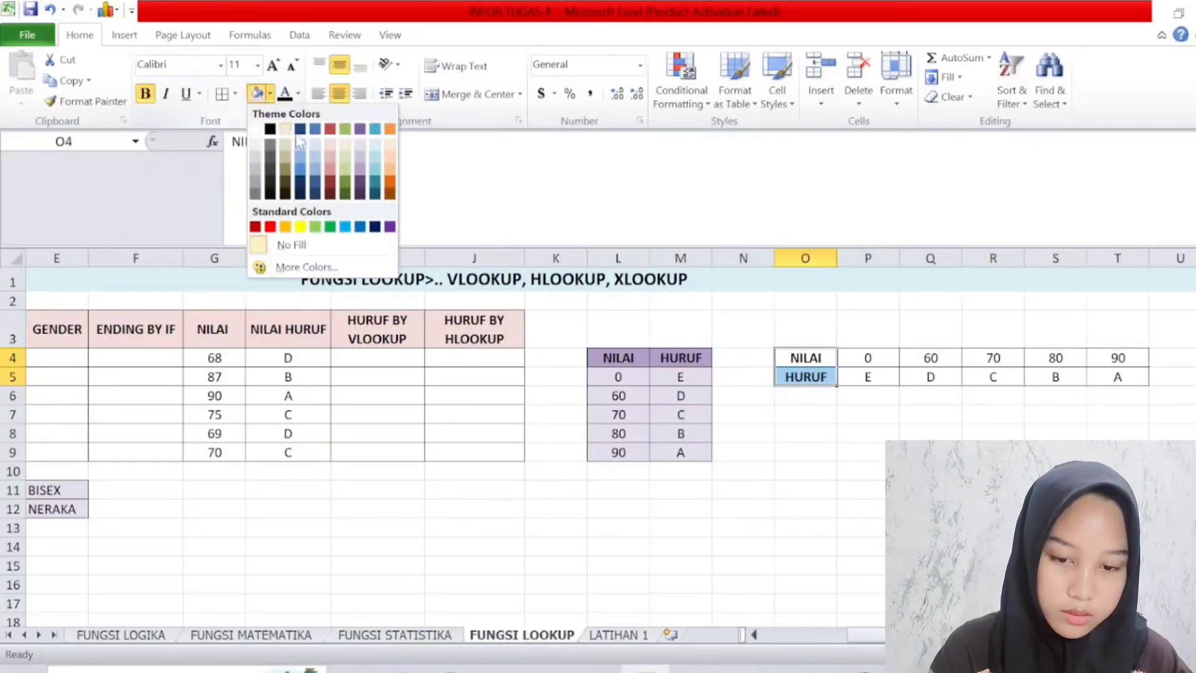
{"action": "left_click", "coordinate": [364, 161]}
Fill the horizontal table's threshold and grade cells P4:T5 with the lightest purple theme tint.
{"action": "left_click_drag", "start_coordinate": [867, 356], "coordinate": [1108, 377]}
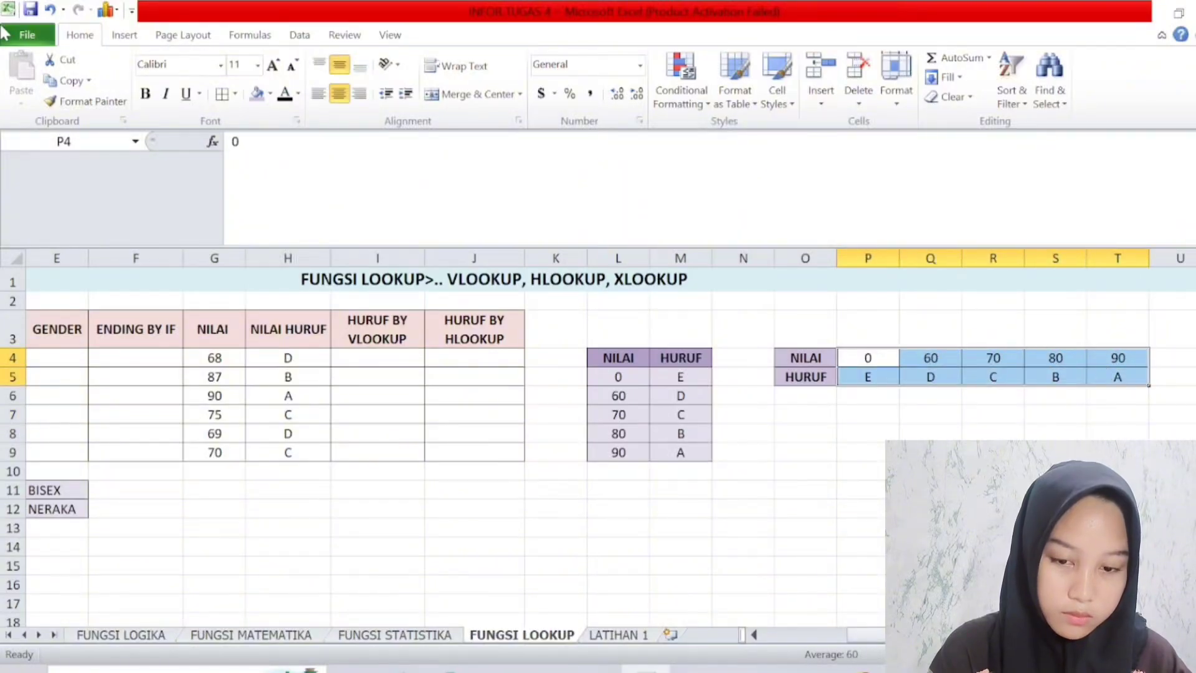
{"action": "left_click", "coordinate": [270, 94]}
{"action": "left_click", "coordinate": [360, 147]}
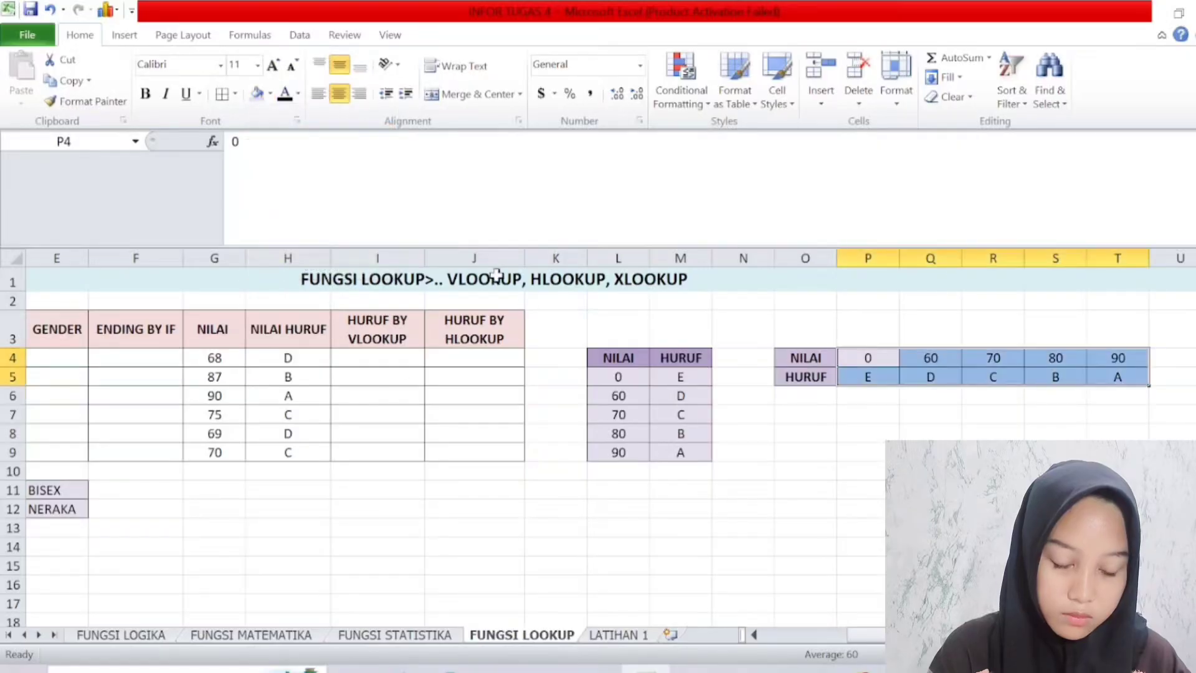
{"action": "left_click", "coordinate": [747, 431]}
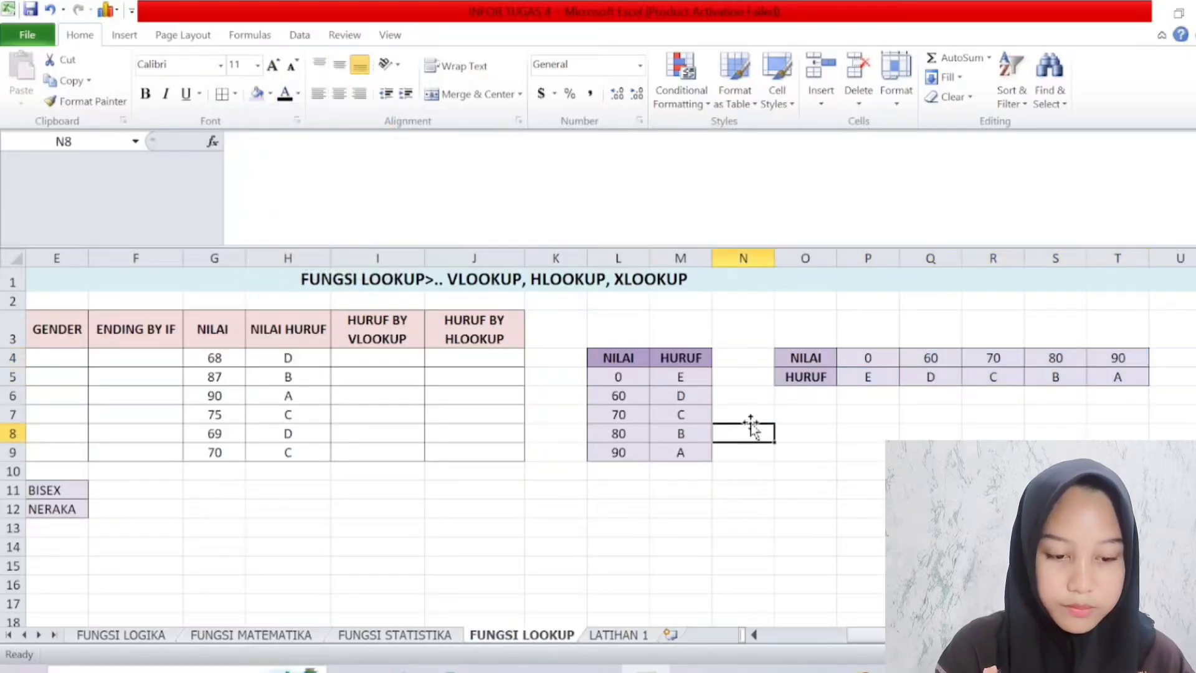
Centre the NO and NIS values in B4:C9 horizontally and vertically.
{"action": "left_click", "coordinate": [754, 634]}
{"action": "left_click", "coordinate": [754, 634]}
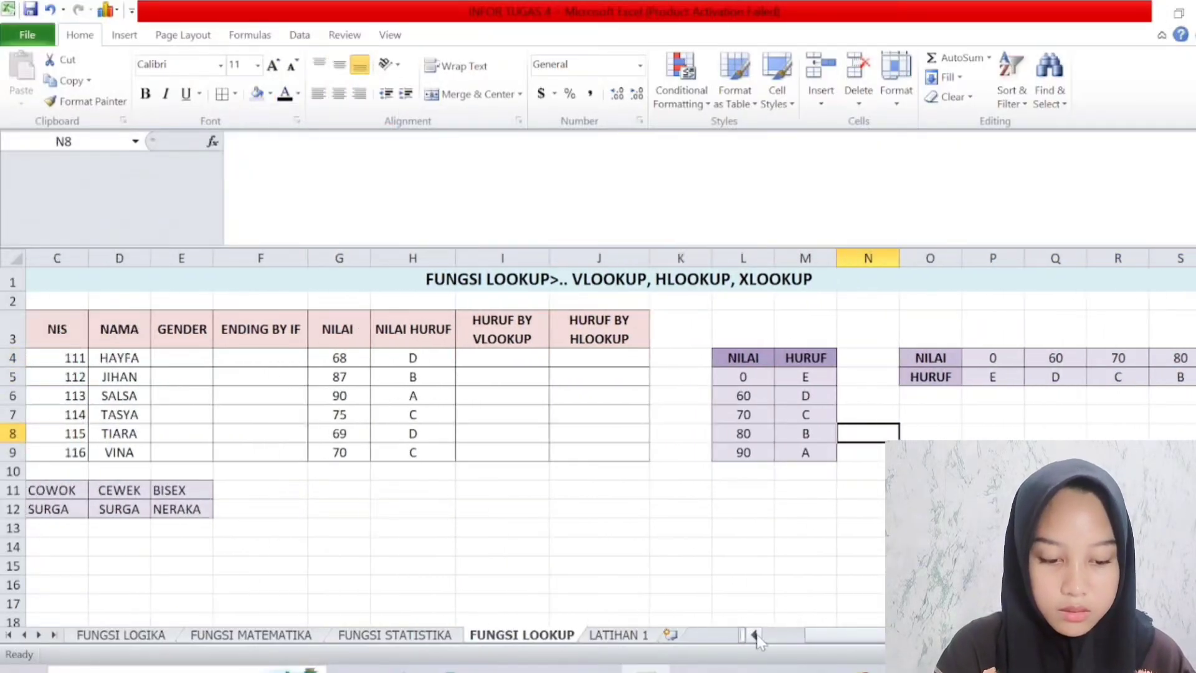
{"action": "left_click", "coordinate": [754, 634]}
{"action": "left_click", "coordinate": [754, 634]}
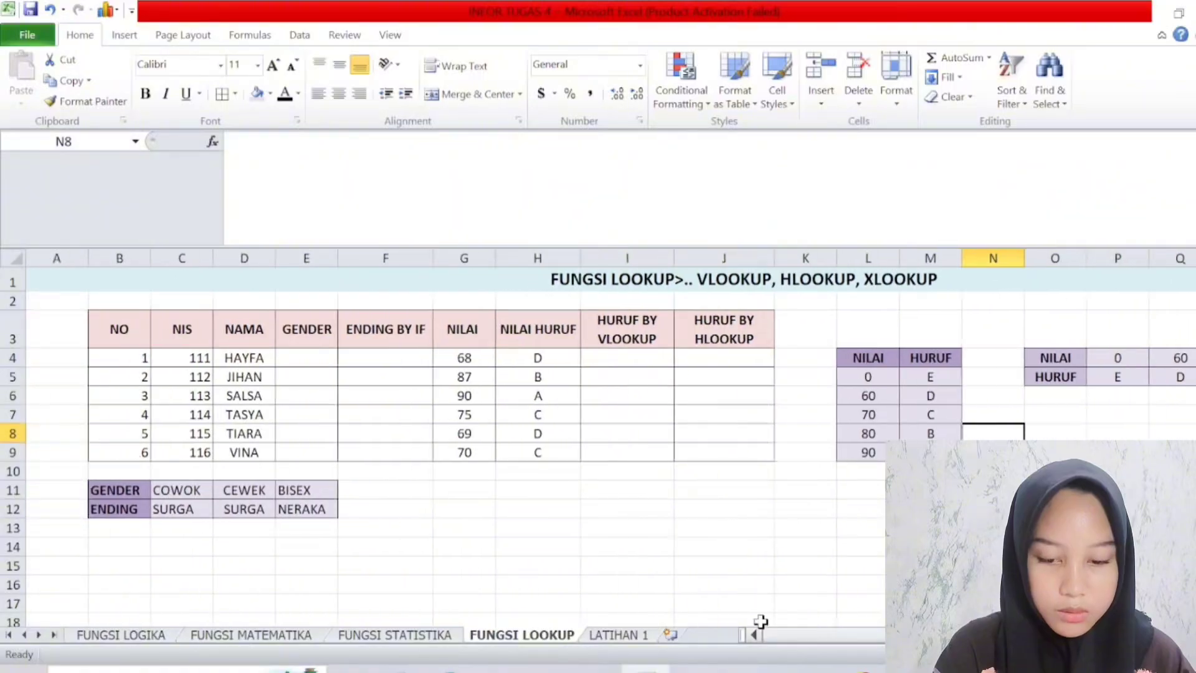
{"action": "left_click_drag", "start_coordinate": [120, 357], "coordinate": [208, 451]}
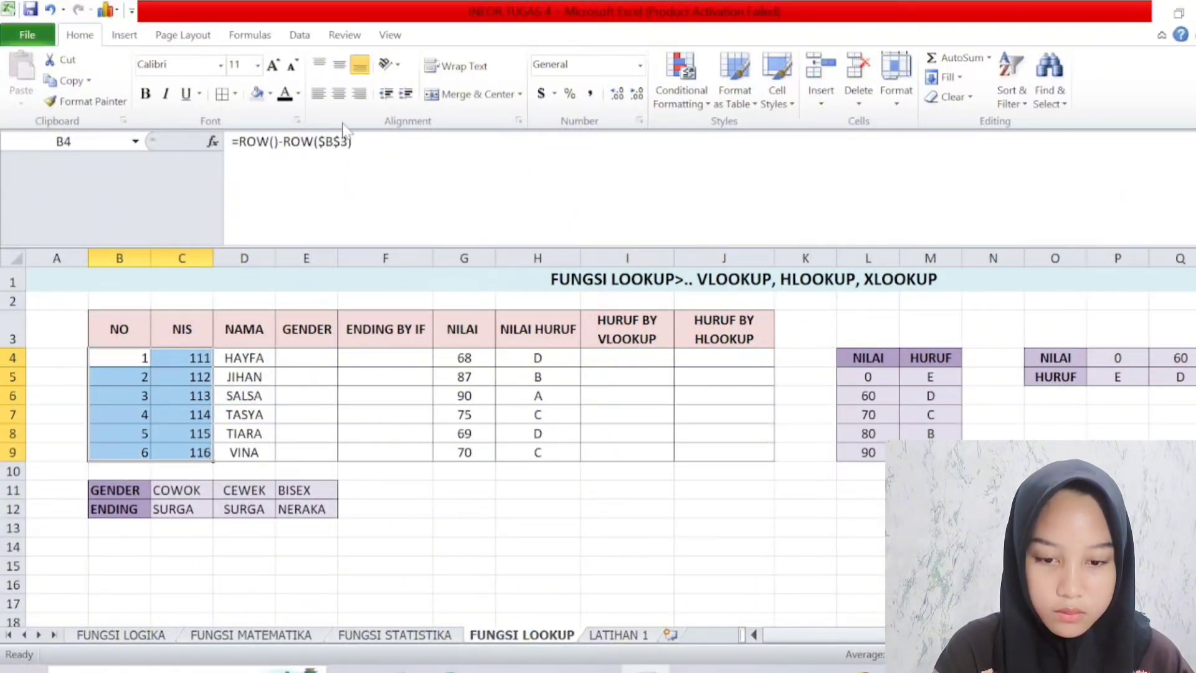
{"action": "left_click", "coordinate": [338, 95]}
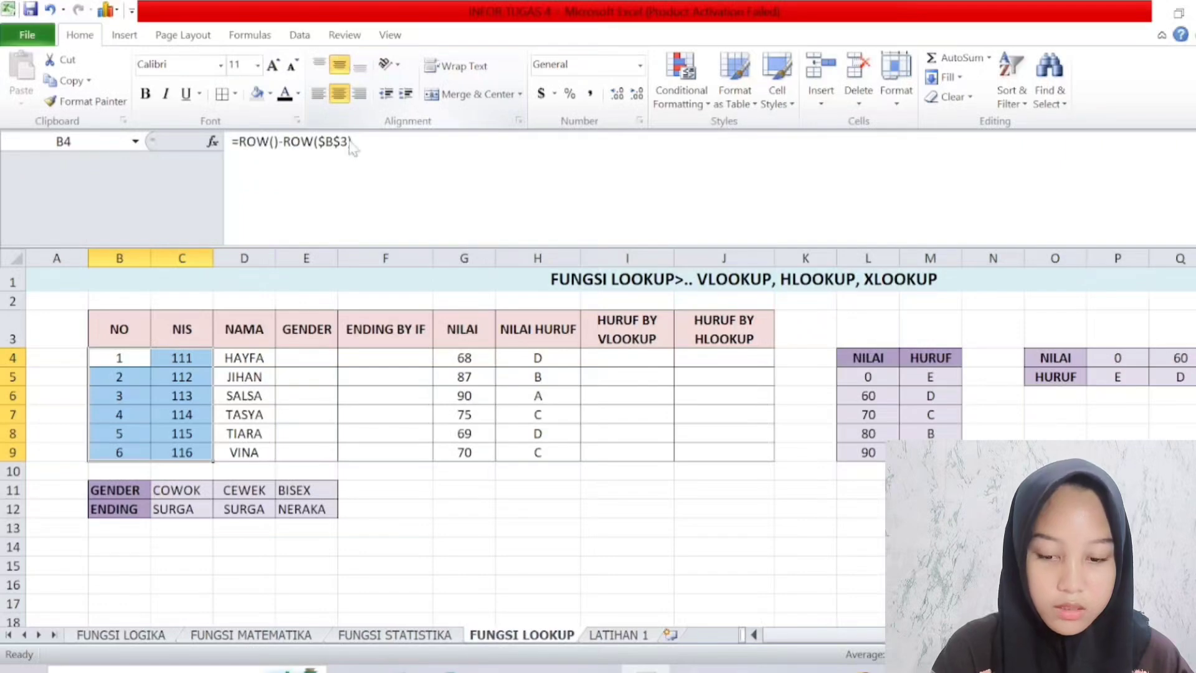
{"action": "left_click", "coordinate": [352, 491]}
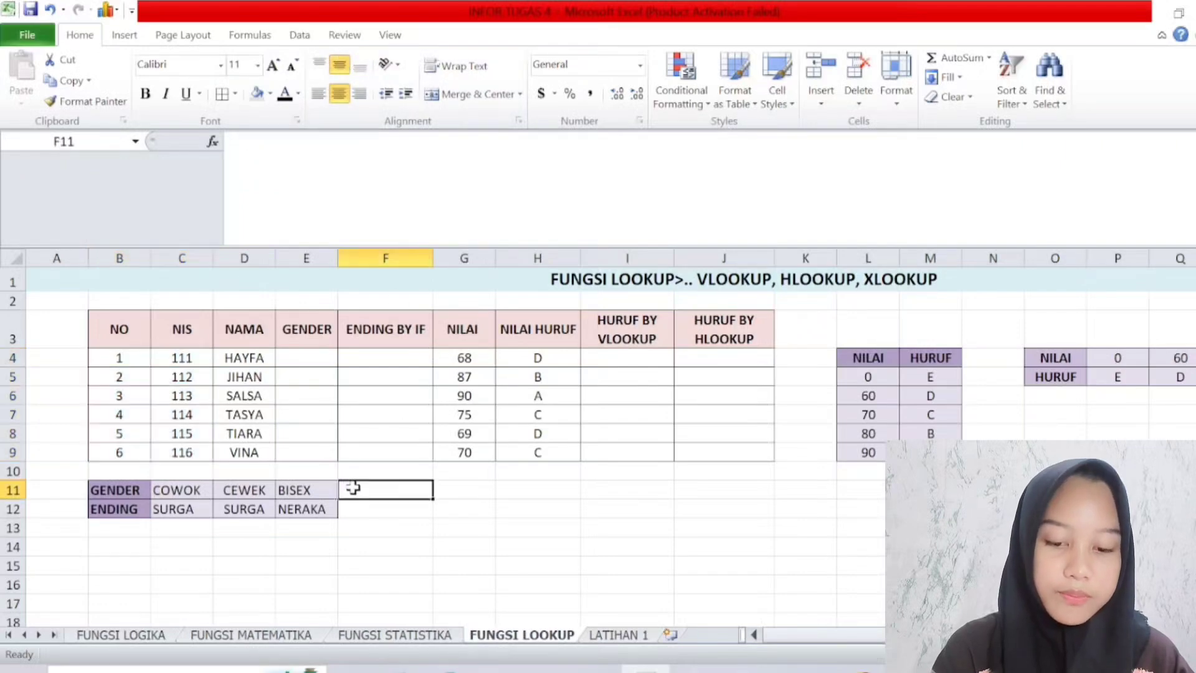
{"action": "left_click", "coordinate": [315, 357]}
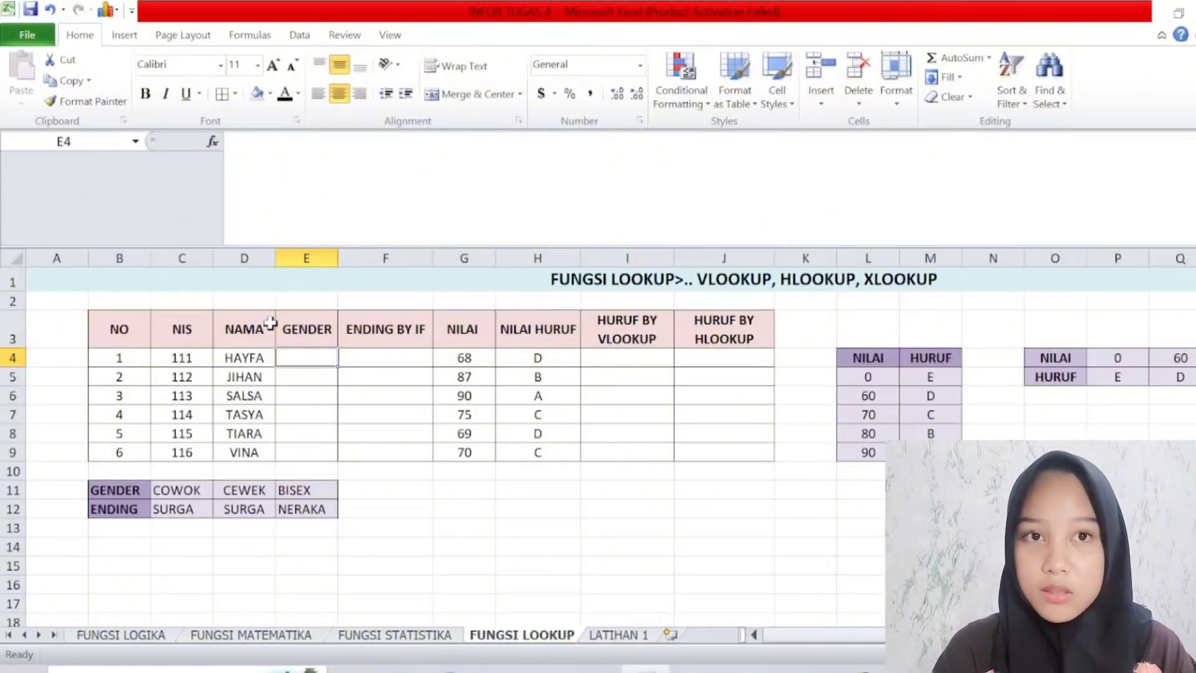
{"action": "type", "text": "CO"}
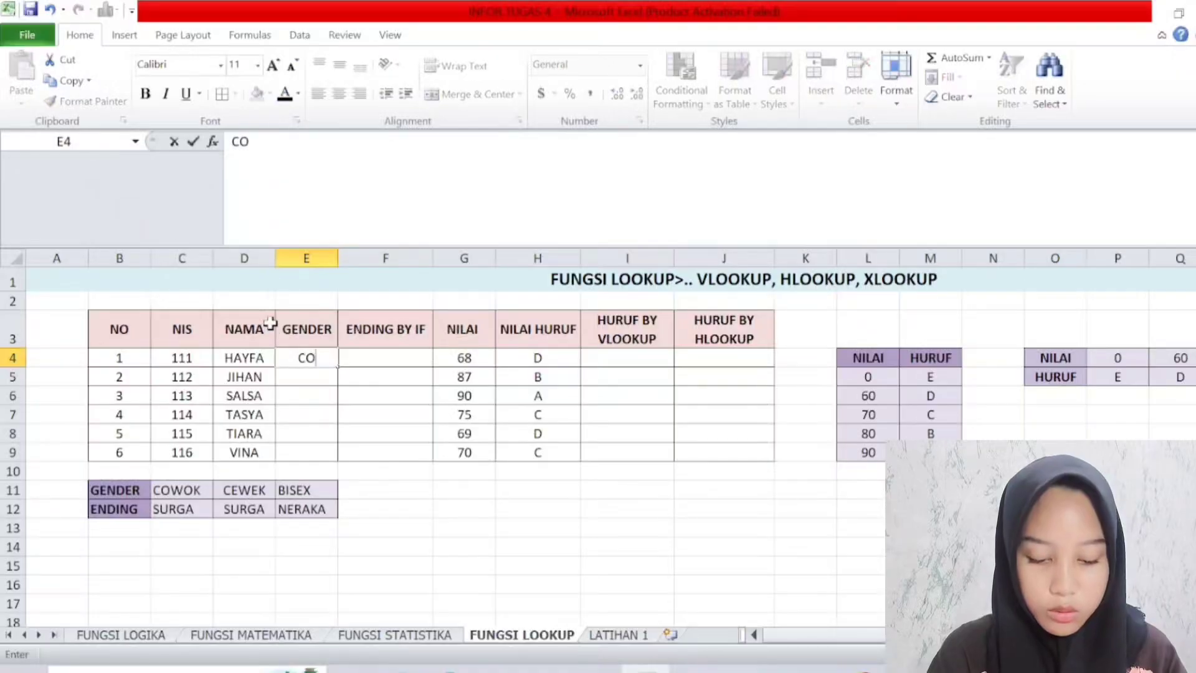
{"action": "type", "text": "WOK"}
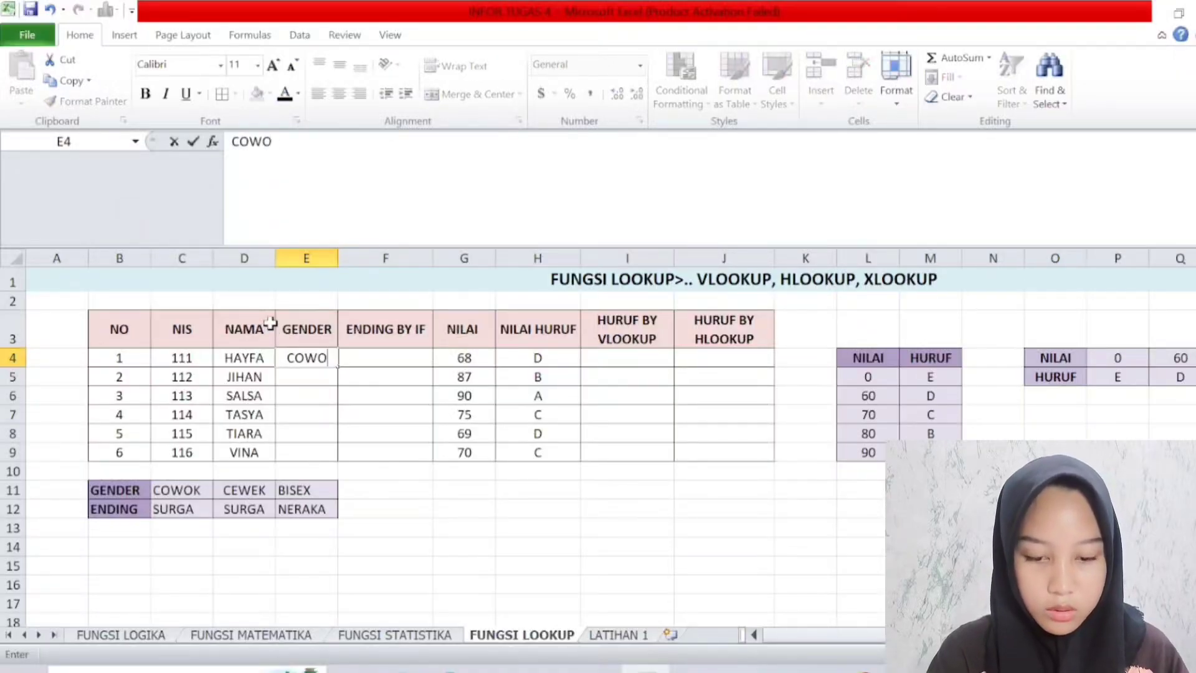
{"action": "key", "text": "BackSpace"}
{"action": "key", "text": "BackSpace"}
{"action": "key", "text": "BackSpace"}
{"action": "key", "text": "BackSpace"}
{"action": "key", "text": "BackSpace"}
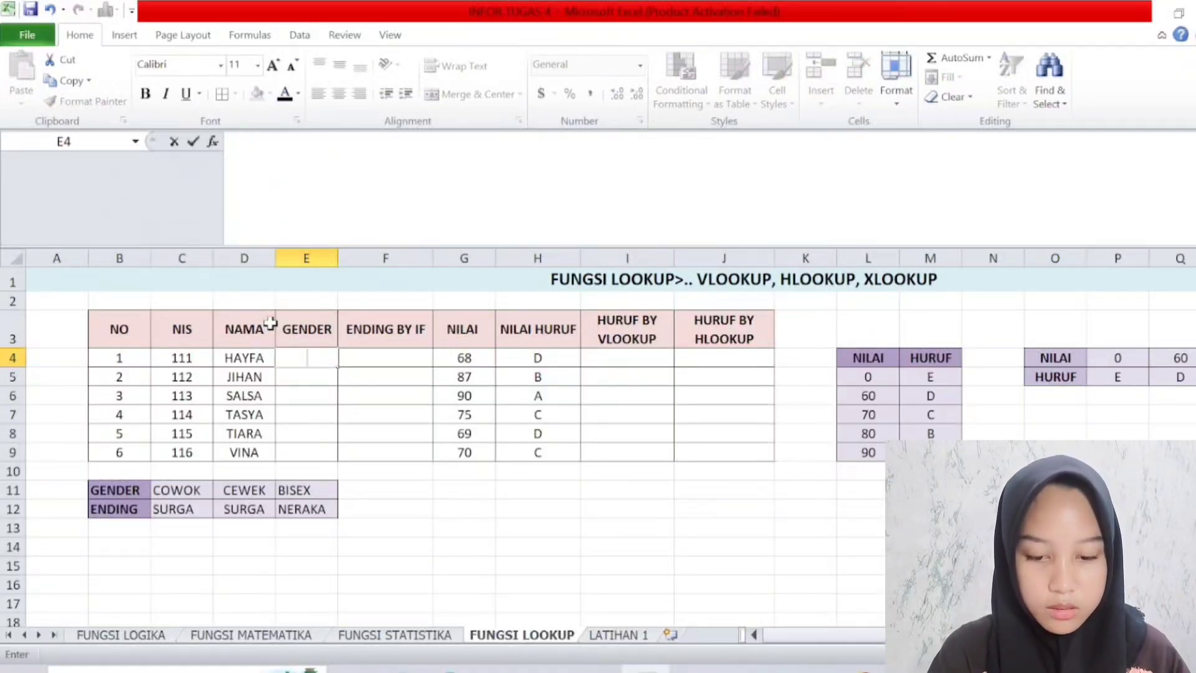
{"action": "left_click", "coordinate": [315, 379]}
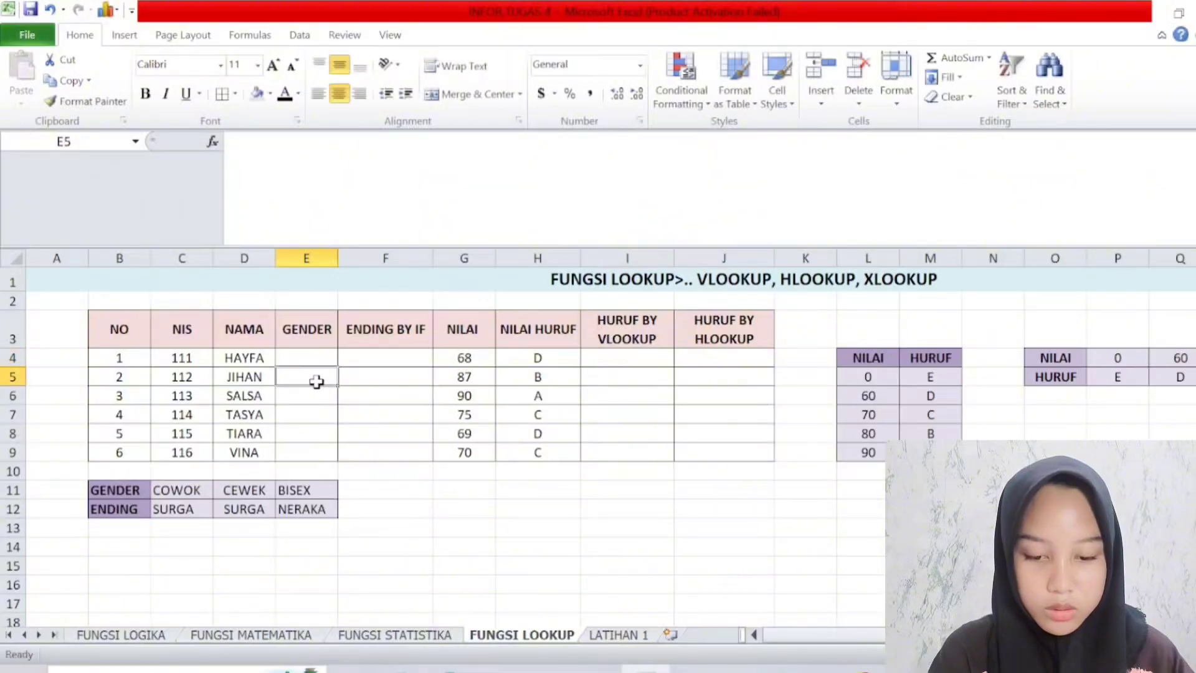
Replace the first student's name in D4 of the NAMA column with a different first name.
{"action": "left_click", "coordinate": [242, 355]}
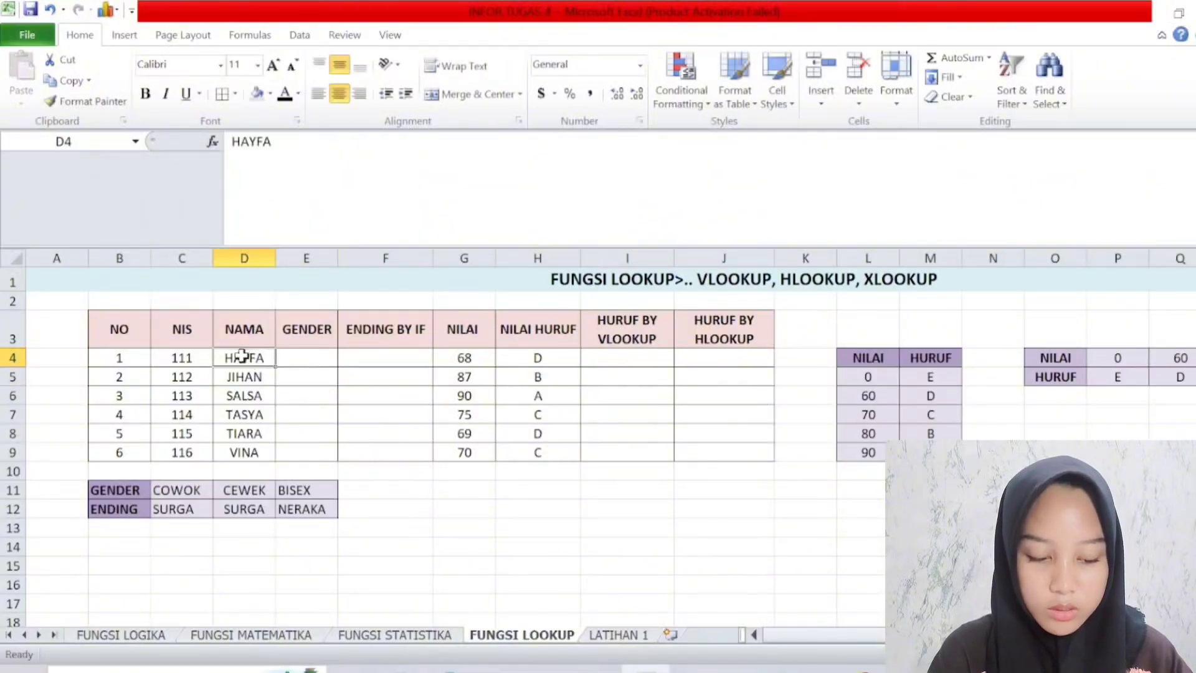
{"action": "key", "text": "F2"}
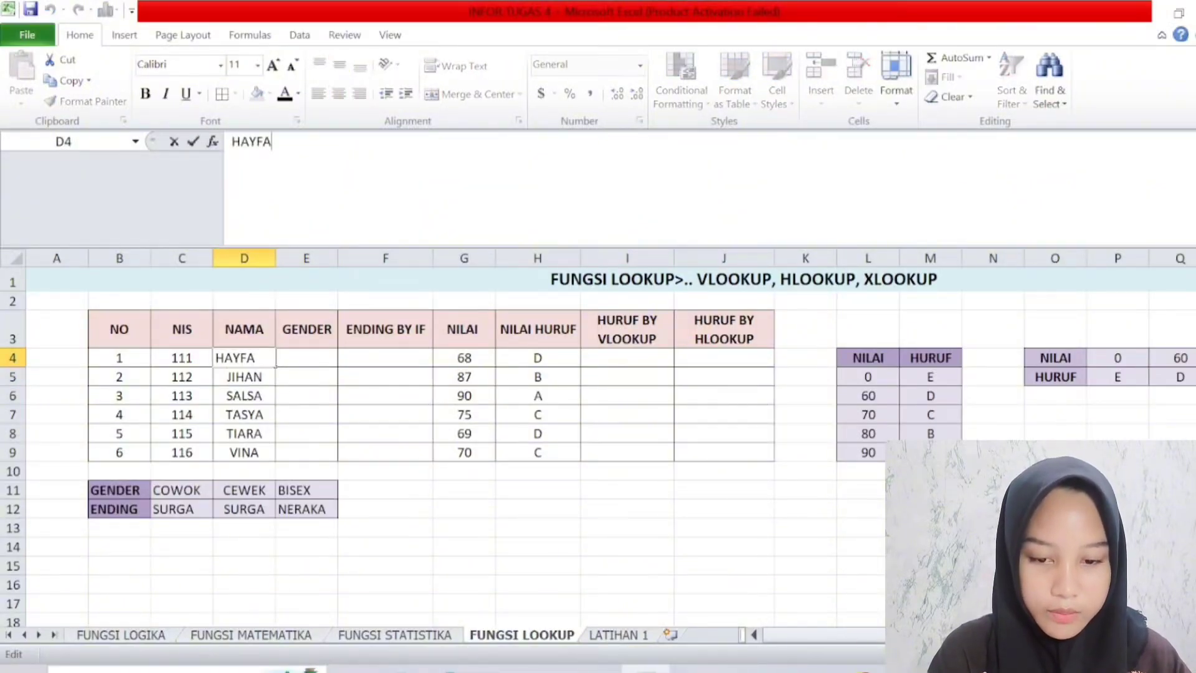
{"action": "key", "text": "BackSpace"}
{"action": "key", "text": "BackSpace"}
{"action": "key", "text": "BackSpace"}
{"action": "key", "text": "BackSpace"}
{"action": "key", "text": "BackSpace"}
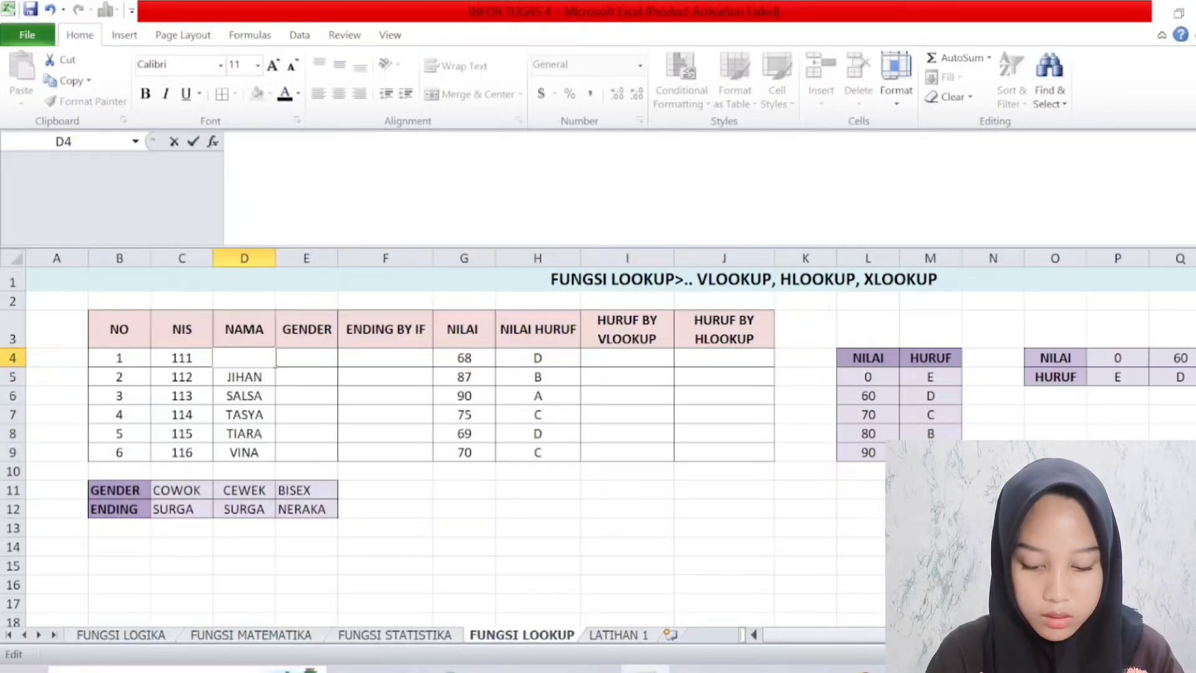
{"action": "type", "text": "ERWIN"}
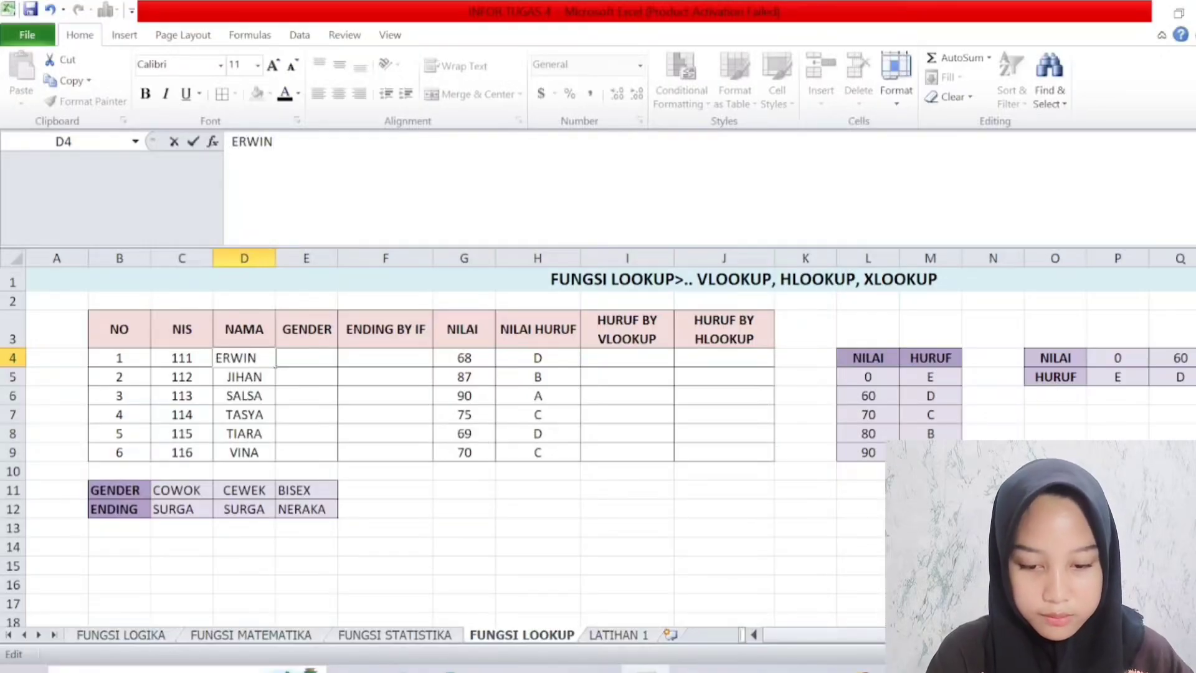
Replace the third student's name in D6 of the NAMA column with a different first name.
{"action": "left_click", "coordinate": [241, 396]}
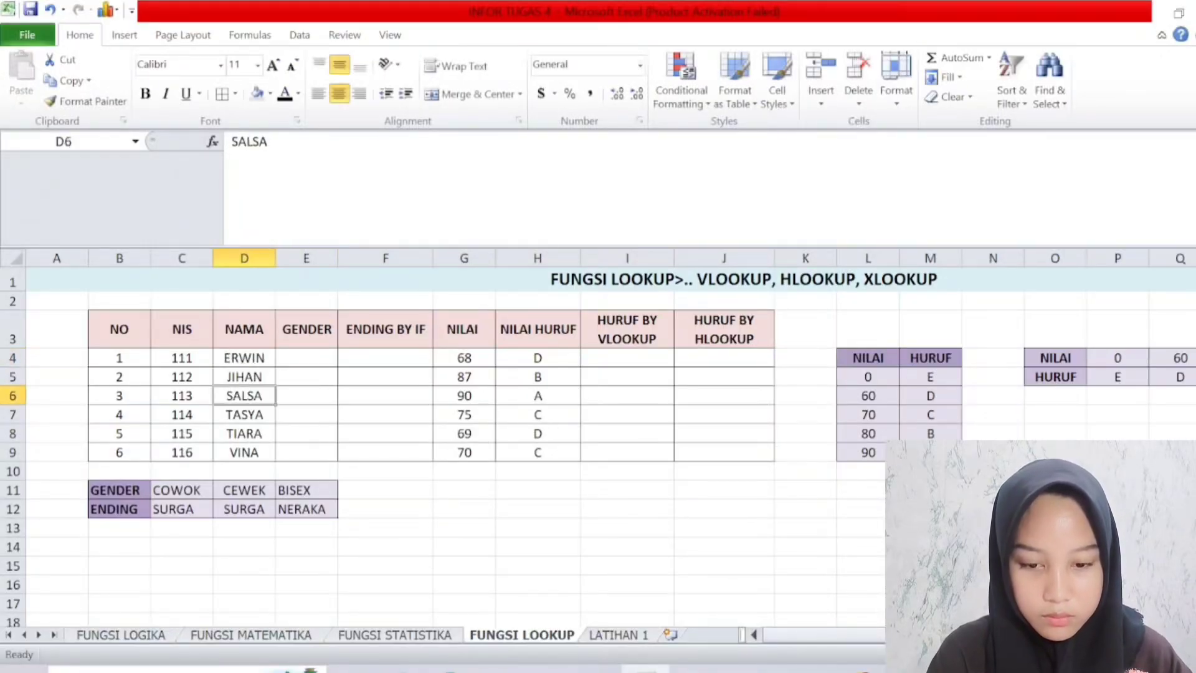
{"action": "key", "text": "F2"}
{"action": "key", "text": "BackSpace"}
{"action": "key", "text": "BackSpace"}
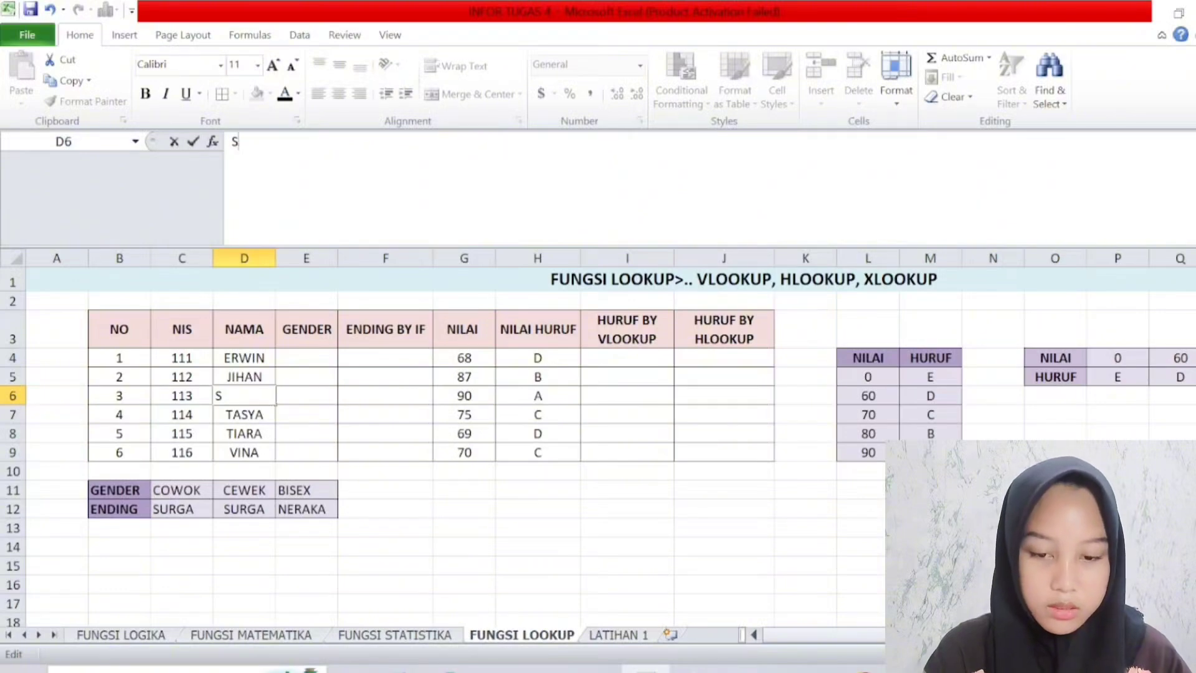
{"action": "key", "text": "BackSpace"}
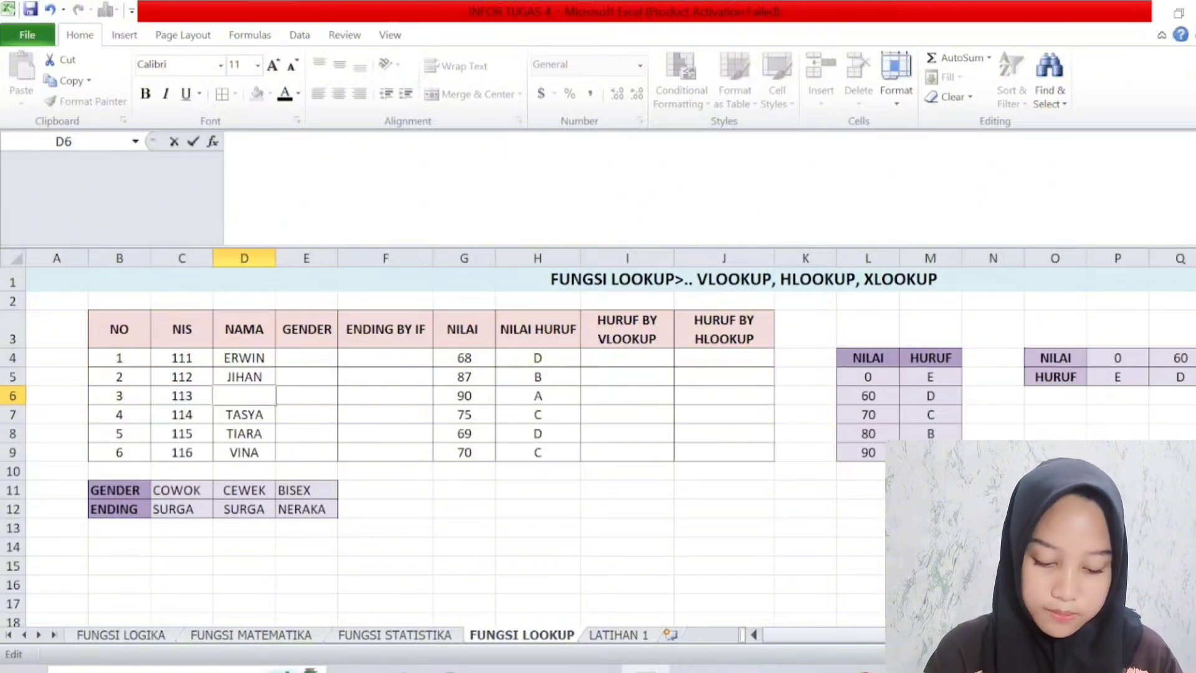
{"action": "type", "text": "FAAR"}
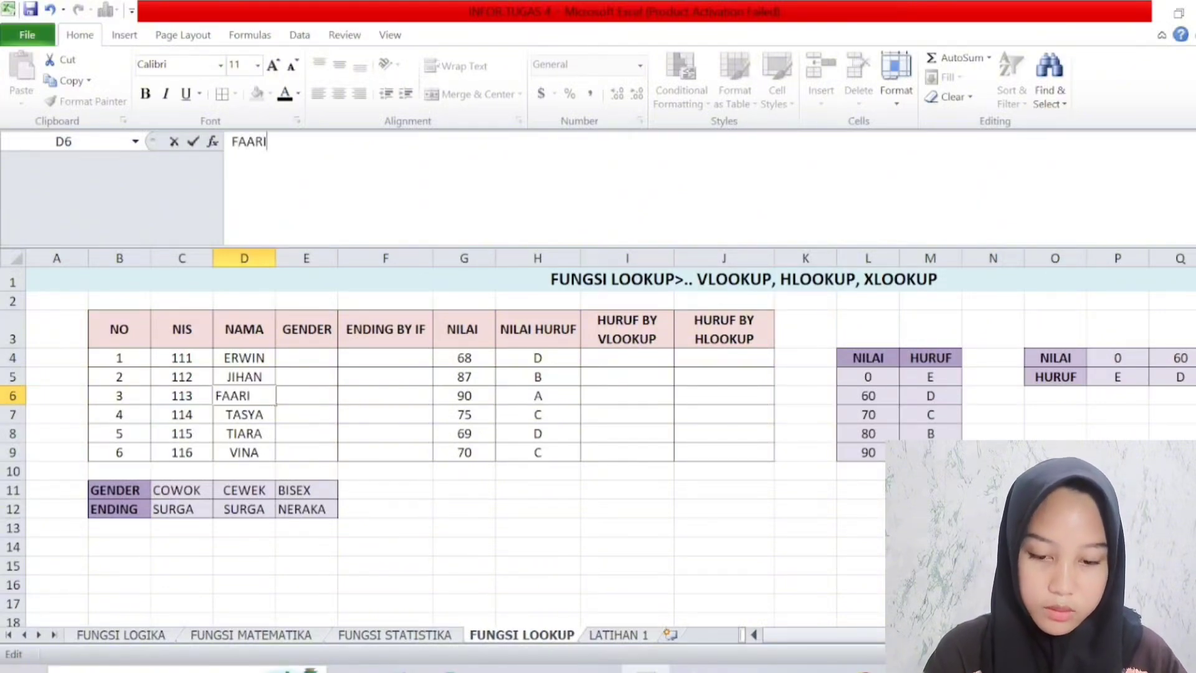
{"action": "type", "text": "I"}
Replace the fifth student's name in D8 of the NAMA column with a different first name.
{"action": "left_click", "coordinate": [259, 431]}
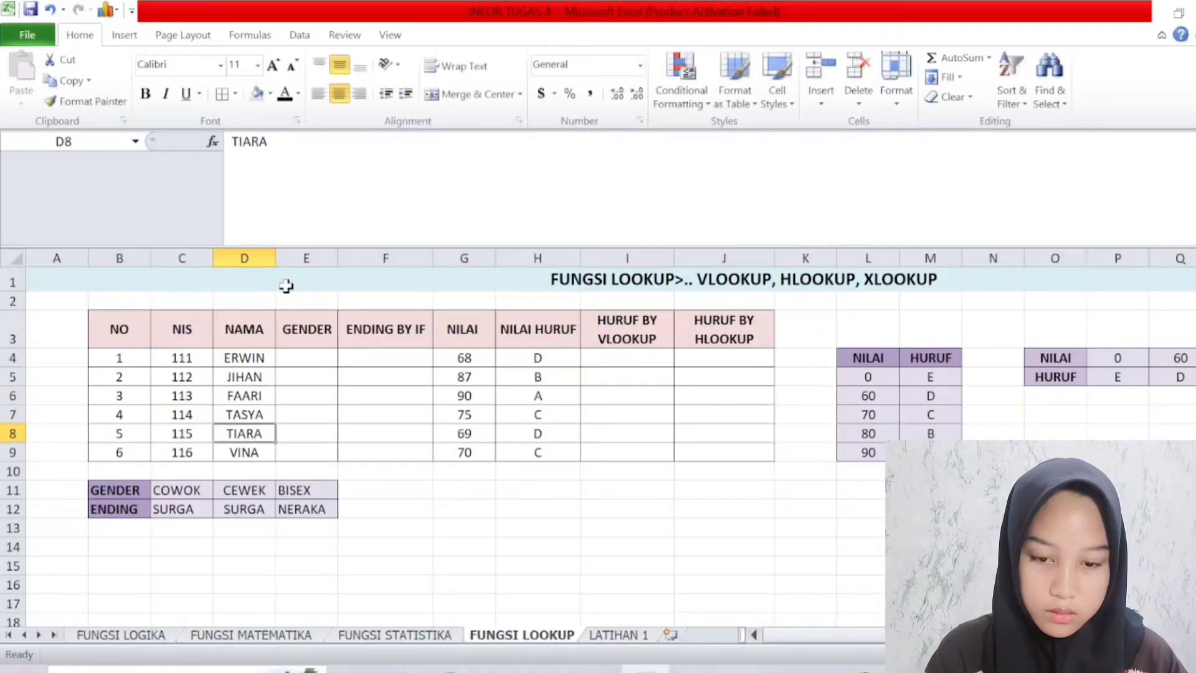
{"action": "left_click", "coordinate": [340, 181]}
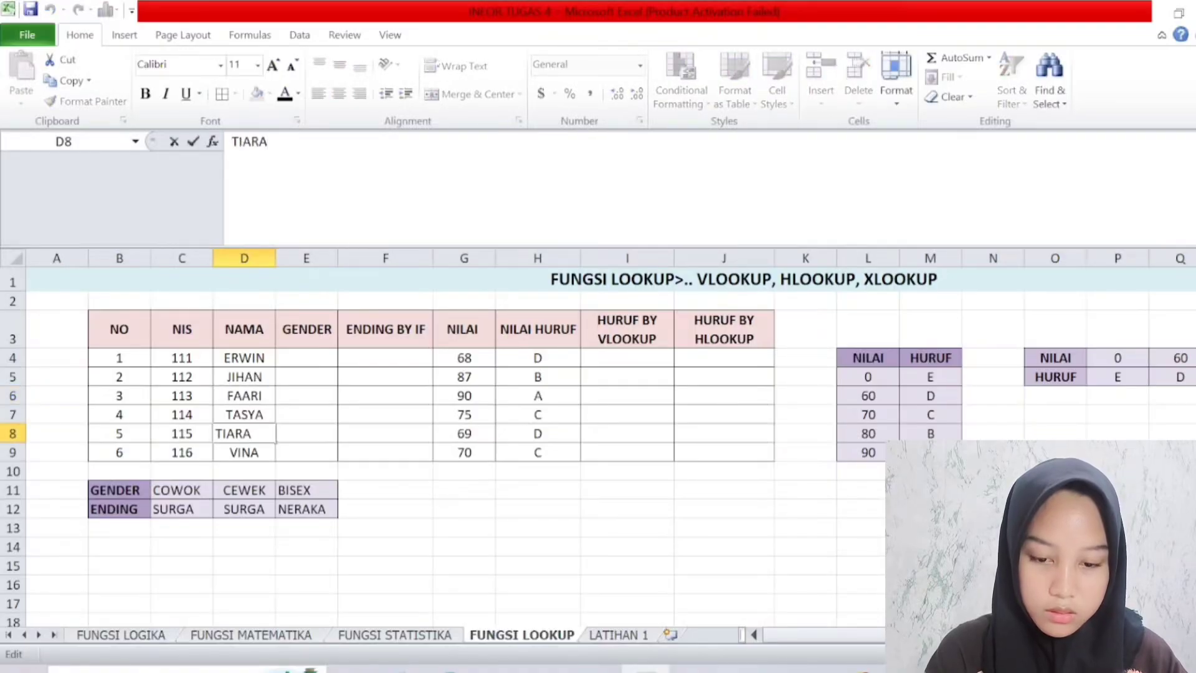
{"action": "key", "text": "BackSpace"}
{"action": "key", "text": "BackSpace"}
{"action": "key", "text": "BackSpace"}
{"action": "key", "text": "BackSpace"}
{"action": "key", "text": "BackSpace"}
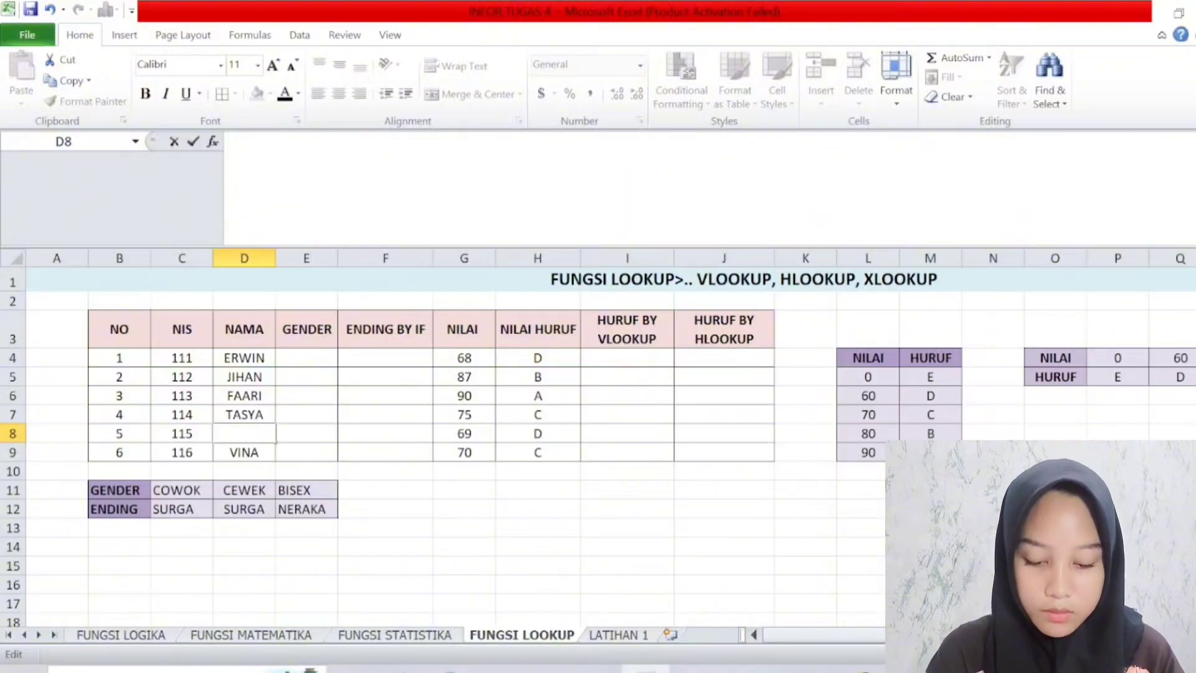
{"action": "type", "text": "RAG"}
{"action": "key", "text": "BackSpace"}
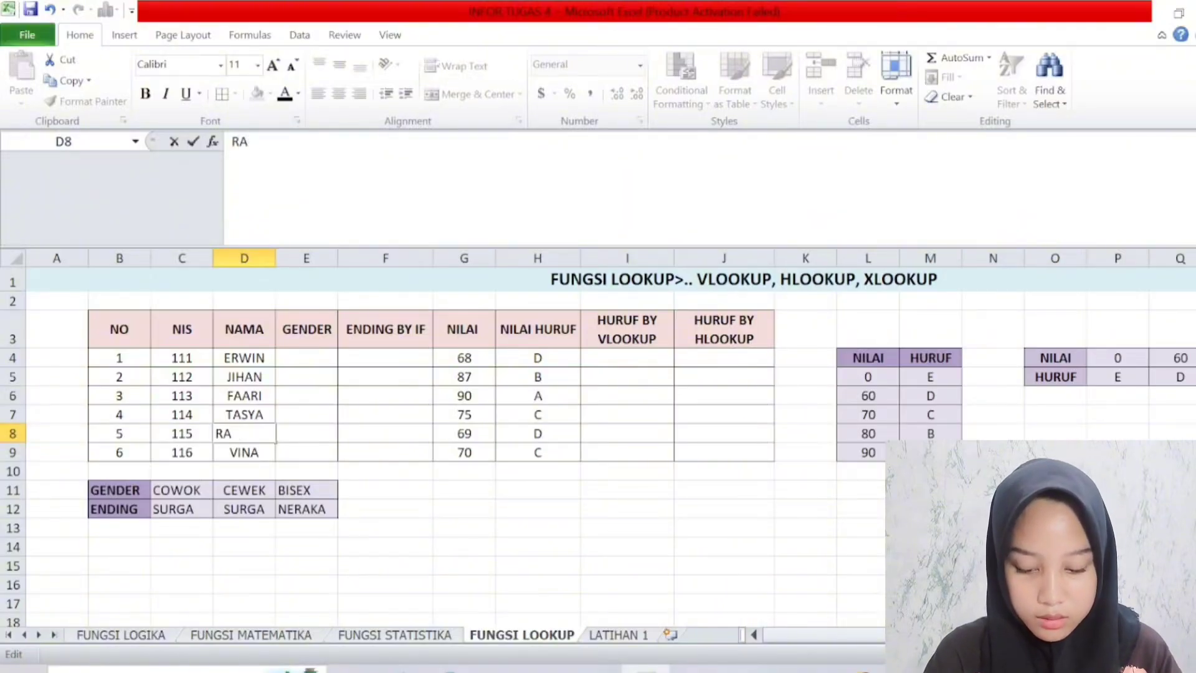
{"action": "type", "text": "ZIQ"}
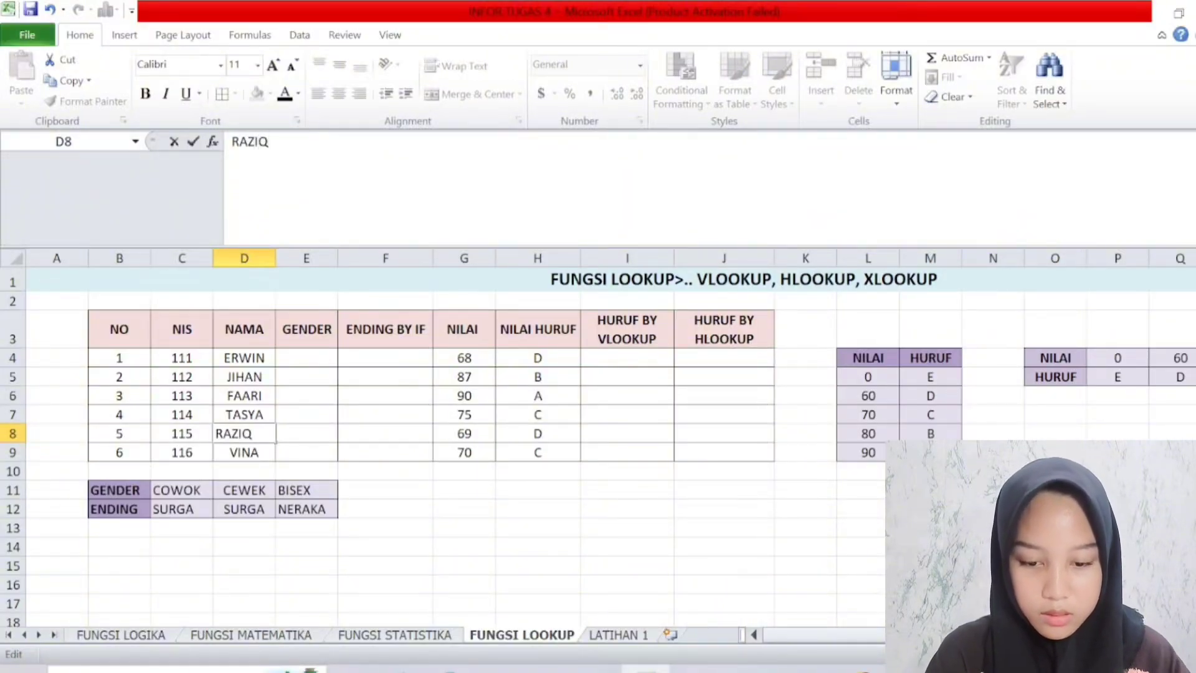
{"action": "left_click", "coordinate": [438, 489]}
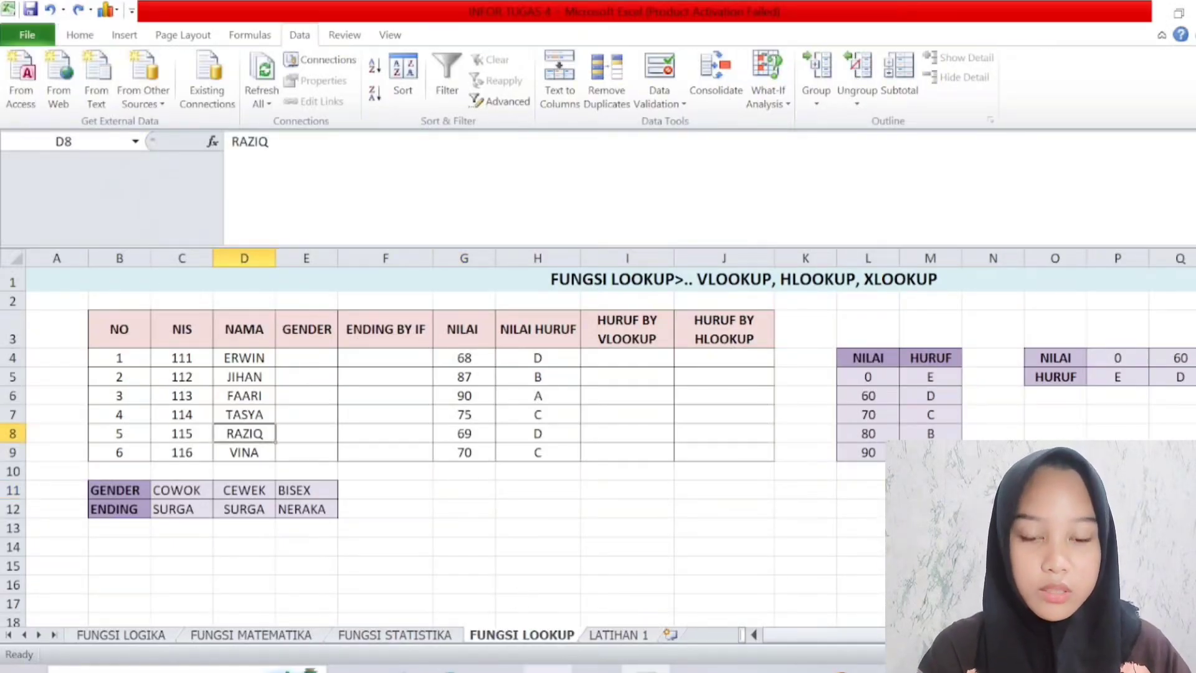
{"action": "left_click", "coordinate": [313, 360]}
{"action": "type", "text": "CO"}
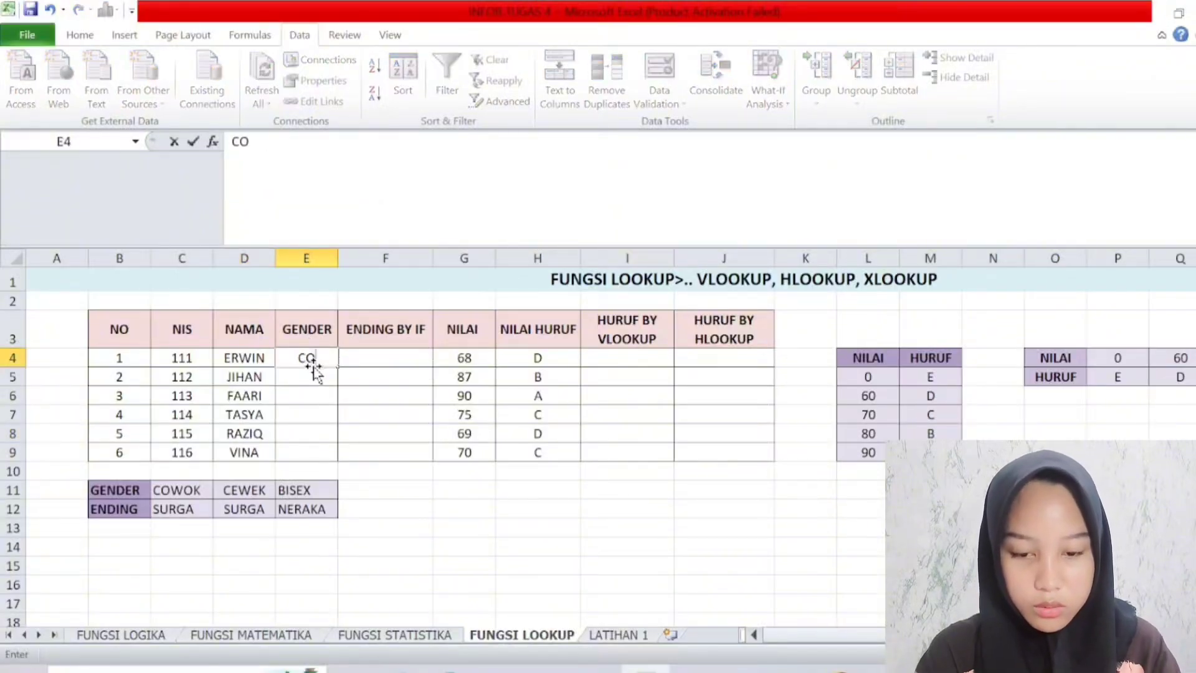
{"action": "type", "text": "WOK"}
{"action": "key", "text": "BackSpace"}
{"action": "key", "text": "BackSpace"}
{"action": "key", "text": "BackSpace"}
{"action": "key", "text": "BackSpace"}
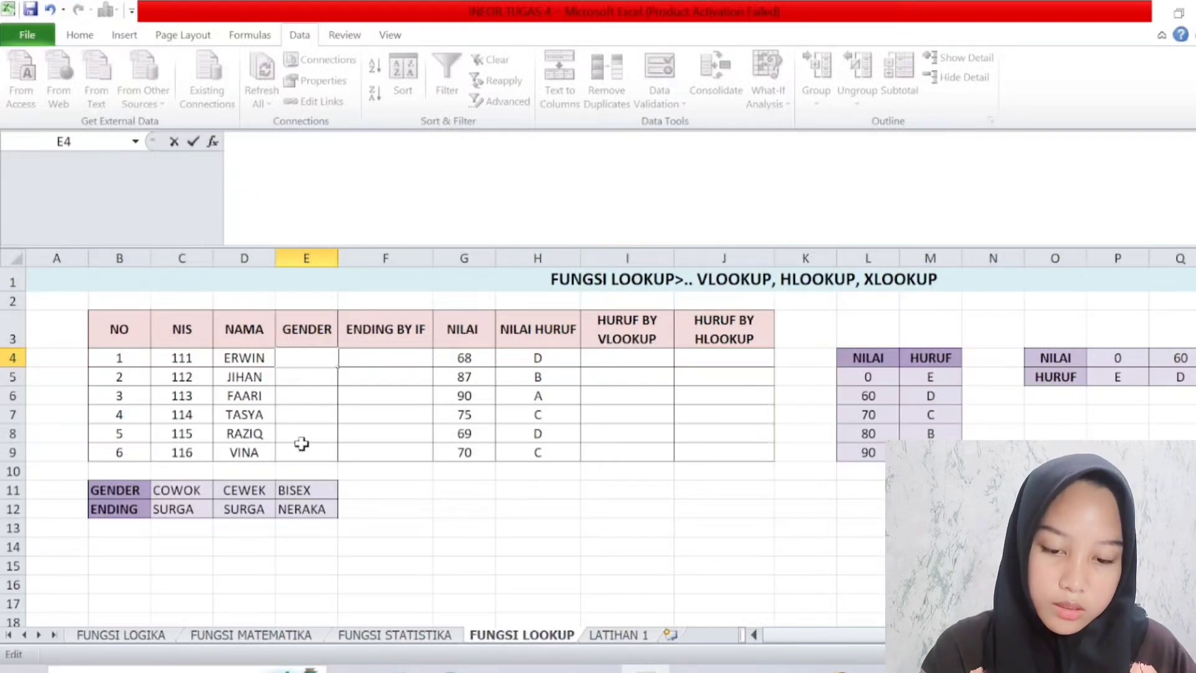
{"action": "left_click", "coordinate": [386, 474]}
{"action": "left_click_drag", "start_coordinate": [309, 356], "coordinate": [307, 453]}
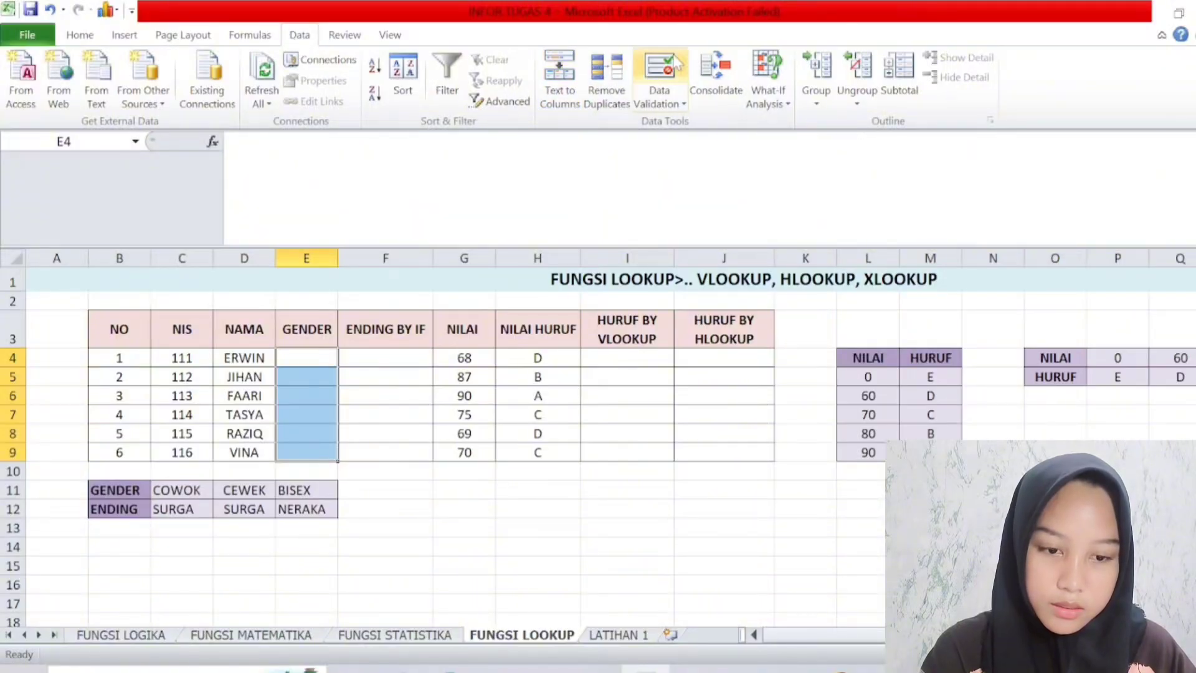
{"action": "left_click", "coordinate": [665, 77]}
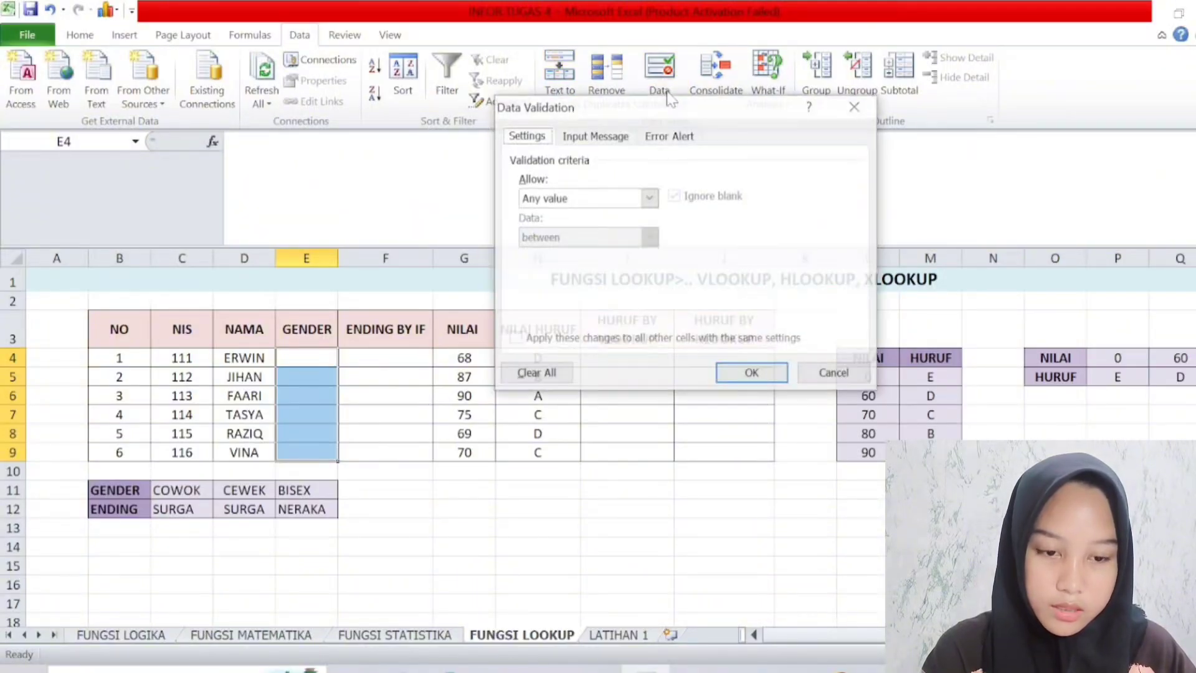
{"action": "left_click", "coordinate": [649, 197]}
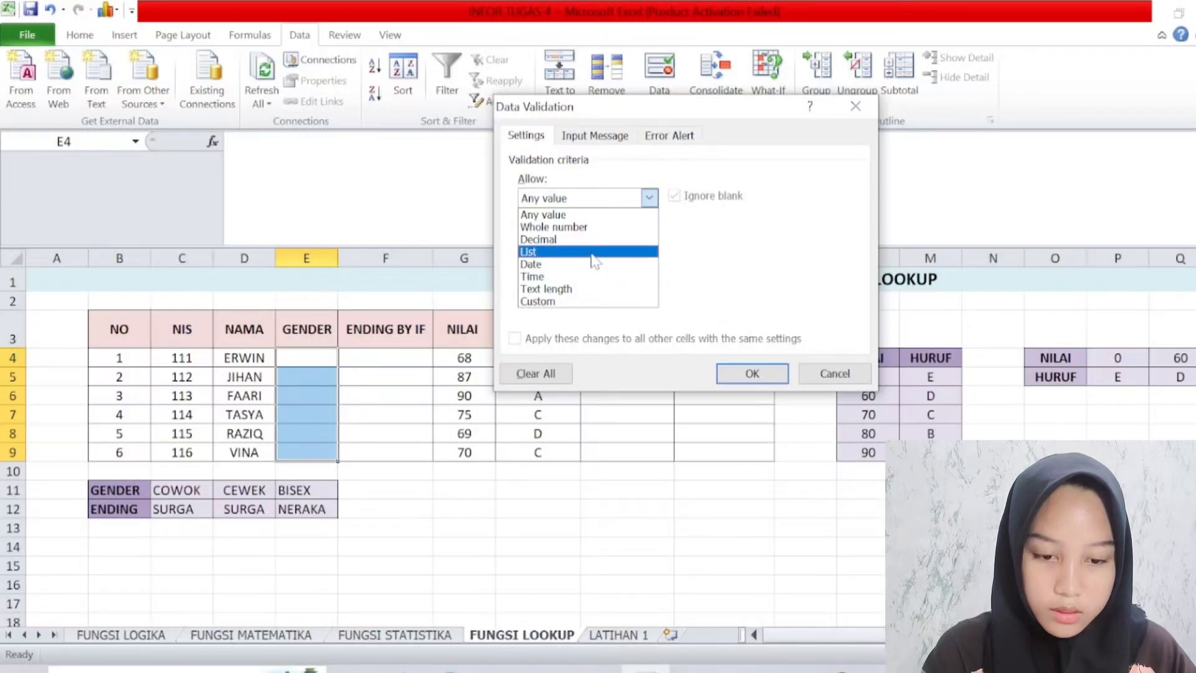
{"action": "left_click", "coordinate": [594, 252]}
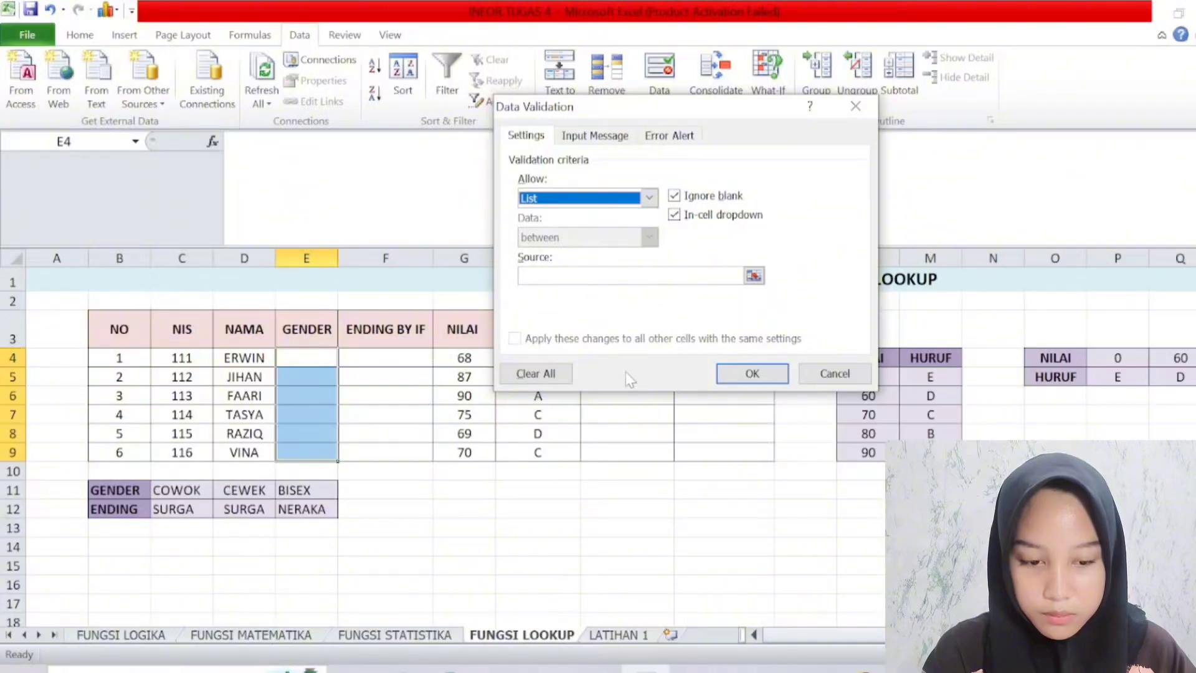
{"action": "left_click", "coordinate": [814, 373]}
{"action": "left_click", "coordinate": [402, 496]}
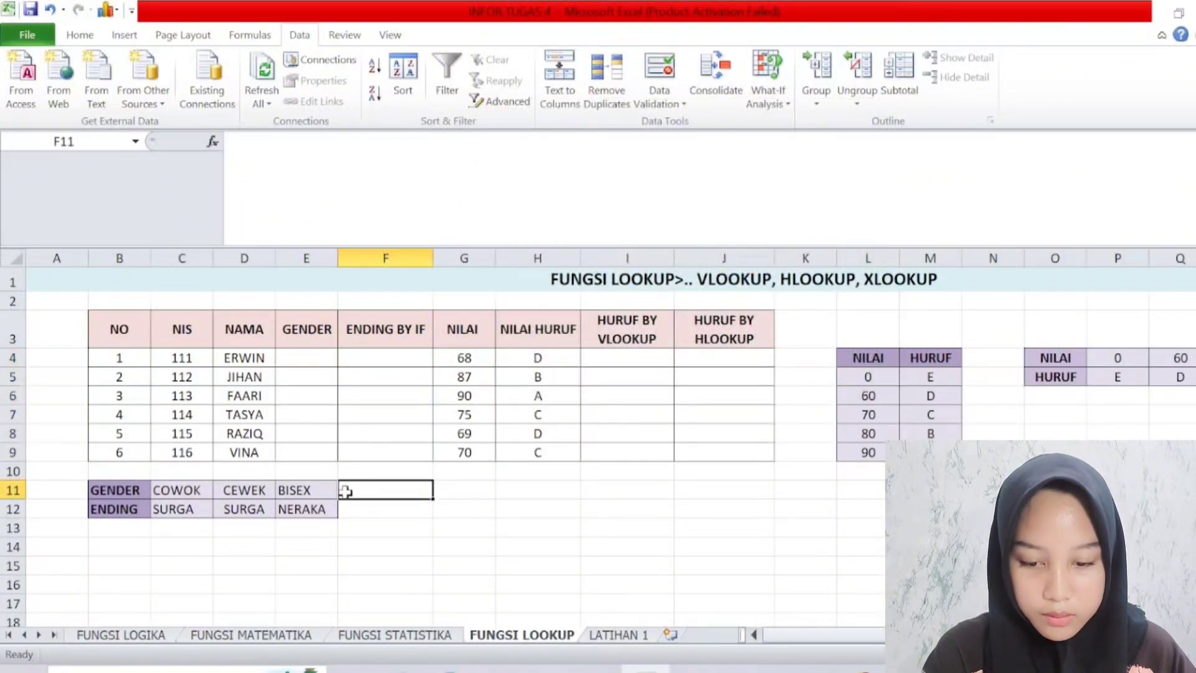
Restrict the GENDER cells E4:E9 with list data validation using =$C$11:$E$11 as the source.
{"action": "left_click_drag", "start_coordinate": [325, 360], "coordinate": [323, 450]}
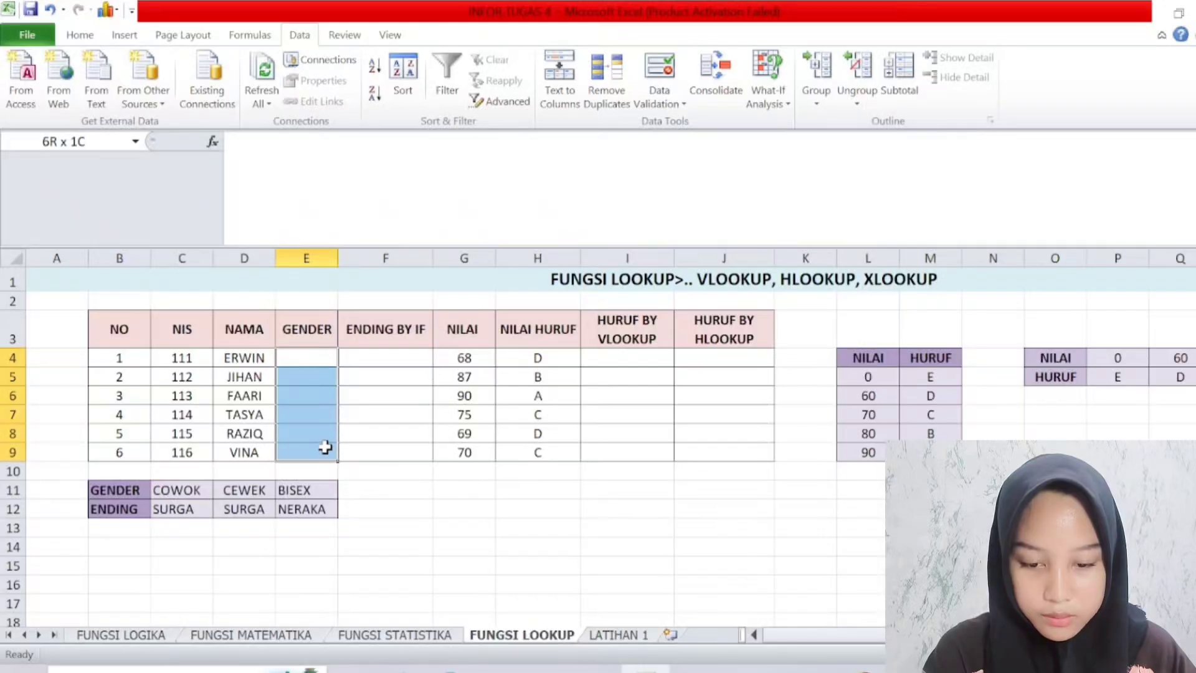
{"action": "left_click", "coordinate": [658, 104]}
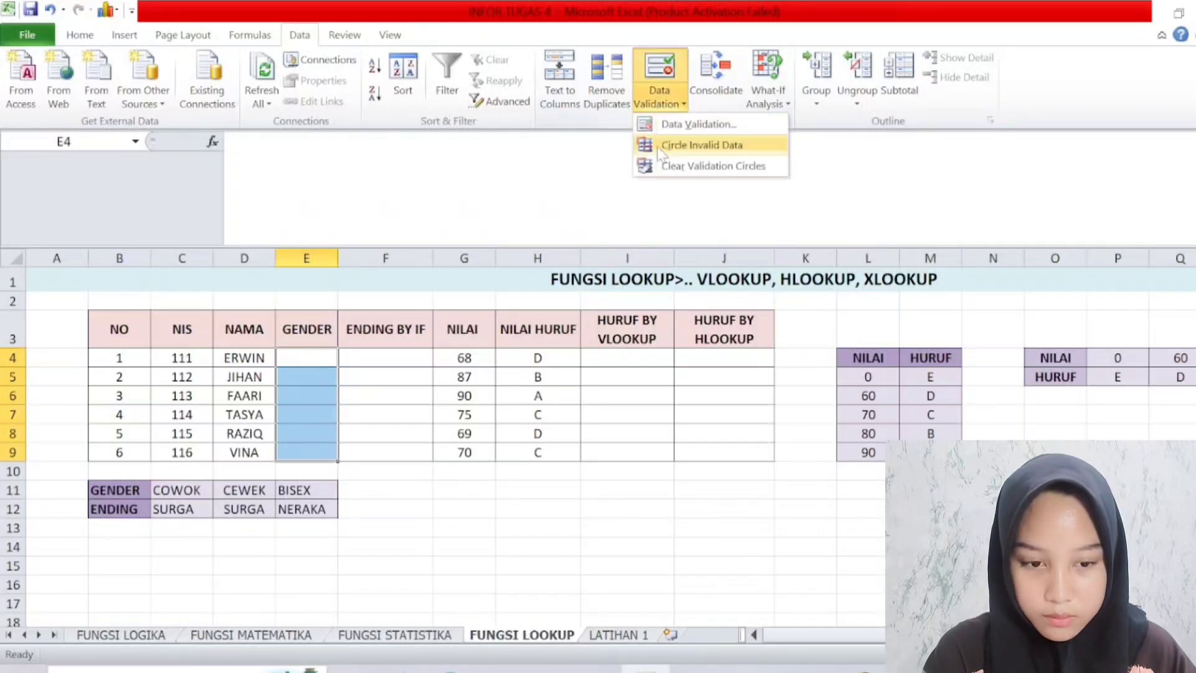
{"action": "left_click", "coordinate": [678, 127]}
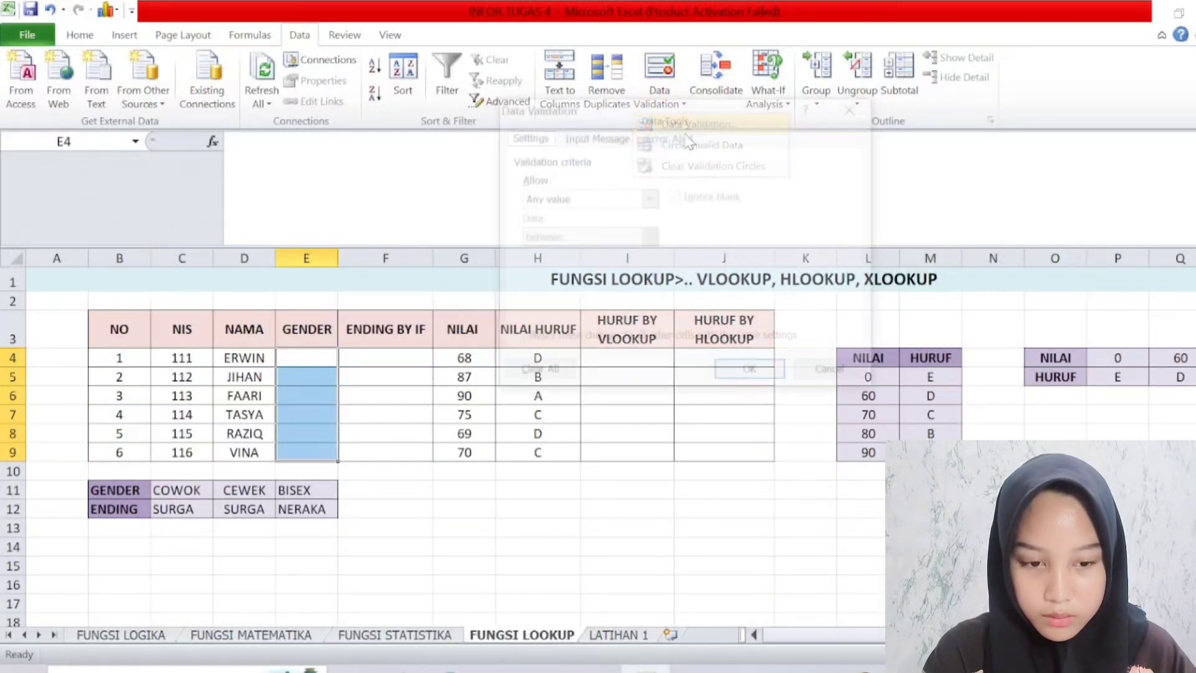
{"action": "left_click", "coordinate": [649, 198]}
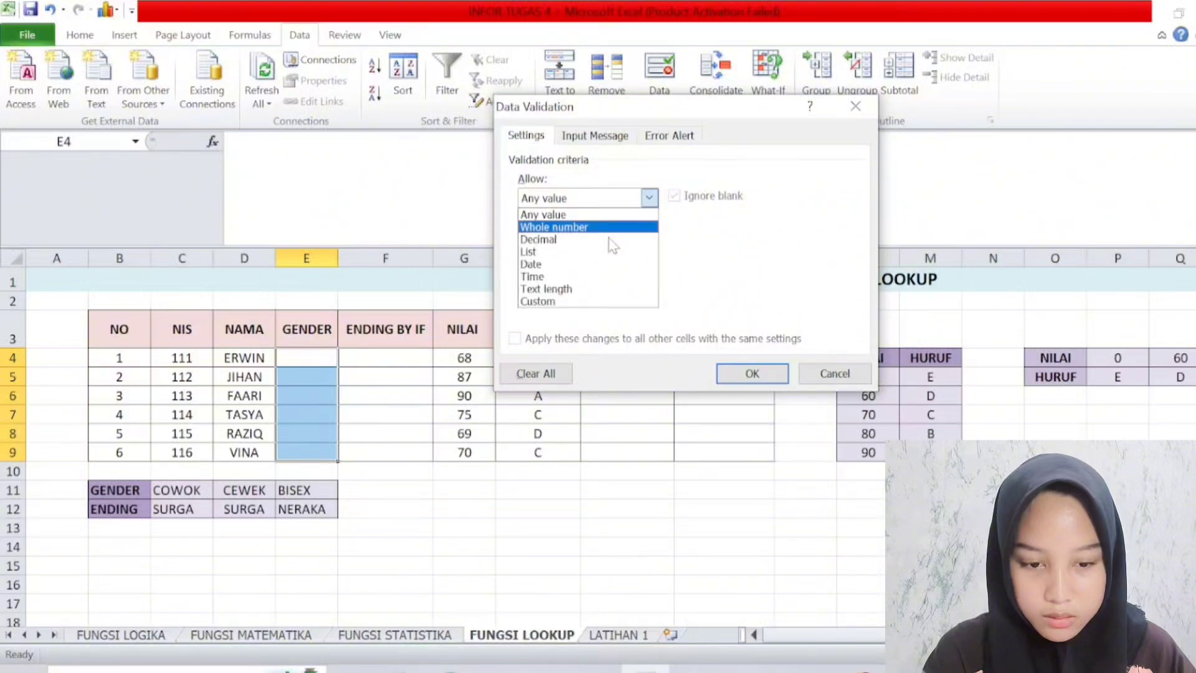
{"action": "left_click", "coordinate": [609, 257]}
{"action": "left_click", "coordinate": [560, 275]}
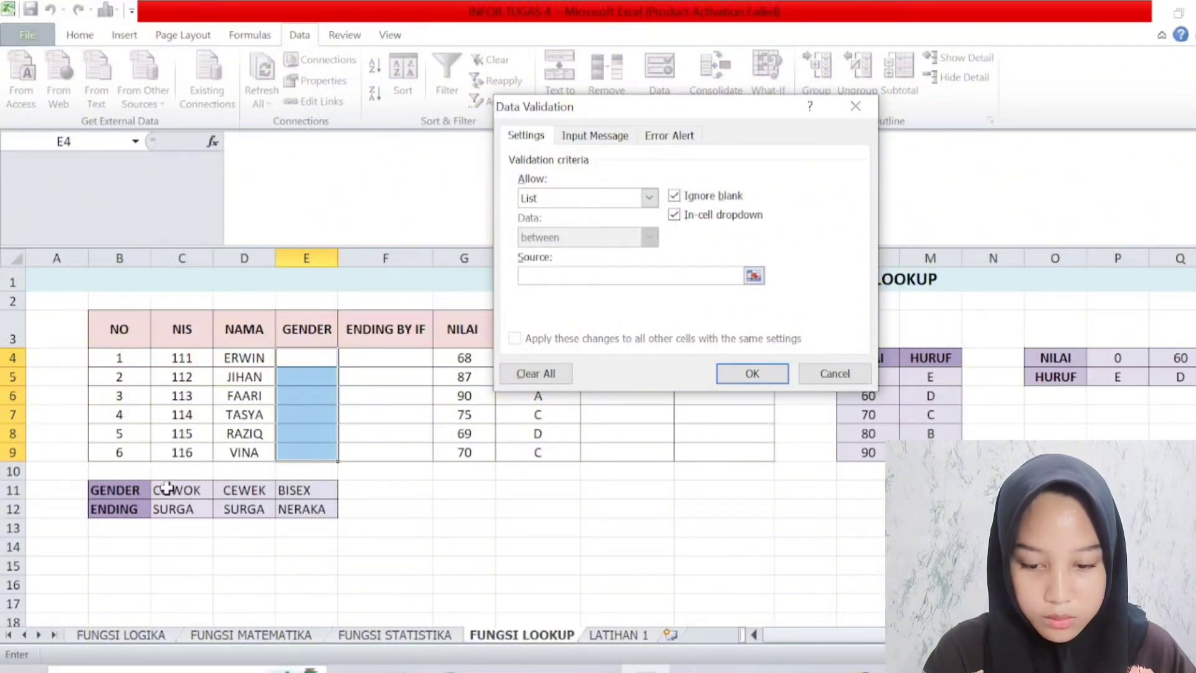
{"action": "left_click_drag", "start_coordinate": [165, 495], "coordinate": [293, 492]}
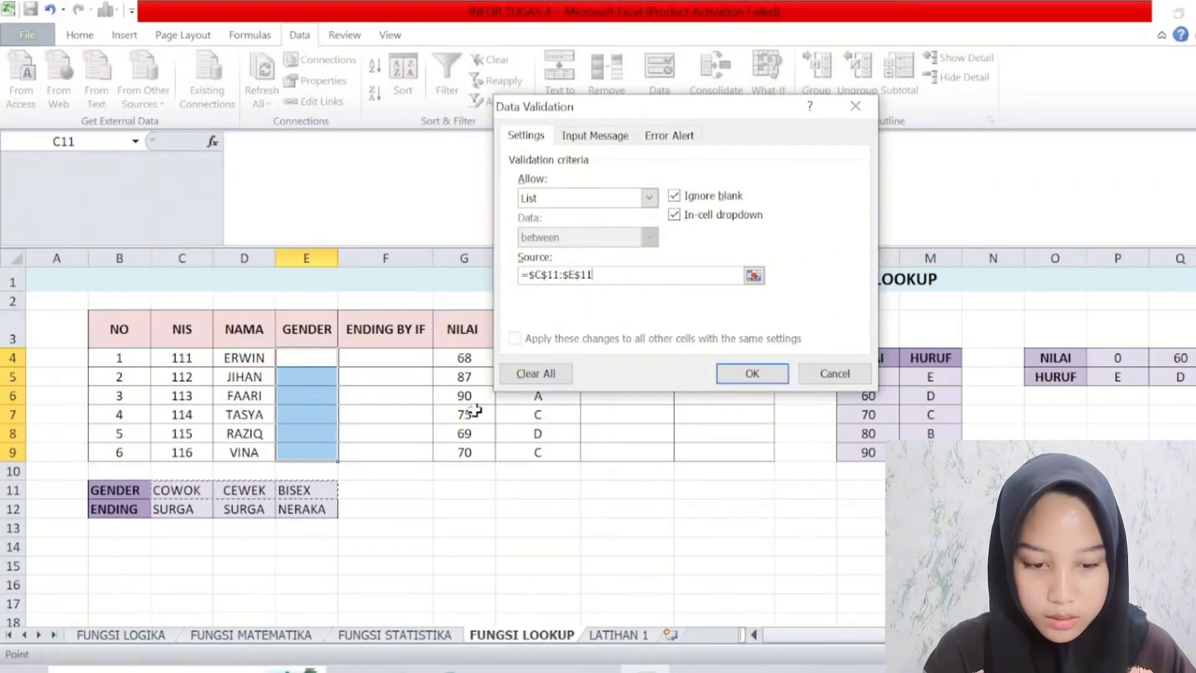
{"action": "left_click", "coordinate": [752, 373]}
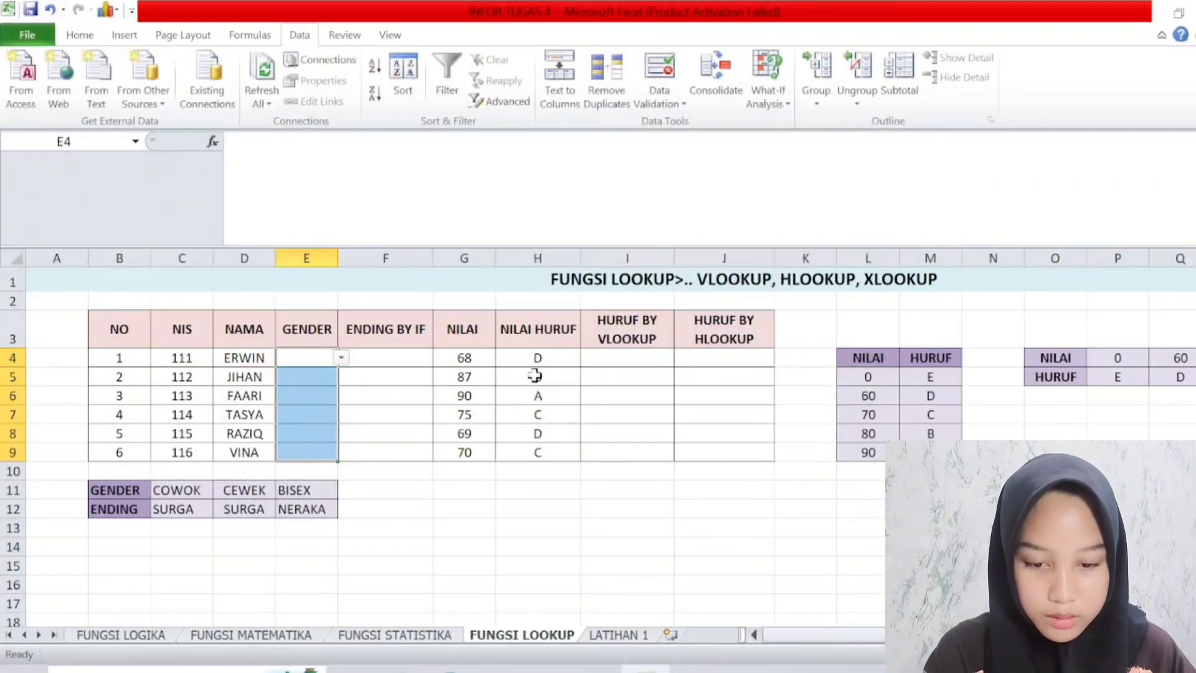
Choose the genders of the first three students from the in-cell lists: BISEX in E4, CEWEK in E5 and COWOK in E6.
{"action": "left_click", "coordinate": [342, 357]}
{"action": "left_click", "coordinate": [329, 399]}
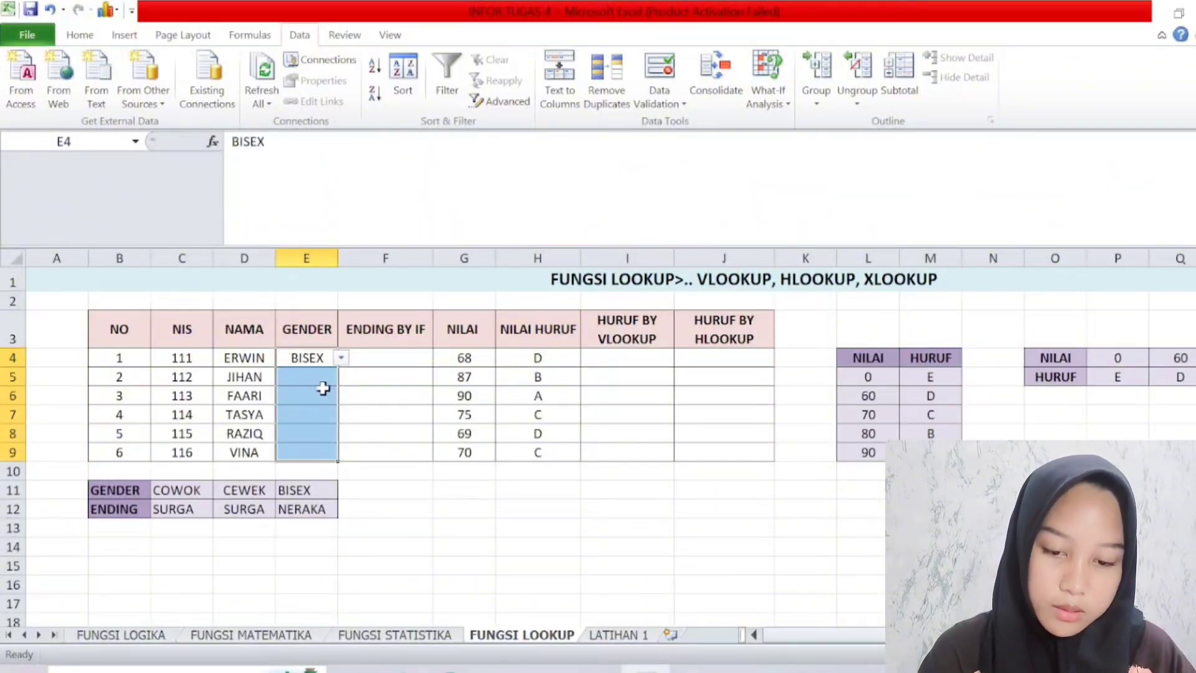
{"action": "left_click", "coordinate": [379, 495]}
{"action": "left_click", "coordinate": [325, 379]}
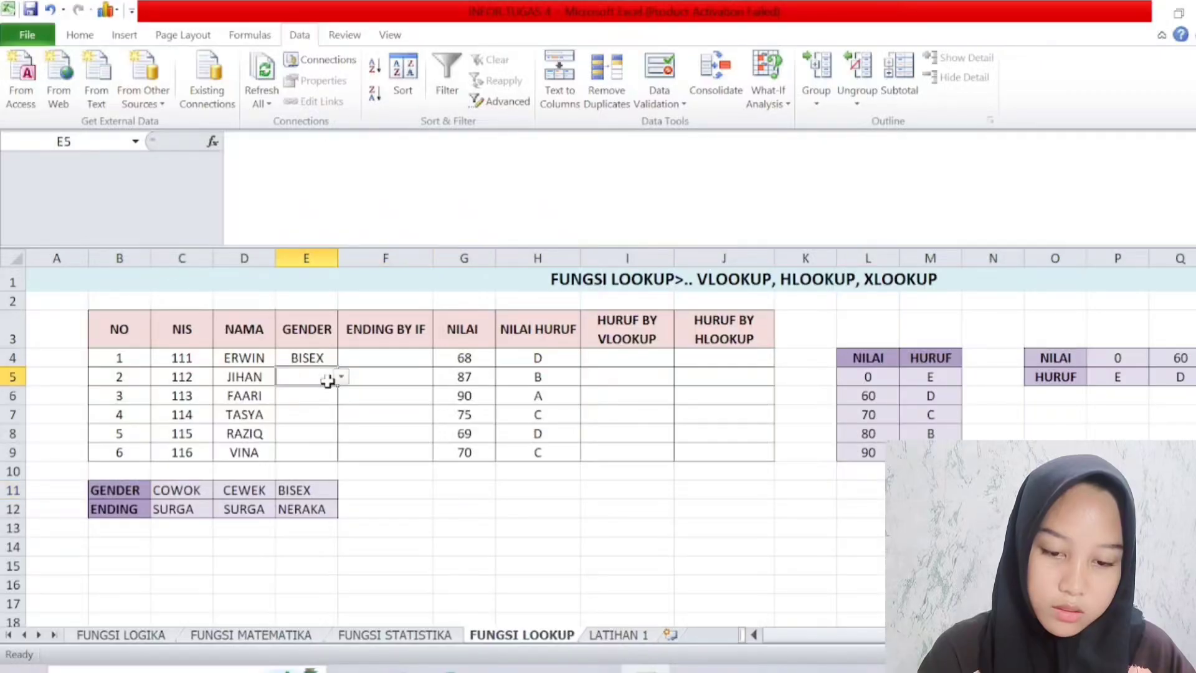
{"action": "left_click", "coordinate": [341, 377]}
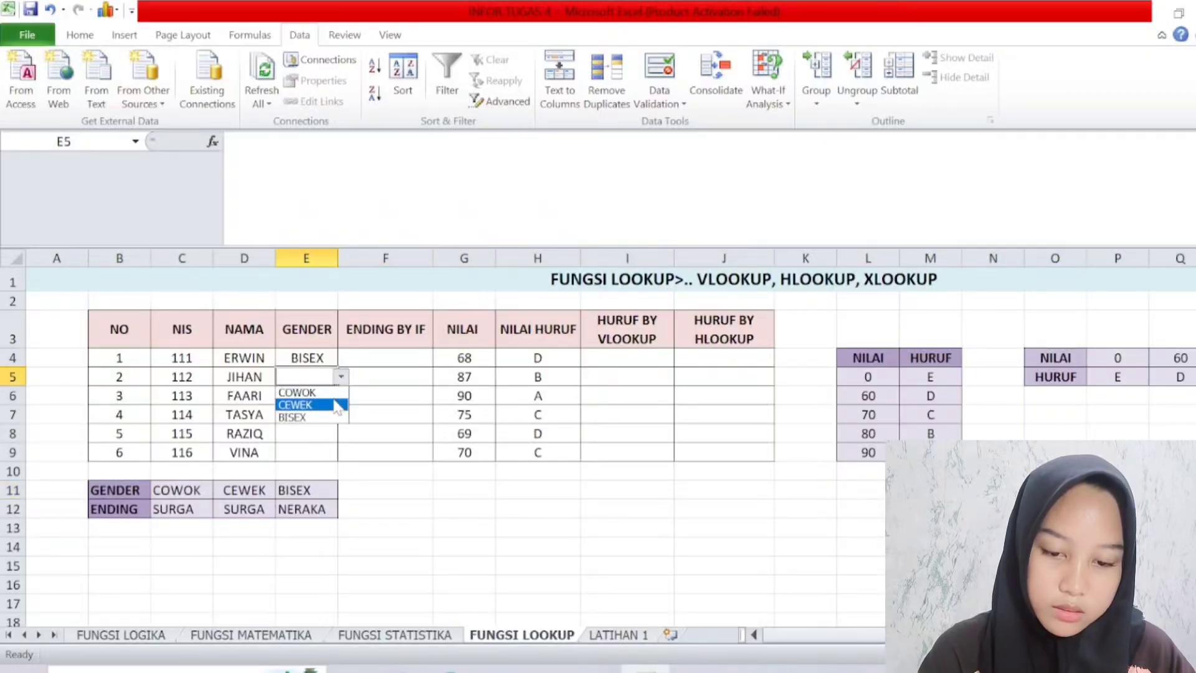
{"action": "left_click", "coordinate": [336, 405]}
{"action": "left_click", "coordinate": [333, 396]}
{"action": "left_click", "coordinate": [341, 396]}
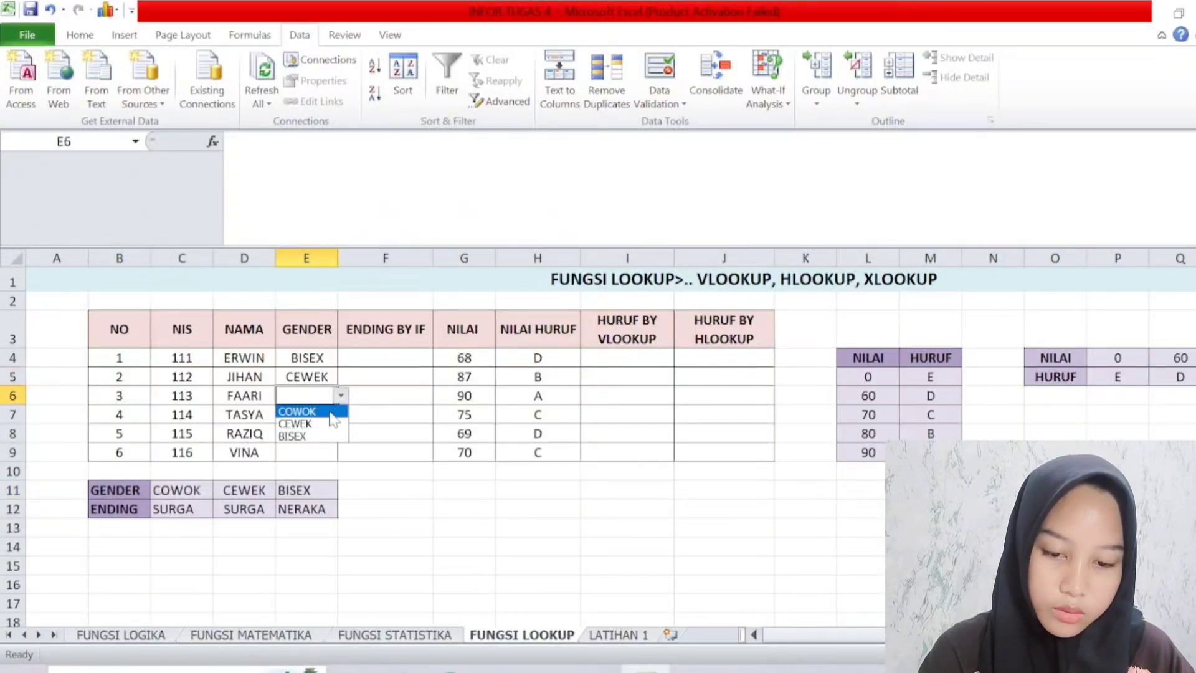
{"action": "left_click", "coordinate": [320, 411]}
Choose the genders of the last three students from the in-cell lists: CEWEK in E7, COWOK in E8 and BISEX in E9.
{"action": "left_click", "coordinate": [322, 414]}
{"action": "left_click", "coordinate": [341, 414]}
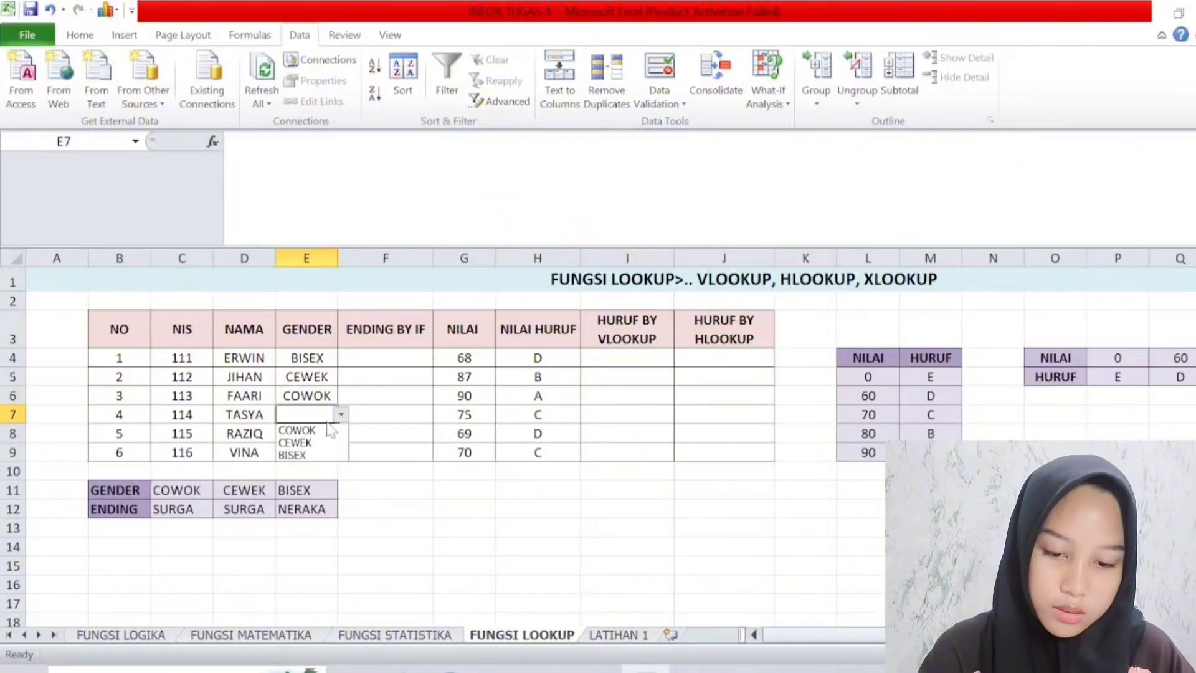
{"action": "left_click", "coordinate": [330, 428]}
{"action": "left_click", "coordinate": [342, 414]}
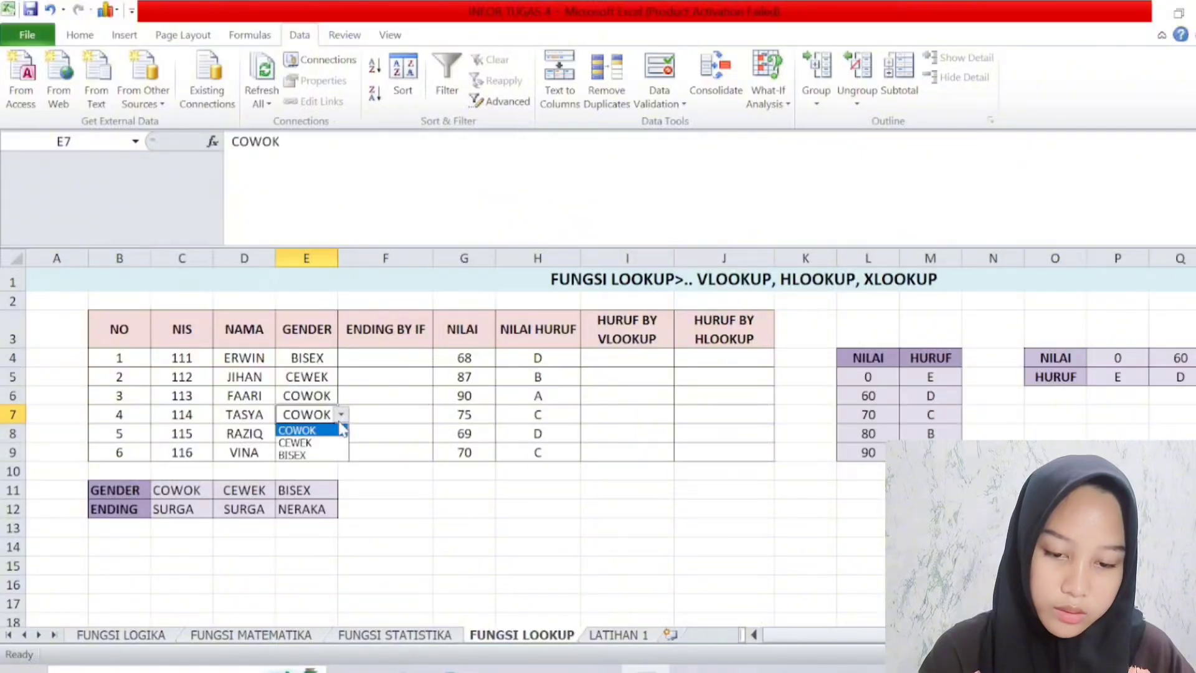
{"action": "left_click", "coordinate": [323, 439]}
{"action": "left_click", "coordinate": [324, 435]}
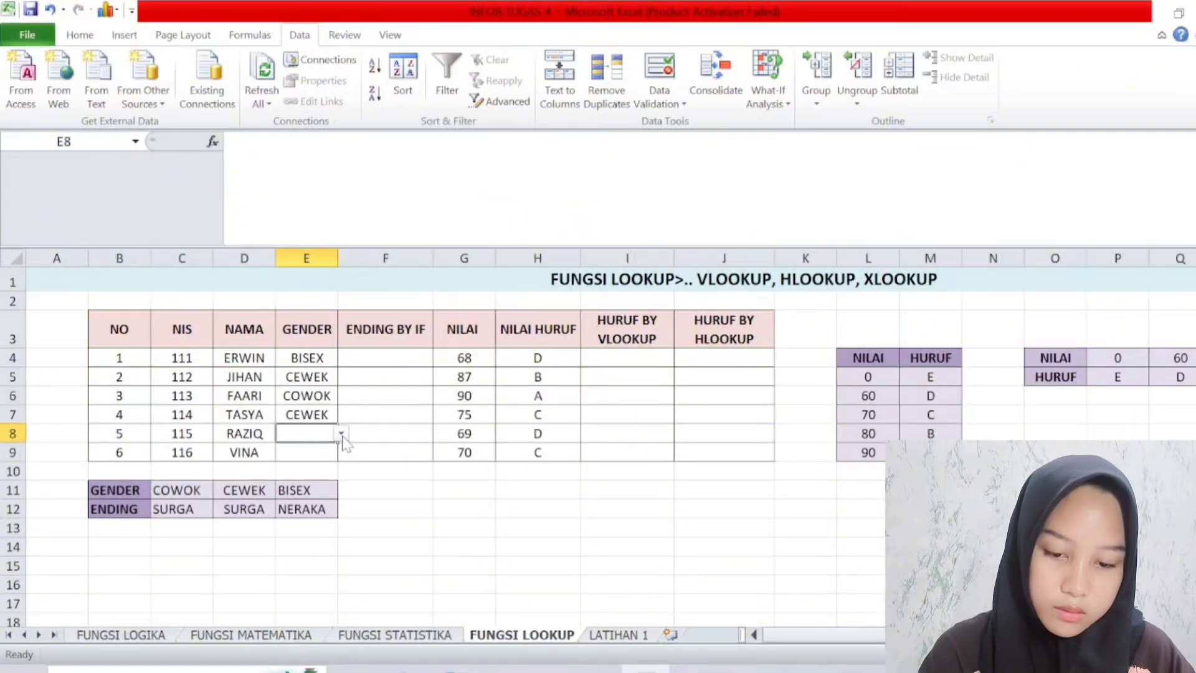
{"action": "left_click", "coordinate": [341, 435]}
{"action": "left_click", "coordinate": [319, 444]}
{"action": "left_click", "coordinate": [312, 451]}
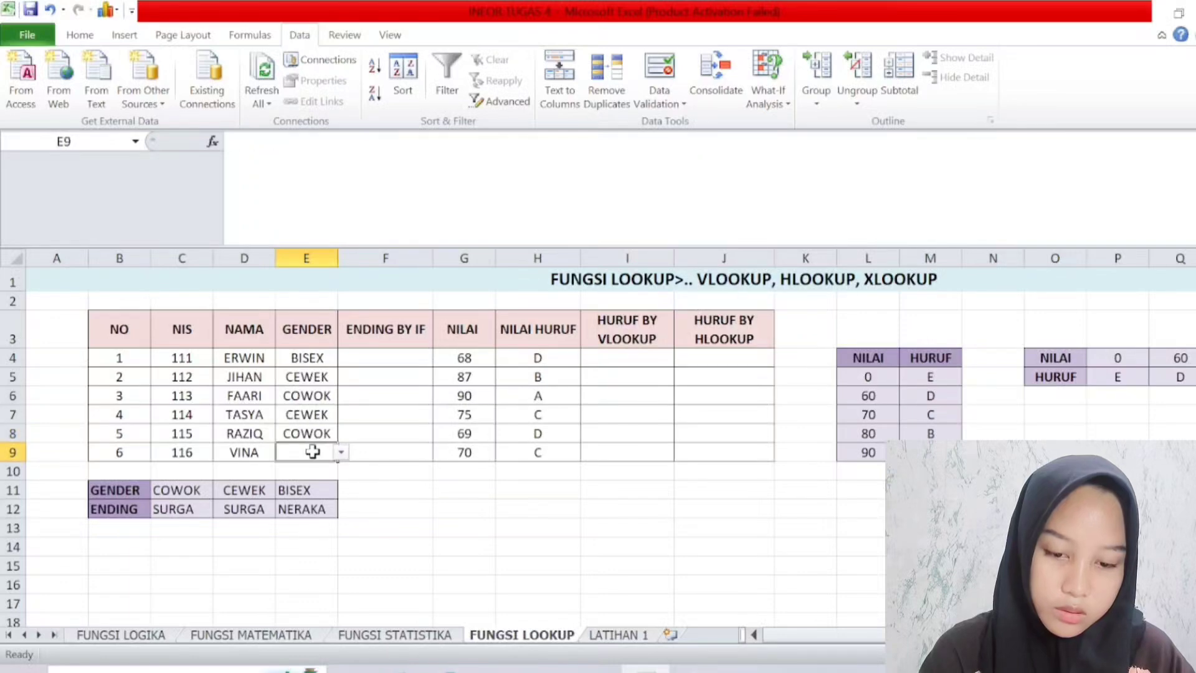
{"action": "left_click", "coordinate": [342, 452]}
{"action": "left_click", "coordinate": [310, 490]}
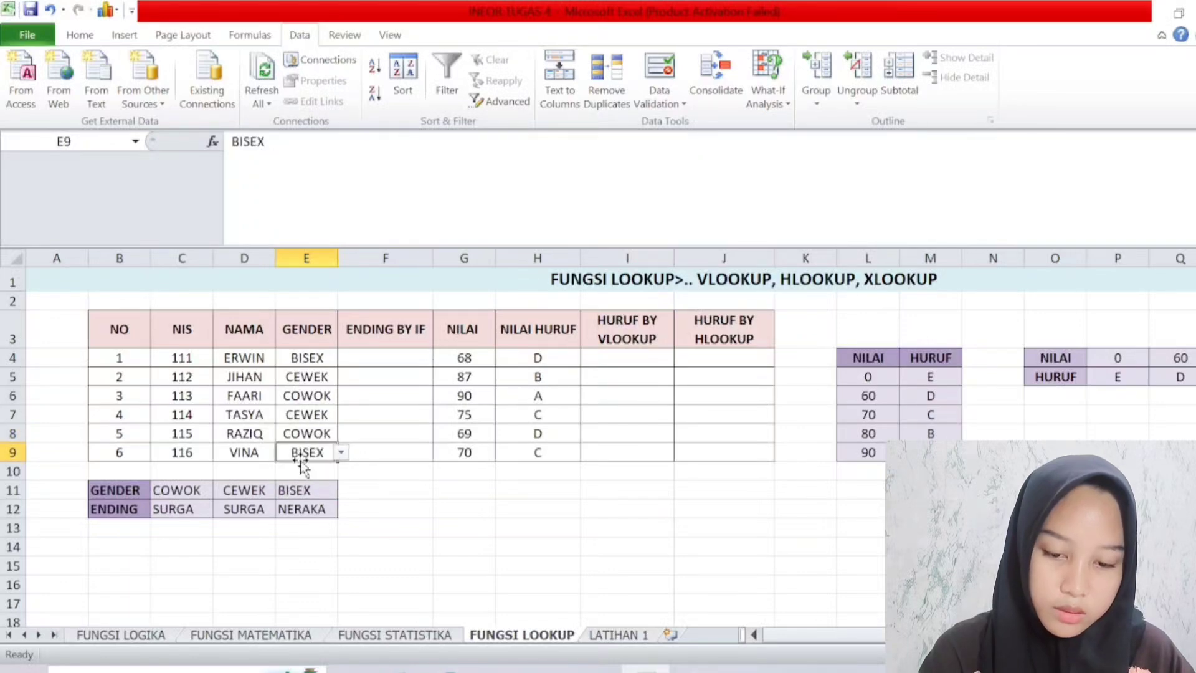
{"action": "left_click_drag", "start_coordinate": [378, 505], "coordinate": [378, 490]}
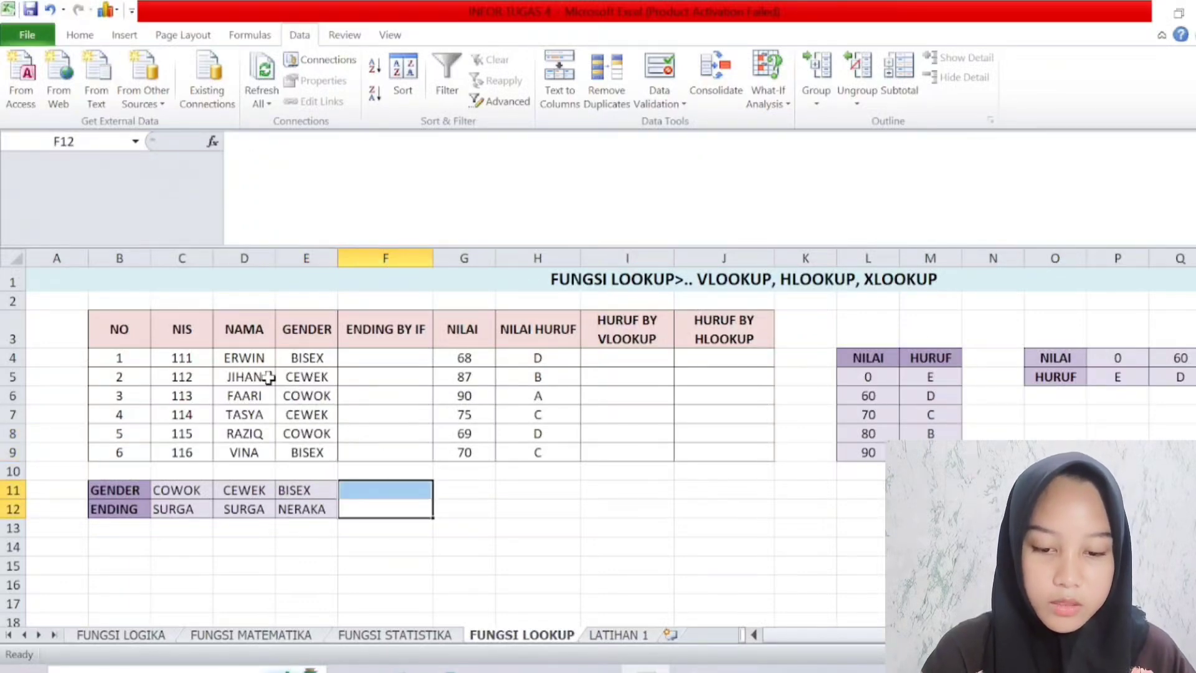
{"action": "left_click", "coordinate": [460, 515]}
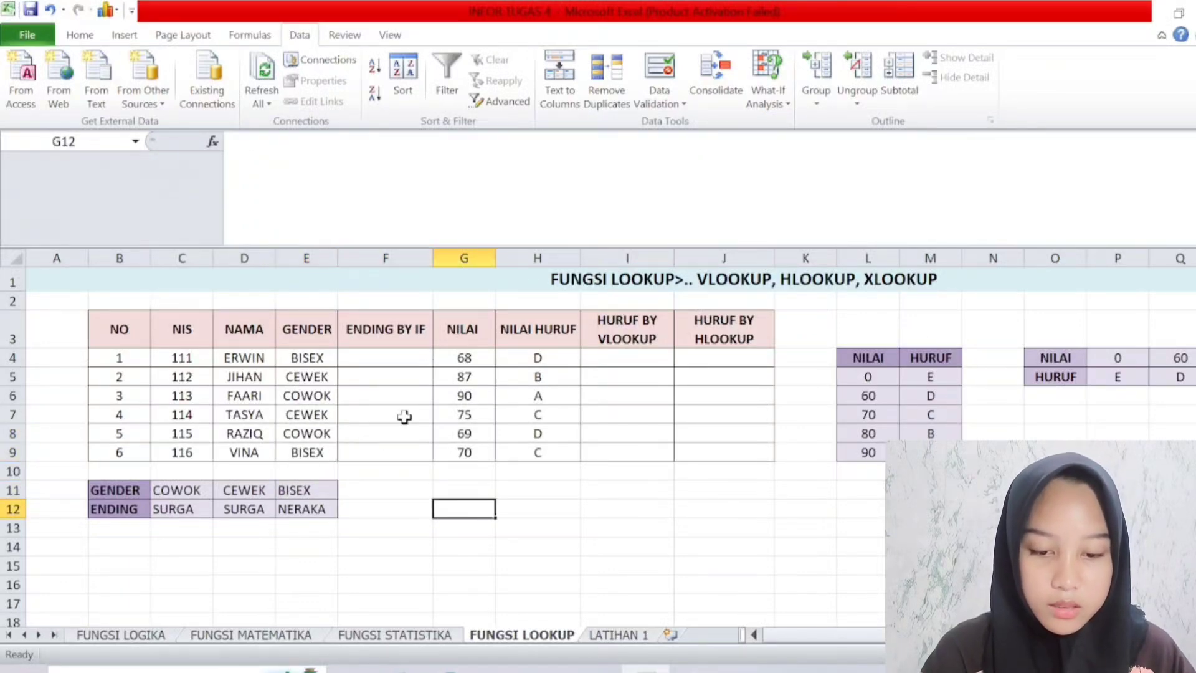
Start an IF formula in F4 of the ENDING BY IF column with the logical test E4="BISEX".
{"action": "left_click", "coordinate": [401, 358]}
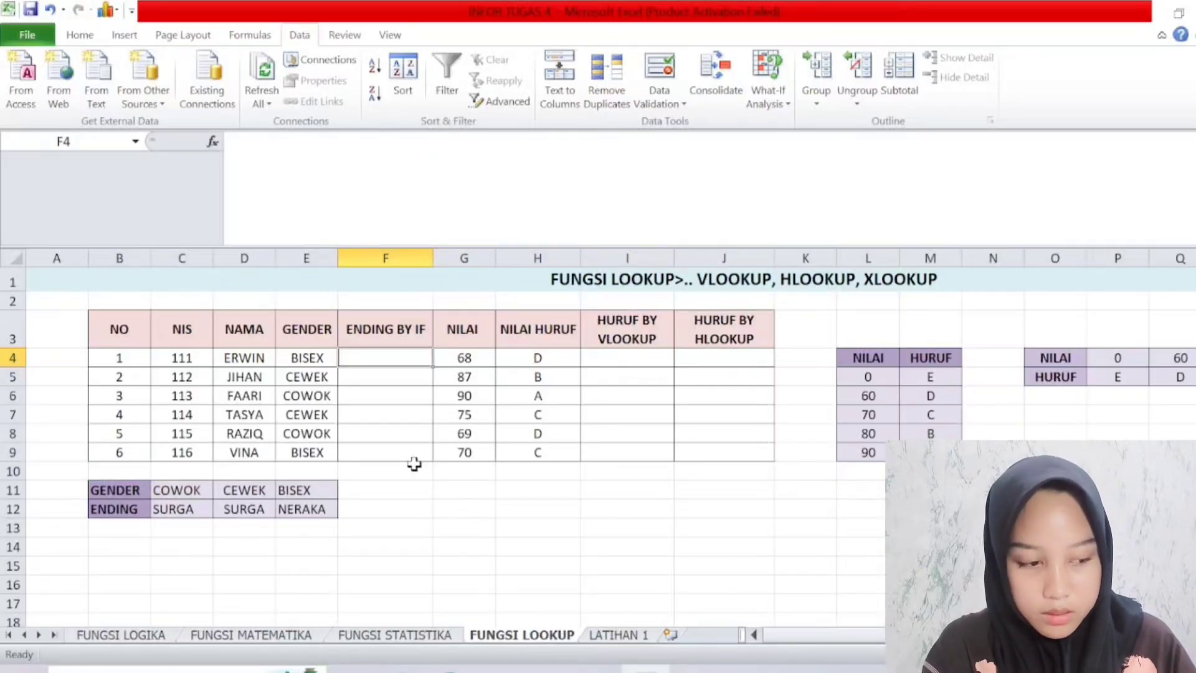
{"action": "type", "text": "="}
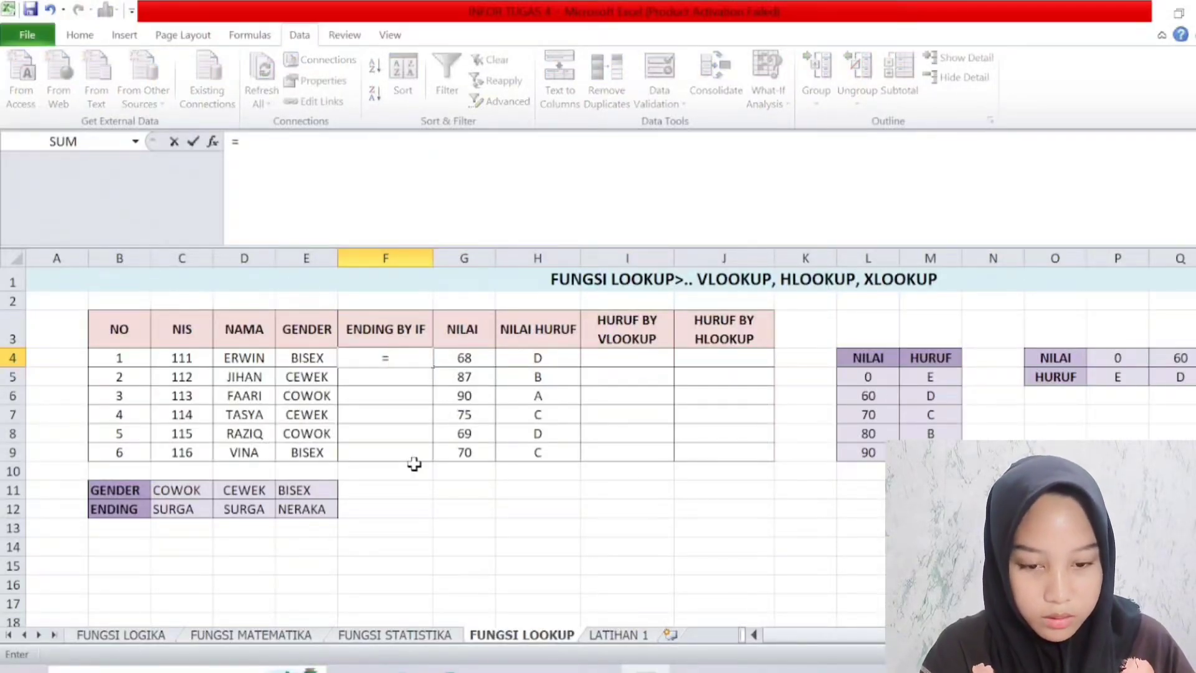
{"action": "type", "text": "IF"}
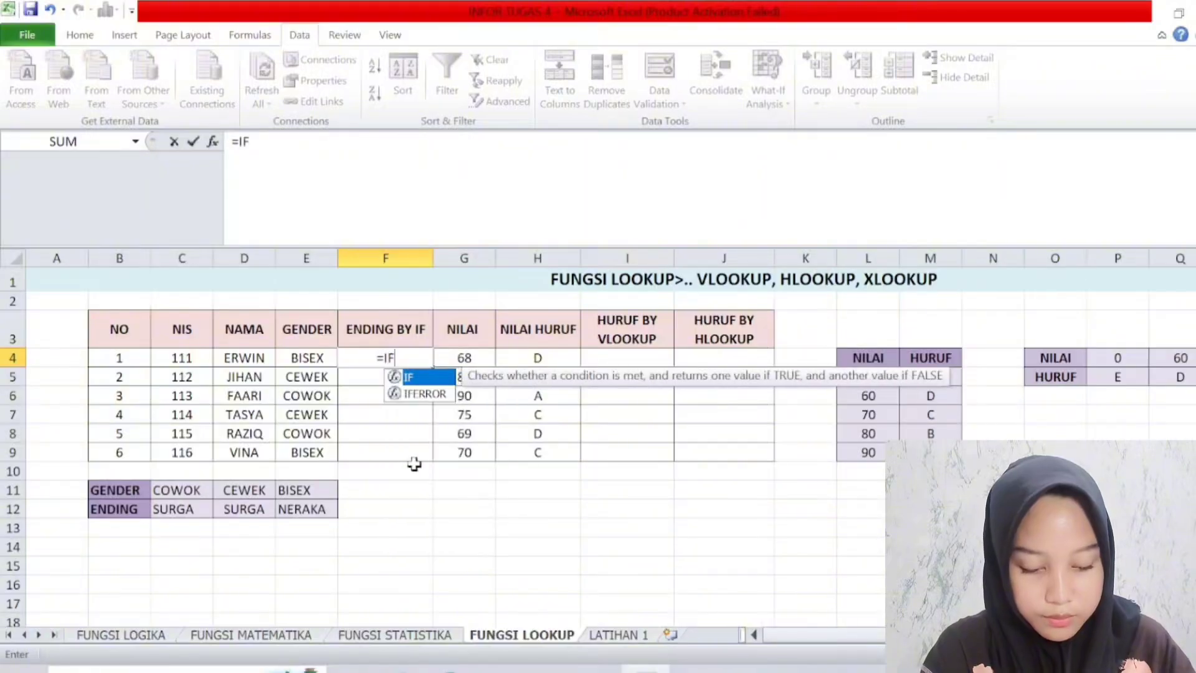
{"action": "type", "text": "("}
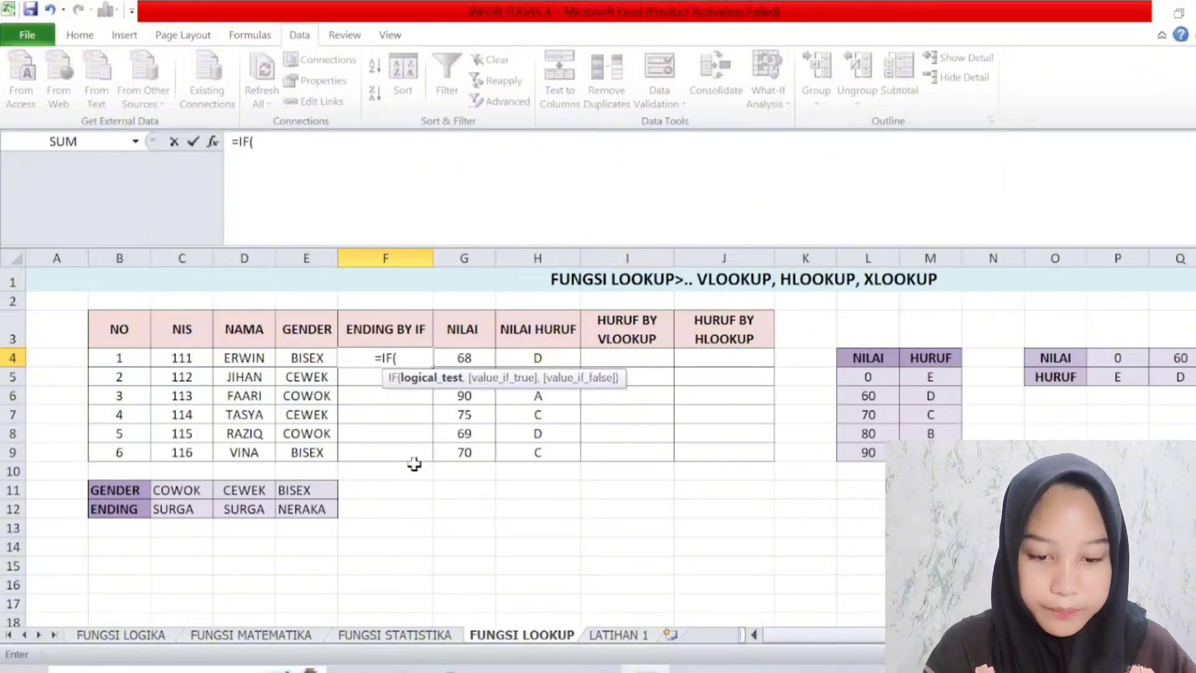
{"action": "left_click", "coordinate": [310, 355]}
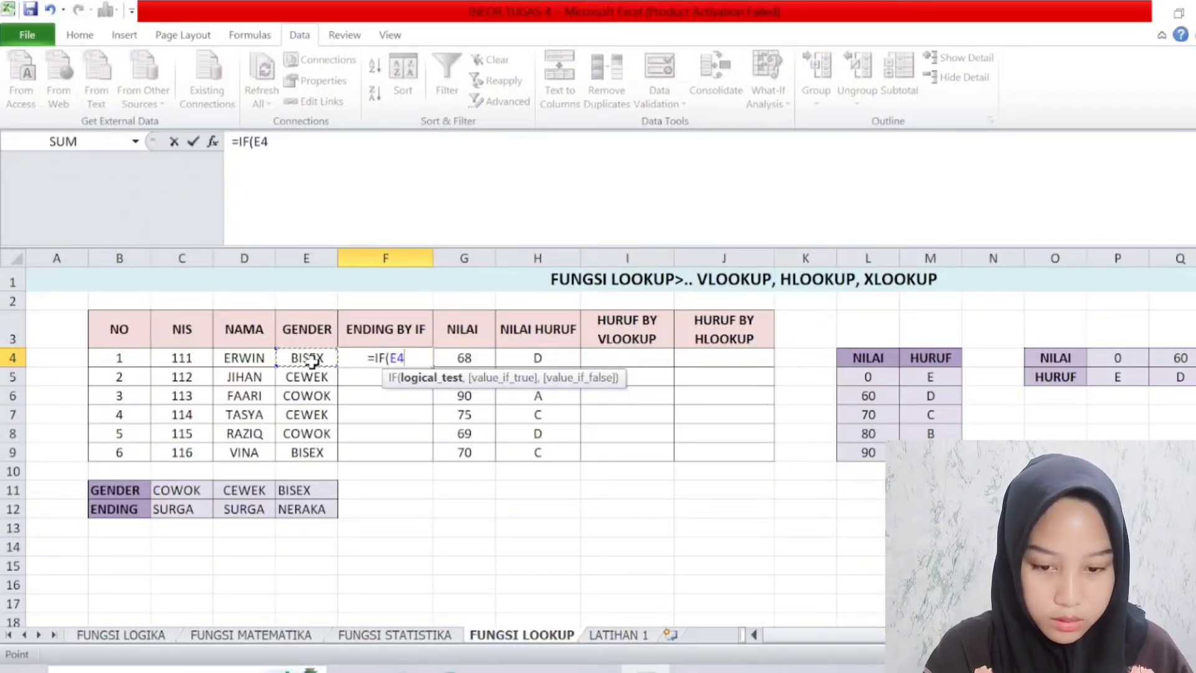
{"action": "type", "text": "=BO"}
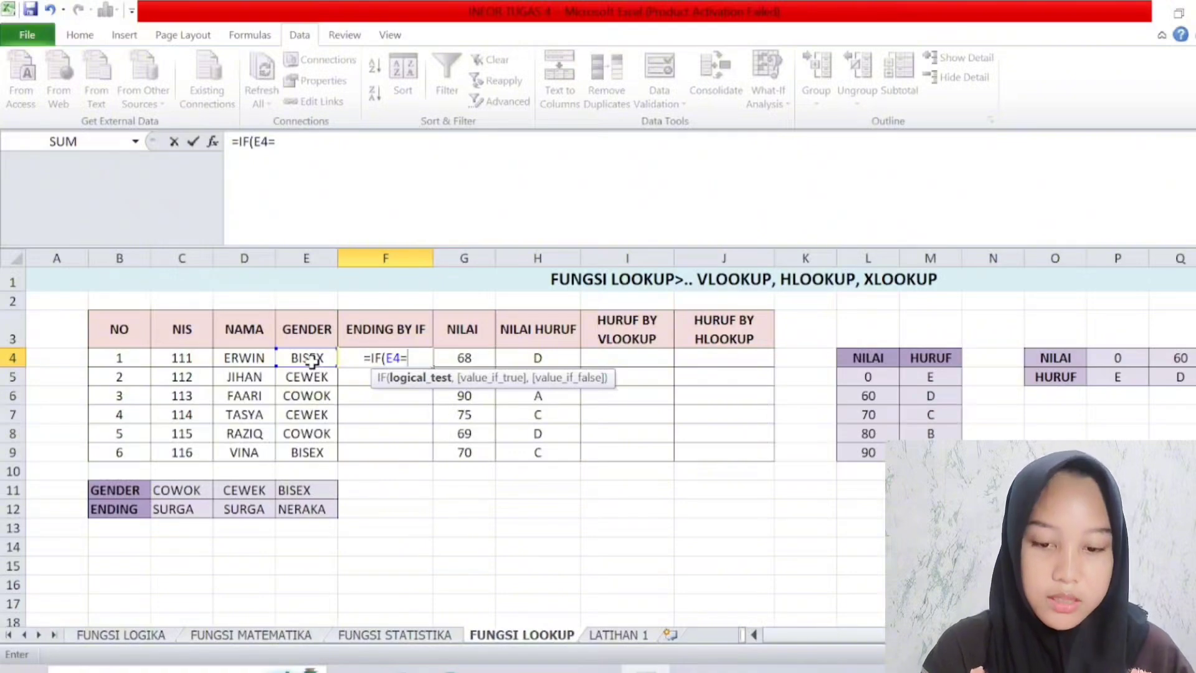
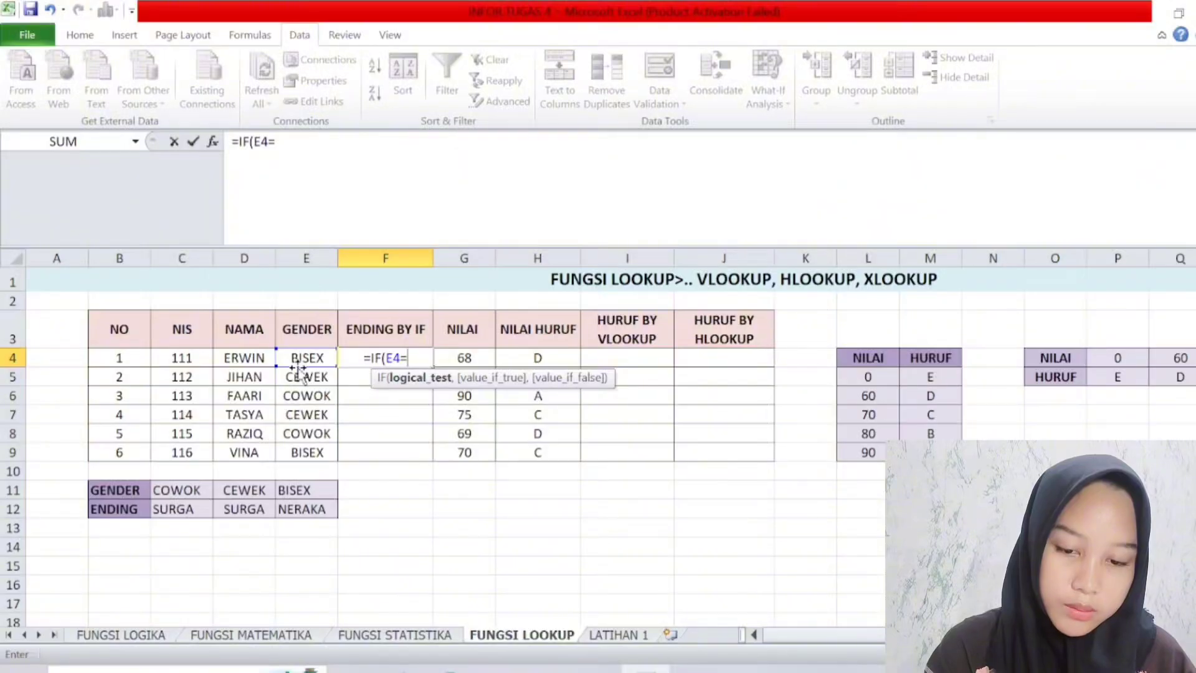
{"action": "type", "text": "BO"}
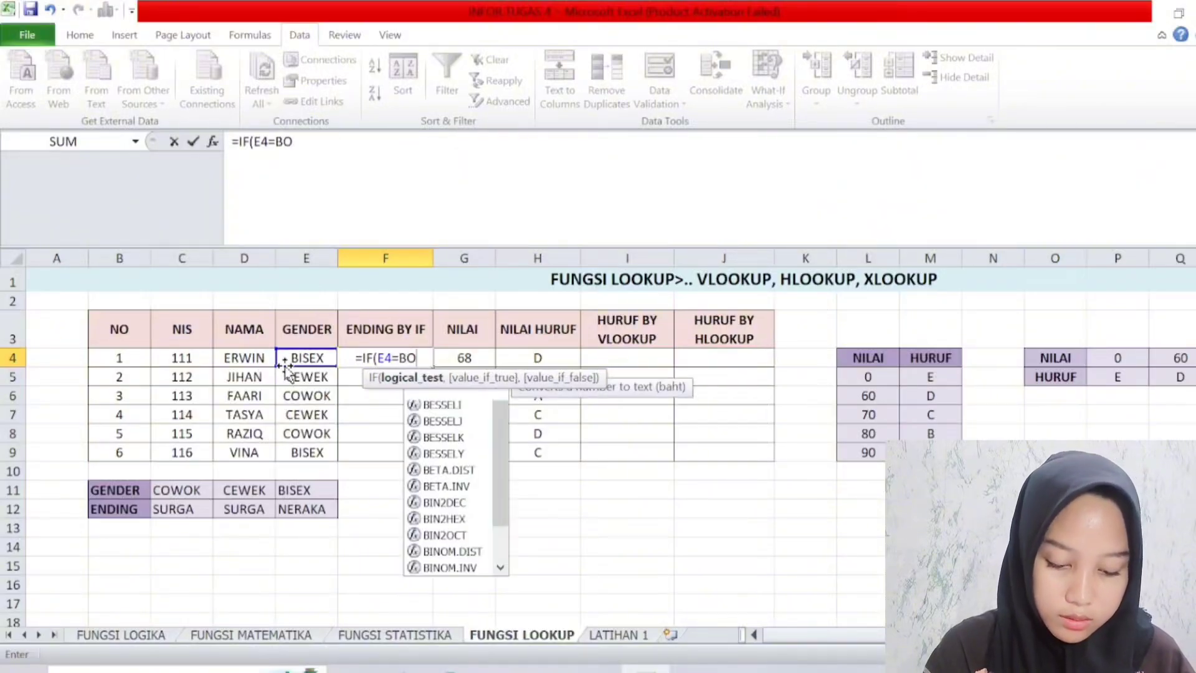
{"action": "key", "text": "BackSpace"}
{"action": "type", "text": "I"}
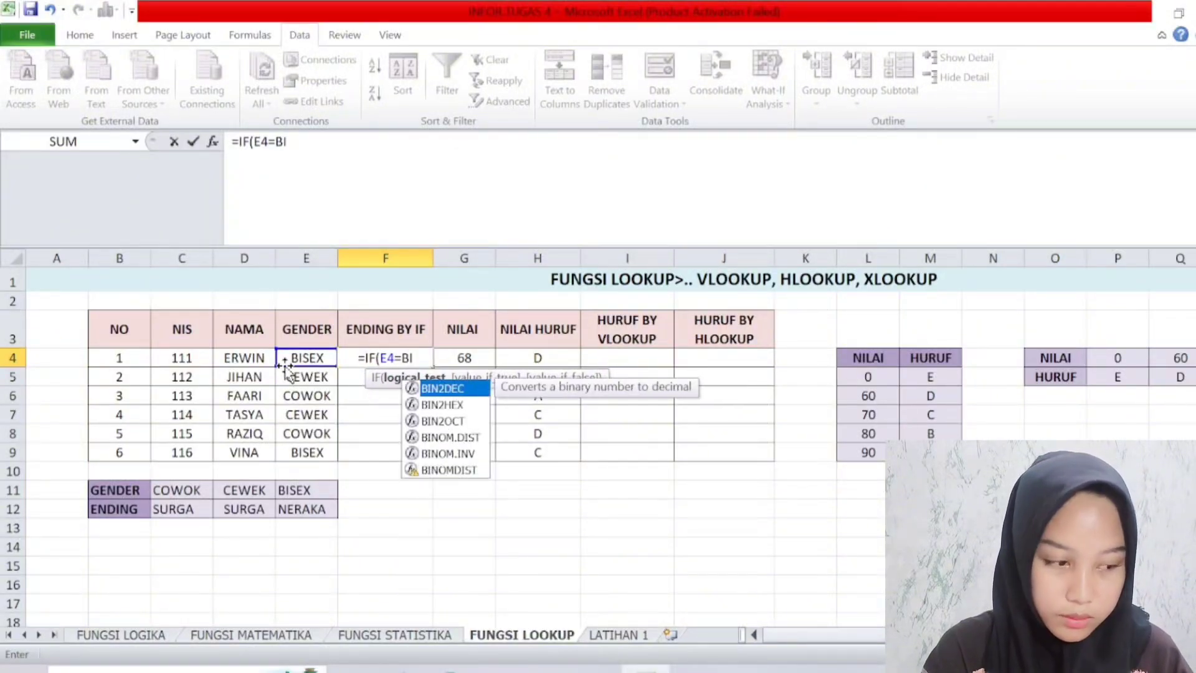
{"action": "key", "text": "BackSpace"}
{"action": "key", "text": "BackSpace"}
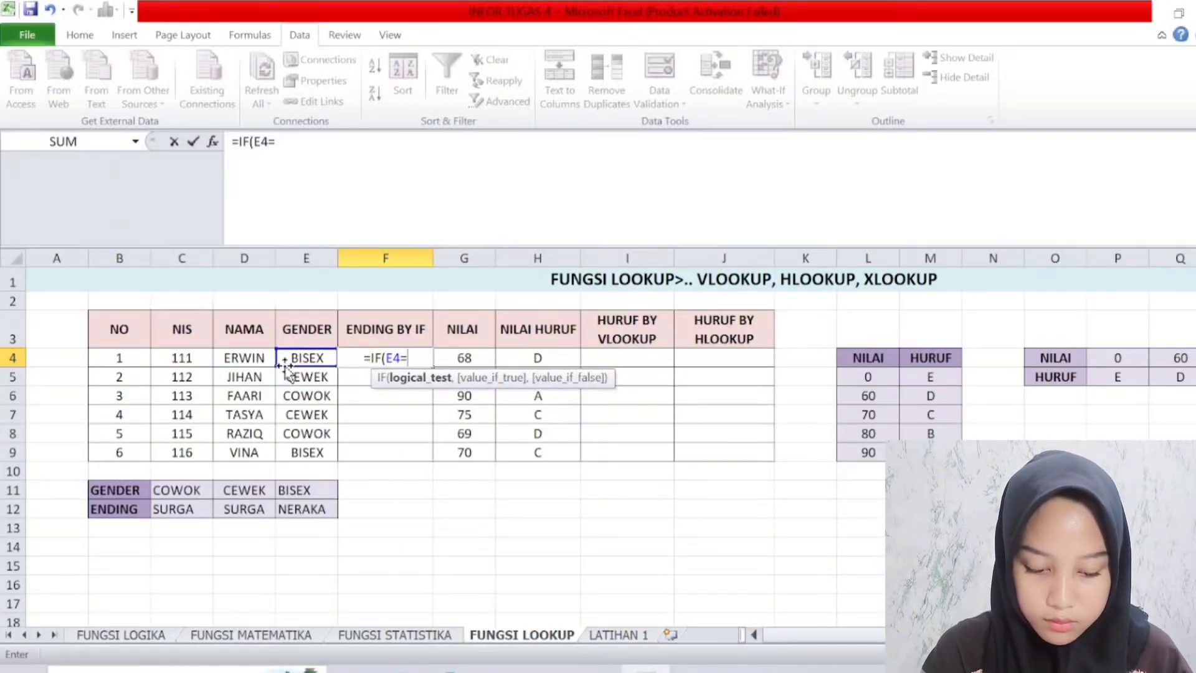
{"action": "type", "text": "\""}
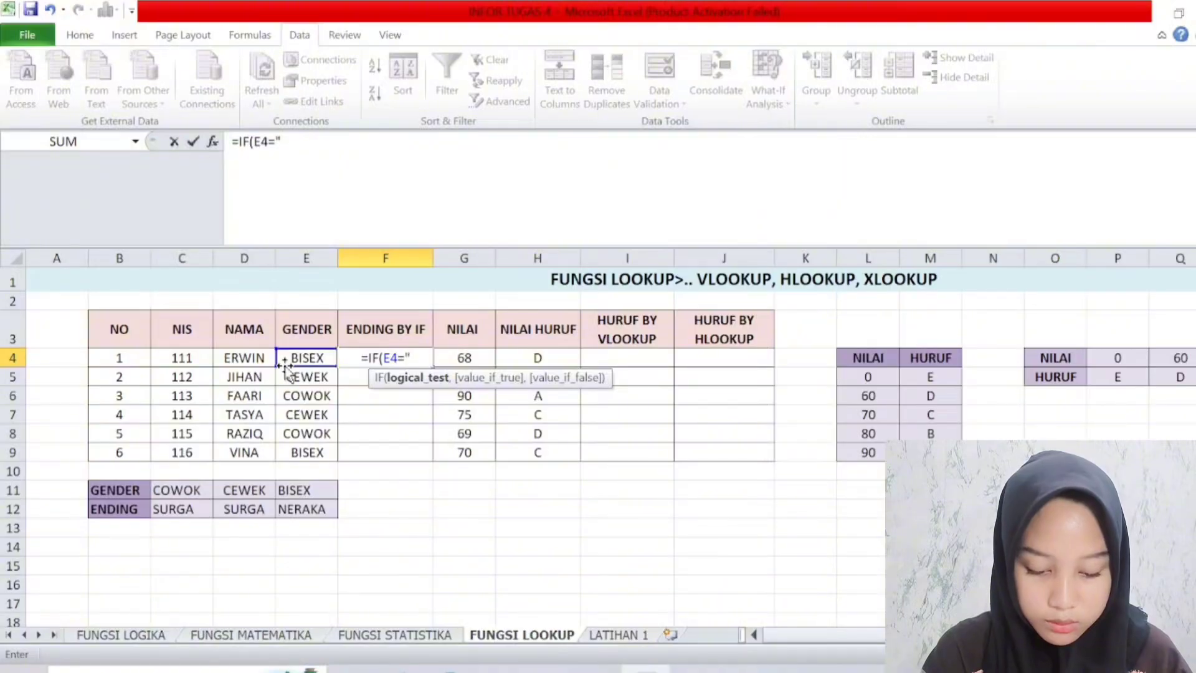
{"action": "type", "text": "BISEX"}
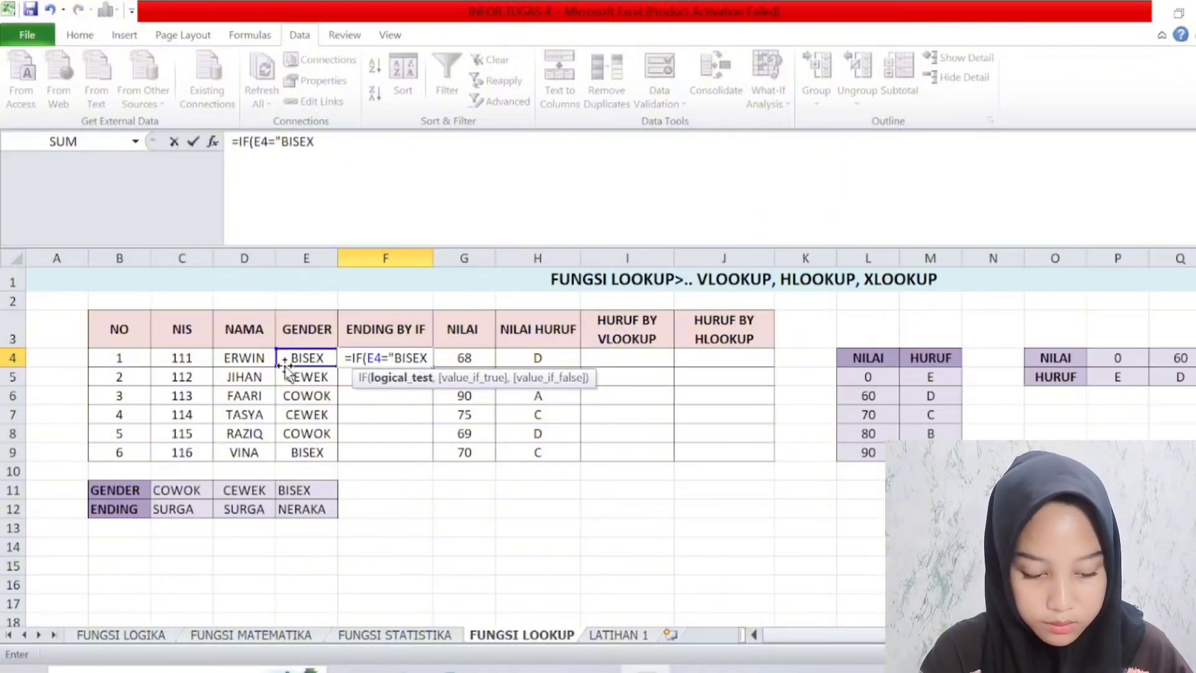
{"action": "type", "text": "\""}
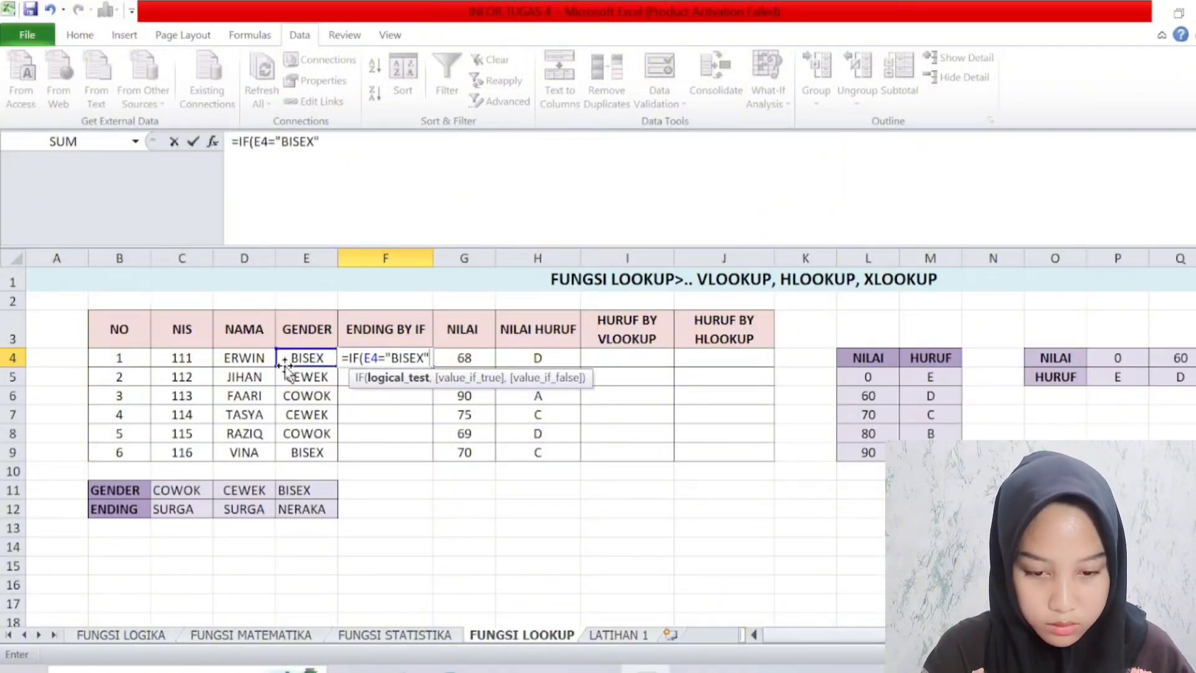
{"action": "type", "text": ","}
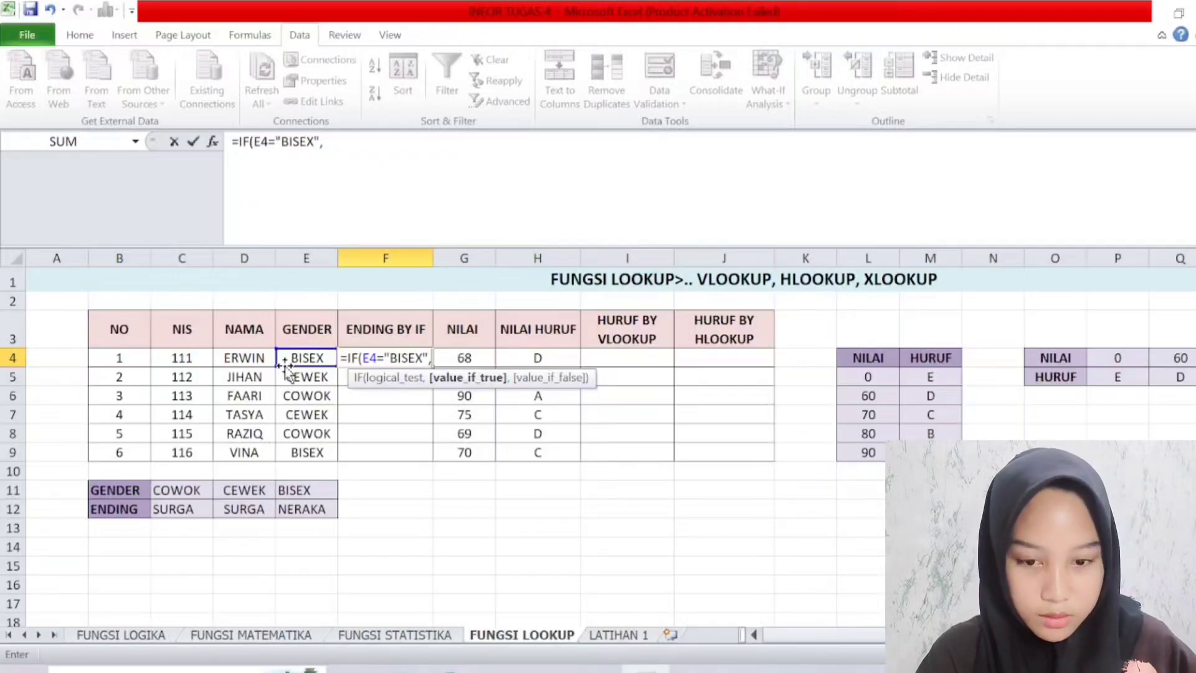
Complete the F4 IF formula so it returns "NERAKA" when true and "SURGA" when false.
{"action": "type", "text": "\""}
{"action": "type", "text": "N"}
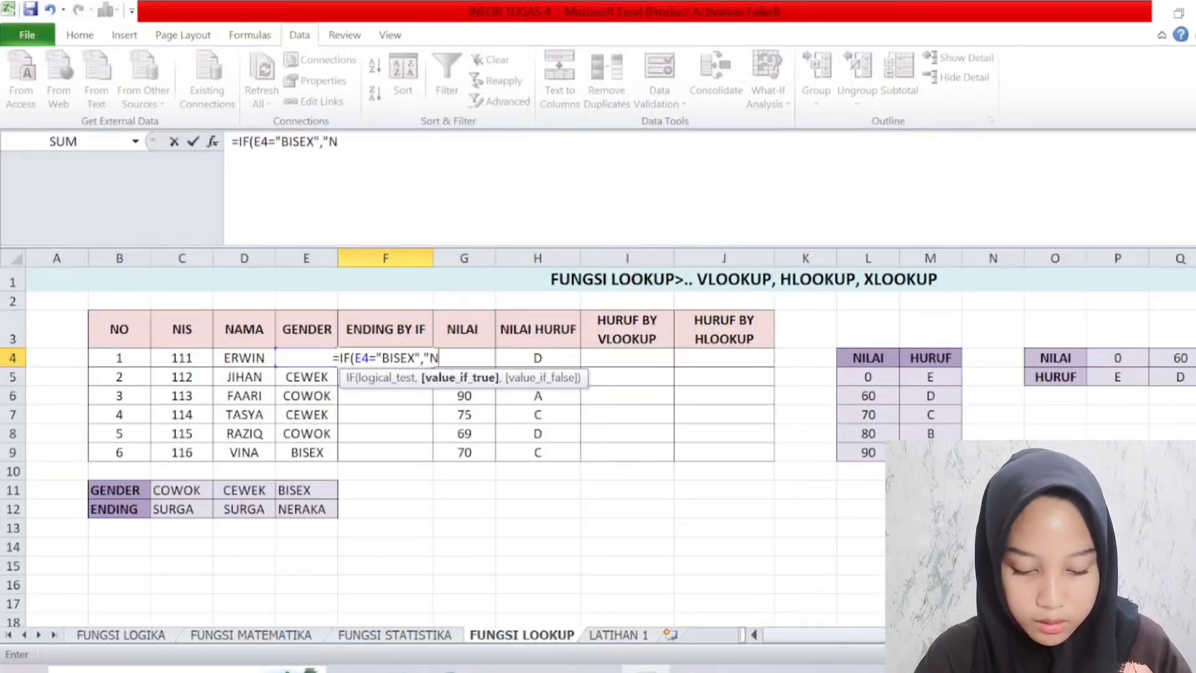
{"action": "type", "text": "ERAKA"}
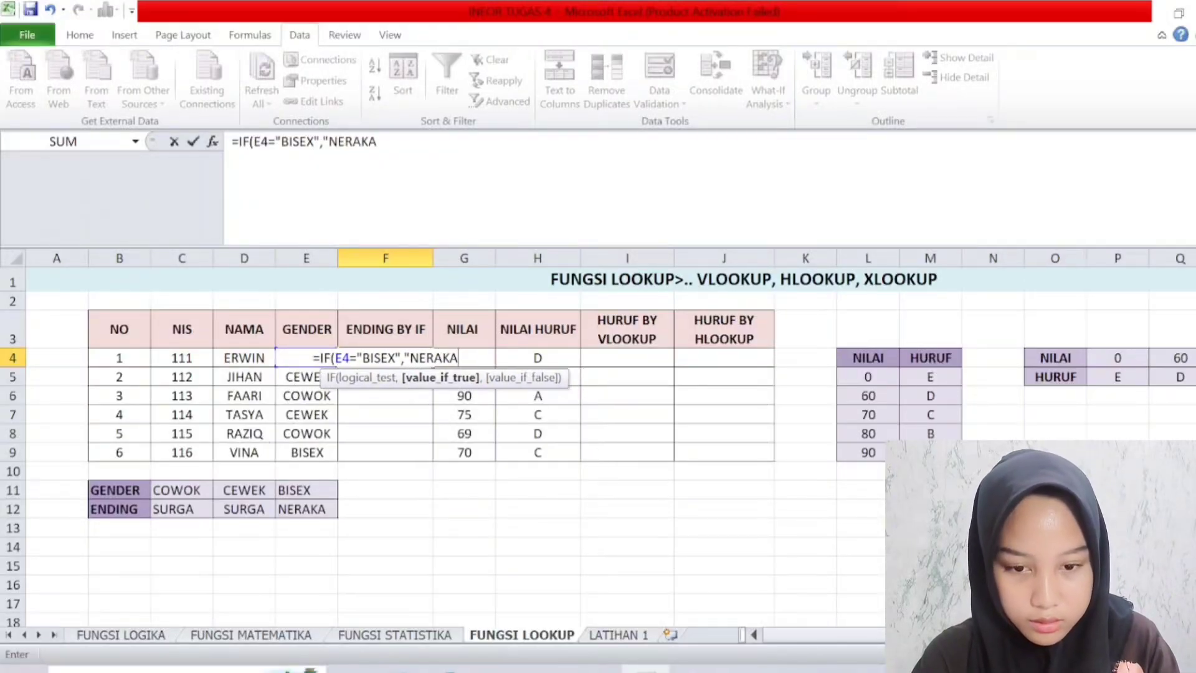
{"action": "type", "text": "\","}
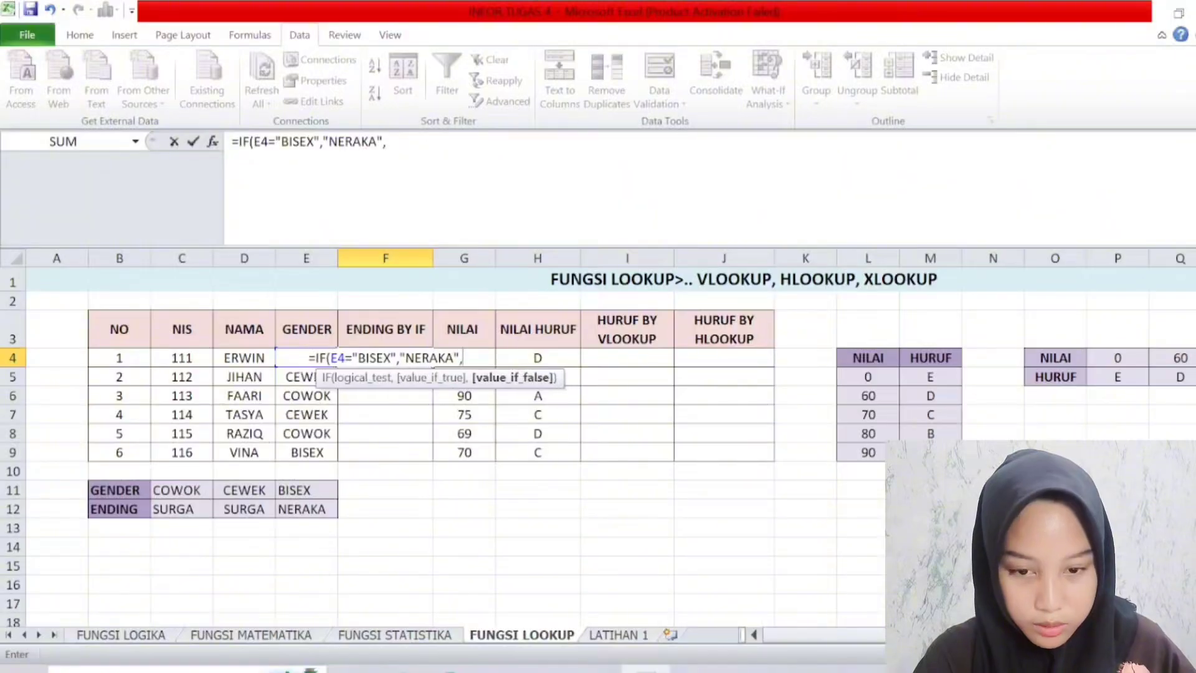
{"action": "type", "text": "\""}
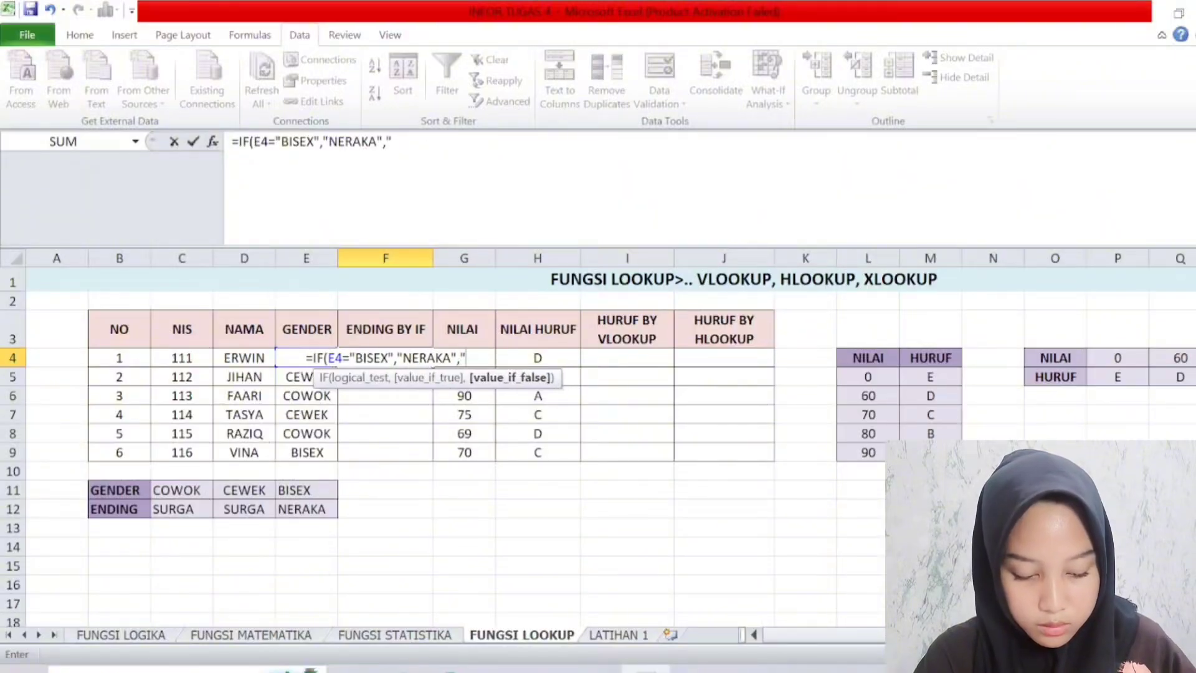
{"action": "type", "text": "SURGA"}
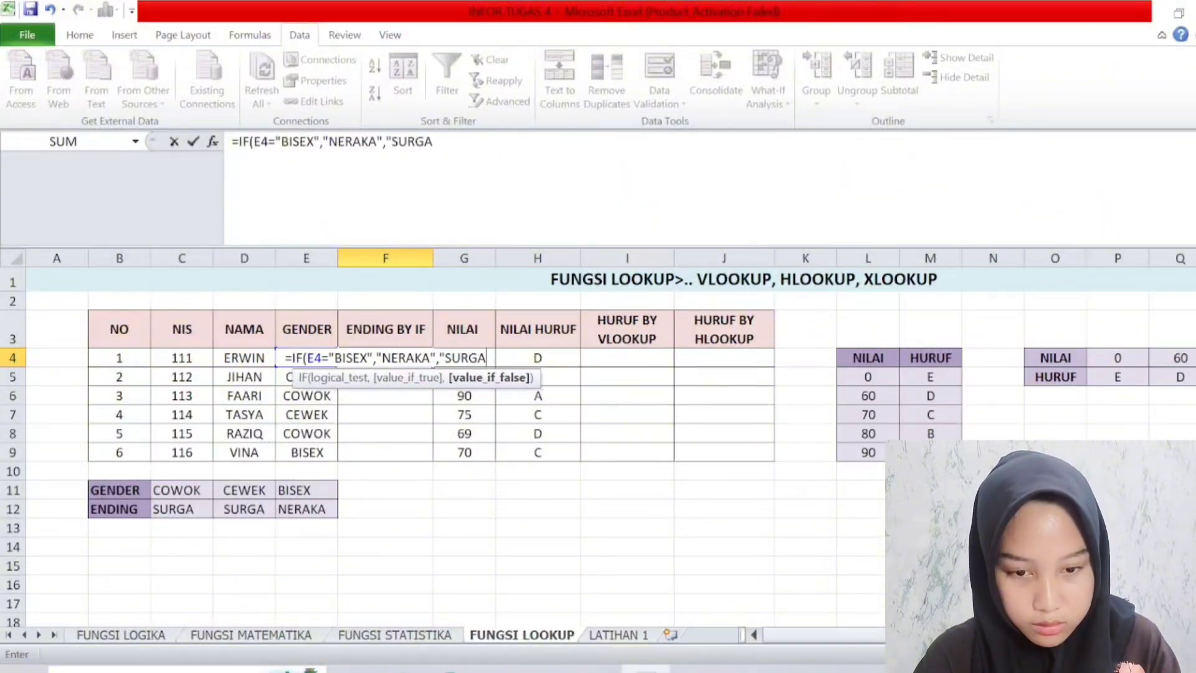
{"action": "type", "text": "\""}
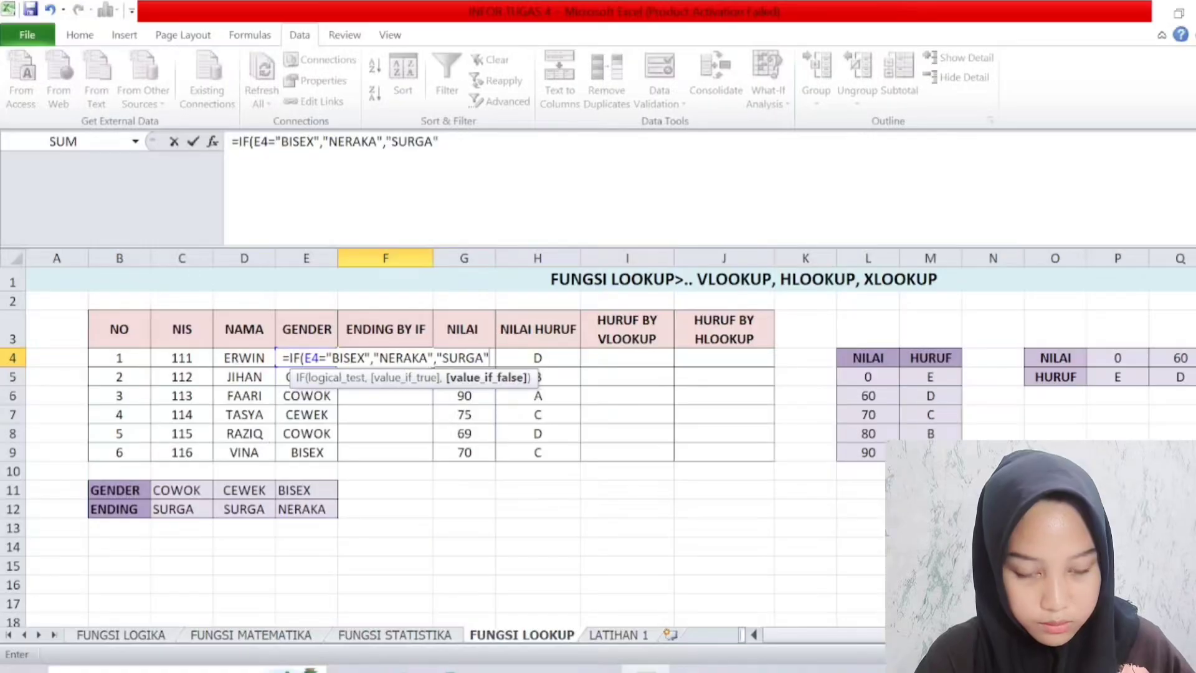
{"action": "type", "text": ")"}
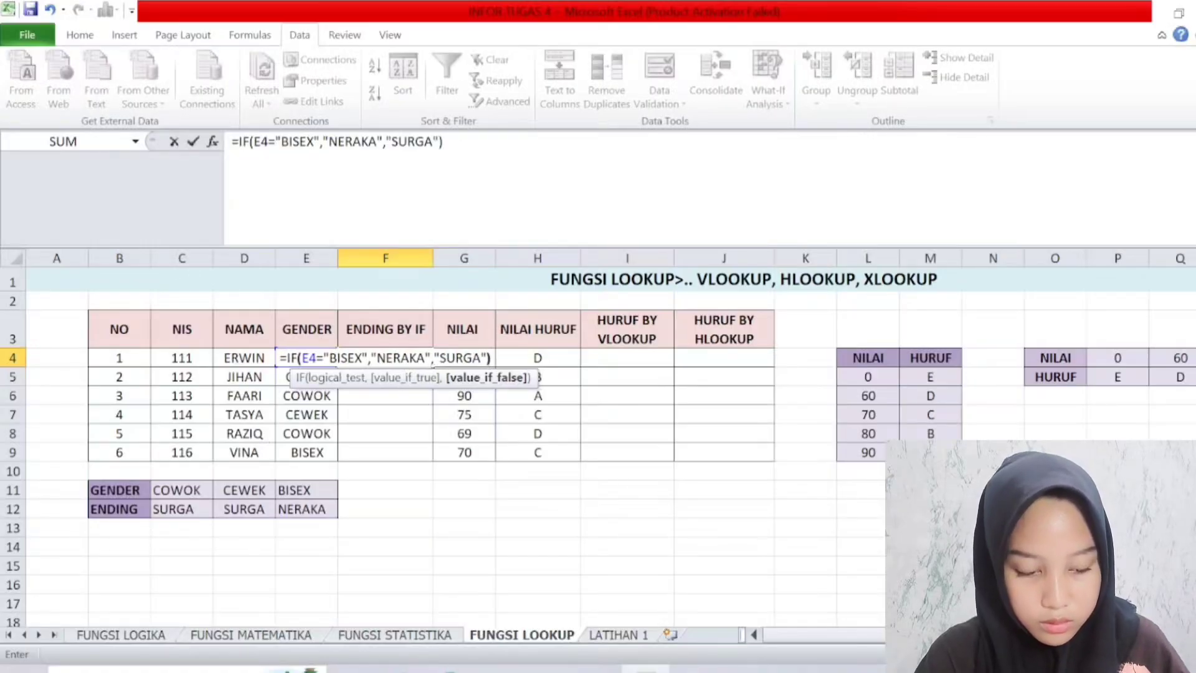
{"action": "key", "text": "Return"}
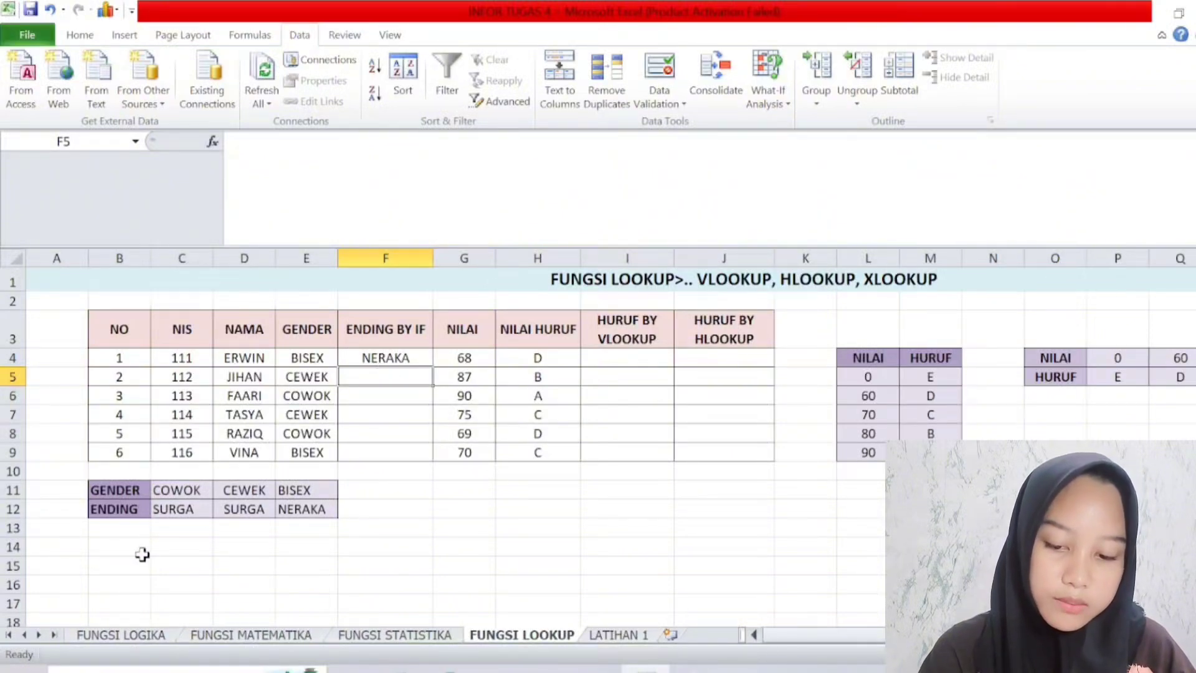
Fill the F4 IF formula down through F9 for all six students.
{"action": "left_click", "coordinate": [382, 356]}
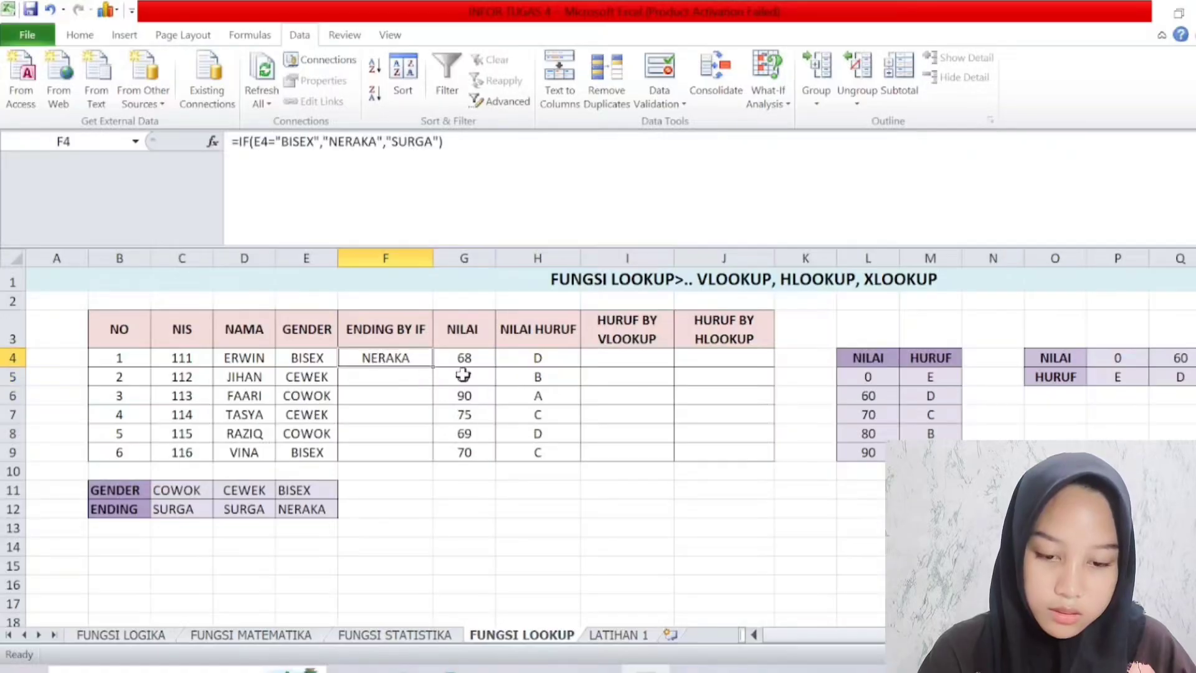
{"action": "left_click_drag", "start_coordinate": [434, 367], "coordinate": [435, 457]}
{"action": "left_click", "coordinate": [415, 506]}
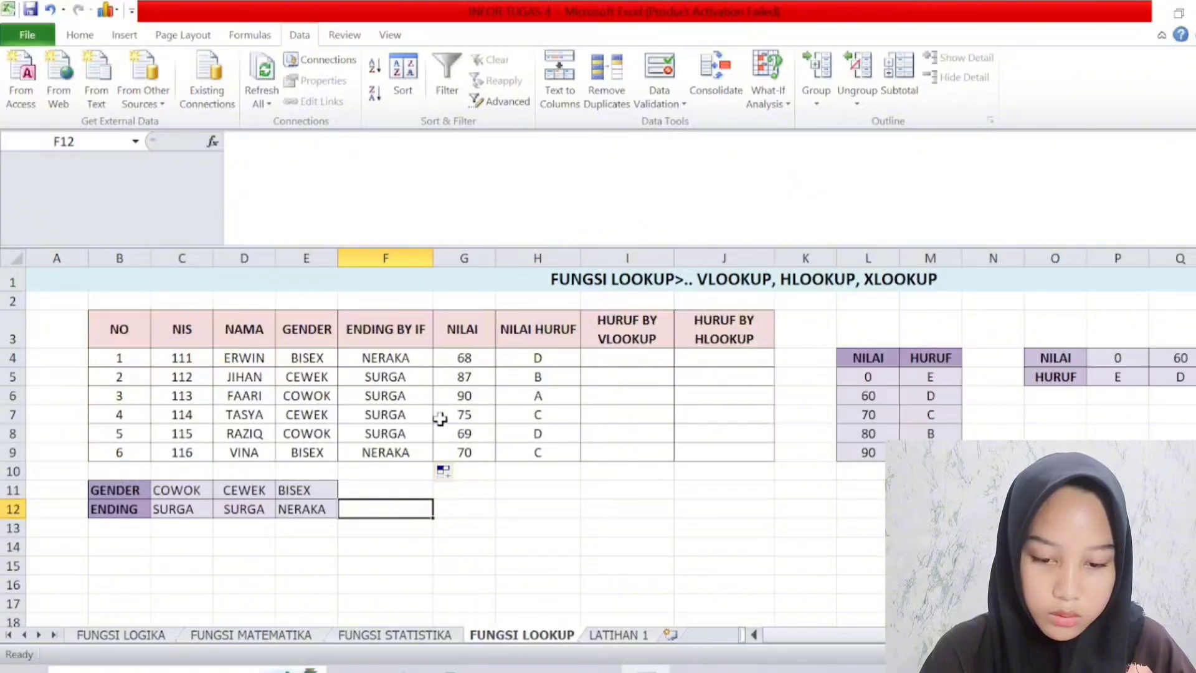
{"action": "left_click_drag", "start_coordinate": [570, 508], "coordinate": [561, 490]}
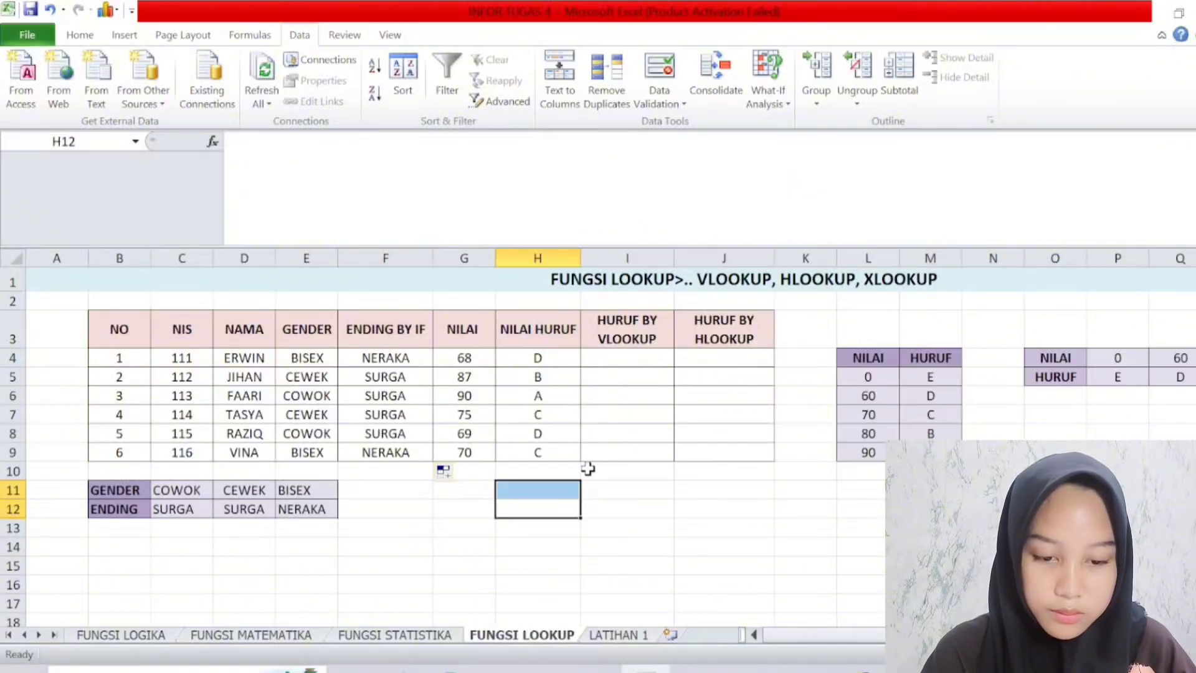
{"action": "left_click", "coordinate": [626, 492]}
Start a VLOOKUP formula in I4 of the HURUF BY VLOOKUP column with G4 as the lookup value.
{"action": "left_click", "coordinate": [627, 374]}
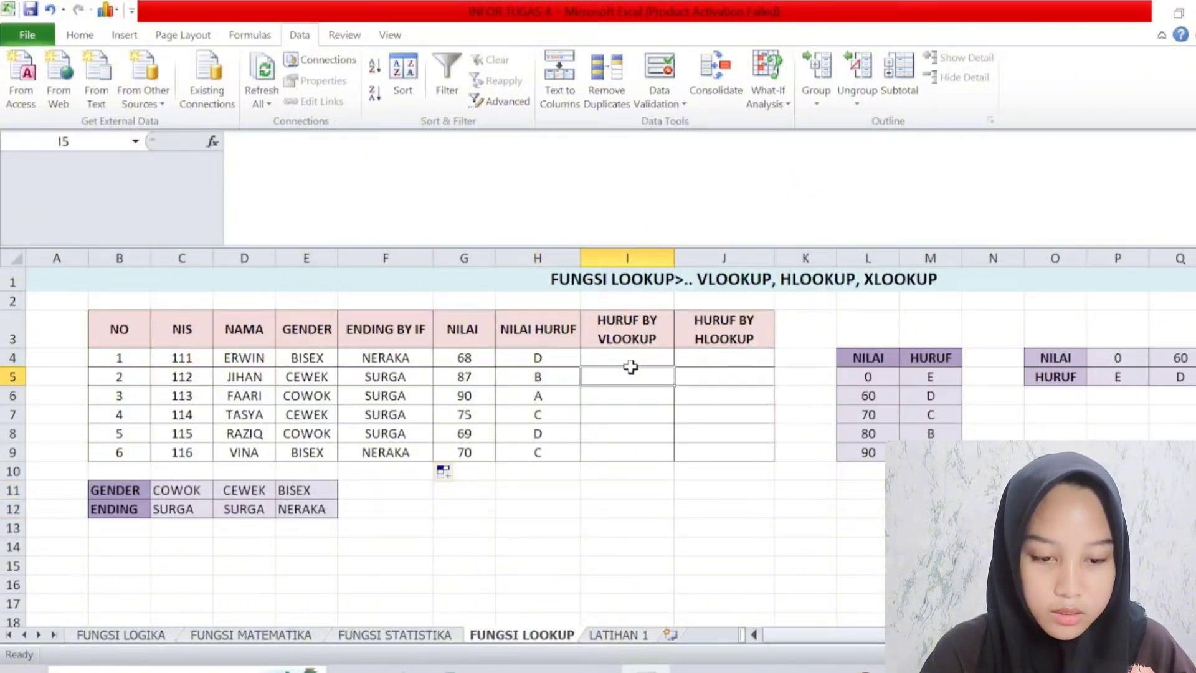
{"action": "left_click", "coordinate": [629, 356]}
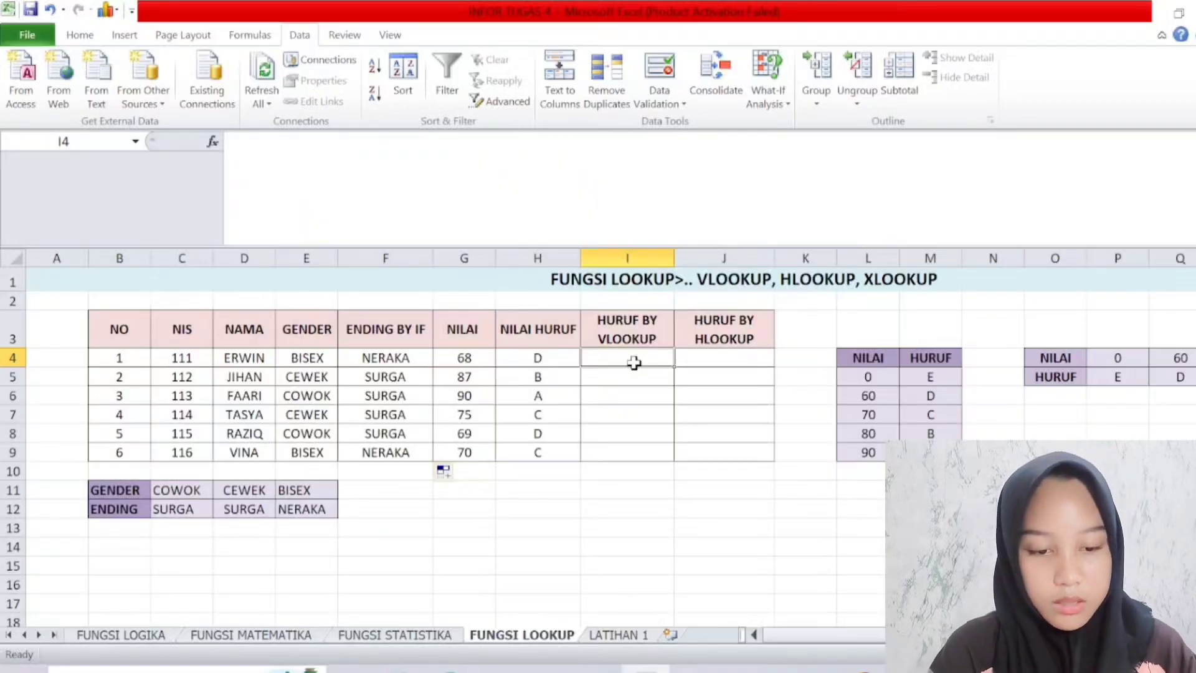
{"action": "type", "text": "="}
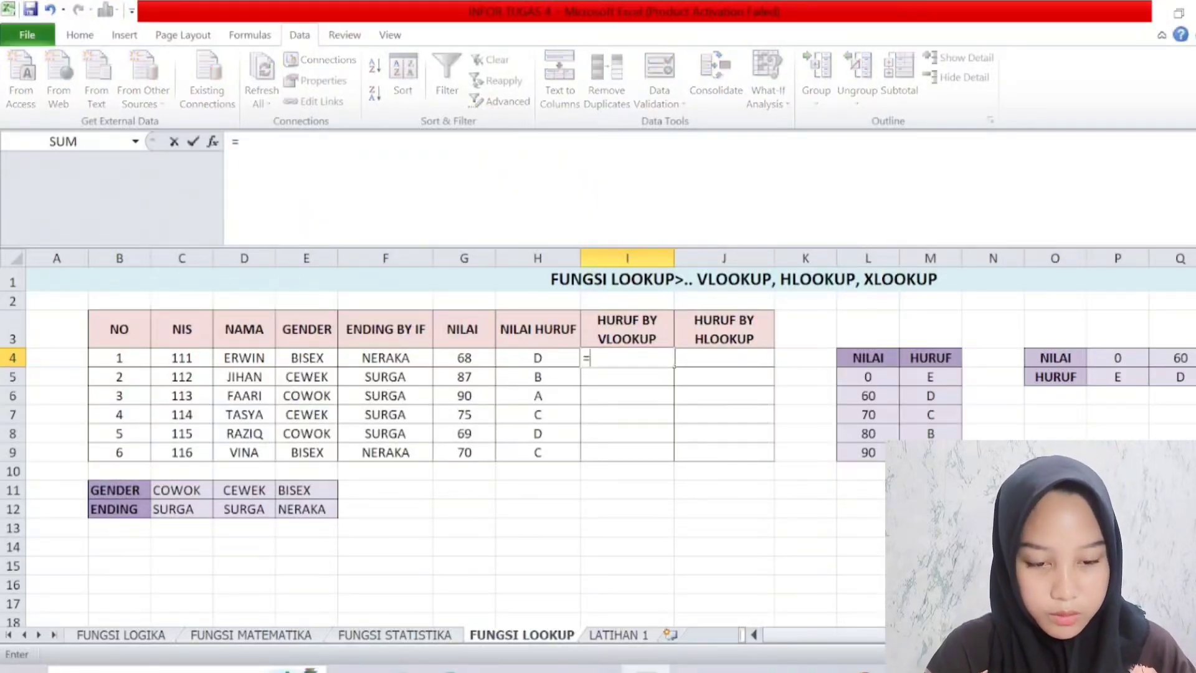
{"action": "type", "text": "VLO"}
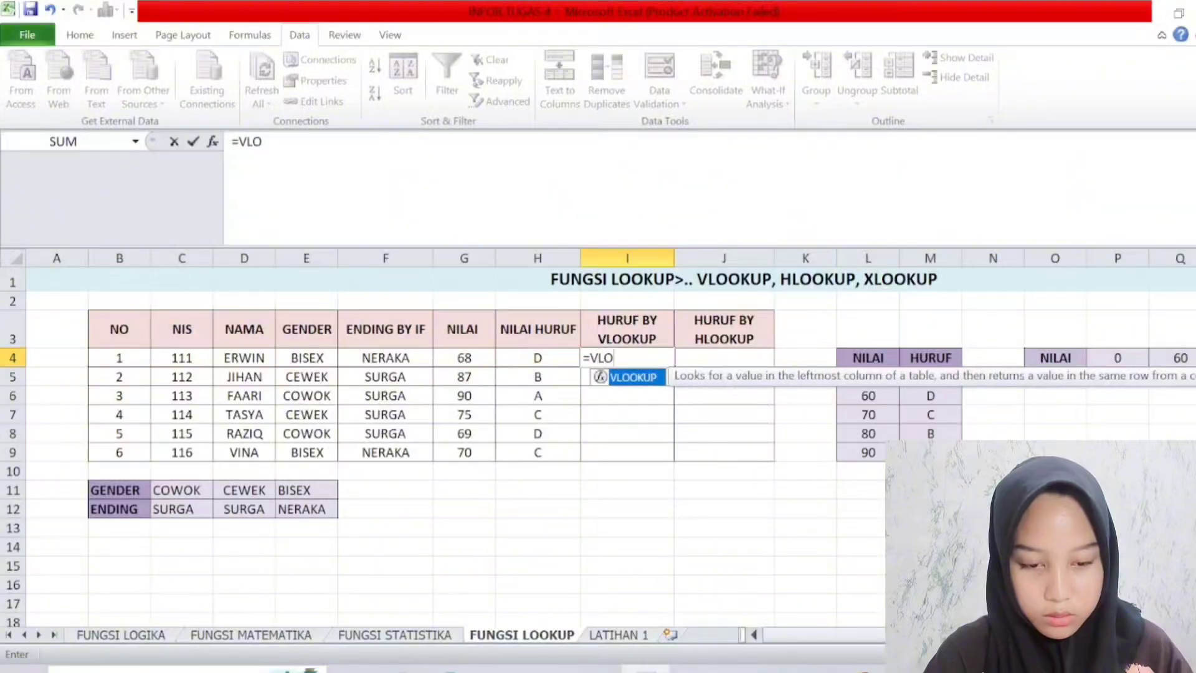
{"action": "type", "text": "OKUP"}
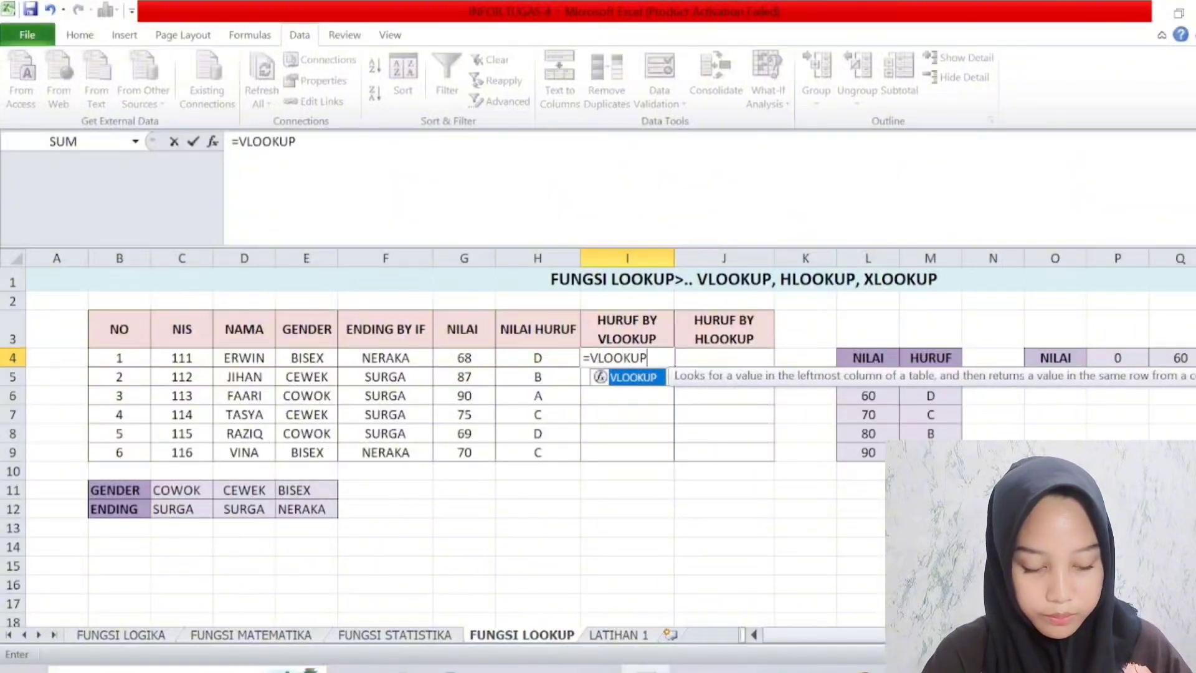
{"action": "type", "text": "("}
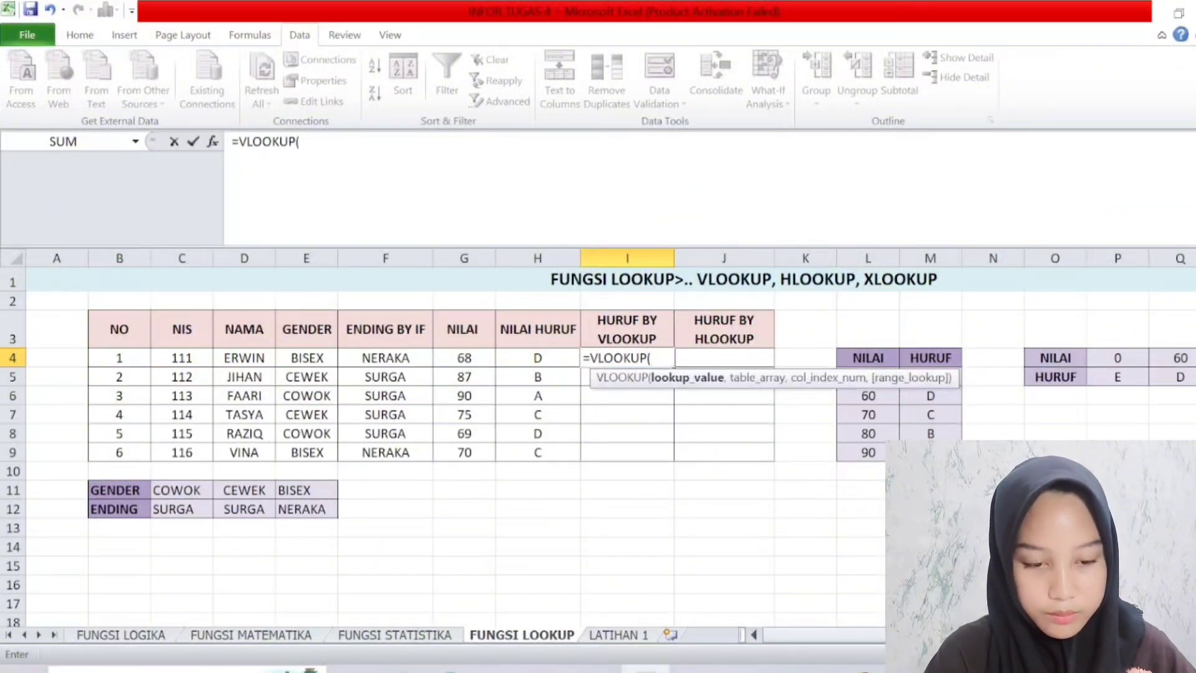
{"action": "left_click", "coordinate": [460, 356]}
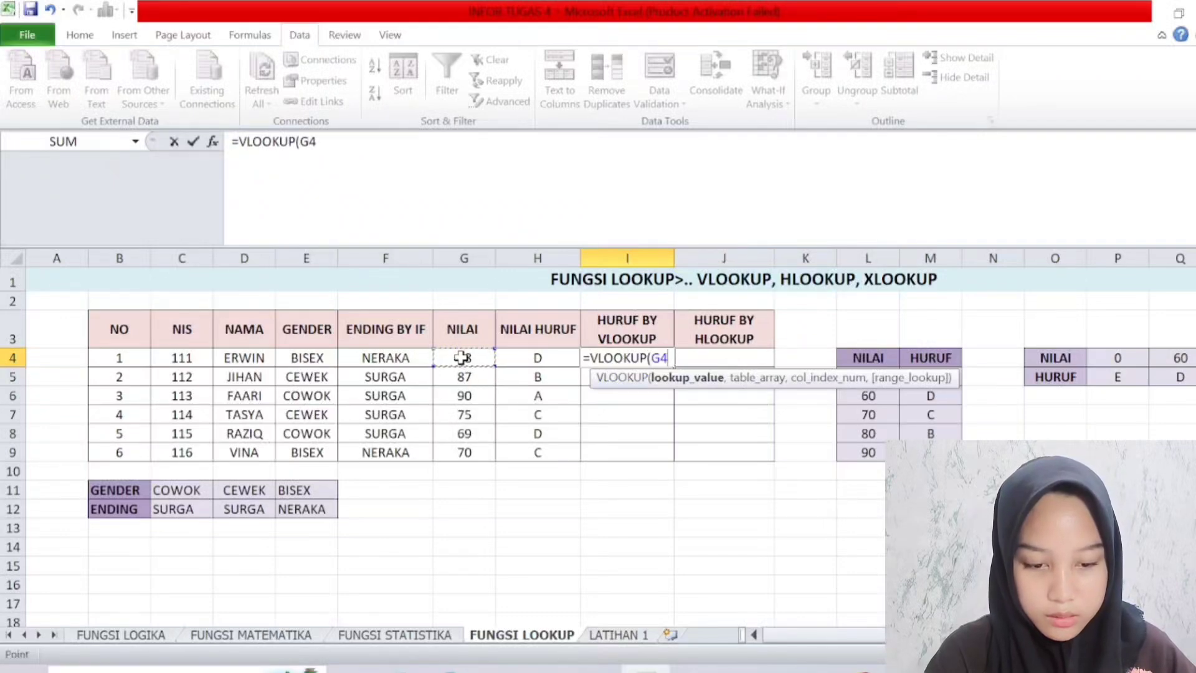
{"action": "type", "text": ","}
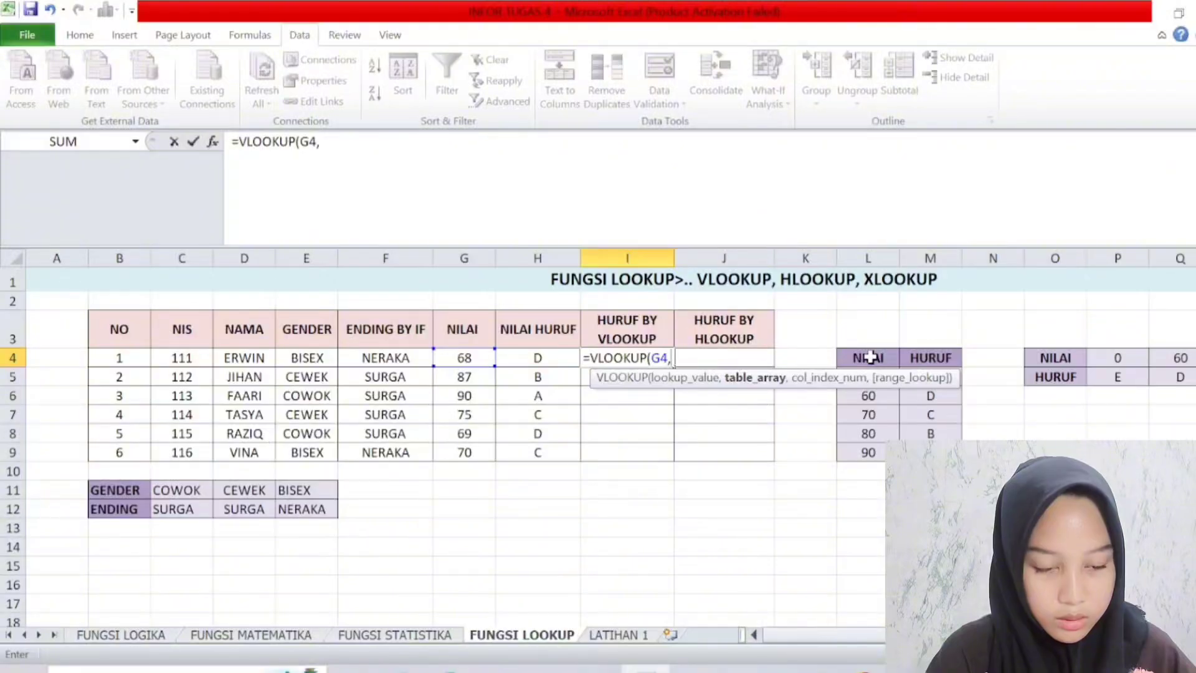
Complete the I4 VLOOKUP with the absolute table range $L$4:$M$9, column index 2 and FALSE for the match type.
{"action": "left_click_drag", "start_coordinate": [870, 357], "coordinate": [937, 452]}
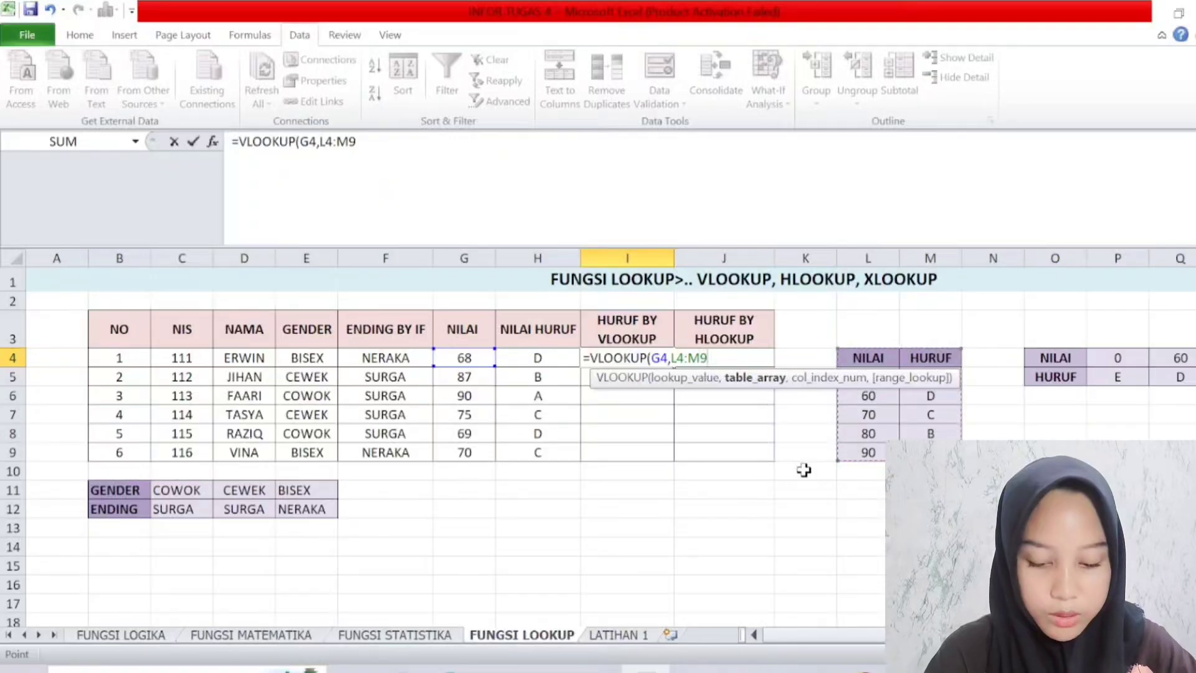
{"action": "key", "text": "F4"}
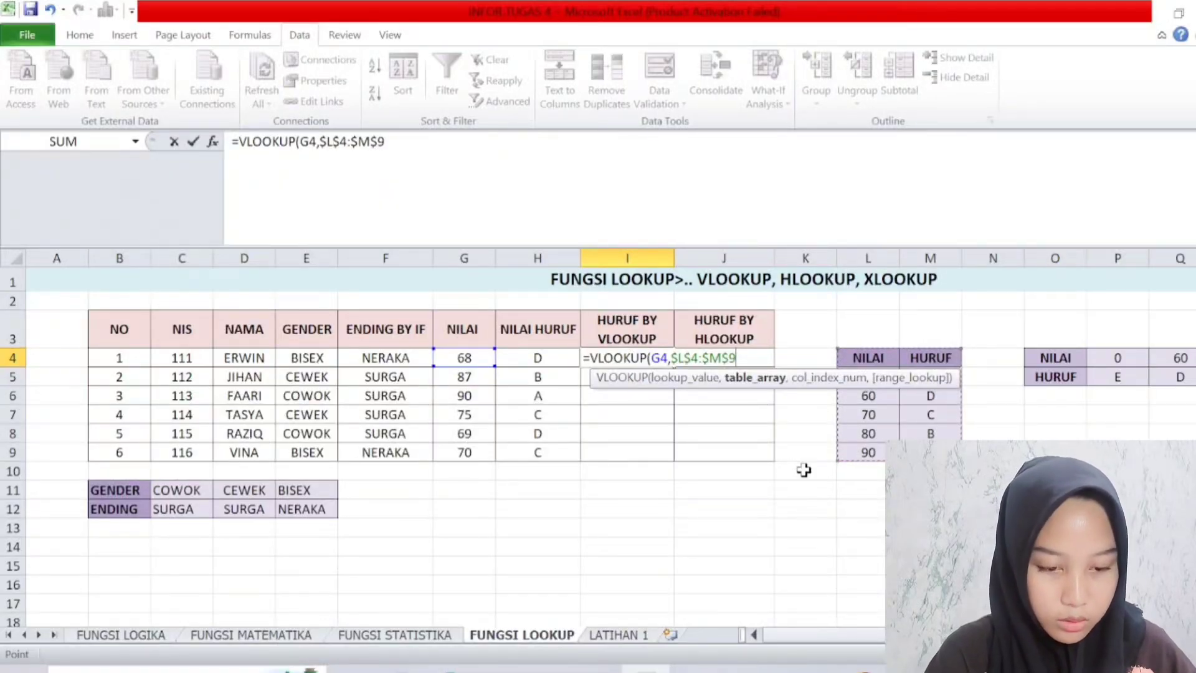
{"action": "type", "text": ",2"}
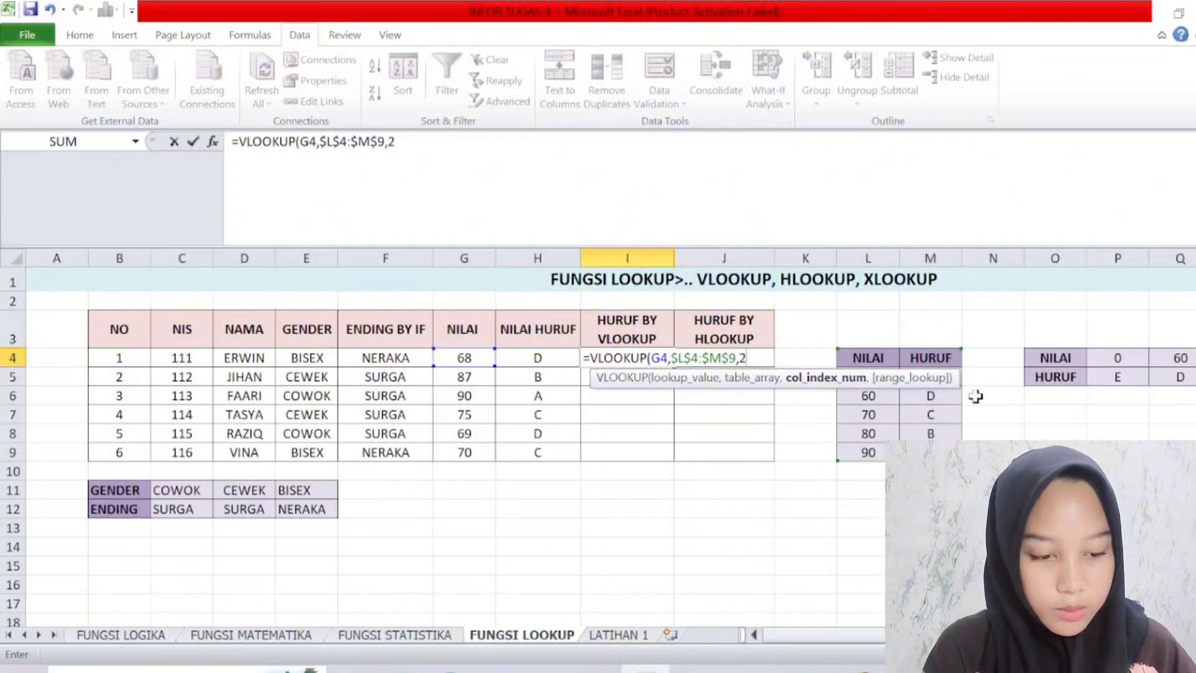
{"action": "type", "text": ","}
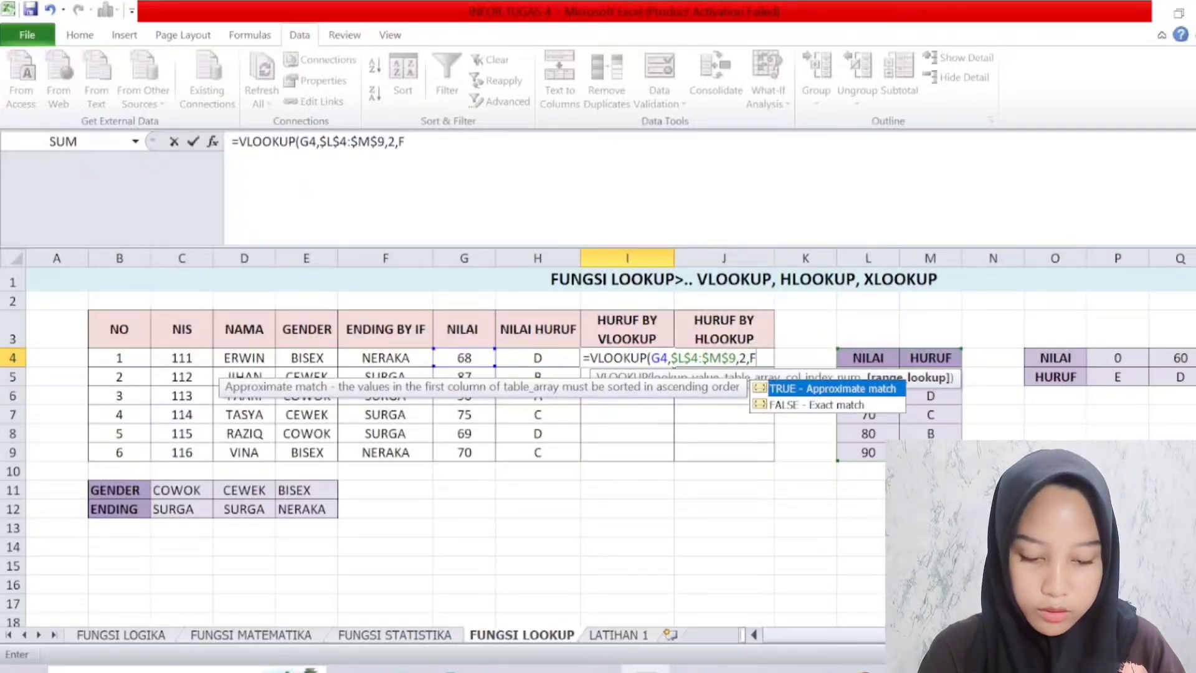
{"action": "type", "text": "FALSE"}
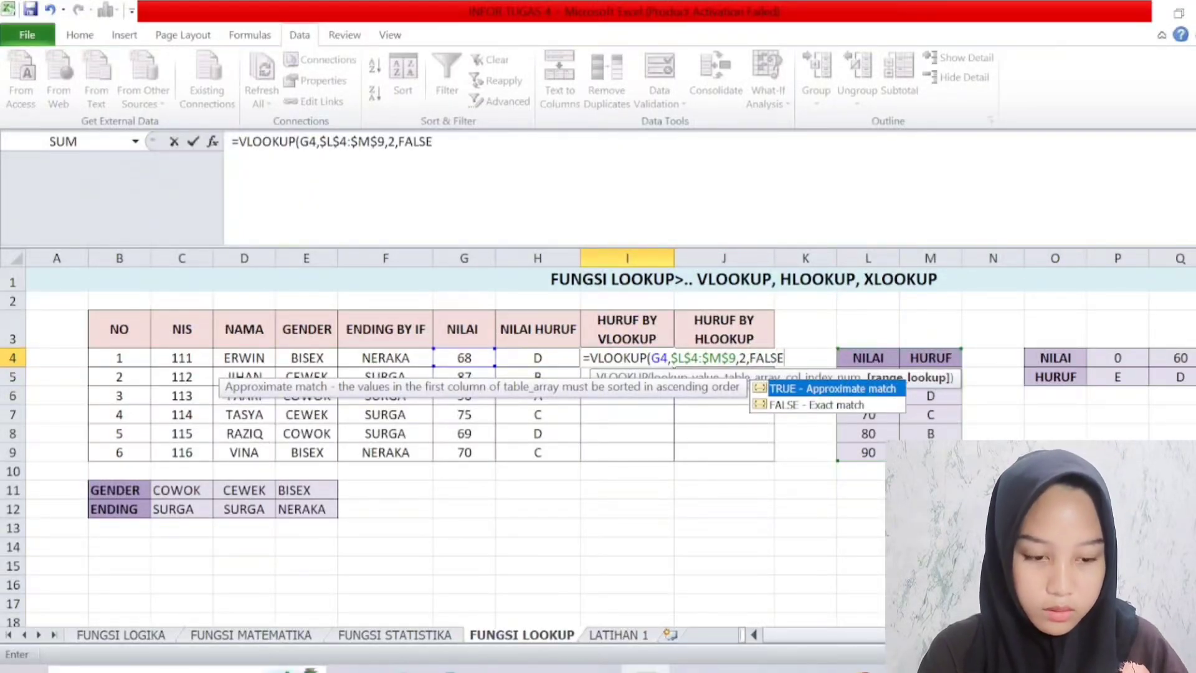
{"action": "type", "text": ")"}
{"action": "key", "text": "Return"}
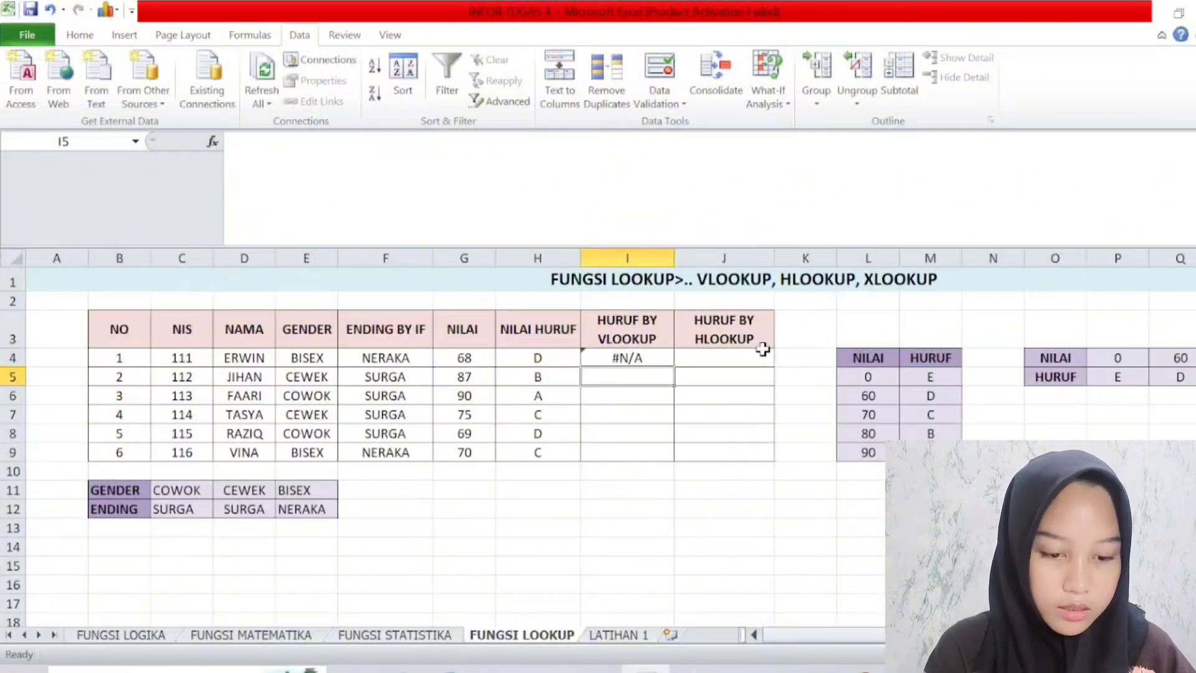
Change the range lookup argument of the I4 VLOOKUP formula to TRUE.
{"action": "left_click", "coordinate": [641, 358]}
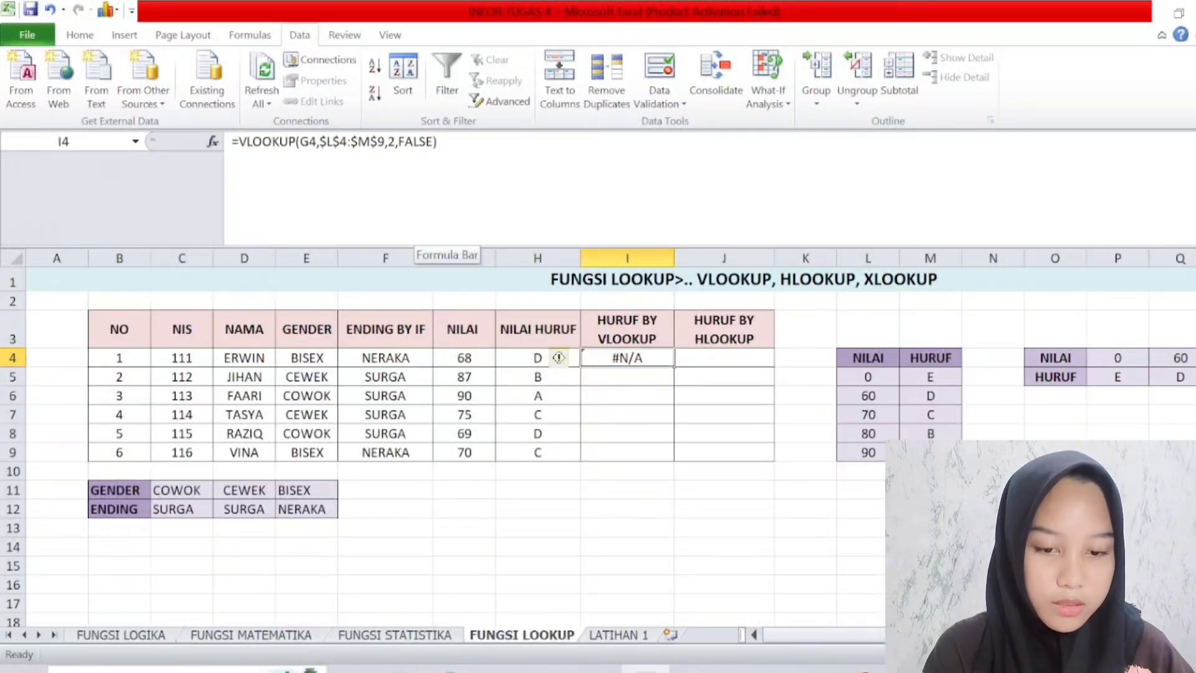
{"action": "double_click", "coordinate": [673, 365]}
{"action": "key", "text": "BackSpace"}
{"action": "key", "text": "BackSpace"}
{"action": "key", "text": "BackSpace"}
{"action": "key", "text": "BackSpace"}
{"action": "key", "text": "BackSpace"}
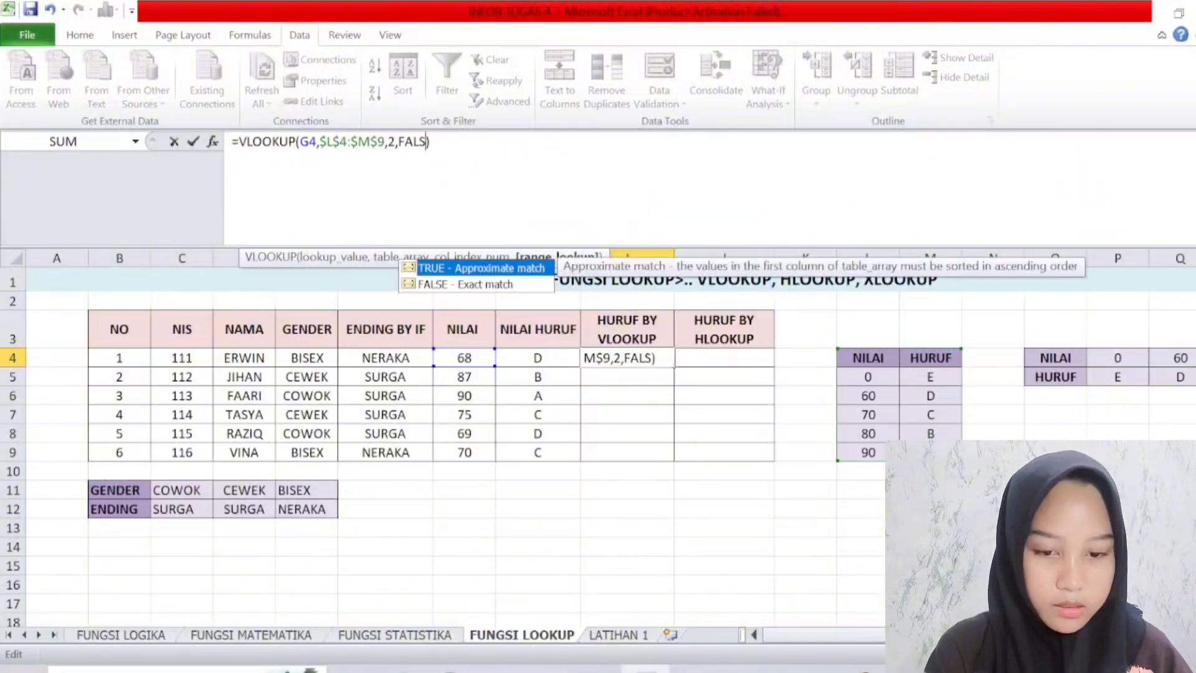
{"action": "type", "text": "TRUE"}
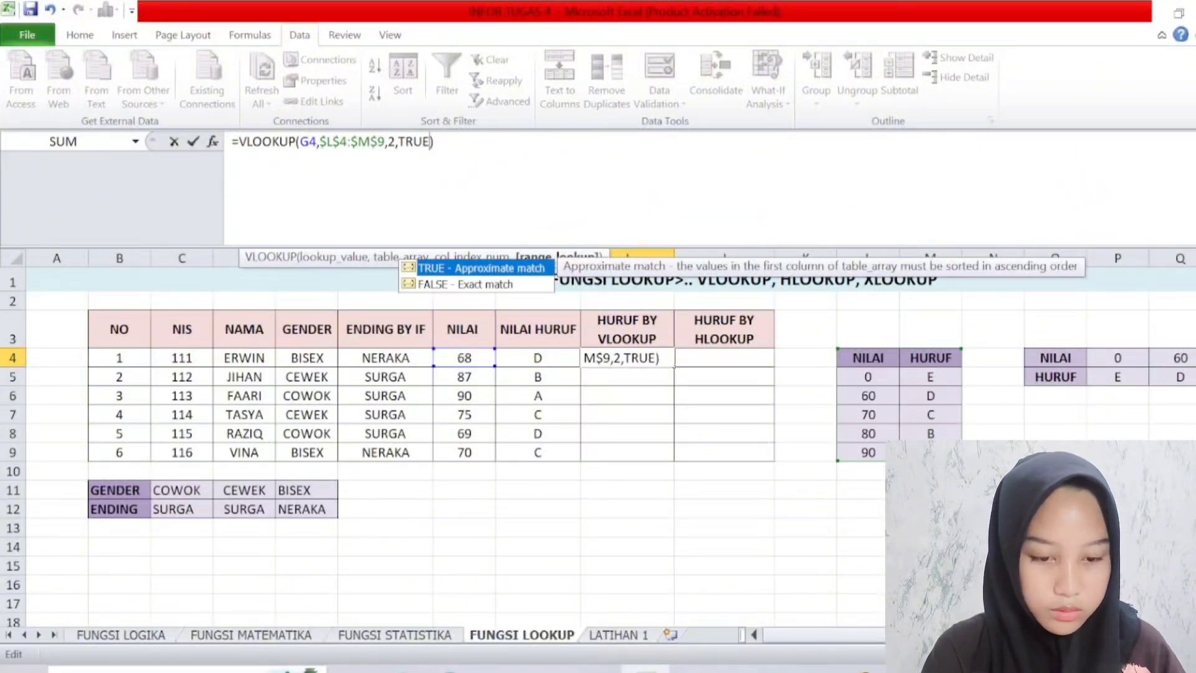
{"action": "key", "text": "Return"}
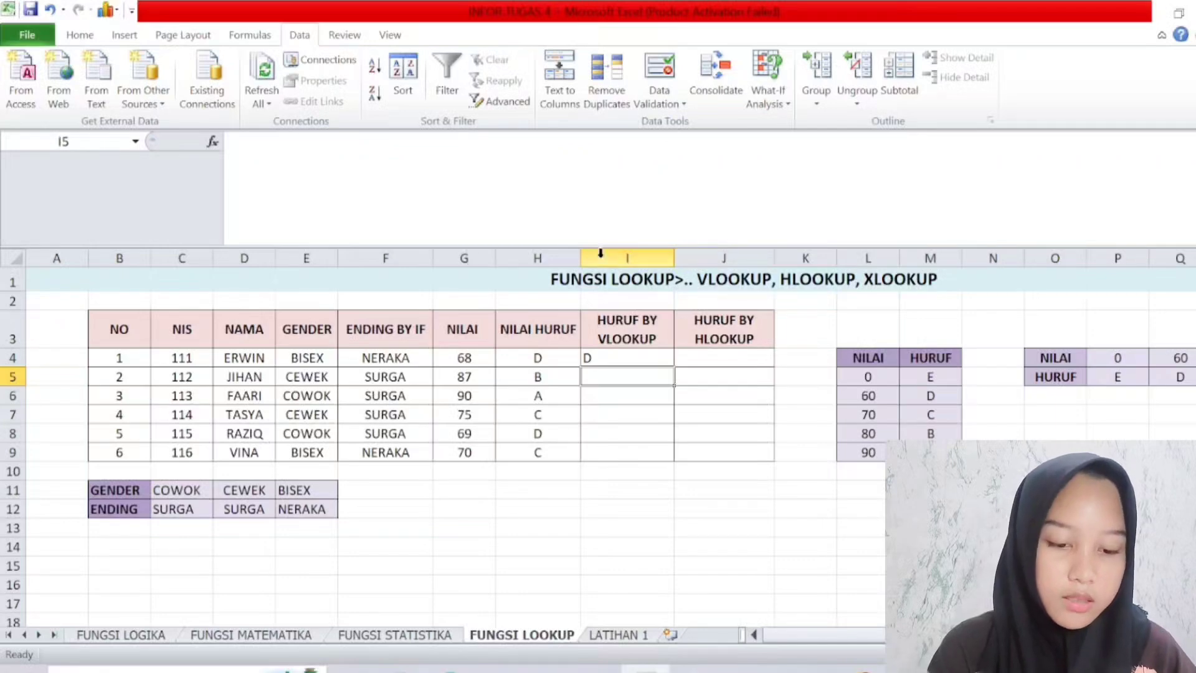
Fill the I4 VLOOKUP formula down through I9 and centre the results horizontally and vertically.
{"action": "left_click", "coordinate": [604, 360]}
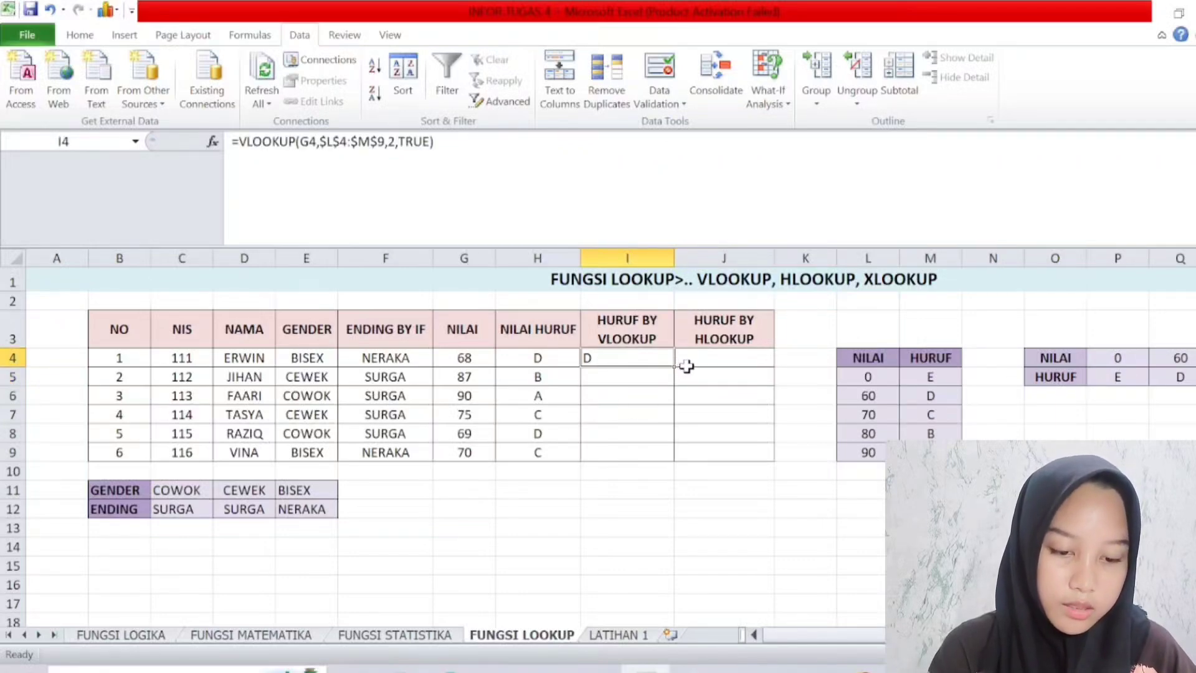
{"action": "left_click_drag", "start_coordinate": [675, 367], "coordinate": [689, 459]}
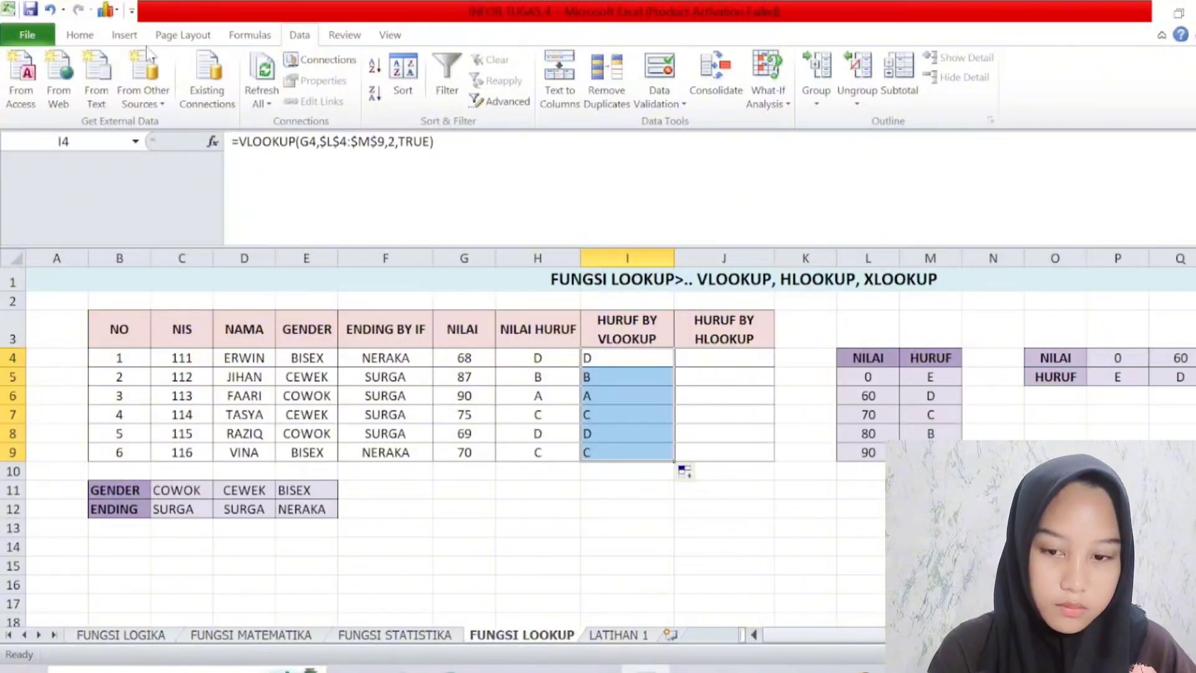
{"action": "left_click", "coordinate": [87, 35]}
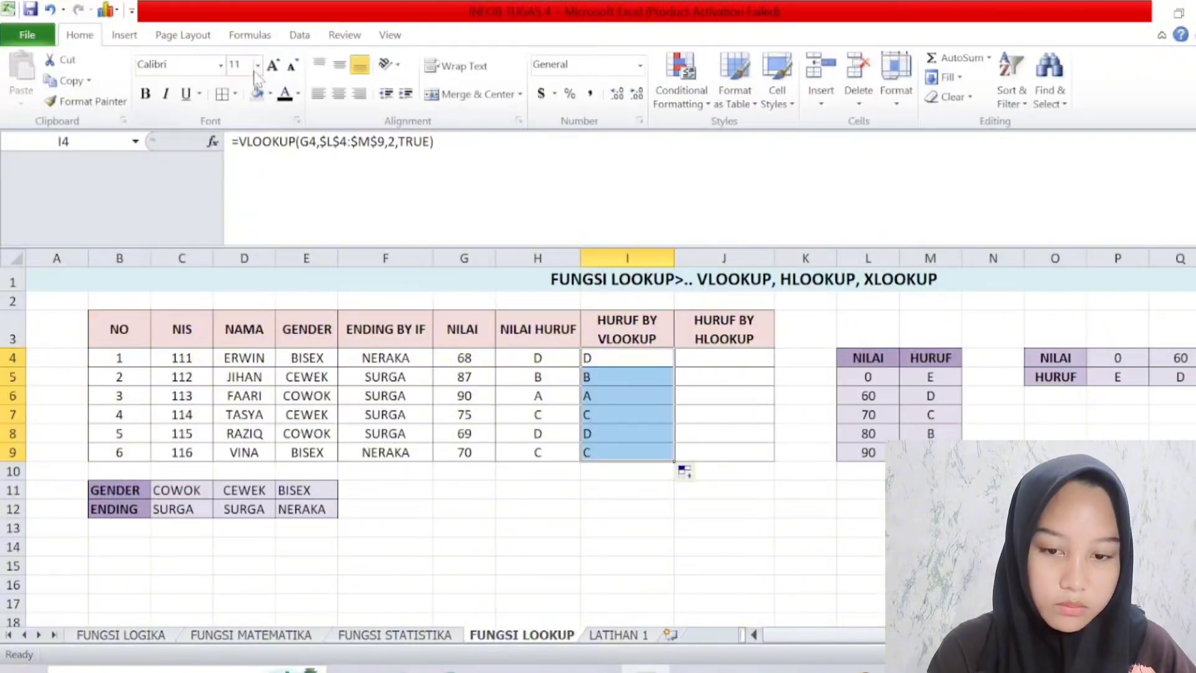
{"action": "left_click", "coordinate": [338, 64]}
{"action": "left_click", "coordinate": [339, 93]}
{"action": "left_click", "coordinate": [622, 488]}
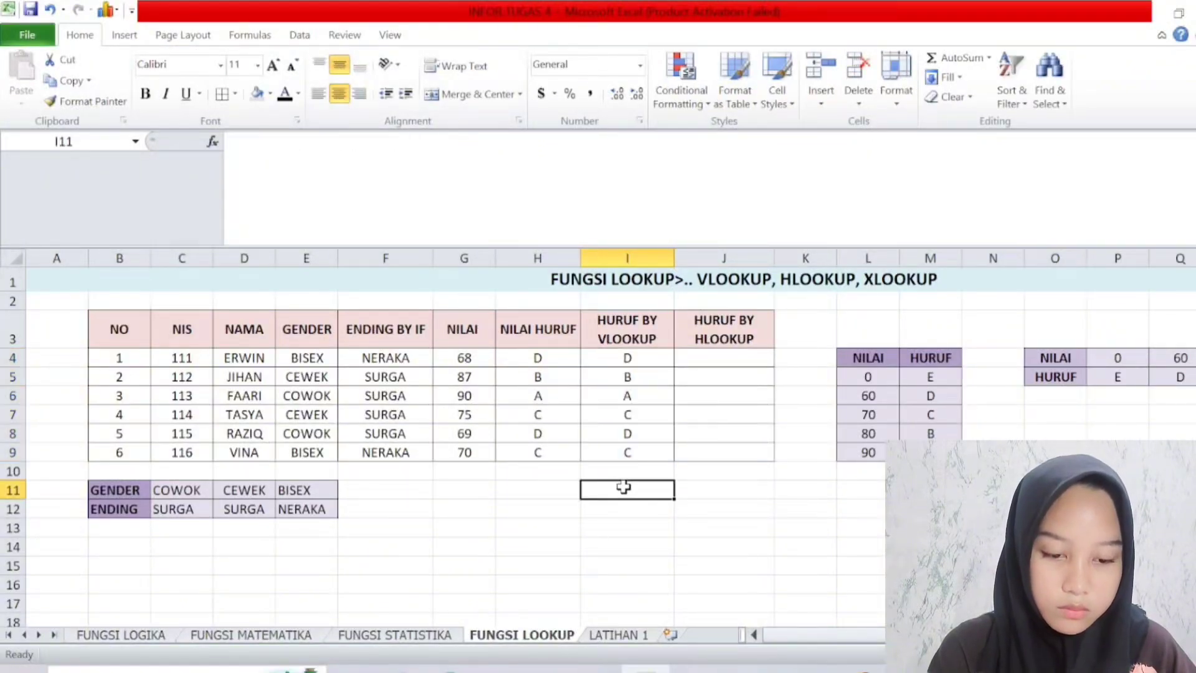
Start an HLOOKUP formula in J4 of the HURUF BY HLOOKUP column with G4 as the lookup value.
{"action": "left_click", "coordinate": [704, 366]}
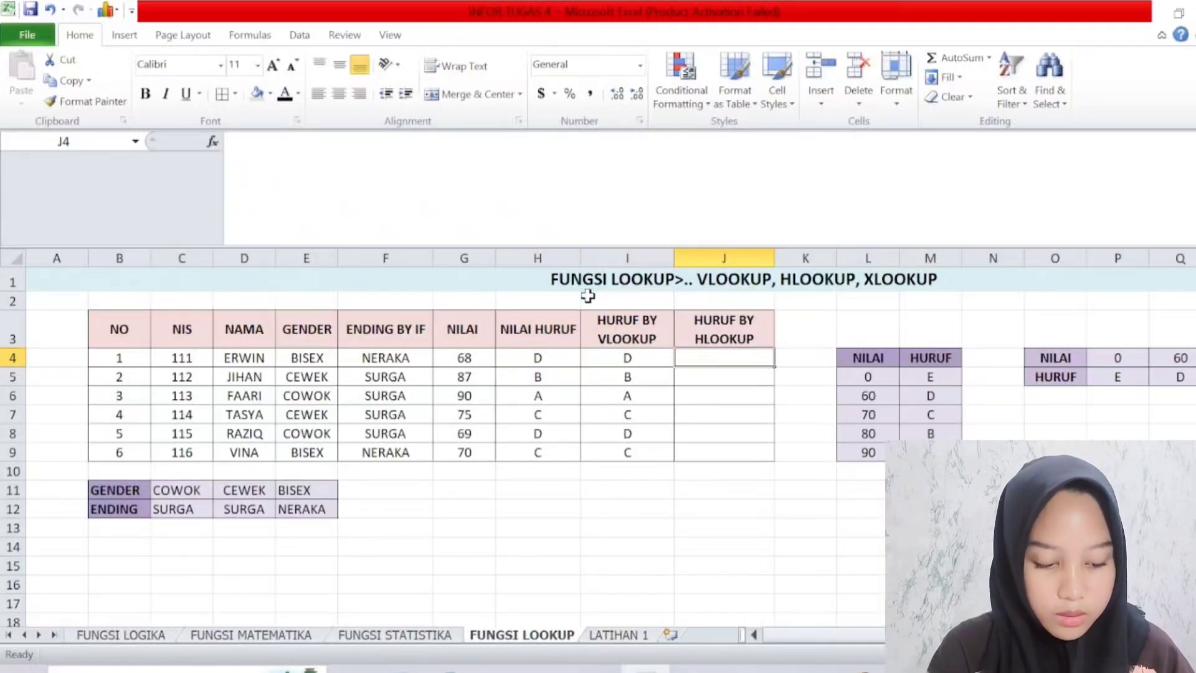
{"action": "type", "text": "="}
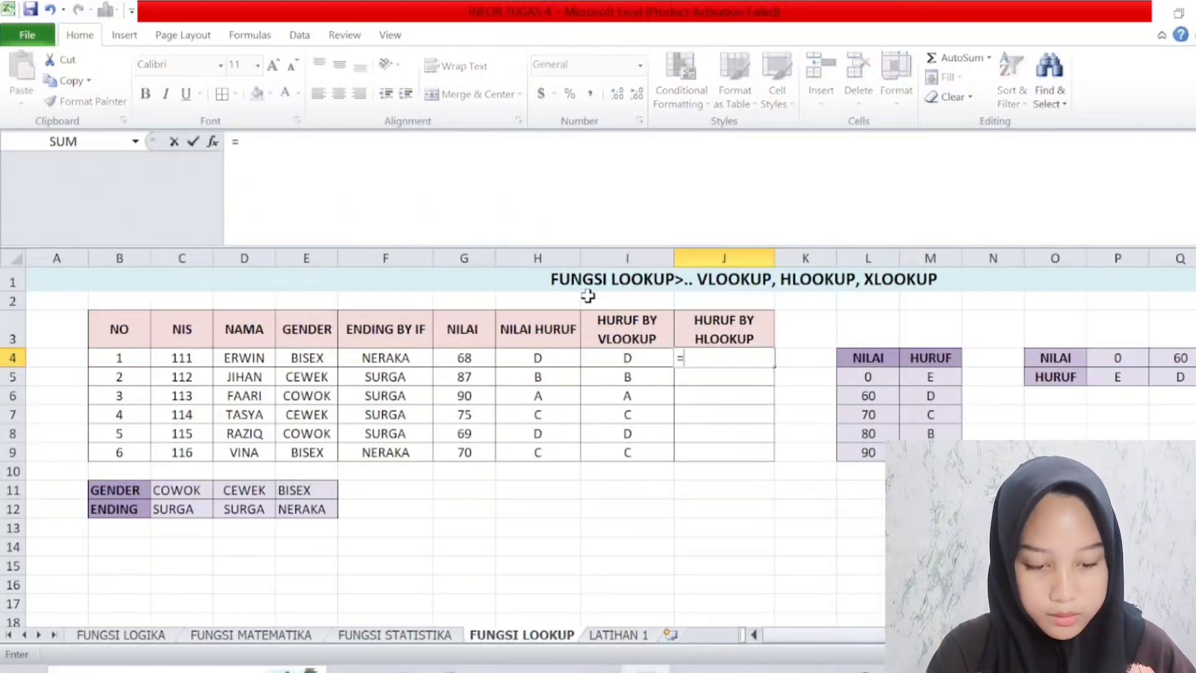
{"action": "type", "text": "HLOOK"}
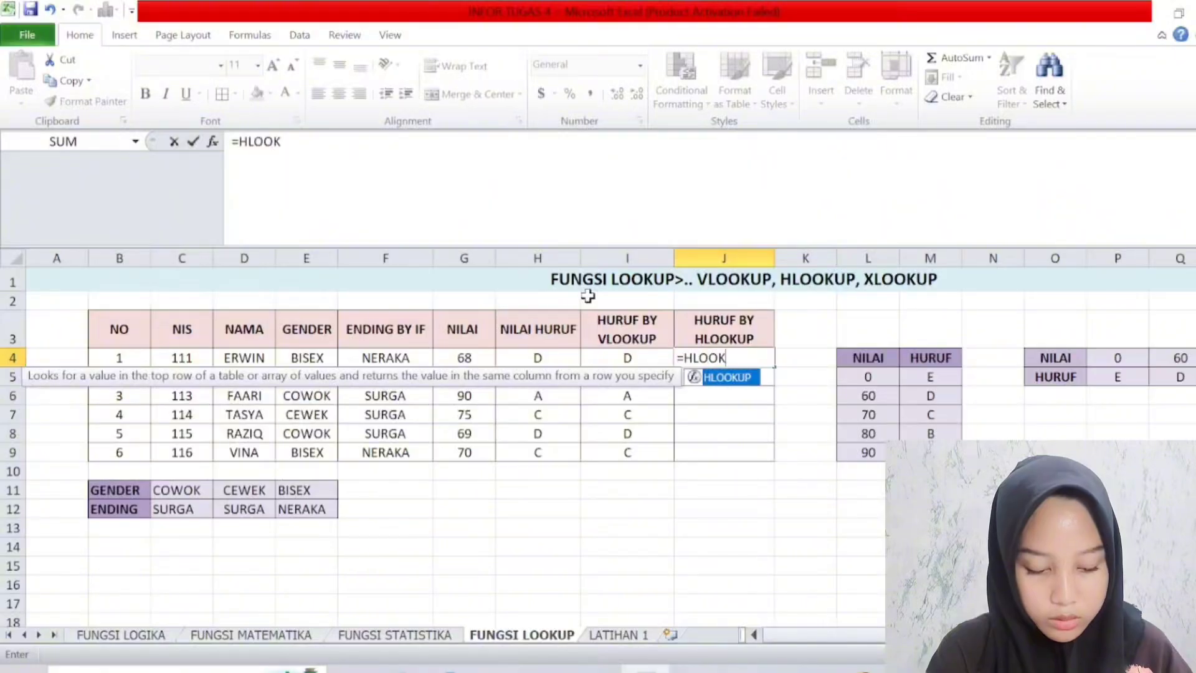
{"action": "type", "text": "UP"}
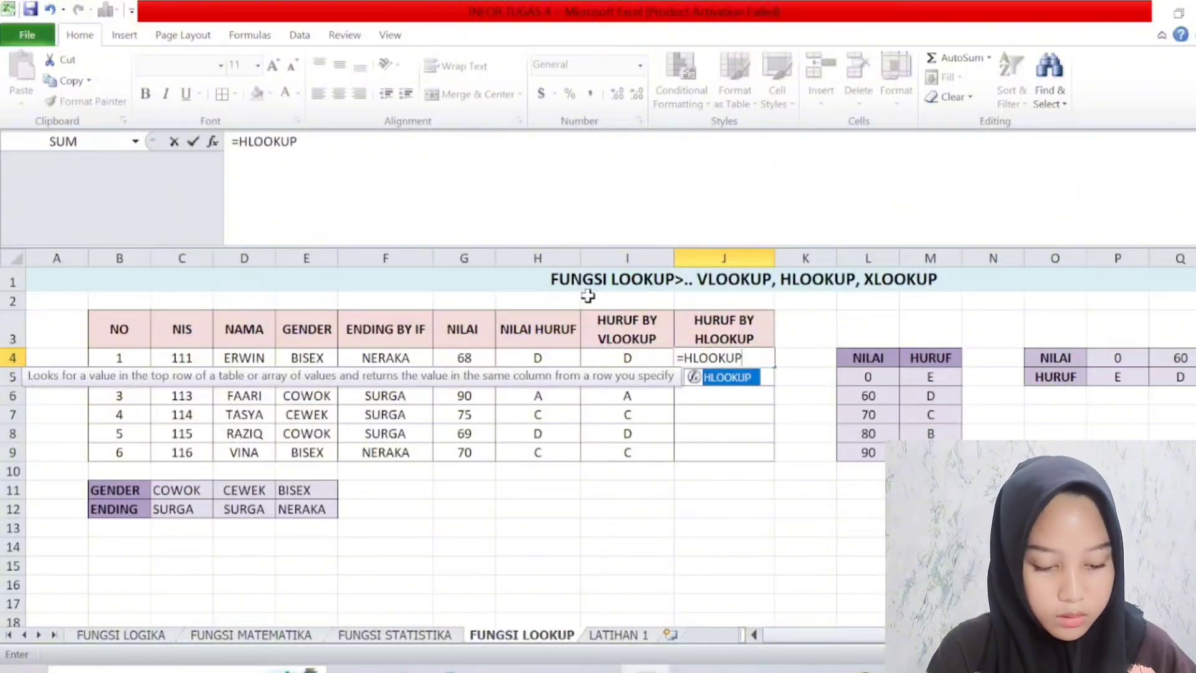
{"action": "type", "text": "("}
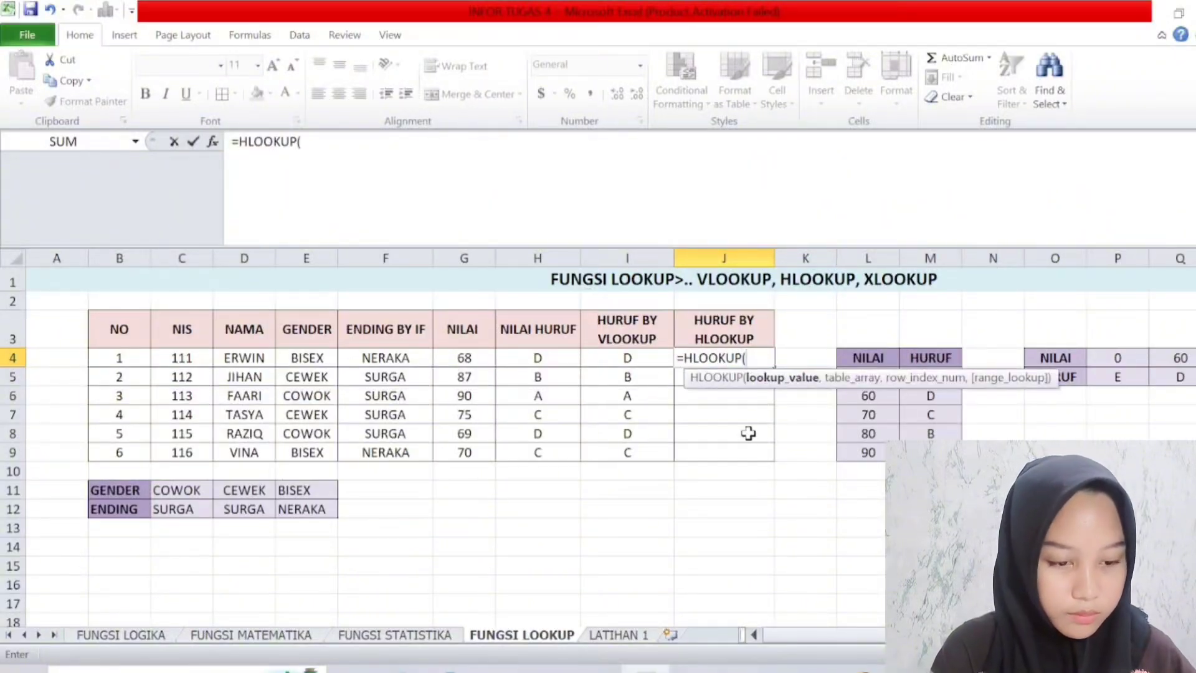
{"action": "left_click", "coordinate": [473, 356]}
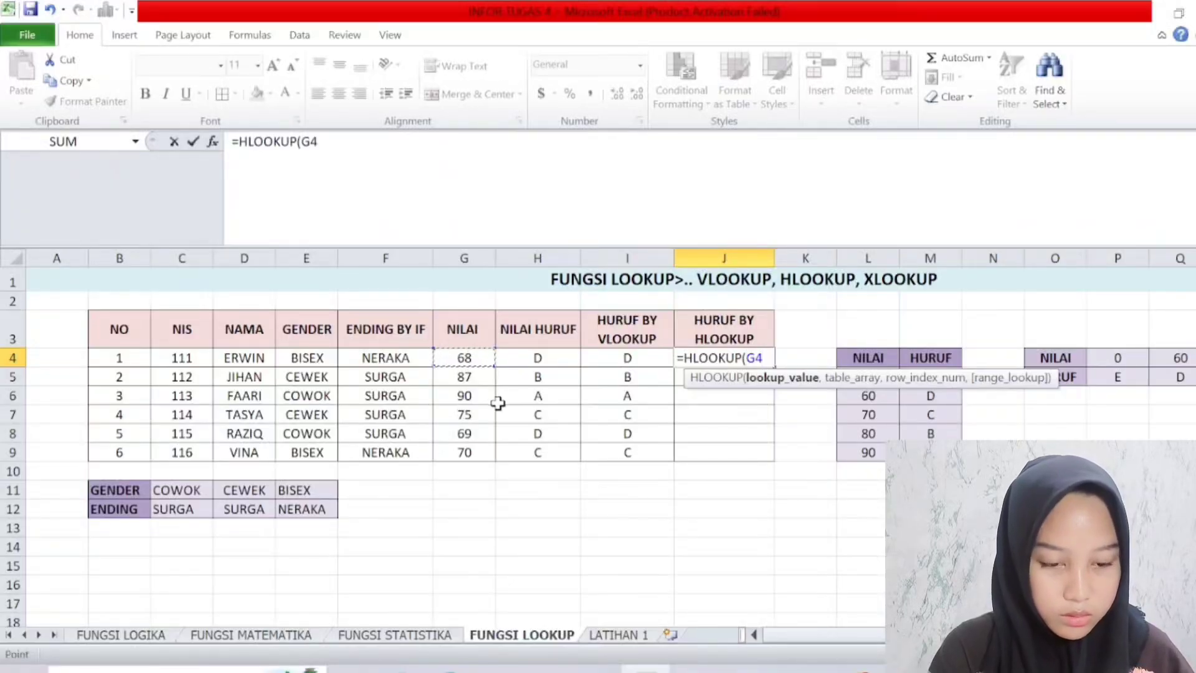
{"action": "type", "text": ","}
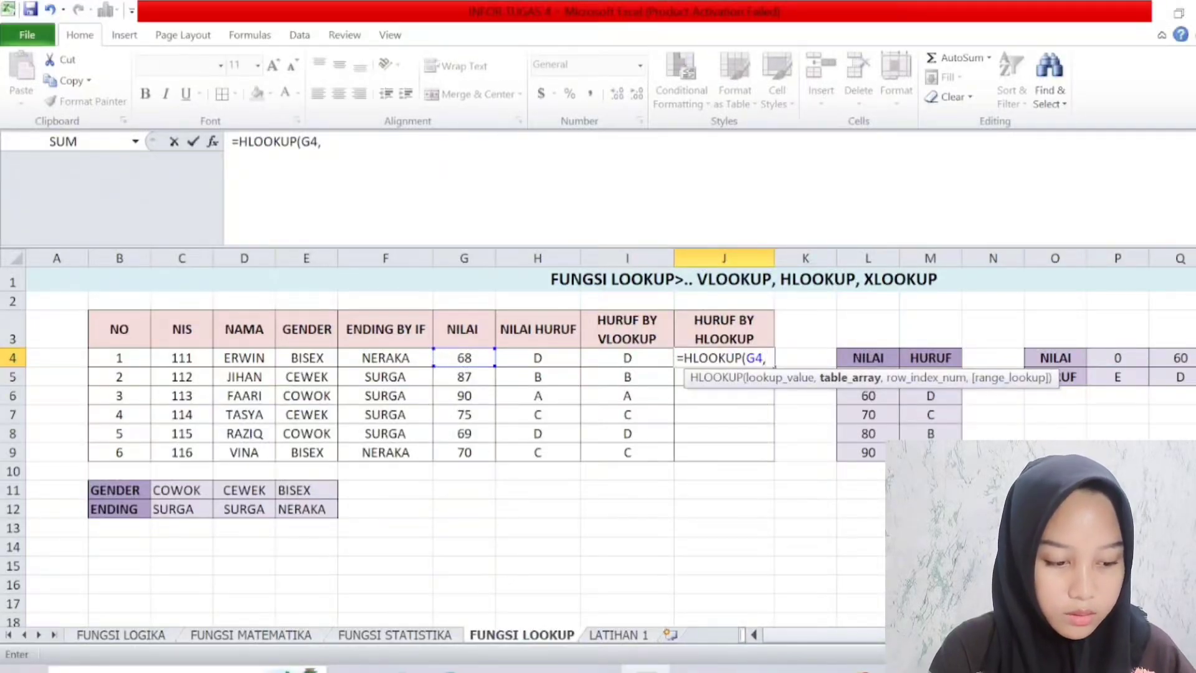
Complete the J4 HLOOKUP with the absolute table range $O$4:$T$5, row index 2 and TRUE for the match type.
{"action": "left_click_drag", "start_coordinate": [972, 635], "coordinate": [1056, 635]}
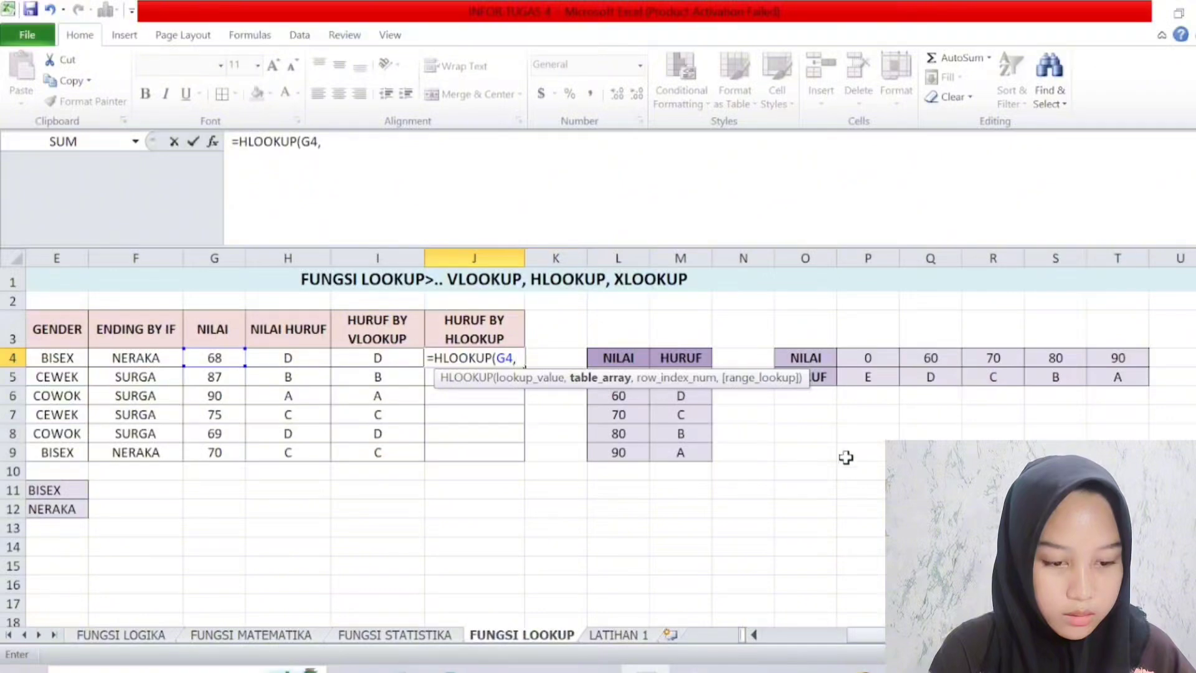
{"action": "left_click_drag", "start_coordinate": [794, 354], "coordinate": [1121, 390]}
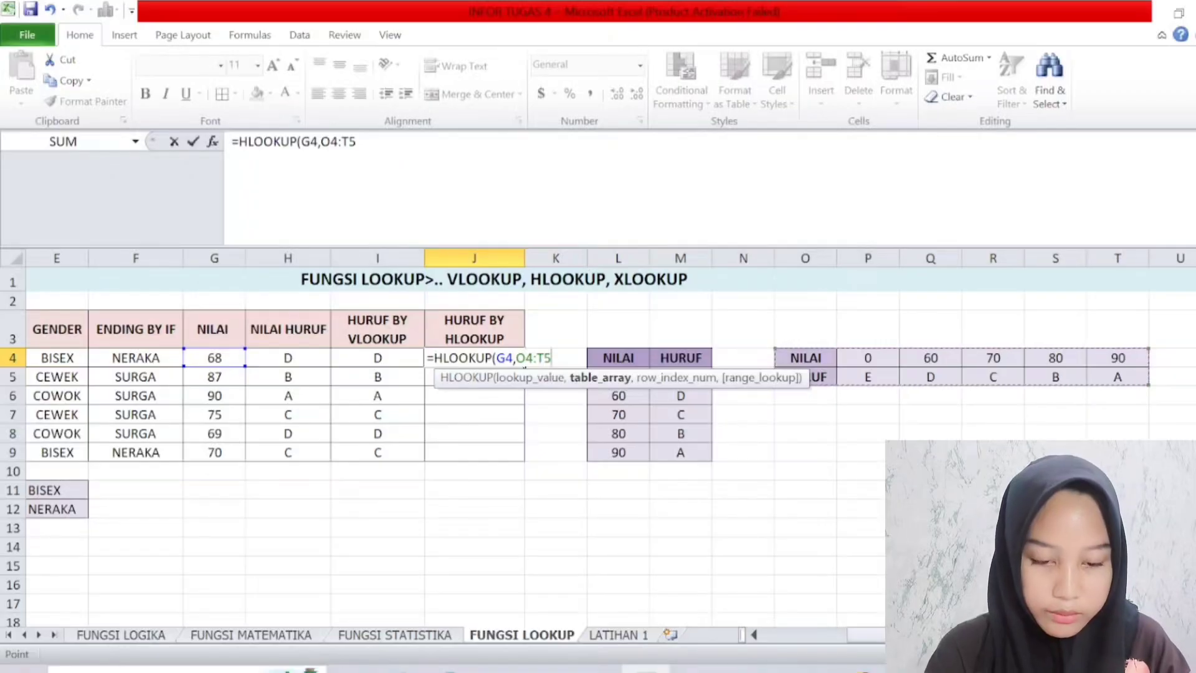
{"action": "key", "text": "F4"}
{"action": "type", "text": ","}
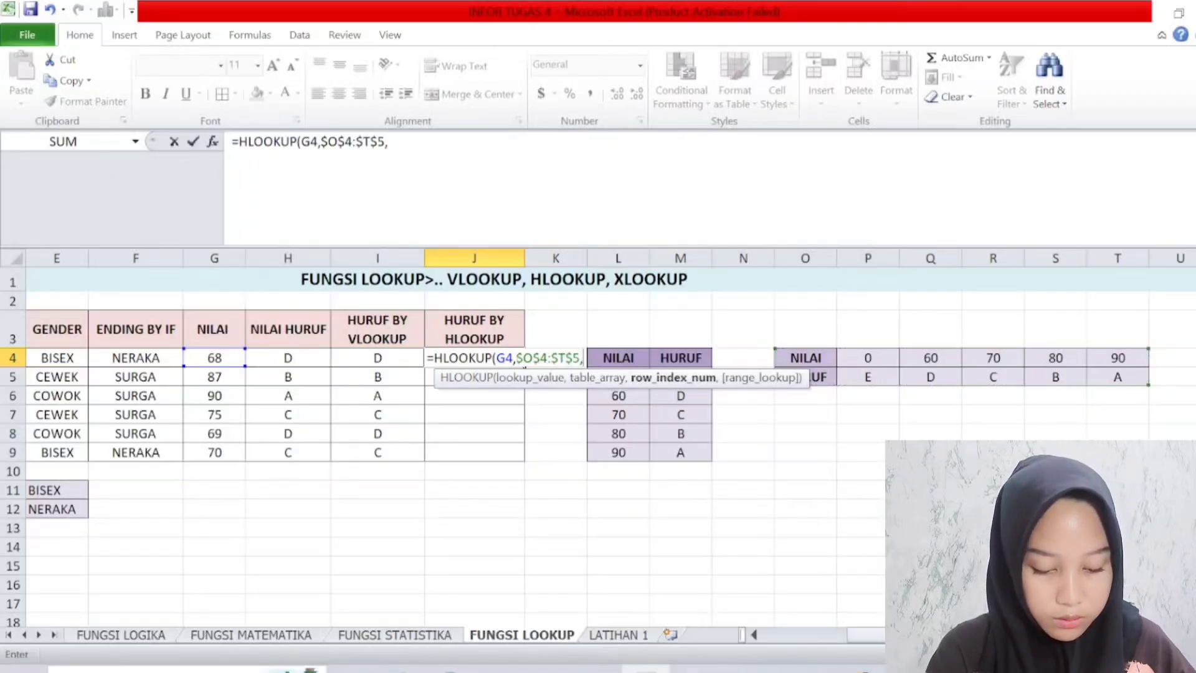
{"action": "type", "text": "2"}
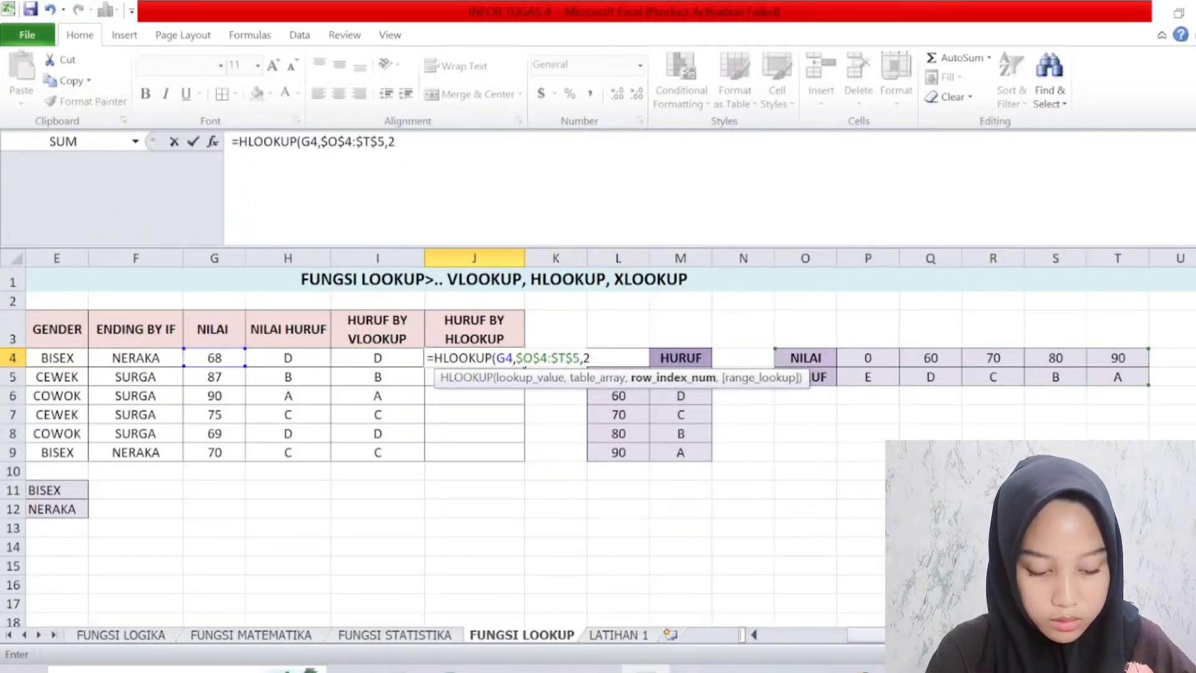
{"action": "type", "text": ",TUR"}
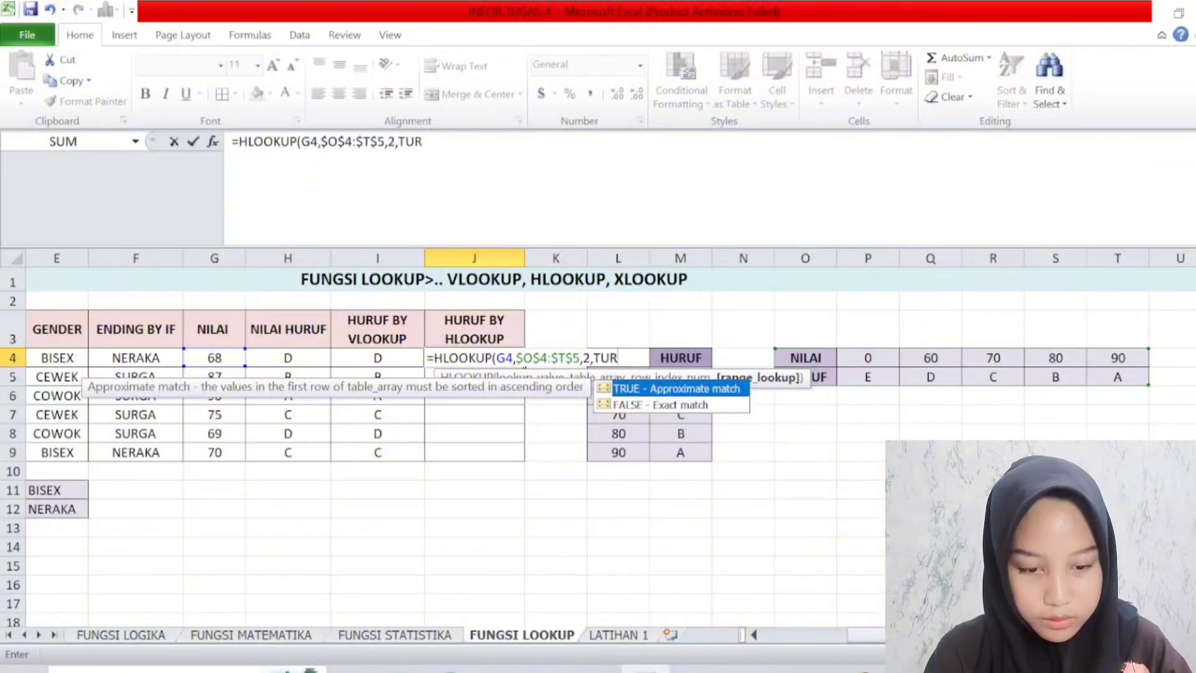
{"action": "key", "text": "BackSpace"}
{"action": "key", "text": "BackSpace"}
{"action": "type", "text": "RU"}
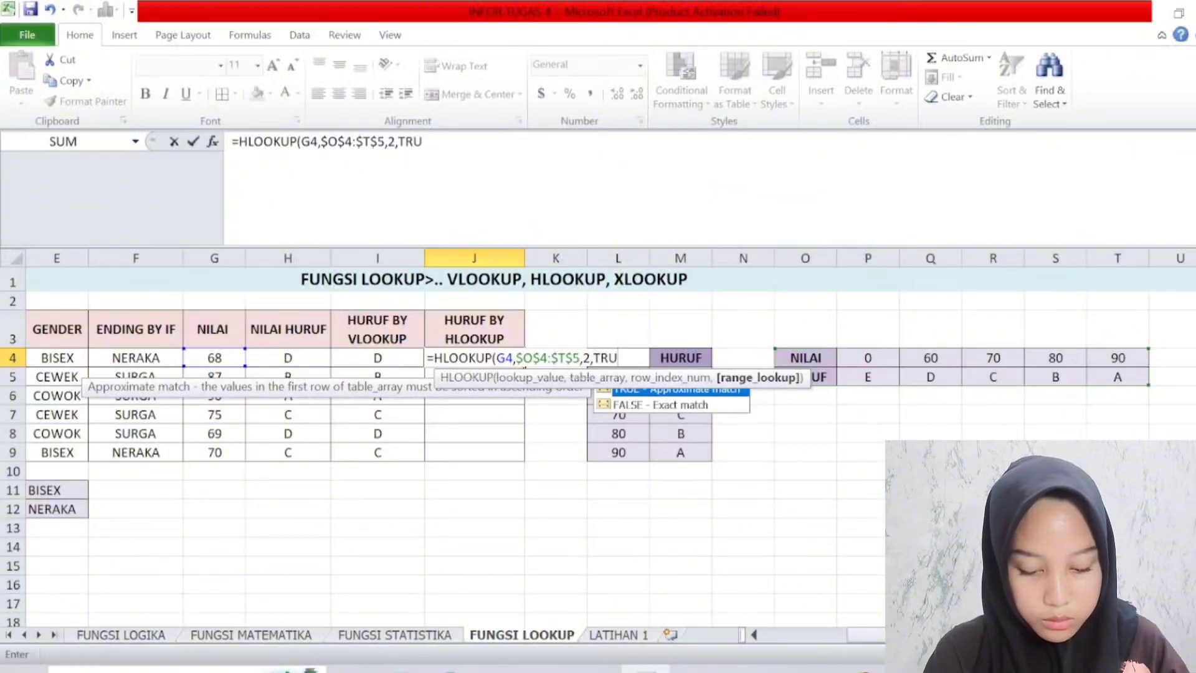
{"action": "type", "text": "E)"}
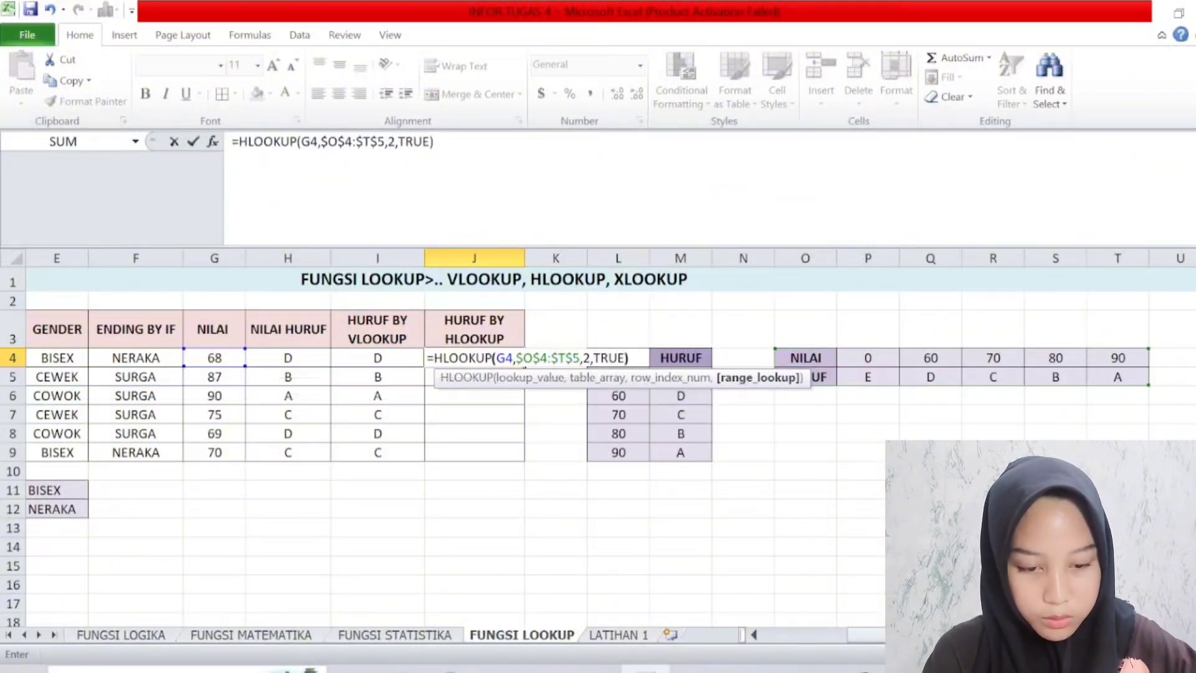
{"action": "key", "text": "Return"}
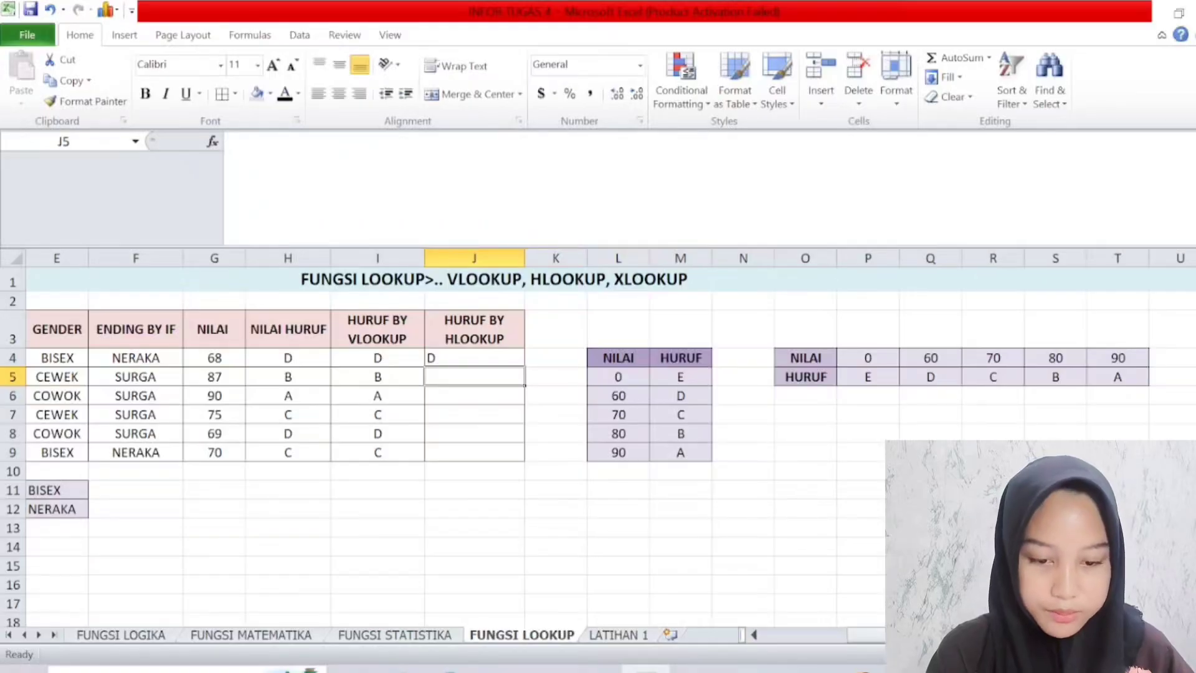
Fill the J4 HLOOKUP formula down through J9 and centre the results horizontally and vertically.
{"action": "left_click", "coordinate": [457, 357]}
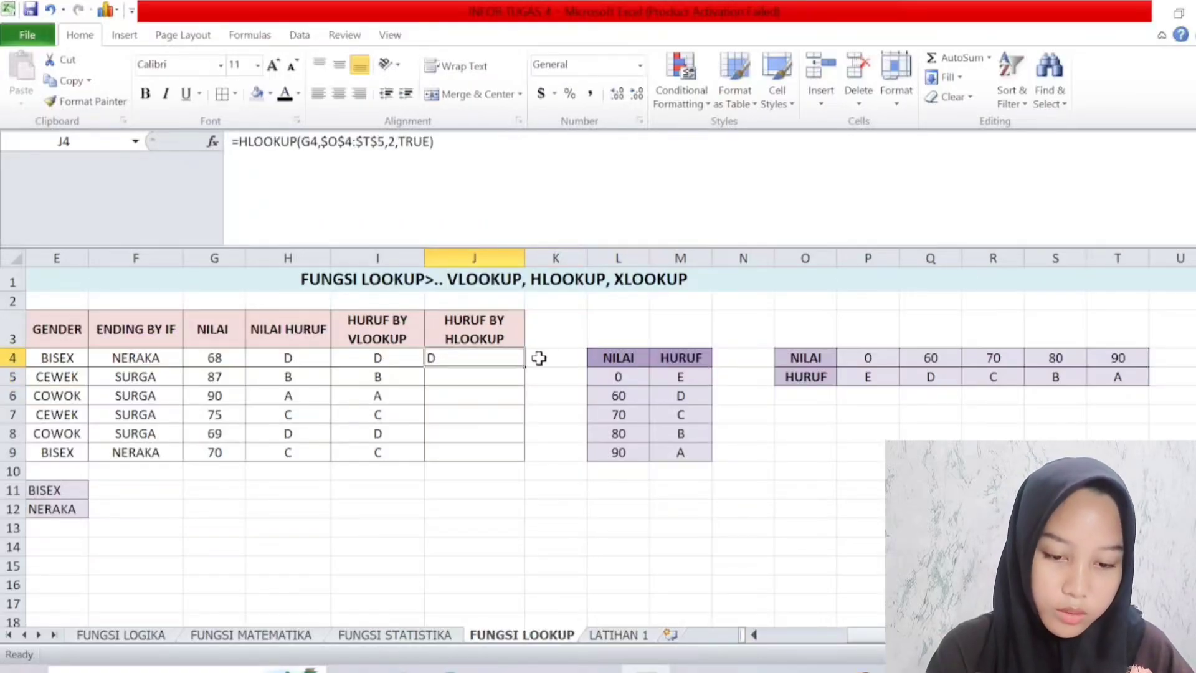
{"action": "left_click_drag", "start_coordinate": [525, 366], "coordinate": [532, 459]}
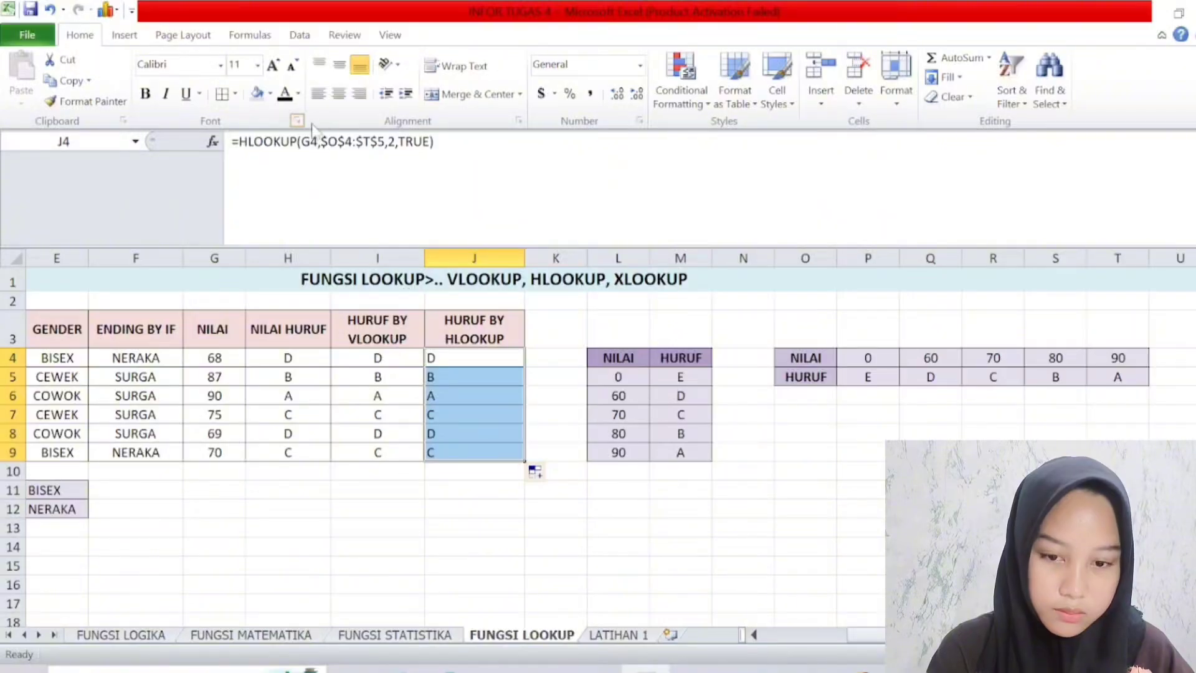
{"action": "left_click", "coordinate": [338, 93]}
{"action": "left_click", "coordinate": [339, 64]}
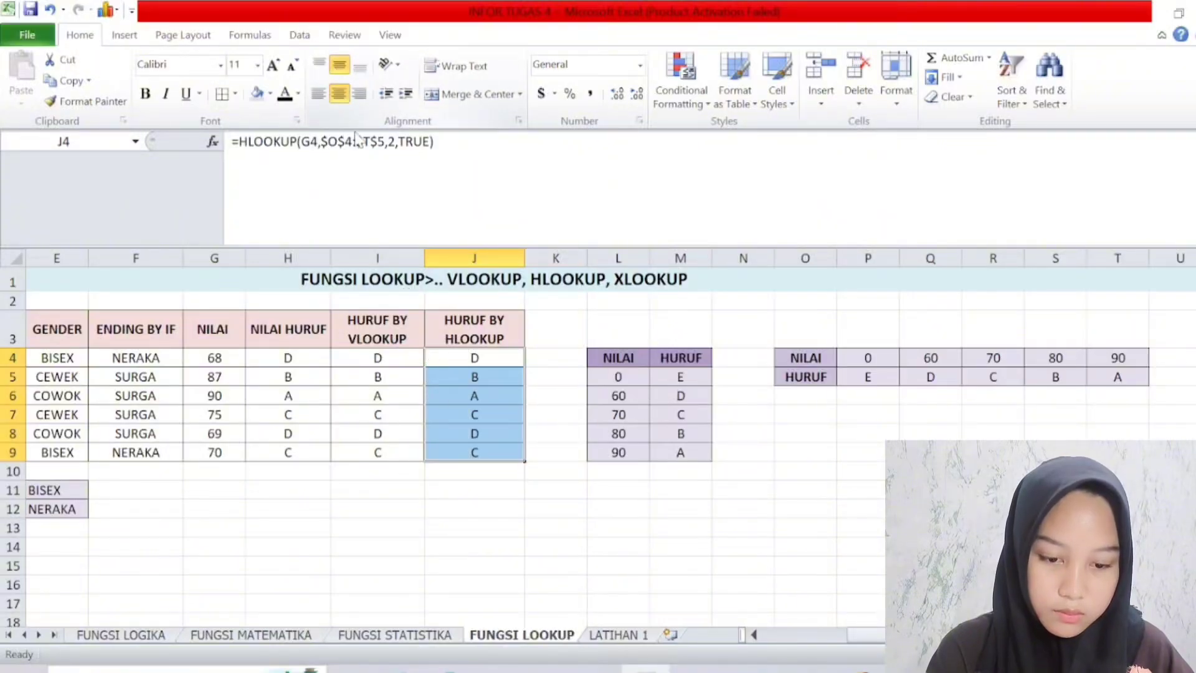
{"action": "left_click", "coordinate": [495, 527]}
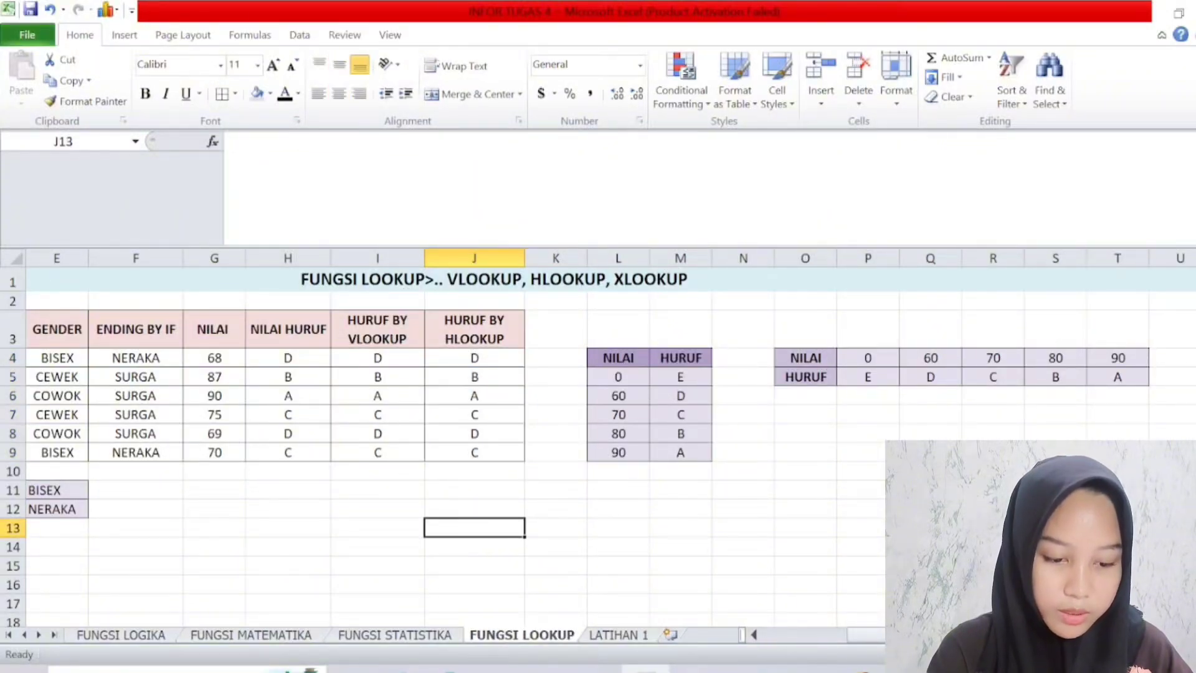
Undo the last change in G13:G14 and enter the labels NIS in B14 and NAMA in B15.
{"action": "left_click", "coordinate": [755, 635]}
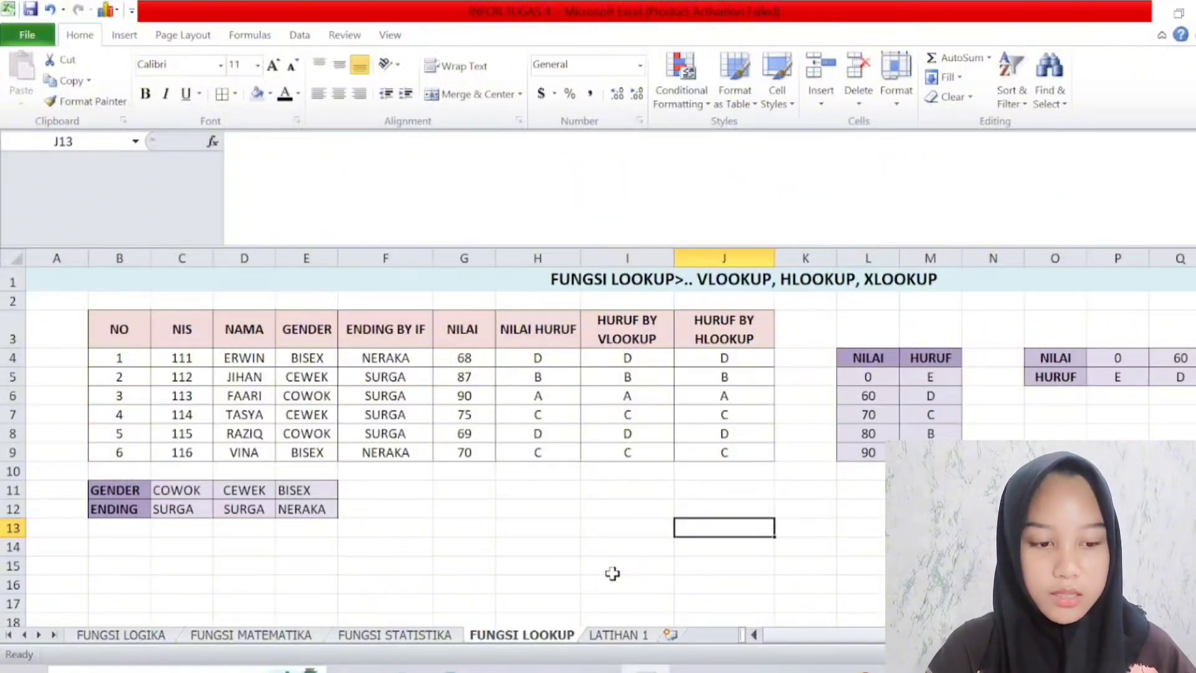
{"action": "key", "text": "ctrl+z"}
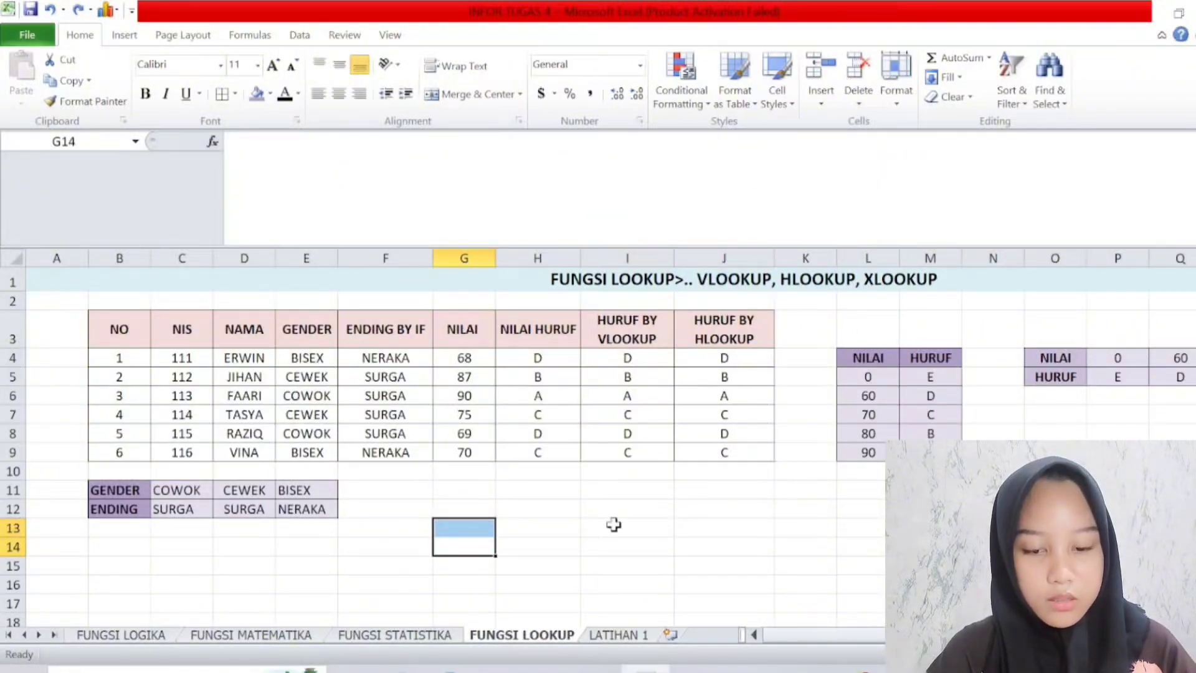
{"action": "left_click", "coordinate": [113, 552]}
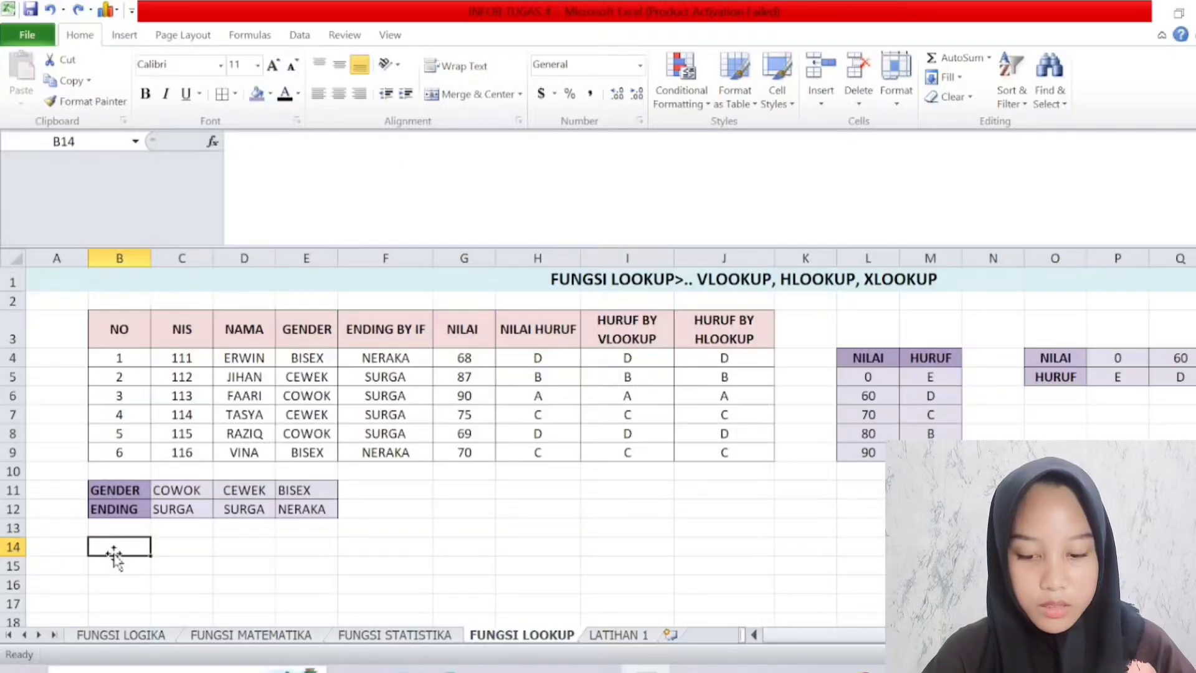
{"action": "type", "text": "NIS"}
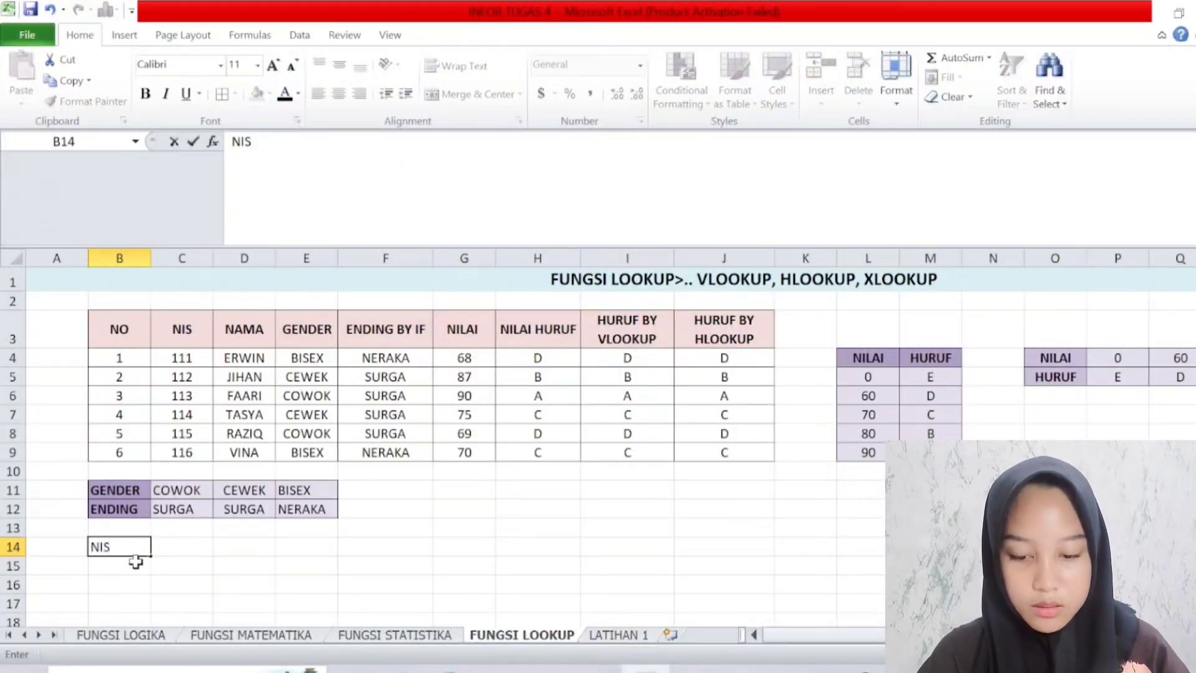
{"action": "key", "text": "Return"}
{"action": "type", "text": "NA"}
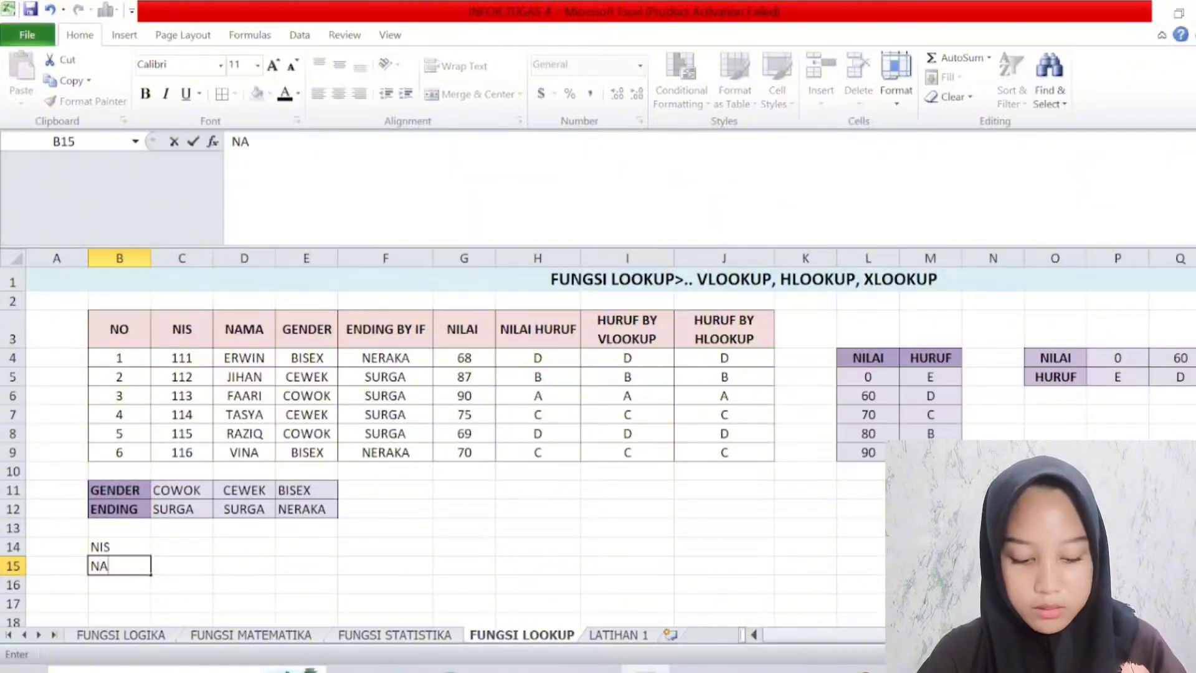
{"action": "type", "text": "MA"}
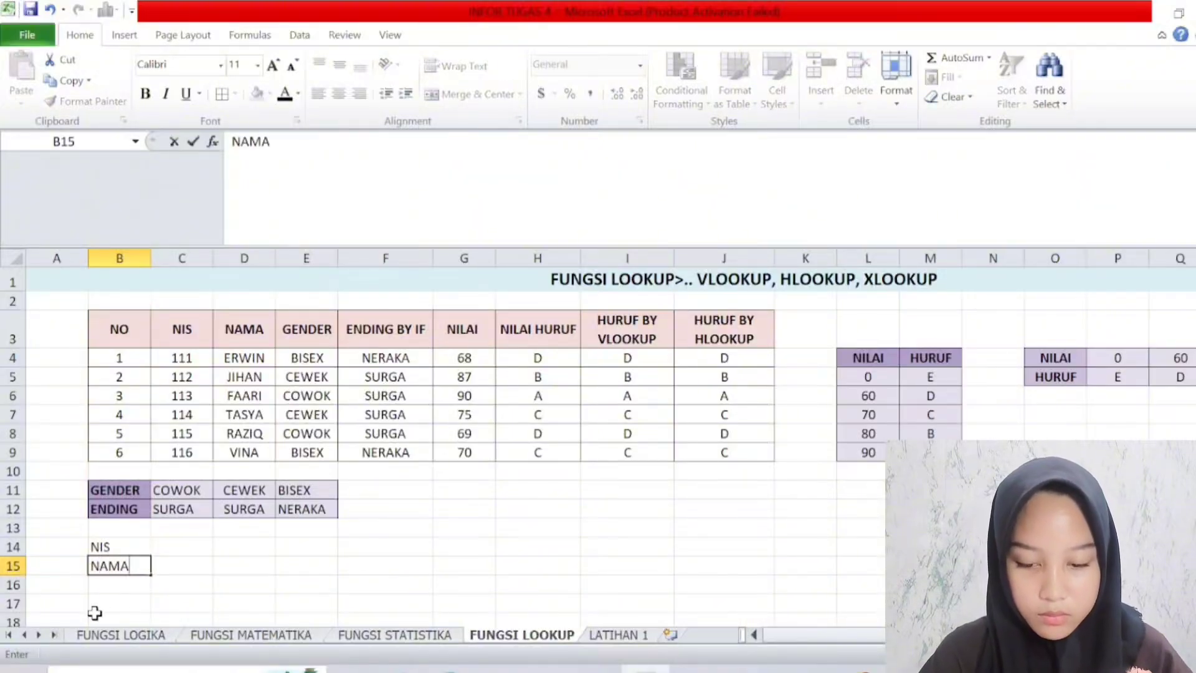
Apply all borders to the small lookup table in B14:C15.
{"action": "left_click_drag", "start_coordinate": [126, 545], "coordinate": [205, 569]}
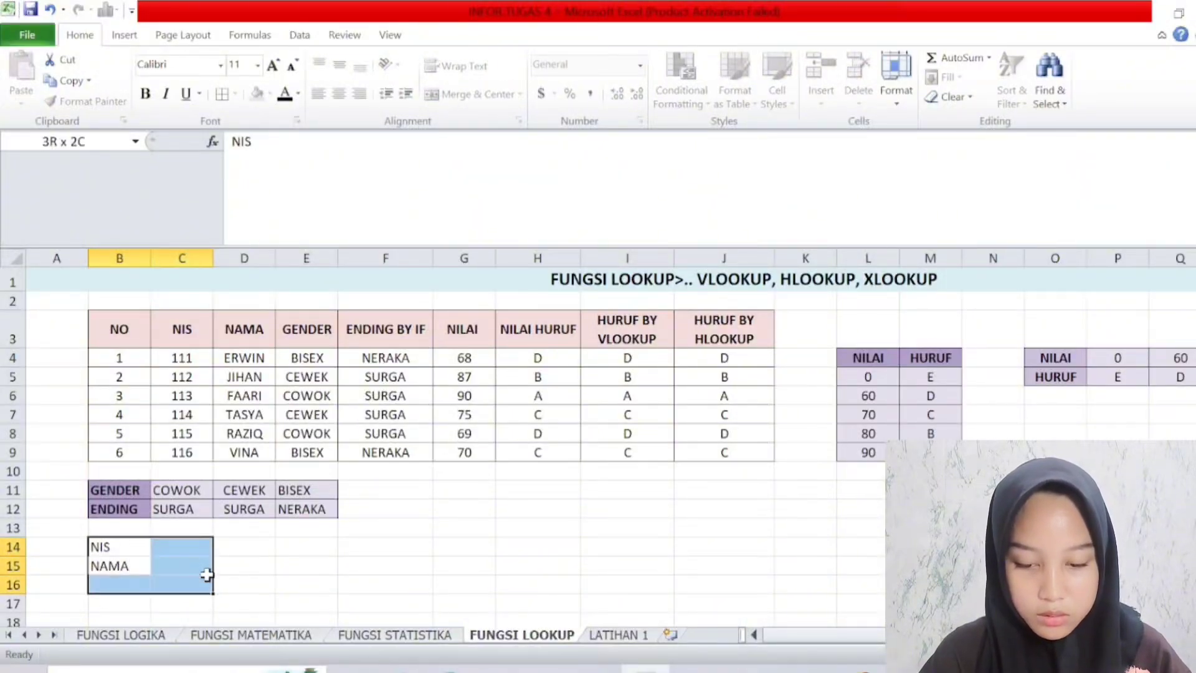
{"action": "left_click", "coordinate": [209, 584]}
{"action": "left_click_drag", "start_coordinate": [120, 549], "coordinate": [169, 565]}
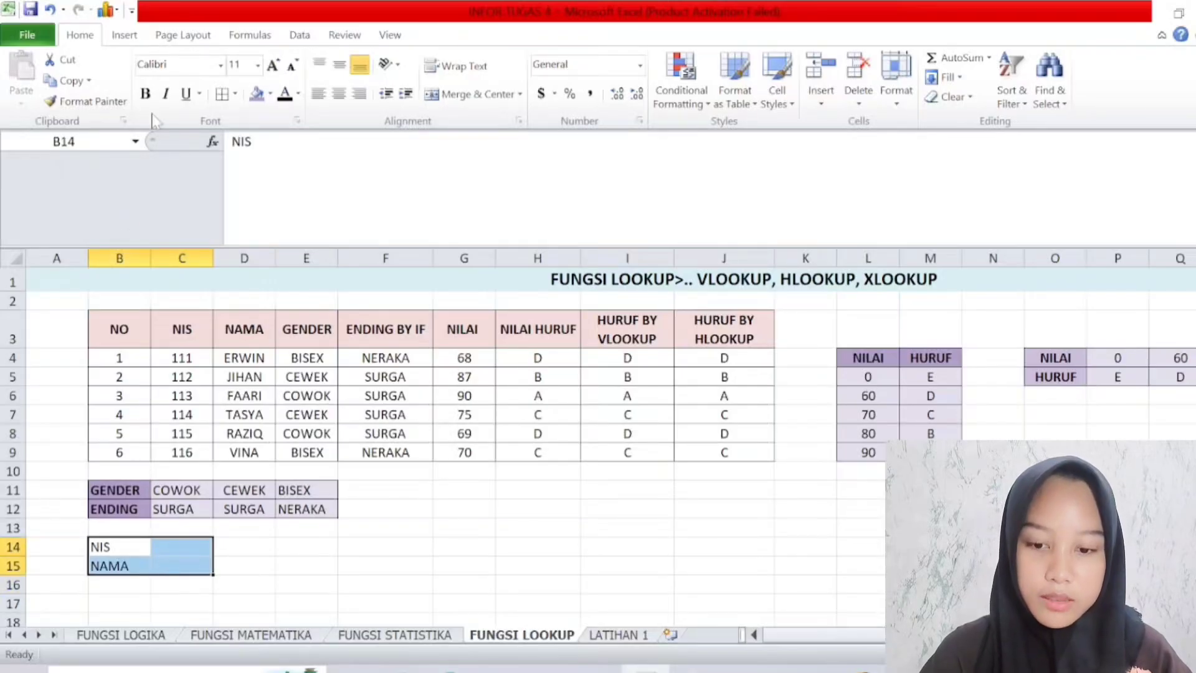
{"action": "left_click", "coordinate": [221, 96]}
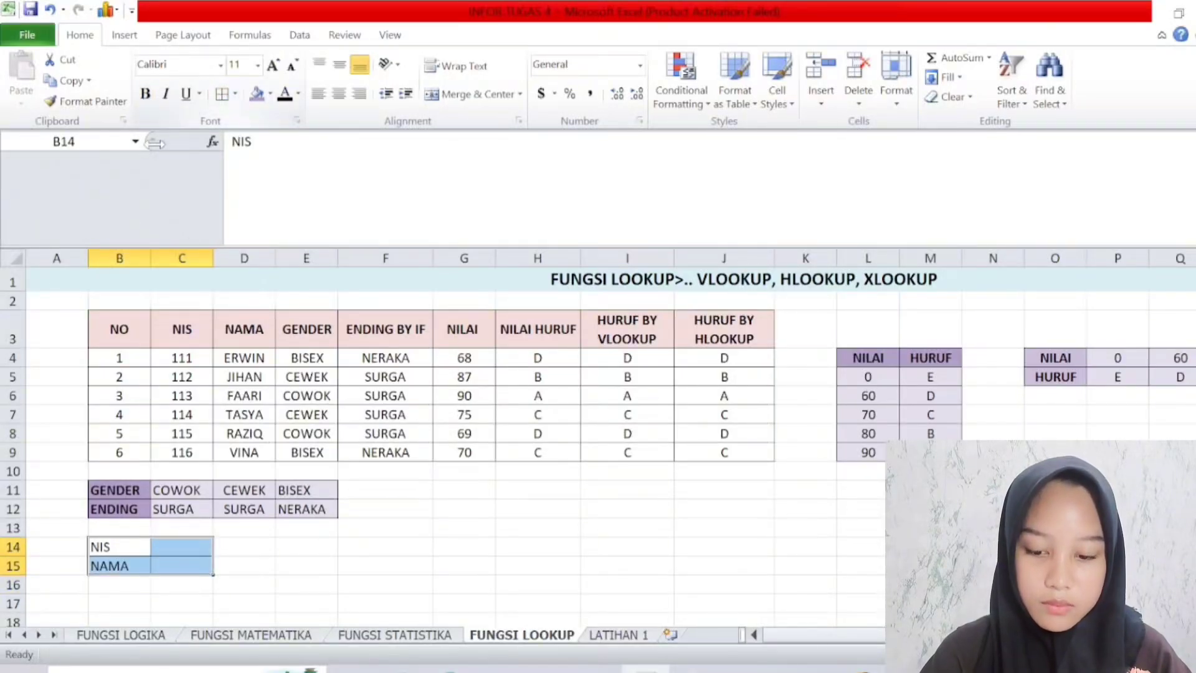
{"action": "left_click", "coordinate": [256, 564]}
Make the NIS and NAMA labels in B14:B15 bold with the purple header fill.
{"action": "left_click_drag", "start_coordinate": [126, 546], "coordinate": [129, 562]}
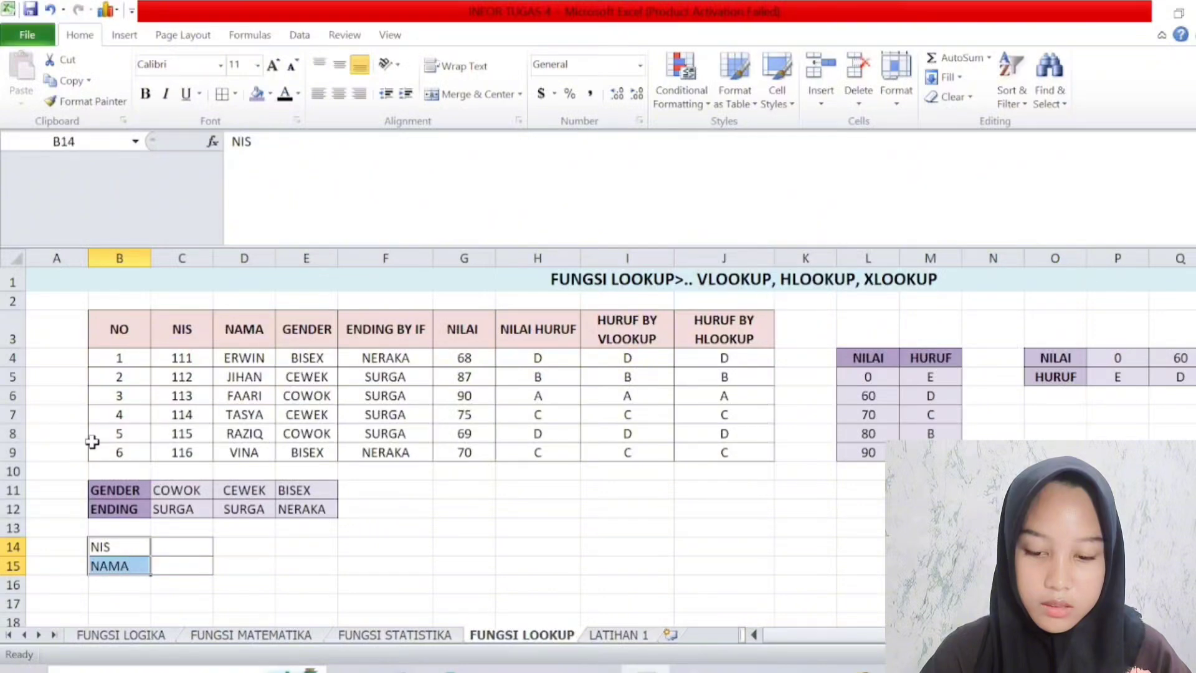
{"action": "left_click", "coordinate": [145, 93]}
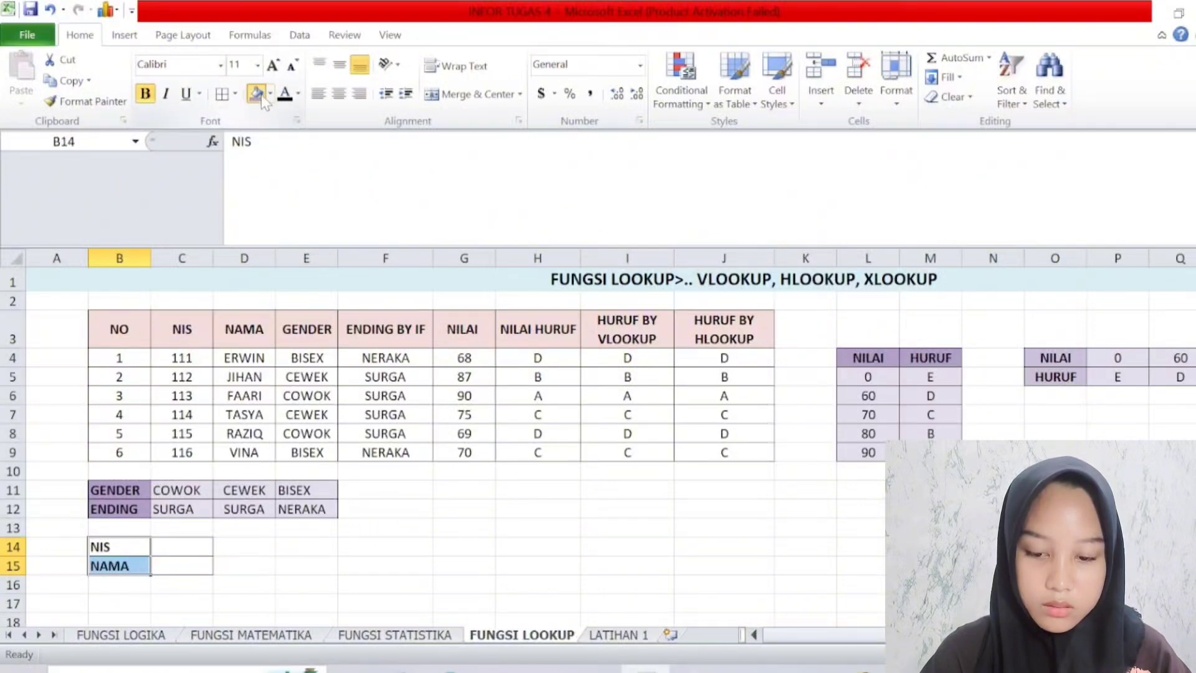
{"action": "left_click", "coordinate": [256, 94]}
{"action": "left_click", "coordinate": [280, 582]}
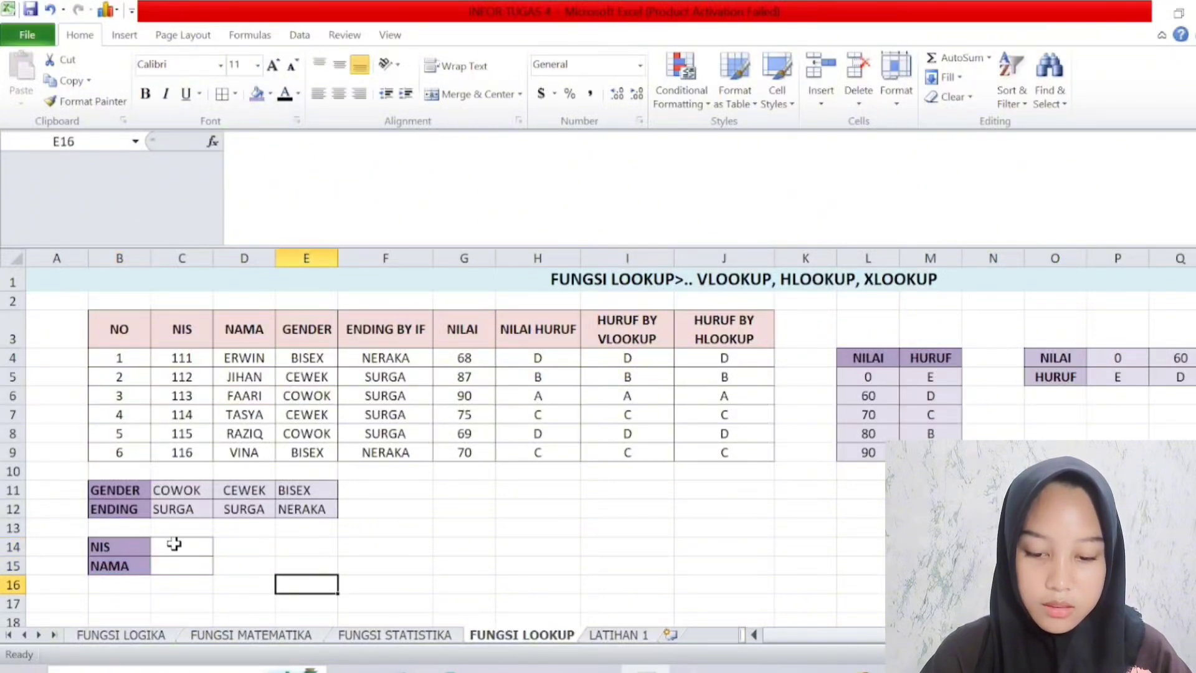
Start a VLOOKUP formula in C15 beside the NAMA label with C14 as the lookup value.
{"action": "left_click", "coordinate": [234, 563]}
{"action": "left_click", "coordinate": [198, 567]}
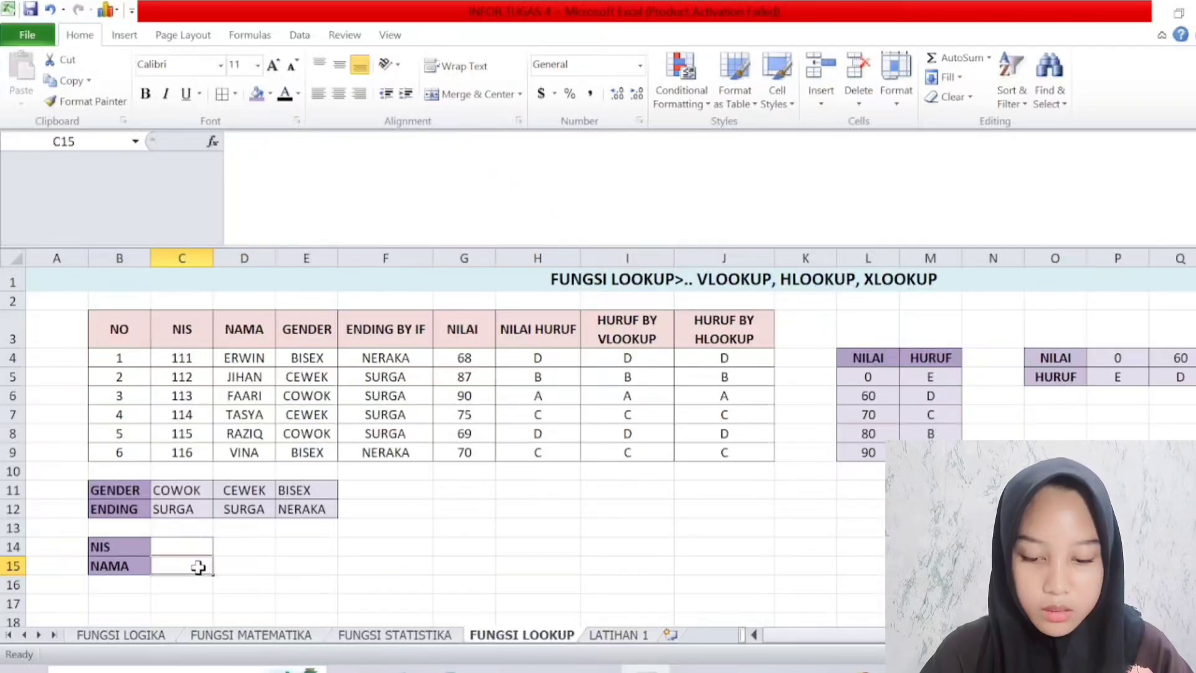
{"action": "left_click", "coordinate": [235, 141]}
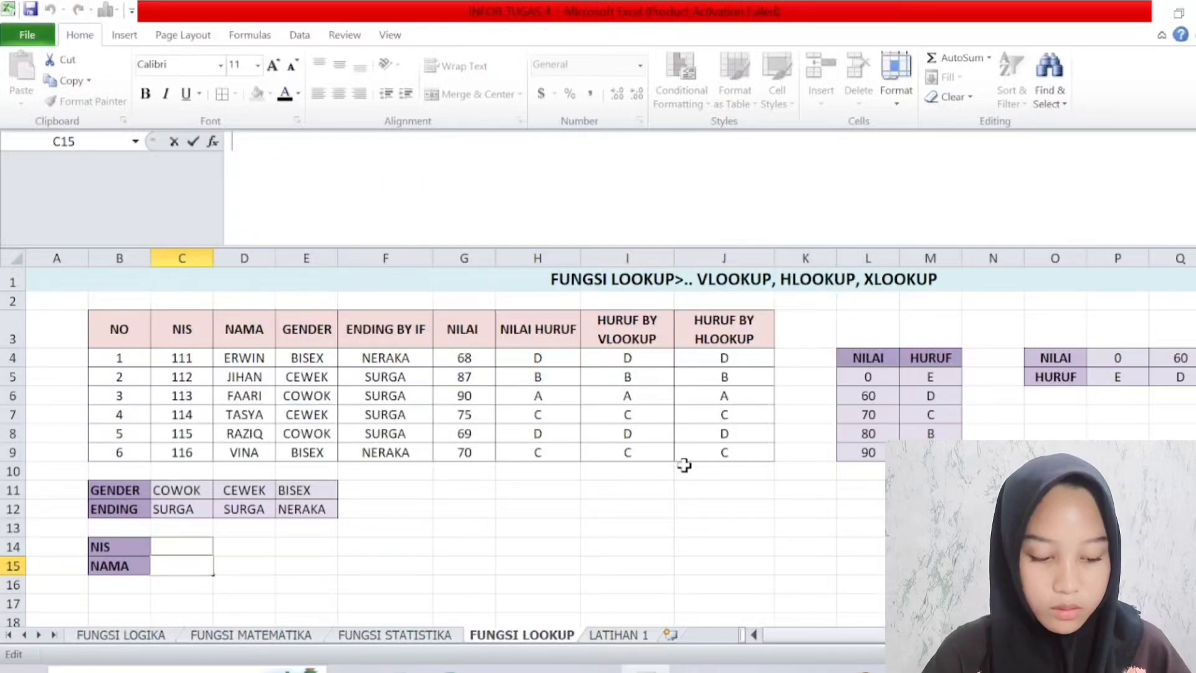
{"action": "type", "text": "="}
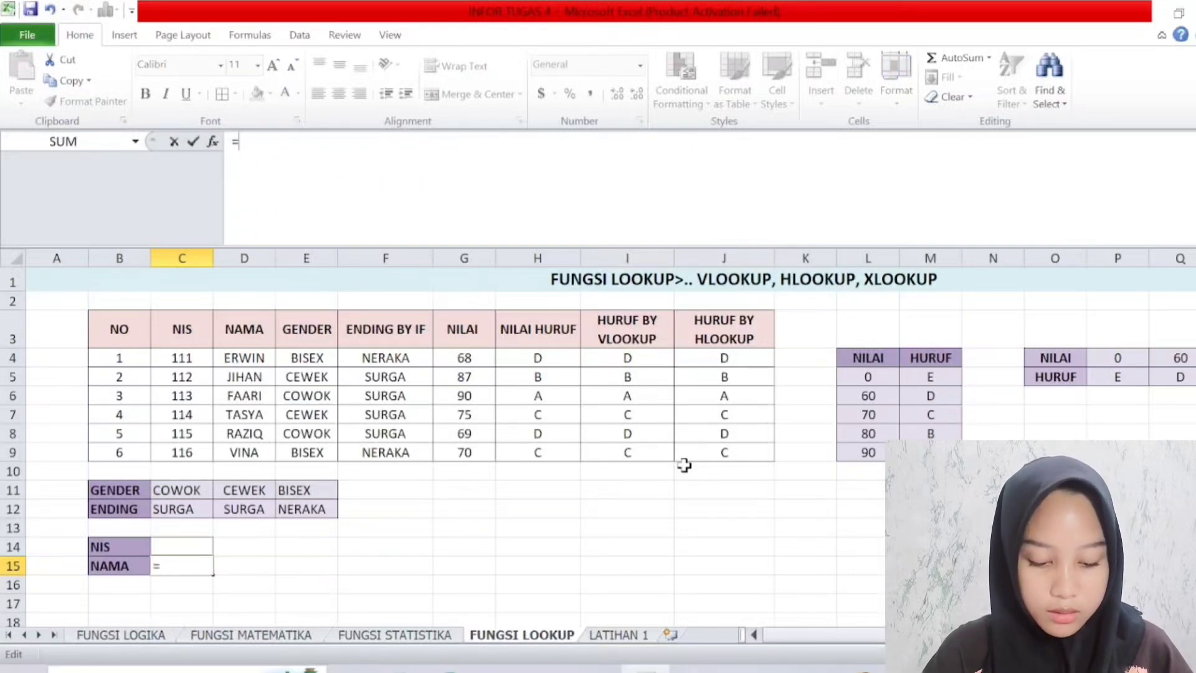
{"action": "type", "text": "VLOOK"}
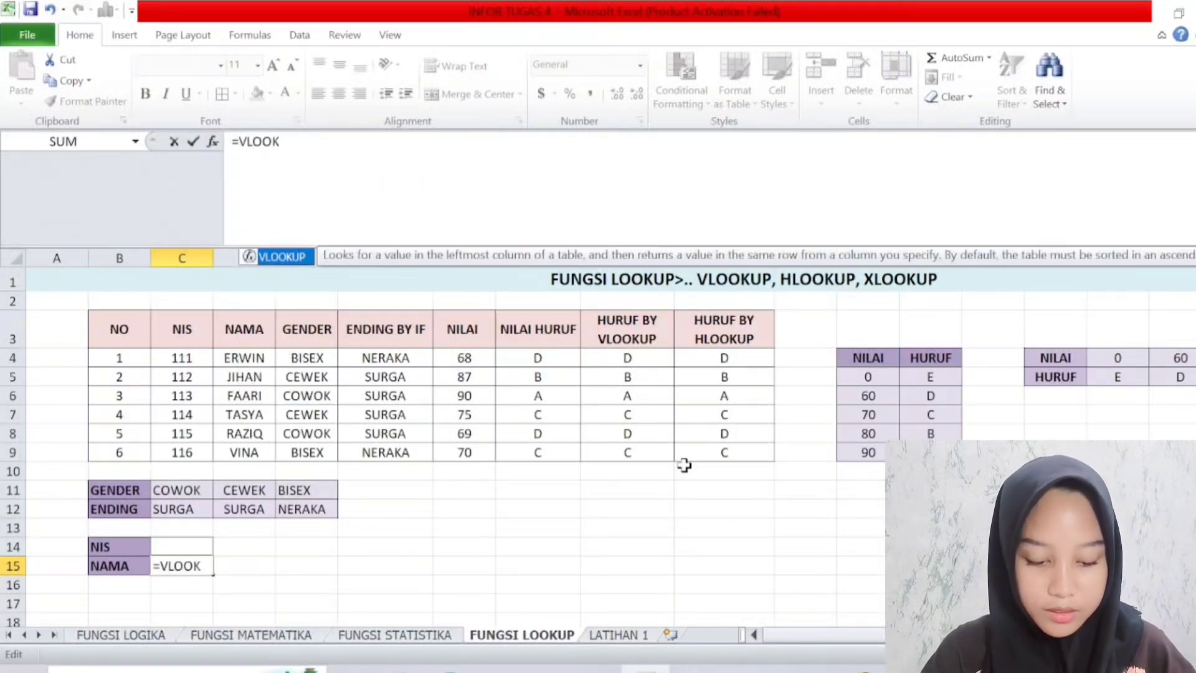
{"action": "type", "text": "UP"}
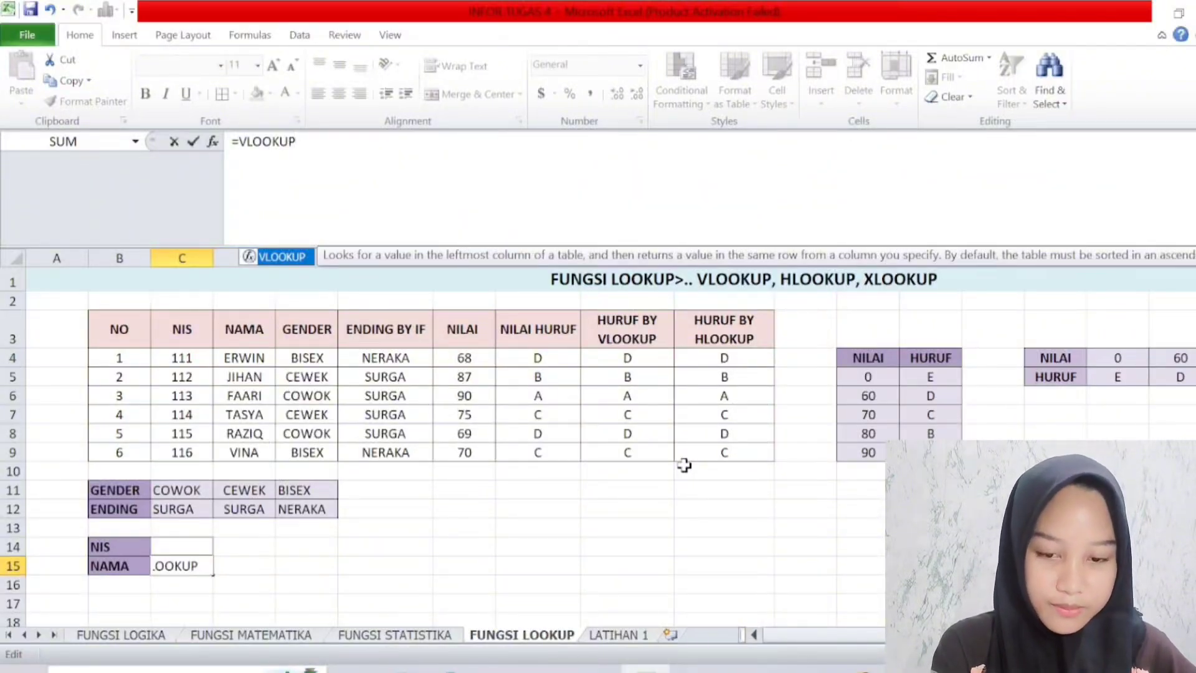
{"action": "type", "text": "("}
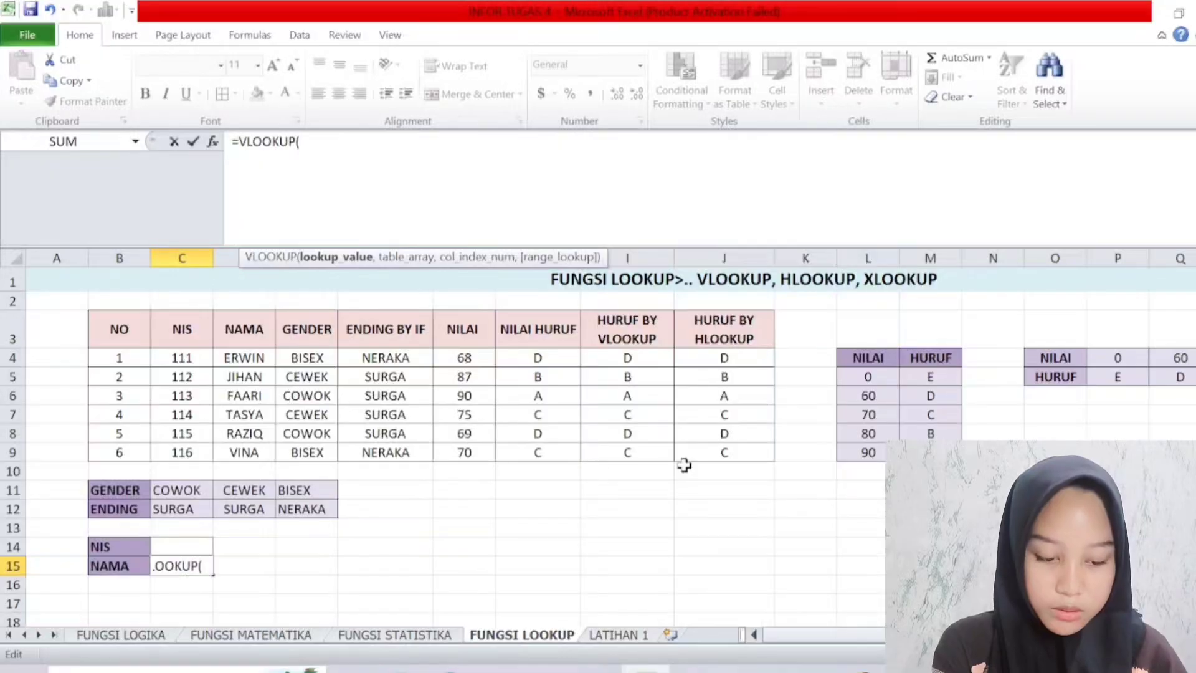
{"action": "left_click", "coordinate": [174, 548]}
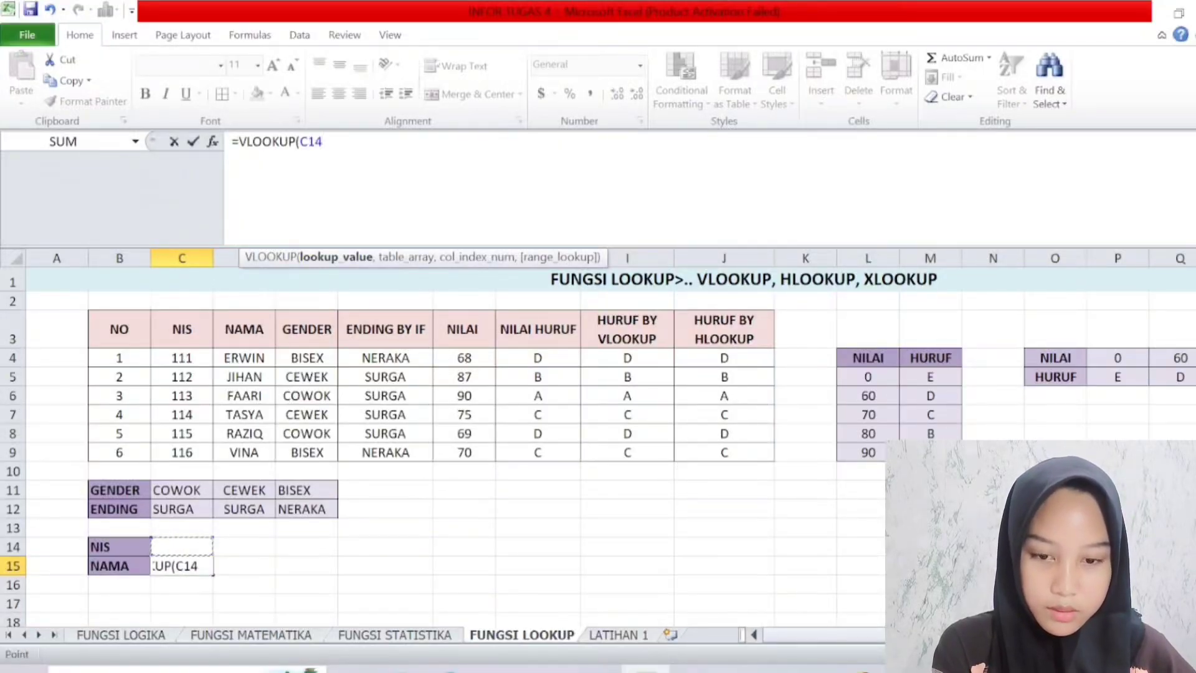
{"action": "type", "text": ","}
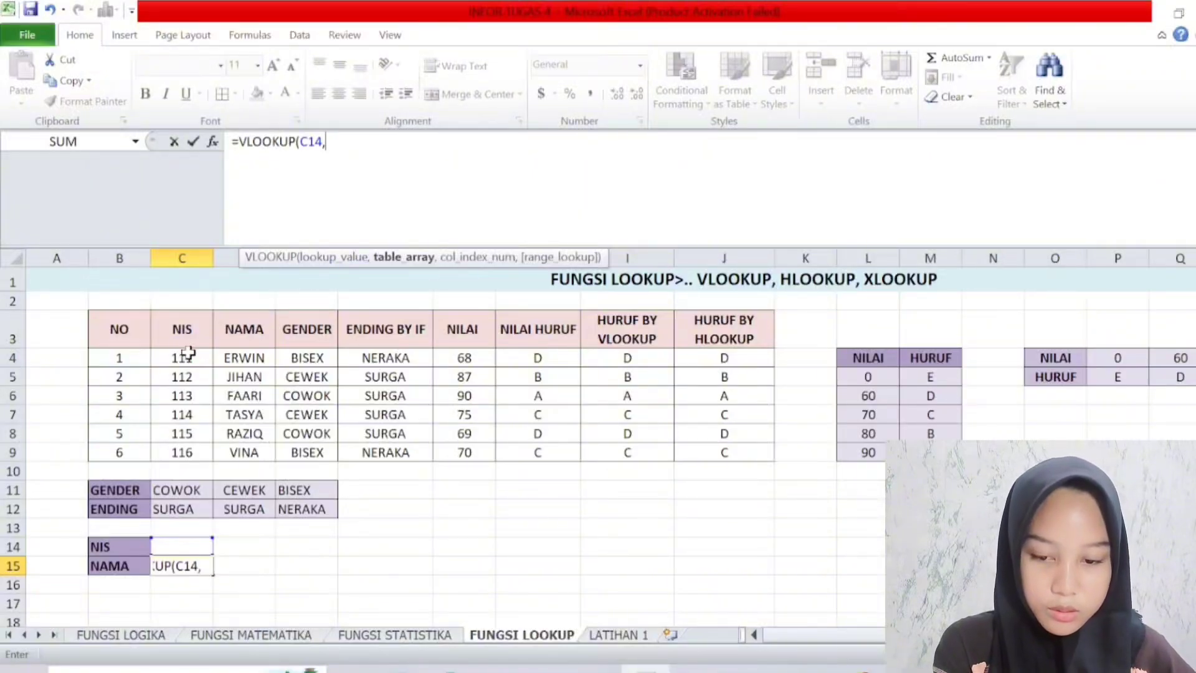
Complete the VLOOKUP in C15 with the absolute table range $C$4:$D$9, column index 2 and TRUE for approximate match.
{"action": "left_click_drag", "start_coordinate": [183, 356], "coordinate": [249, 442]}
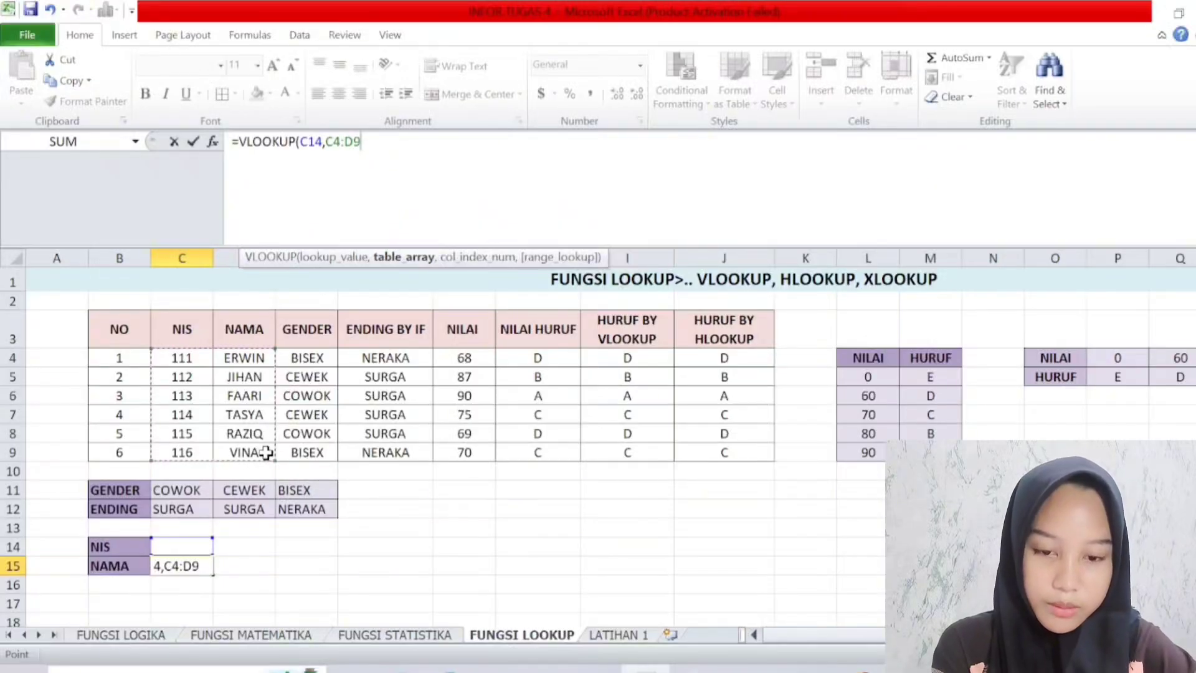
{"action": "key", "text": "F4"}
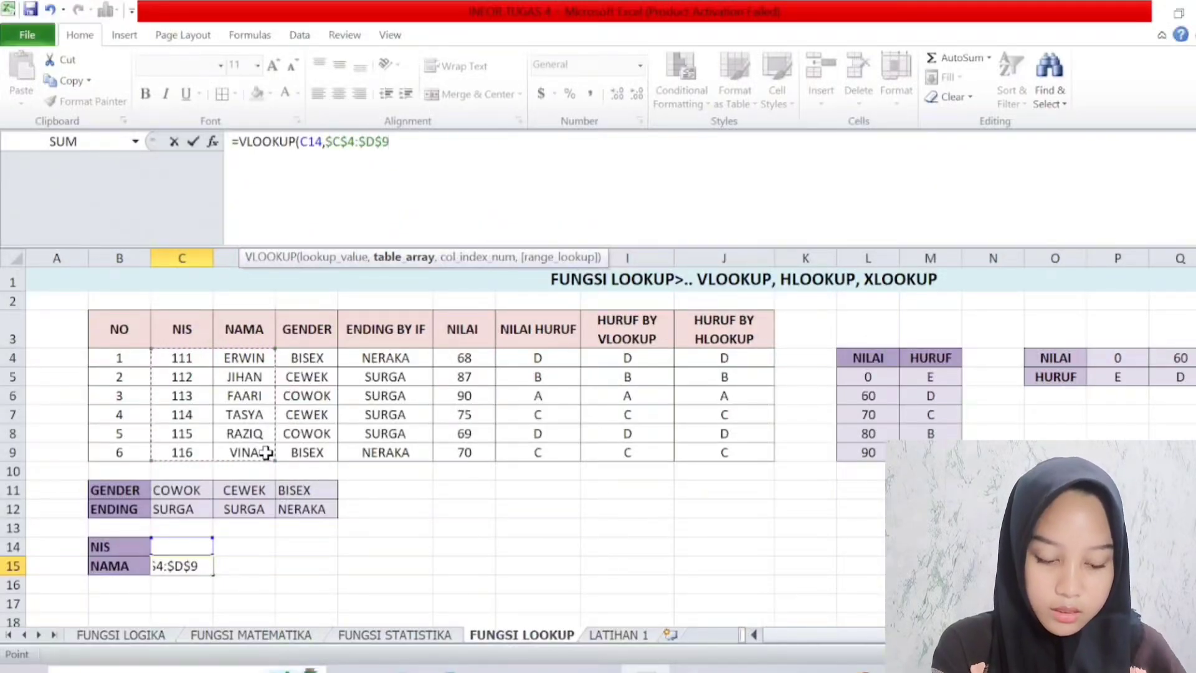
{"action": "type", "text": ","}
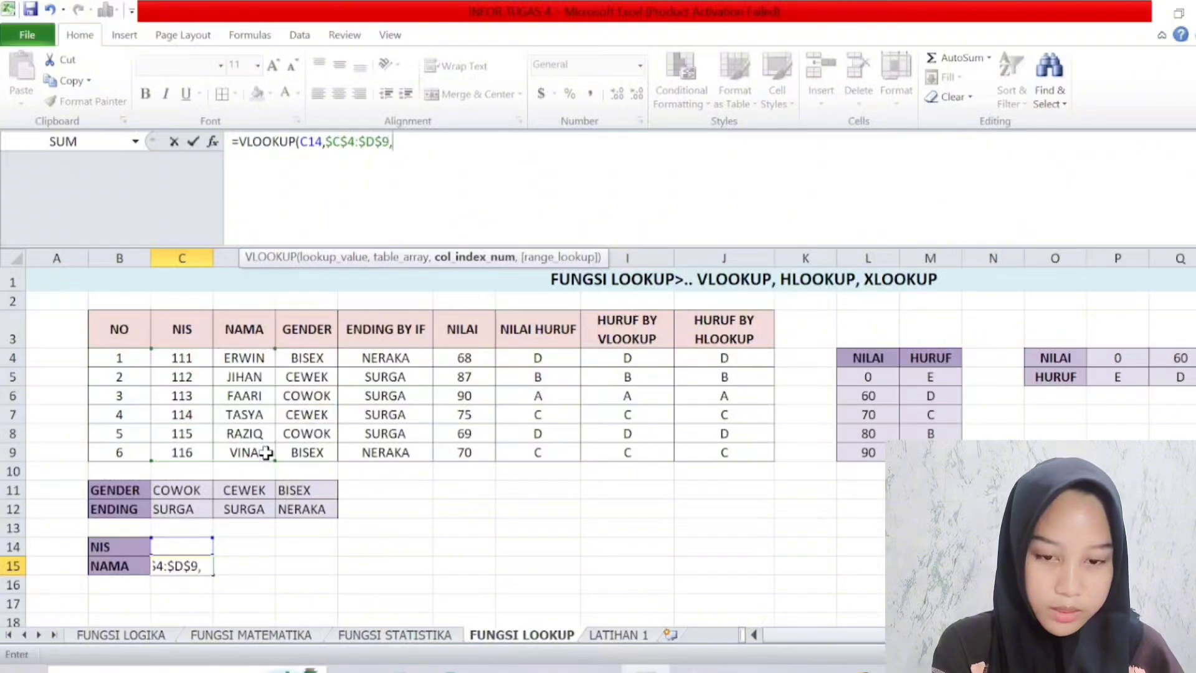
{"action": "type", "text": "2"}
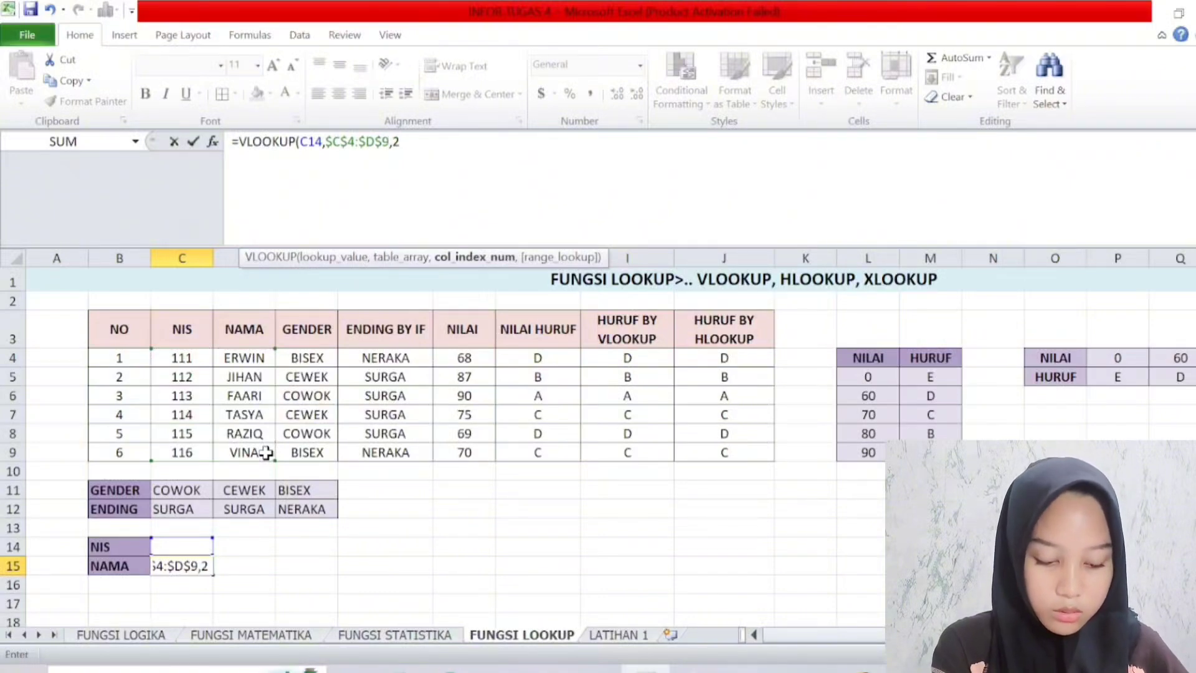
{"action": "type", "text": ",TRUE"}
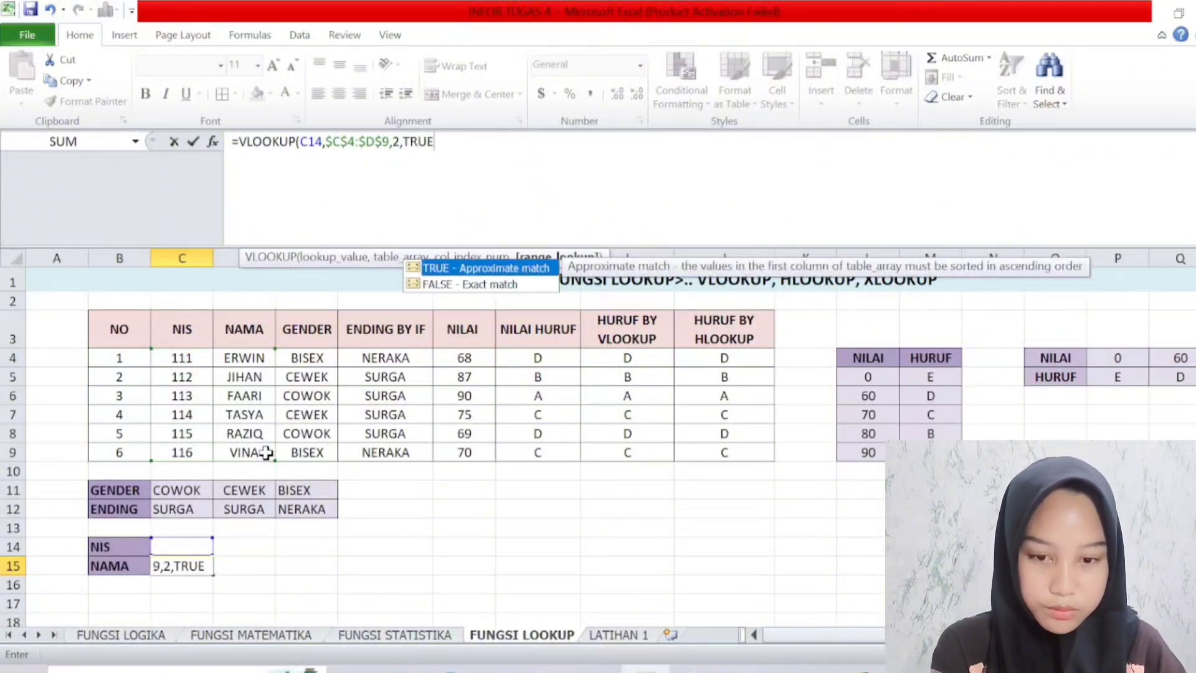
{"action": "type", "text": ")"}
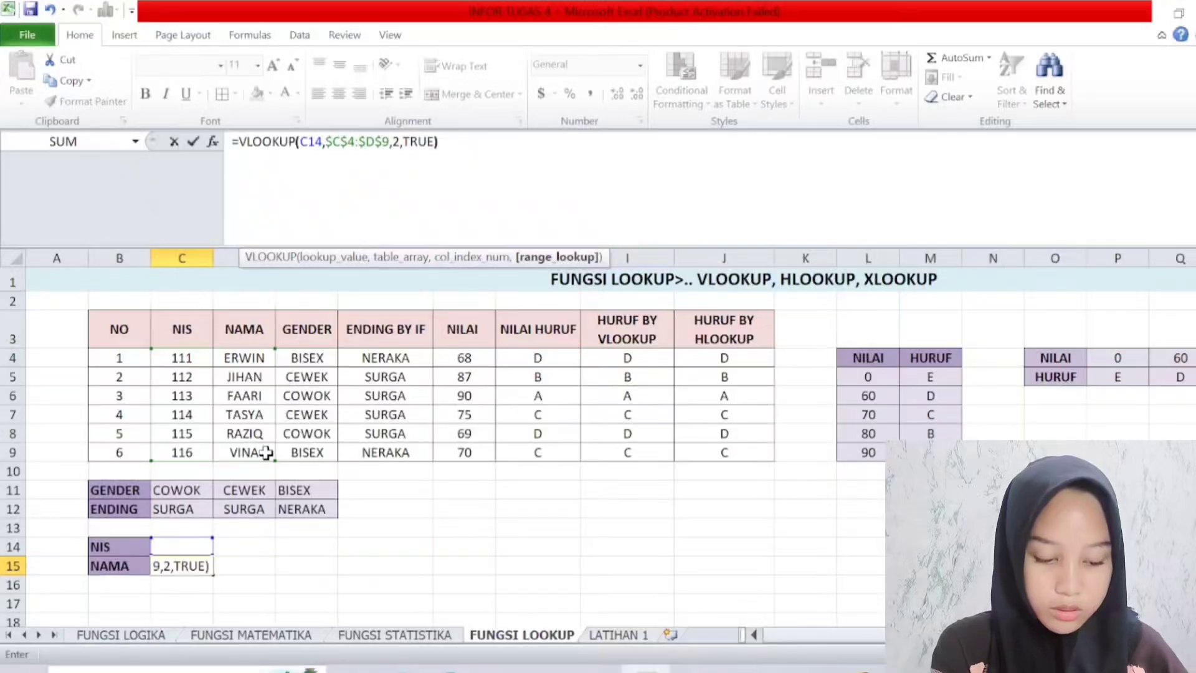
{"action": "key", "text": "Return"}
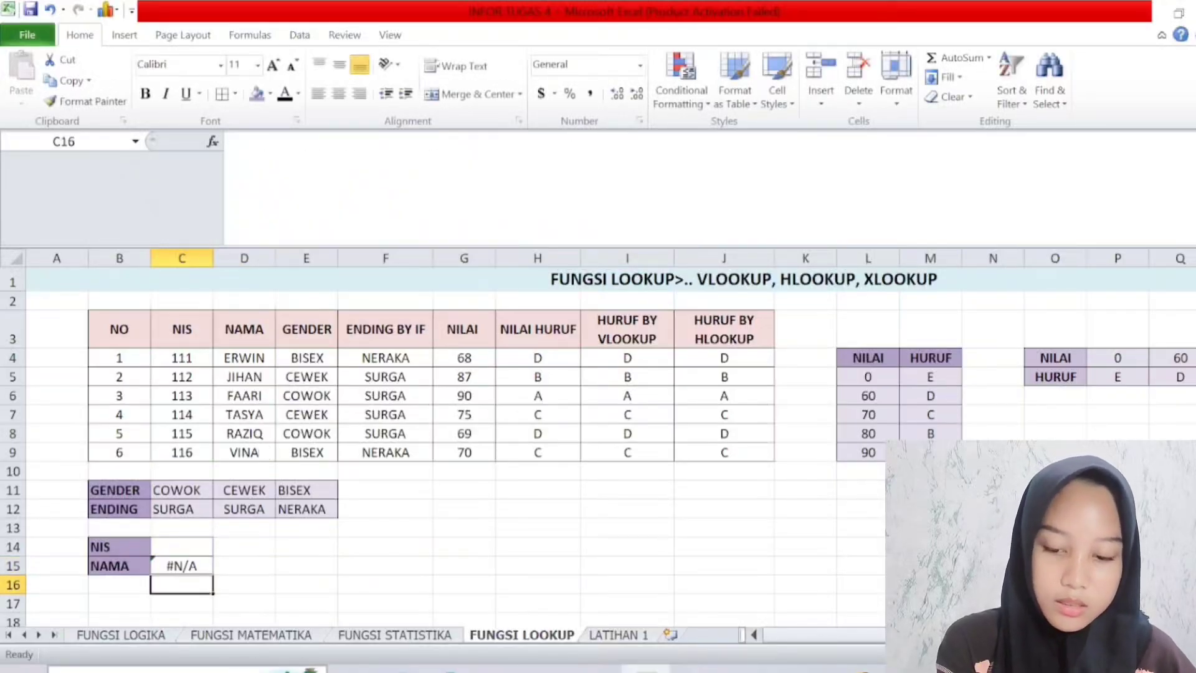
Test the name lookup by entering the NIS of the student in row 5 into C14.
{"action": "left_click", "coordinate": [182, 546]}
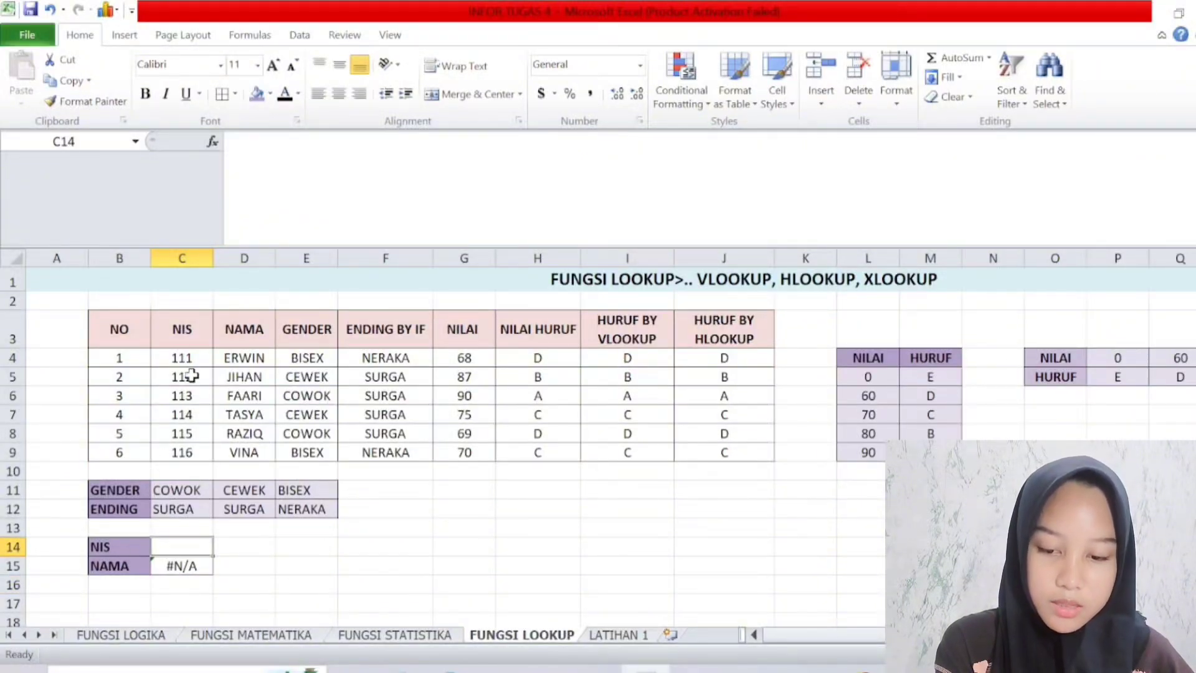
{"action": "type", "text": "112"}
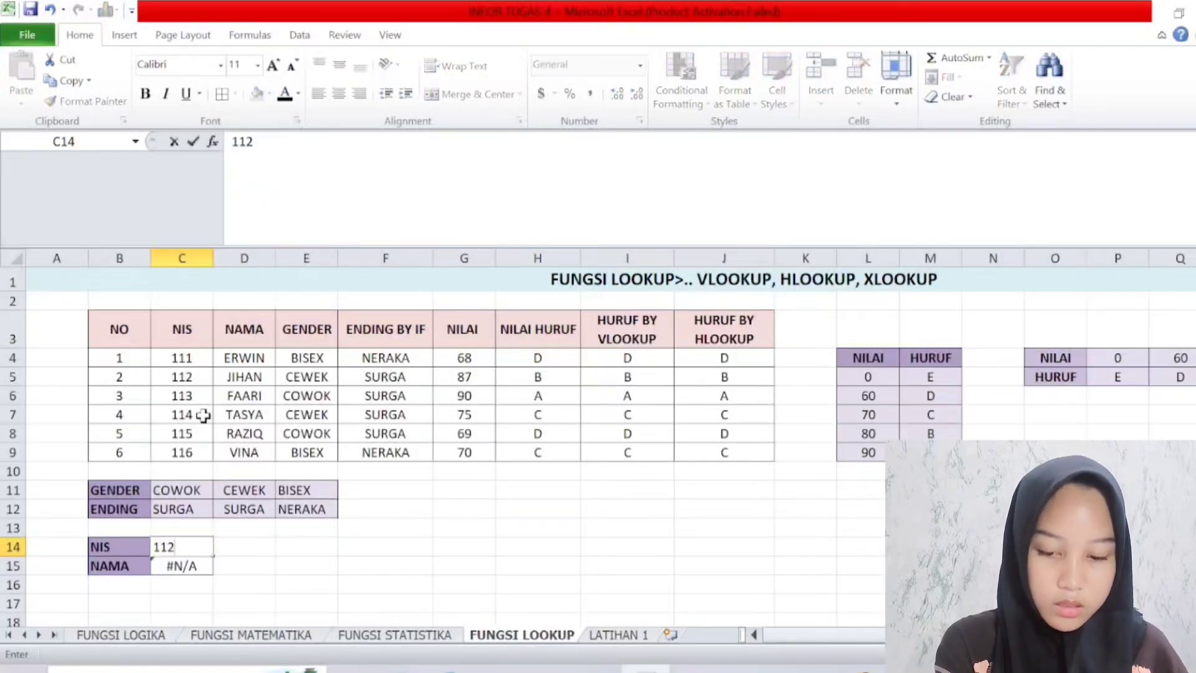
{"action": "key", "text": "Return"}
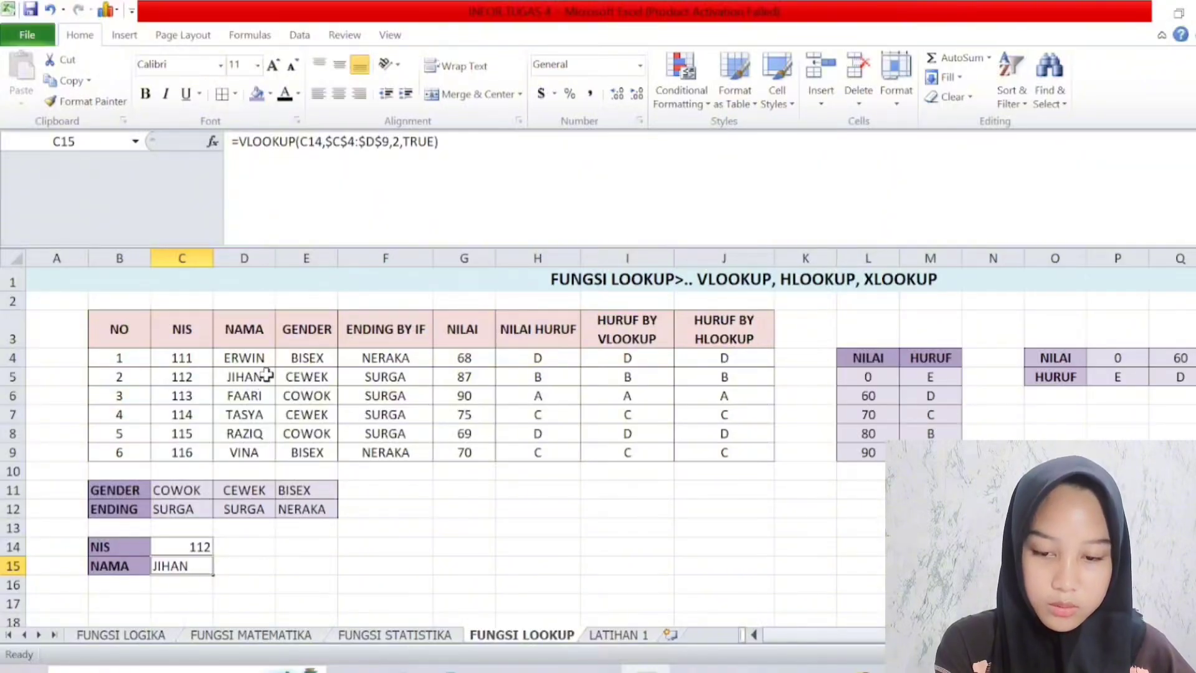
Replace the NIS in C14 with that of the student in row 8.
{"action": "left_click", "coordinate": [174, 546]}
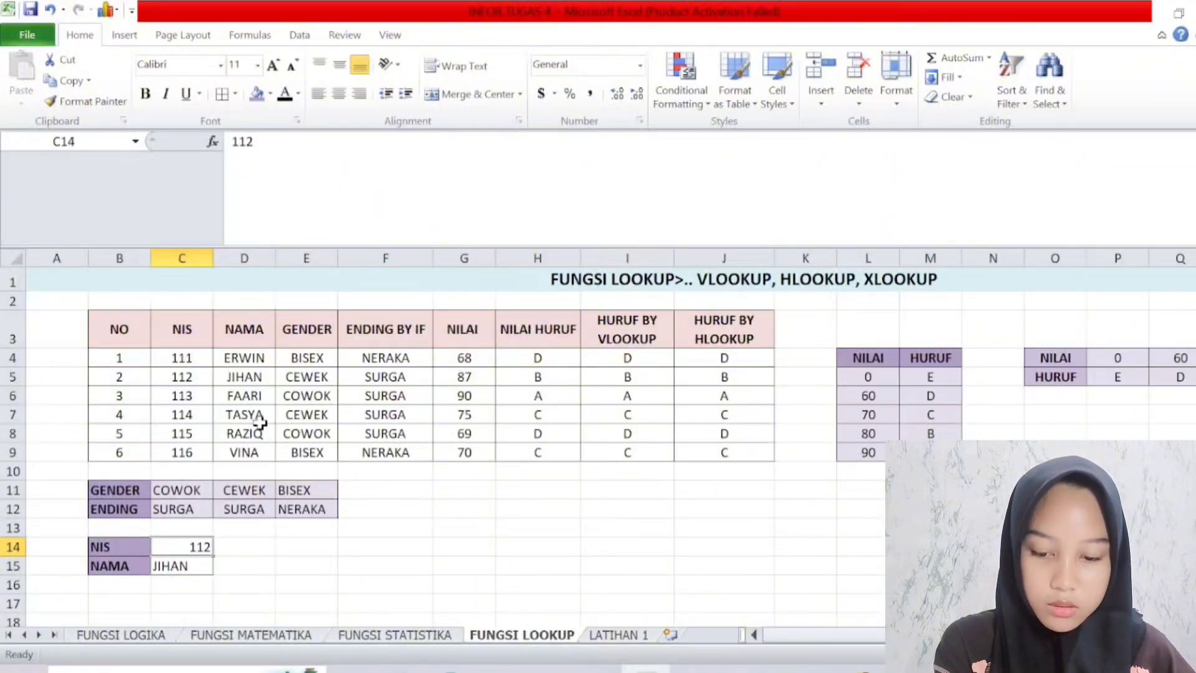
{"action": "double_click", "coordinate": [173, 546]}
{"action": "key", "text": "BackSpace"}
{"action": "key", "text": "BackSpace"}
{"action": "key", "text": "BackSpace"}
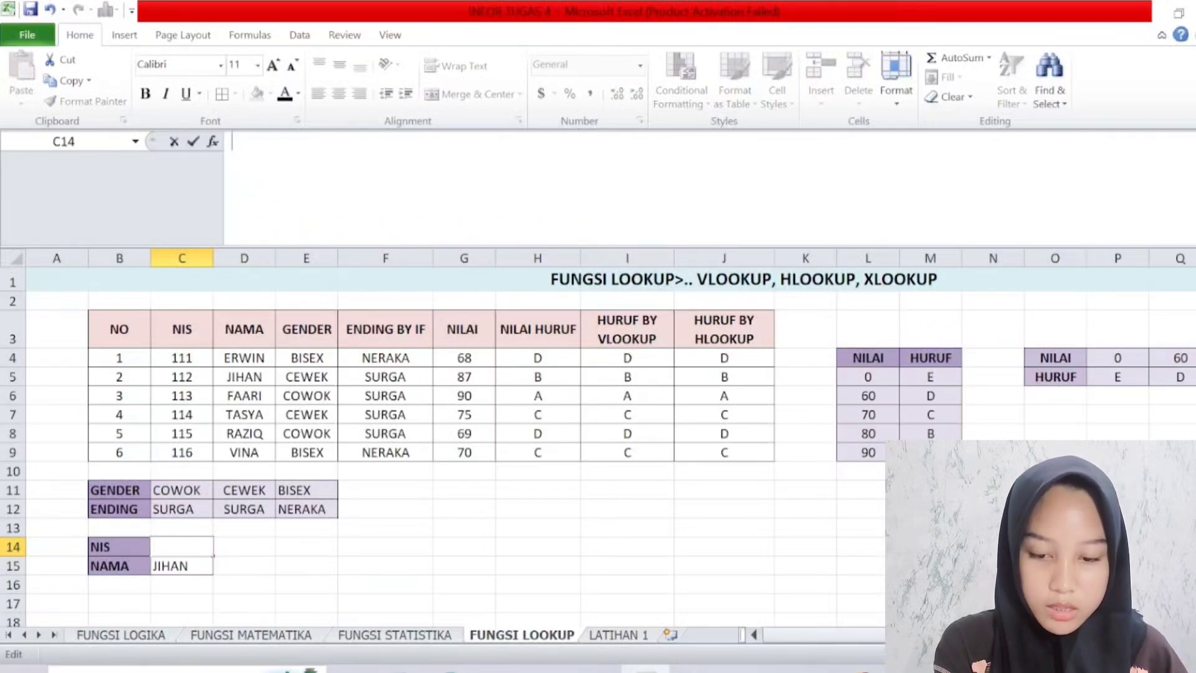
{"action": "type", "text": "11"}
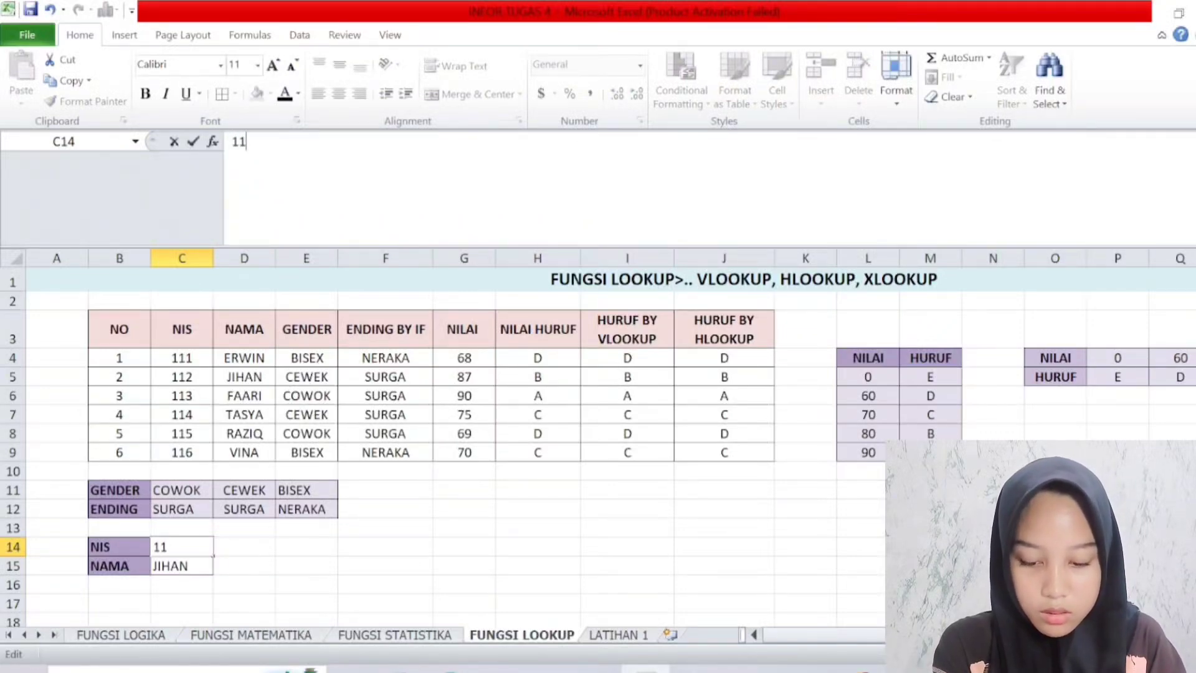
{"action": "type", "text": "5"}
{"action": "key", "text": "Return"}
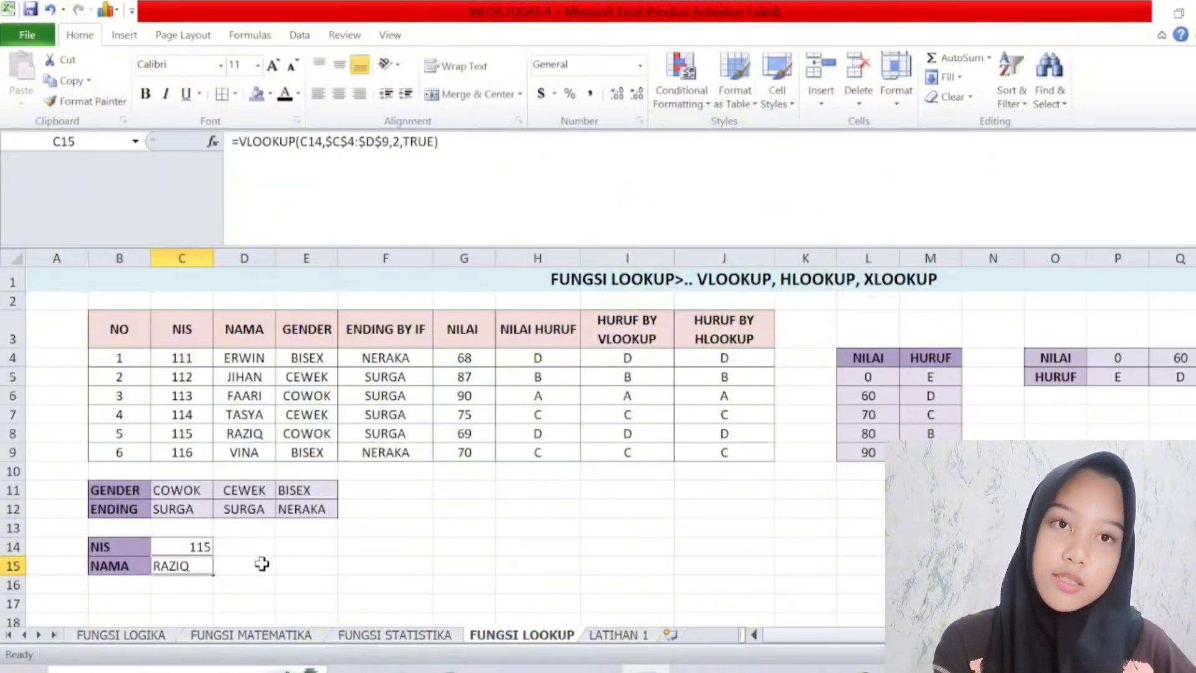
{"action": "left_click_drag", "start_coordinate": [261, 571], "coordinate": [264, 585]}
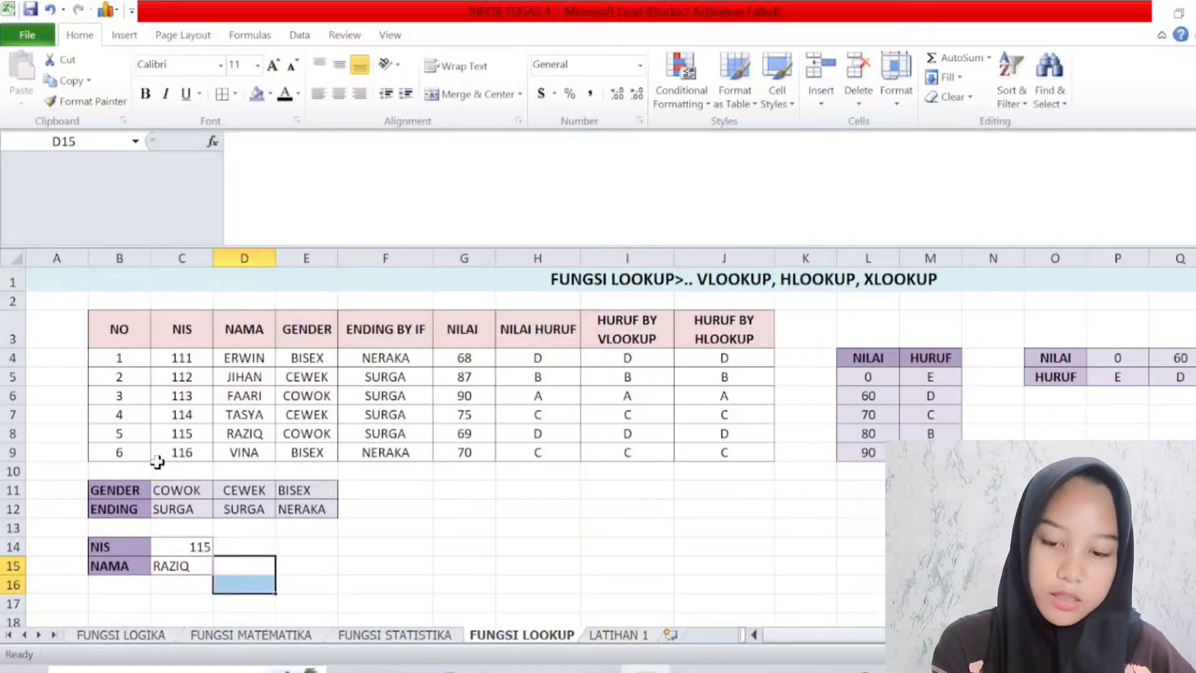
{"action": "left_click", "coordinate": [290, 547]}
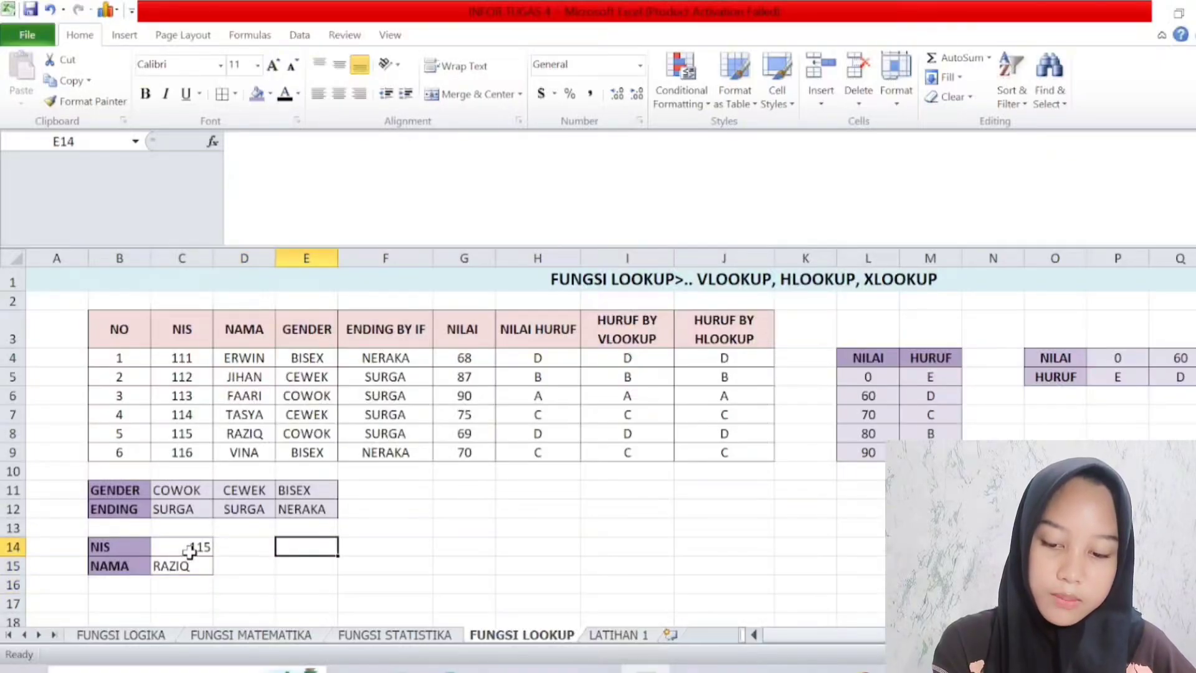